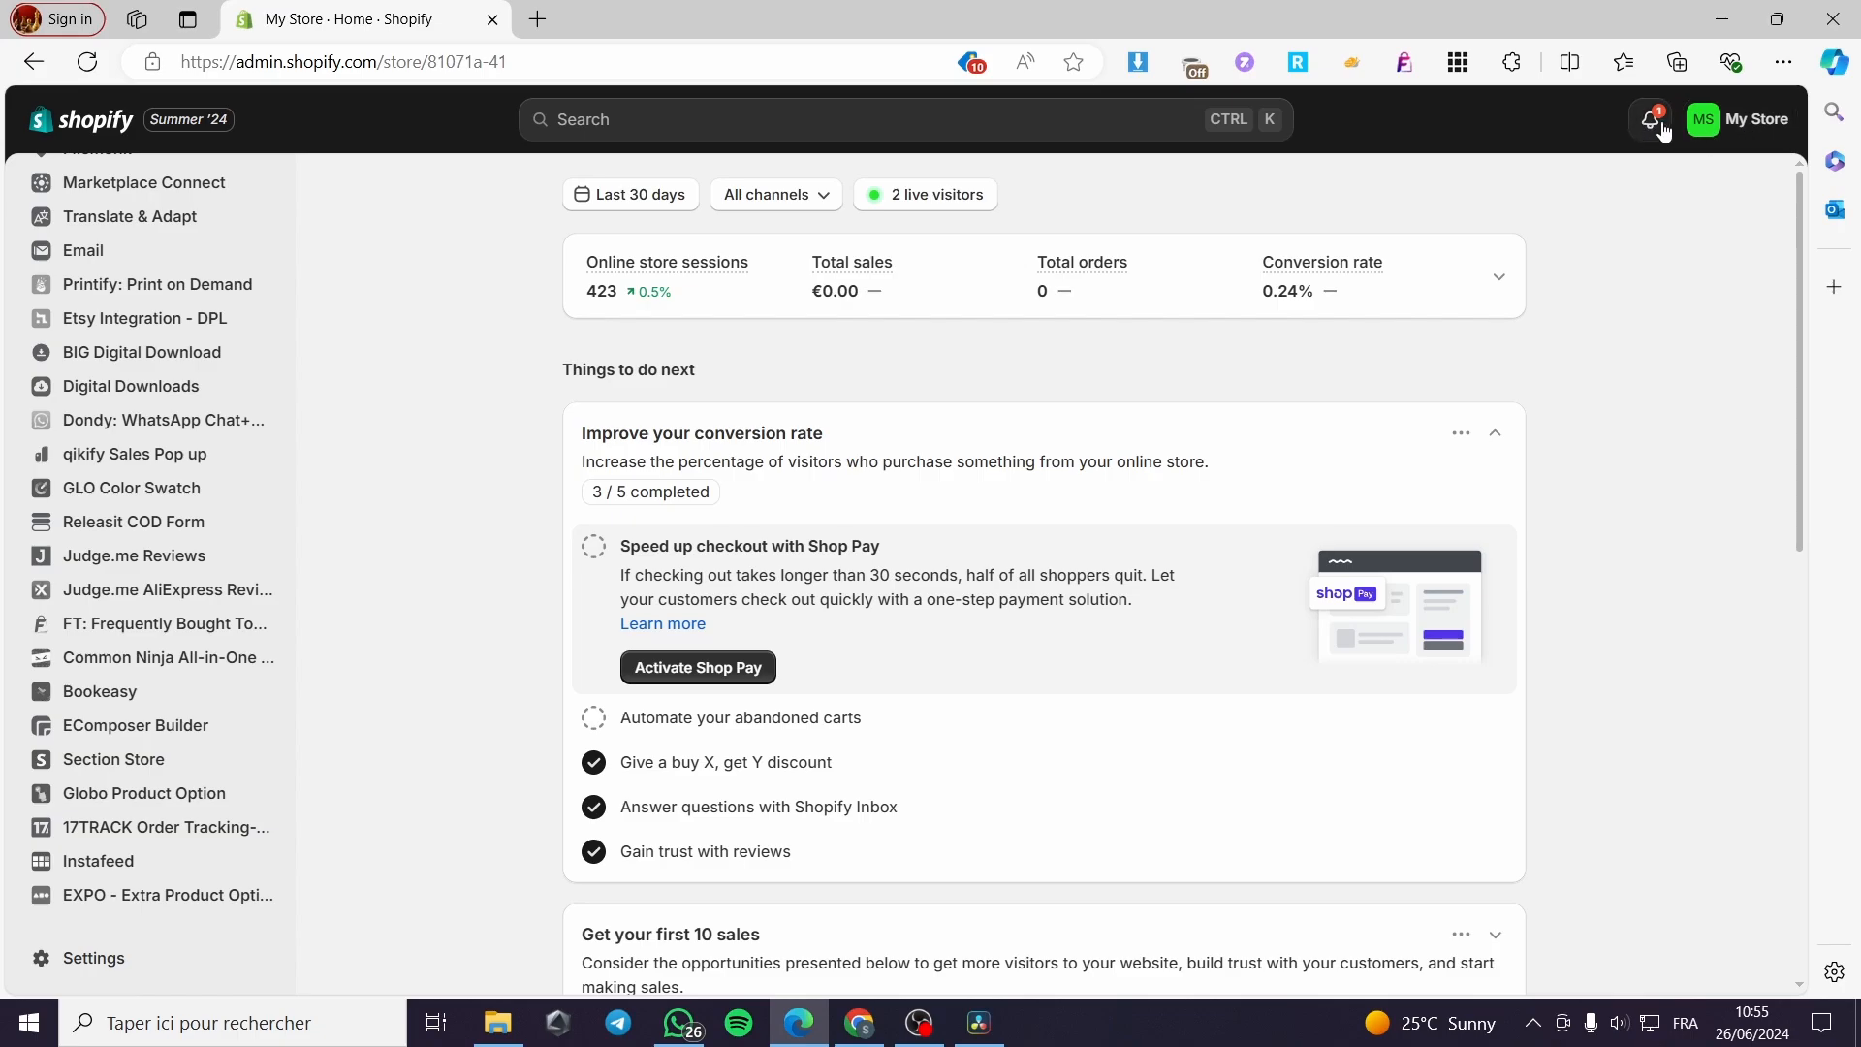
Open the "Sweater Weather Staple" product from the product list and review its pricing, inventory and shipping settings.
scroll(166, 495, "up", 10)
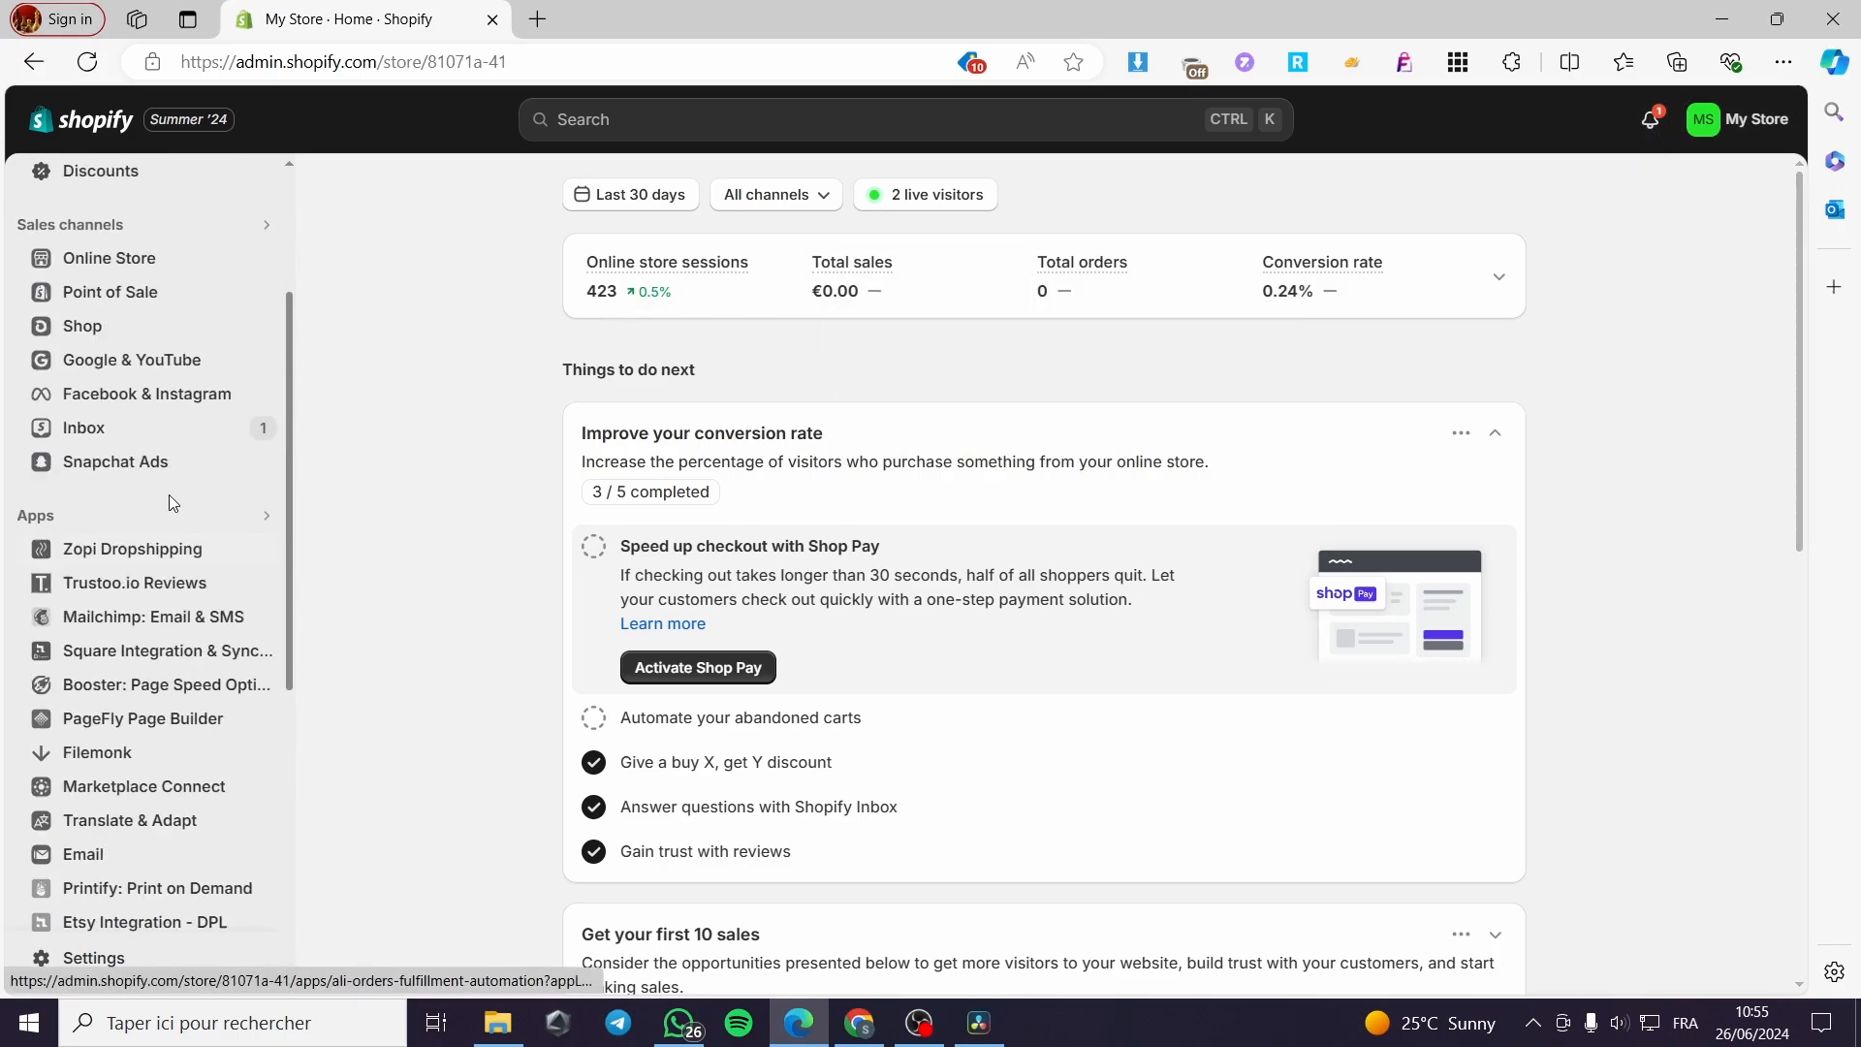
left_click(114, 267)
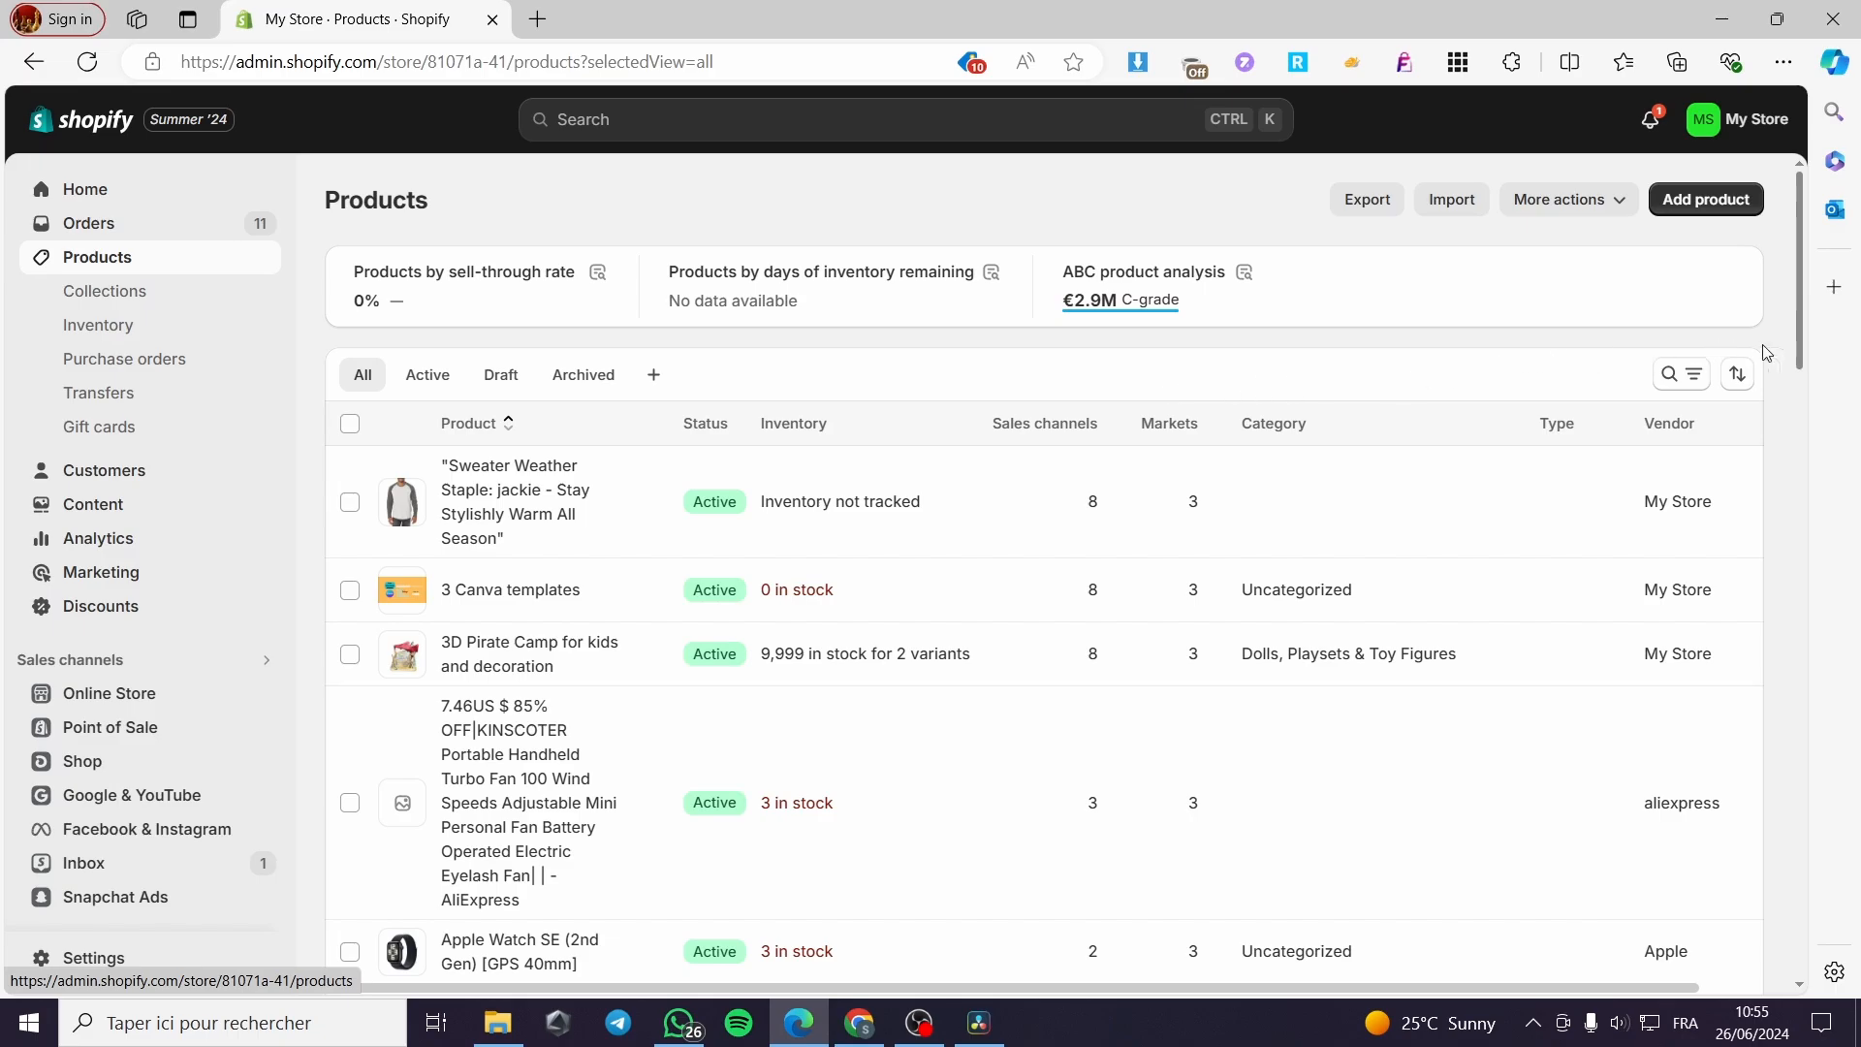
scroll(586, 420, "down", 3)
scroll(495, 350, "up", 3)
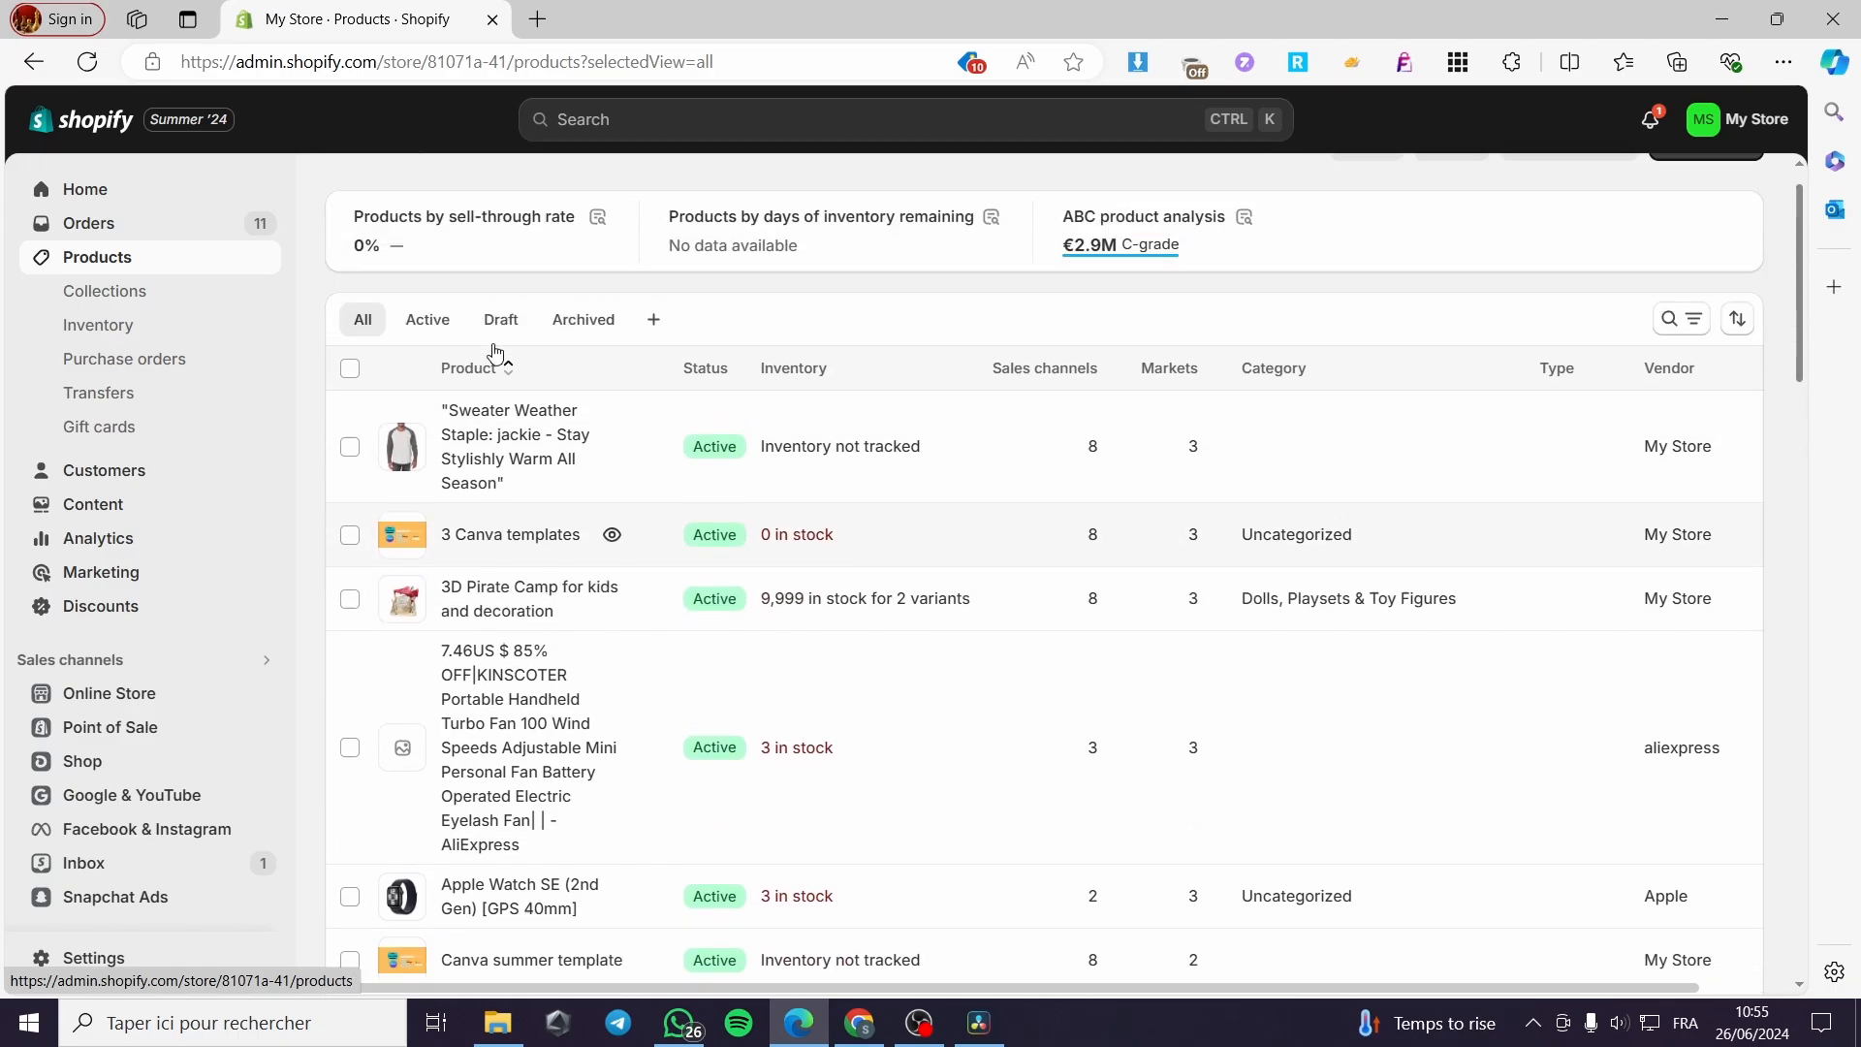
scroll(494, 355, "up", 1)
left_click(570, 524)
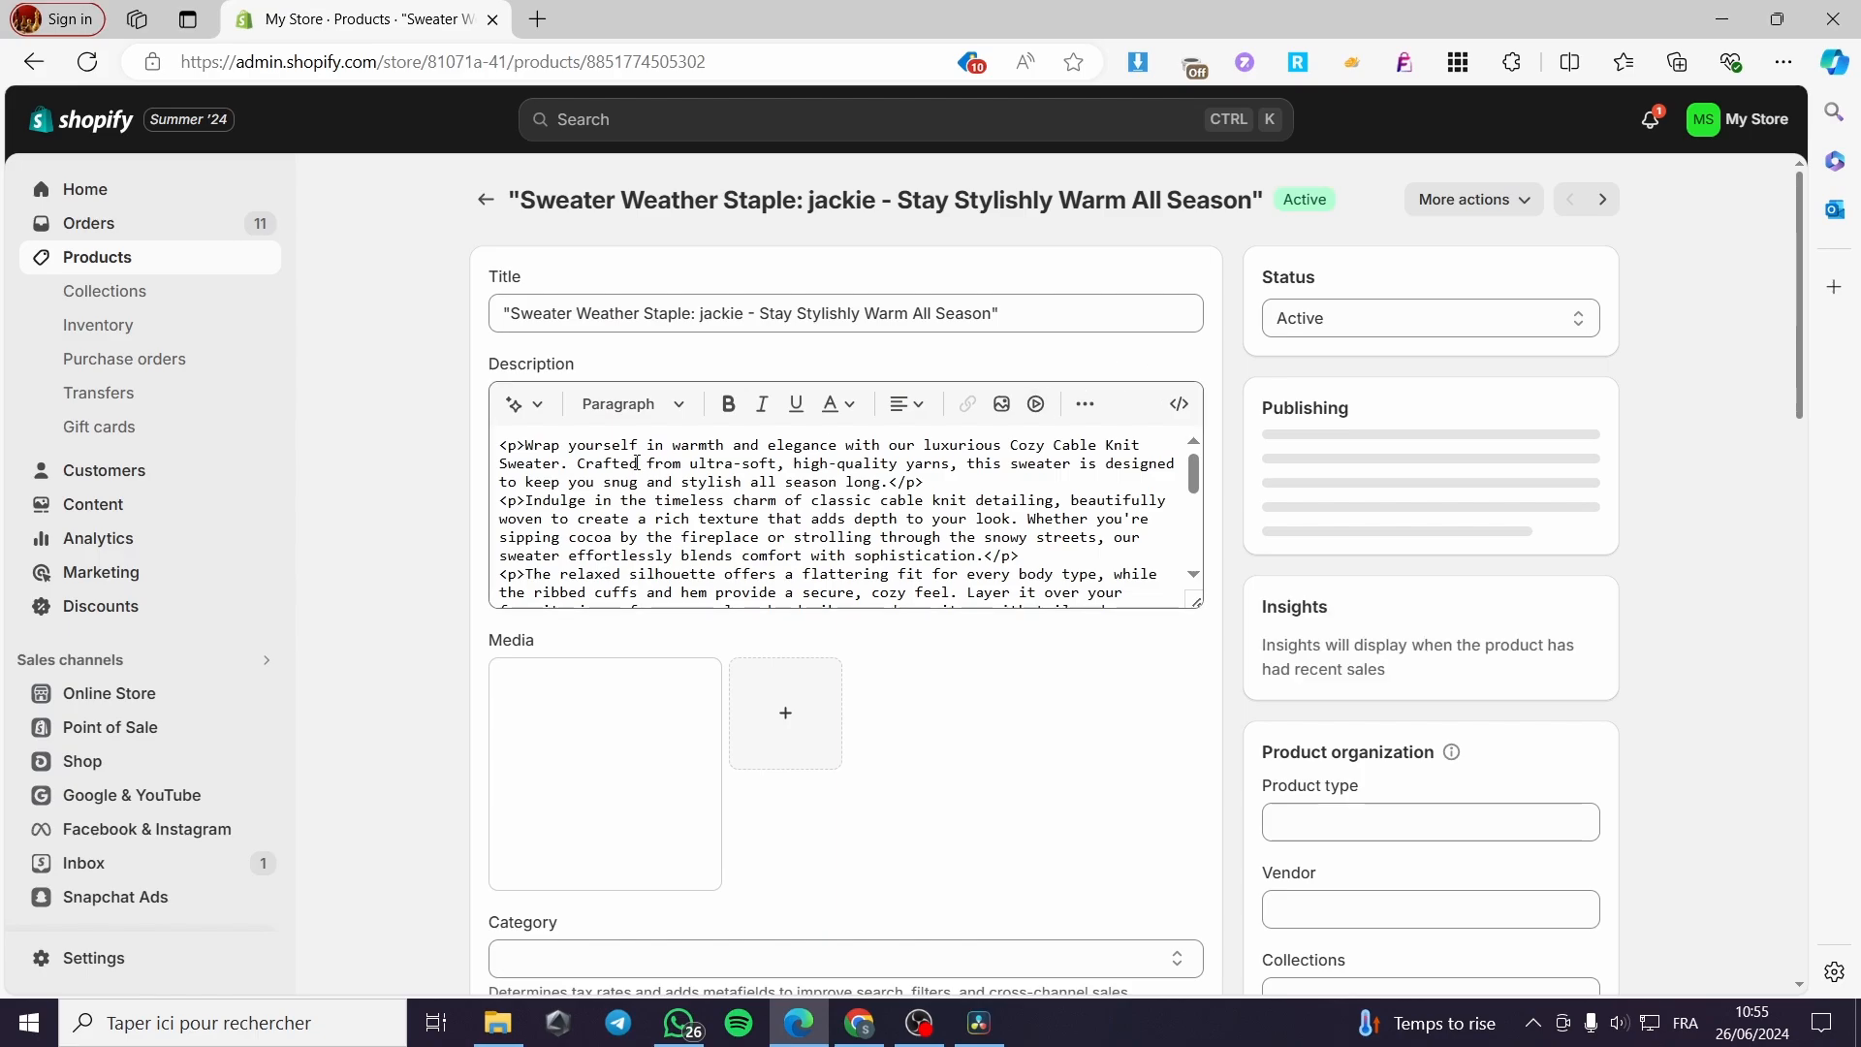
scroll(930, 470, "down", 3)
scroll(929, 470, "down", 10)
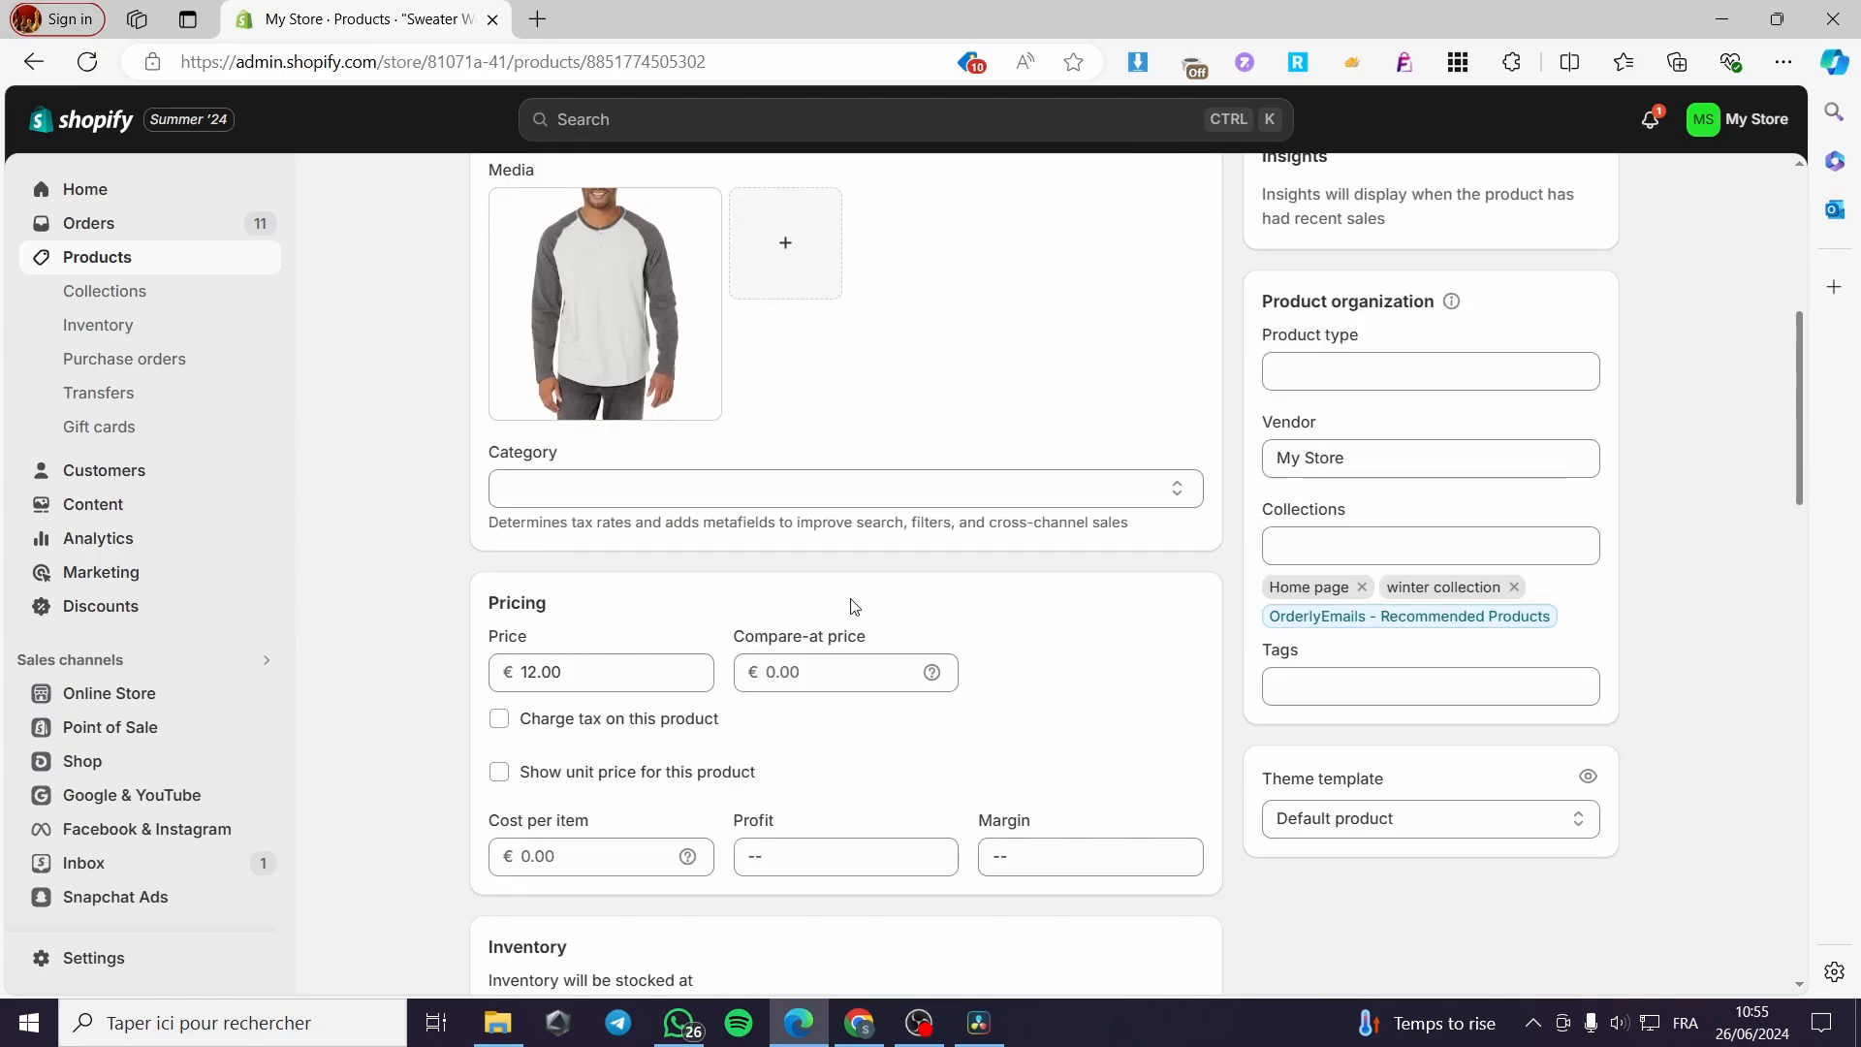
scroll(576, 433, "down", 5)
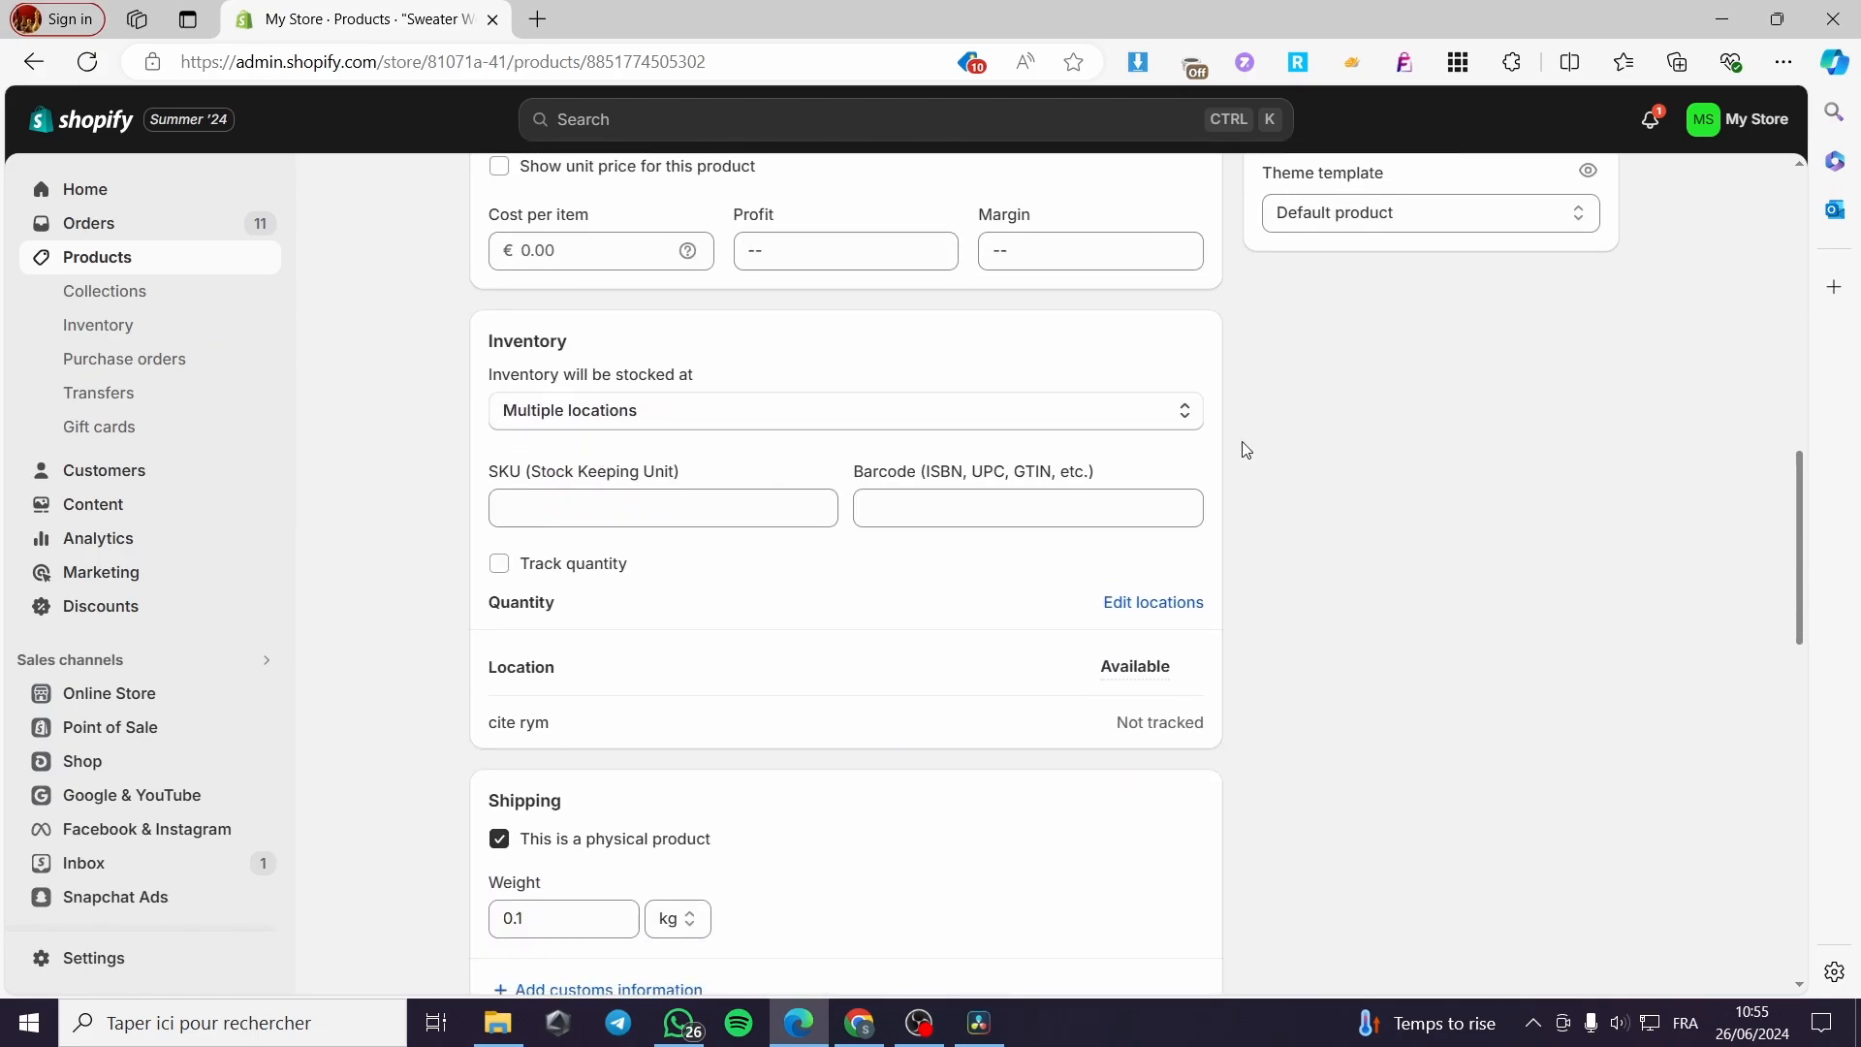
scroll(1238, 445, "up", 8)
Return to the store's home page and search the Shopify App Store for "pre order".
left_click(88, 191)
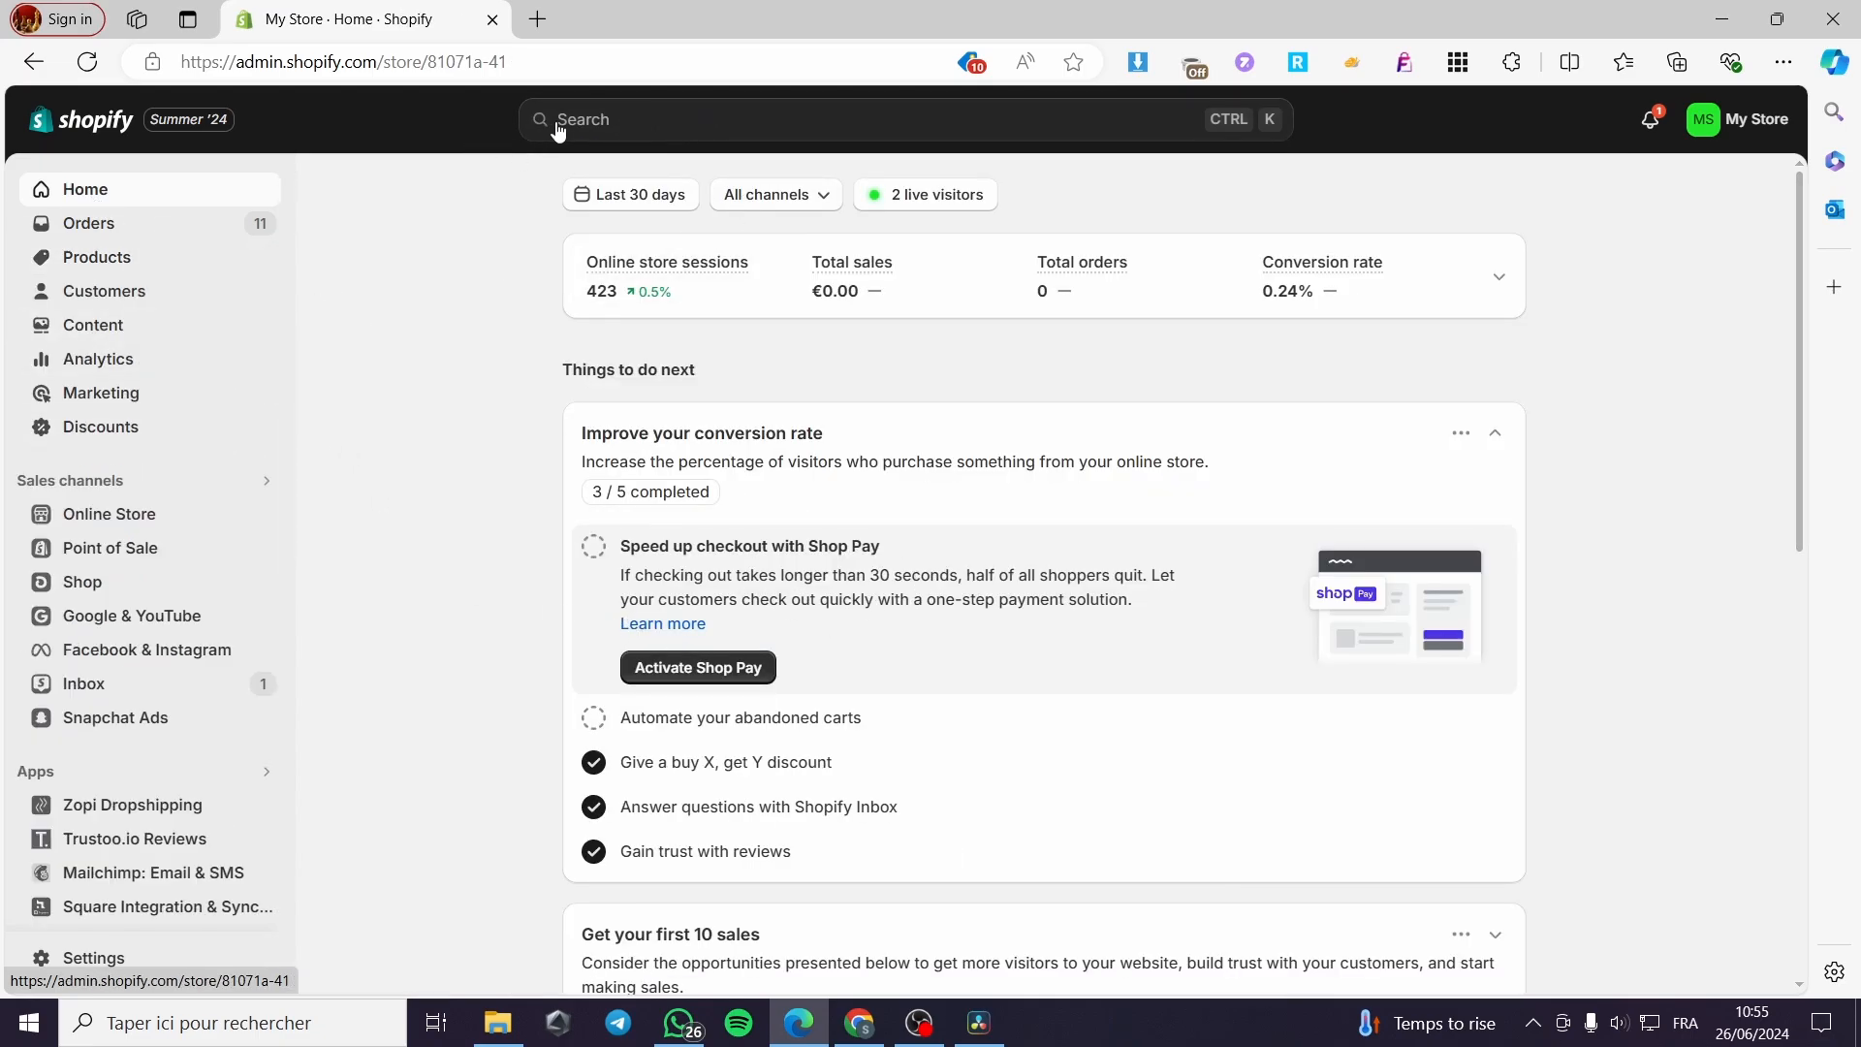
left_click(805, 121)
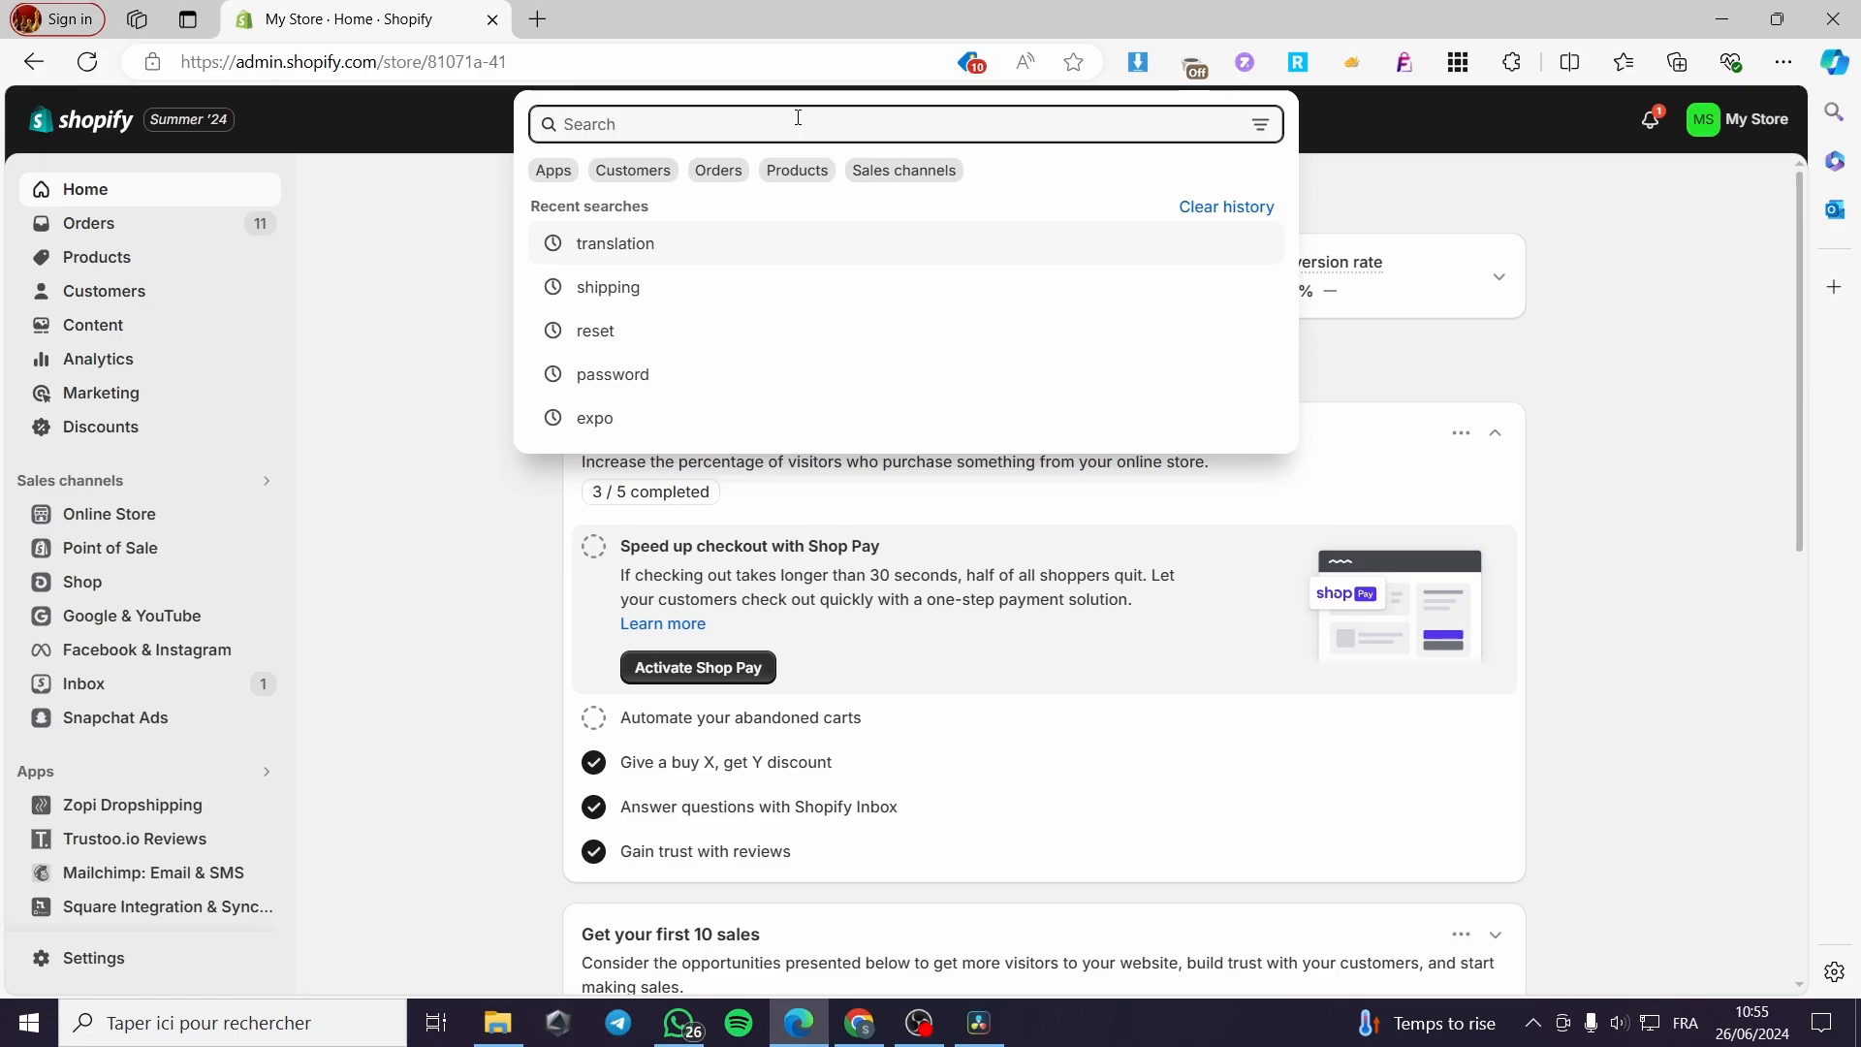
type("pre or")
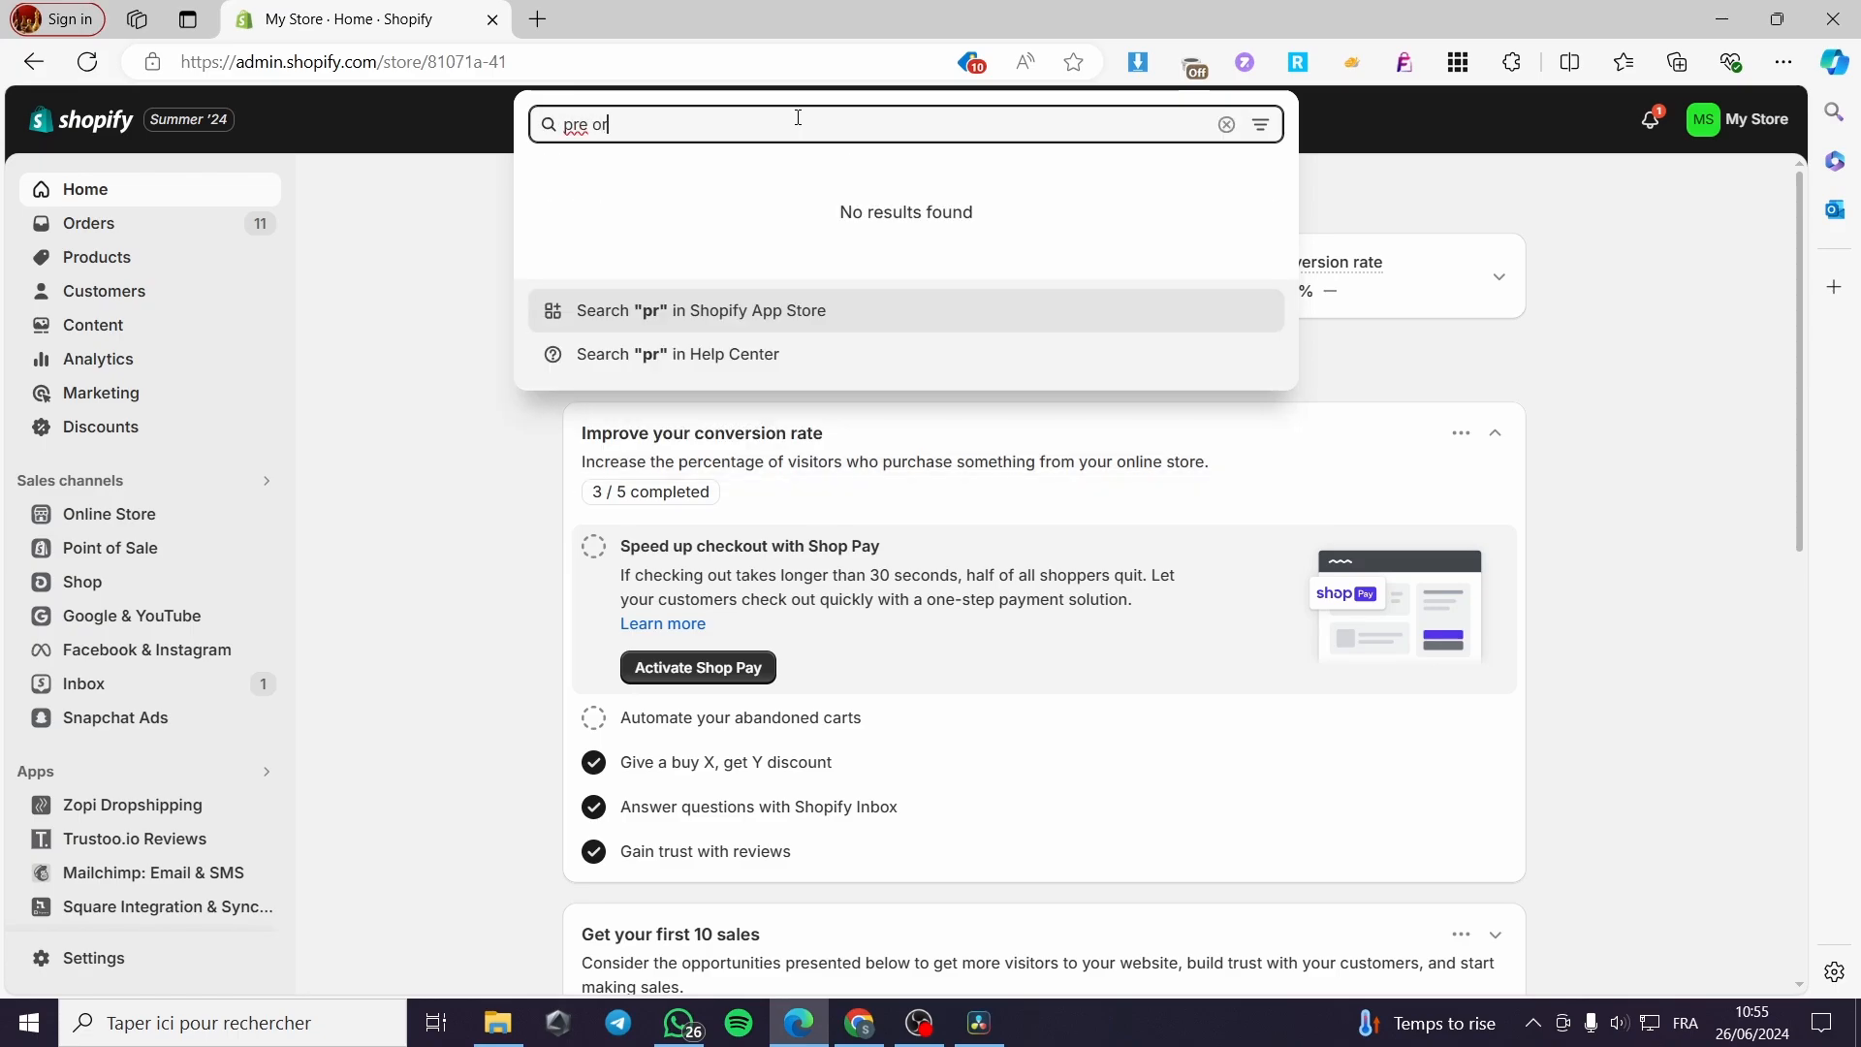
type("der")
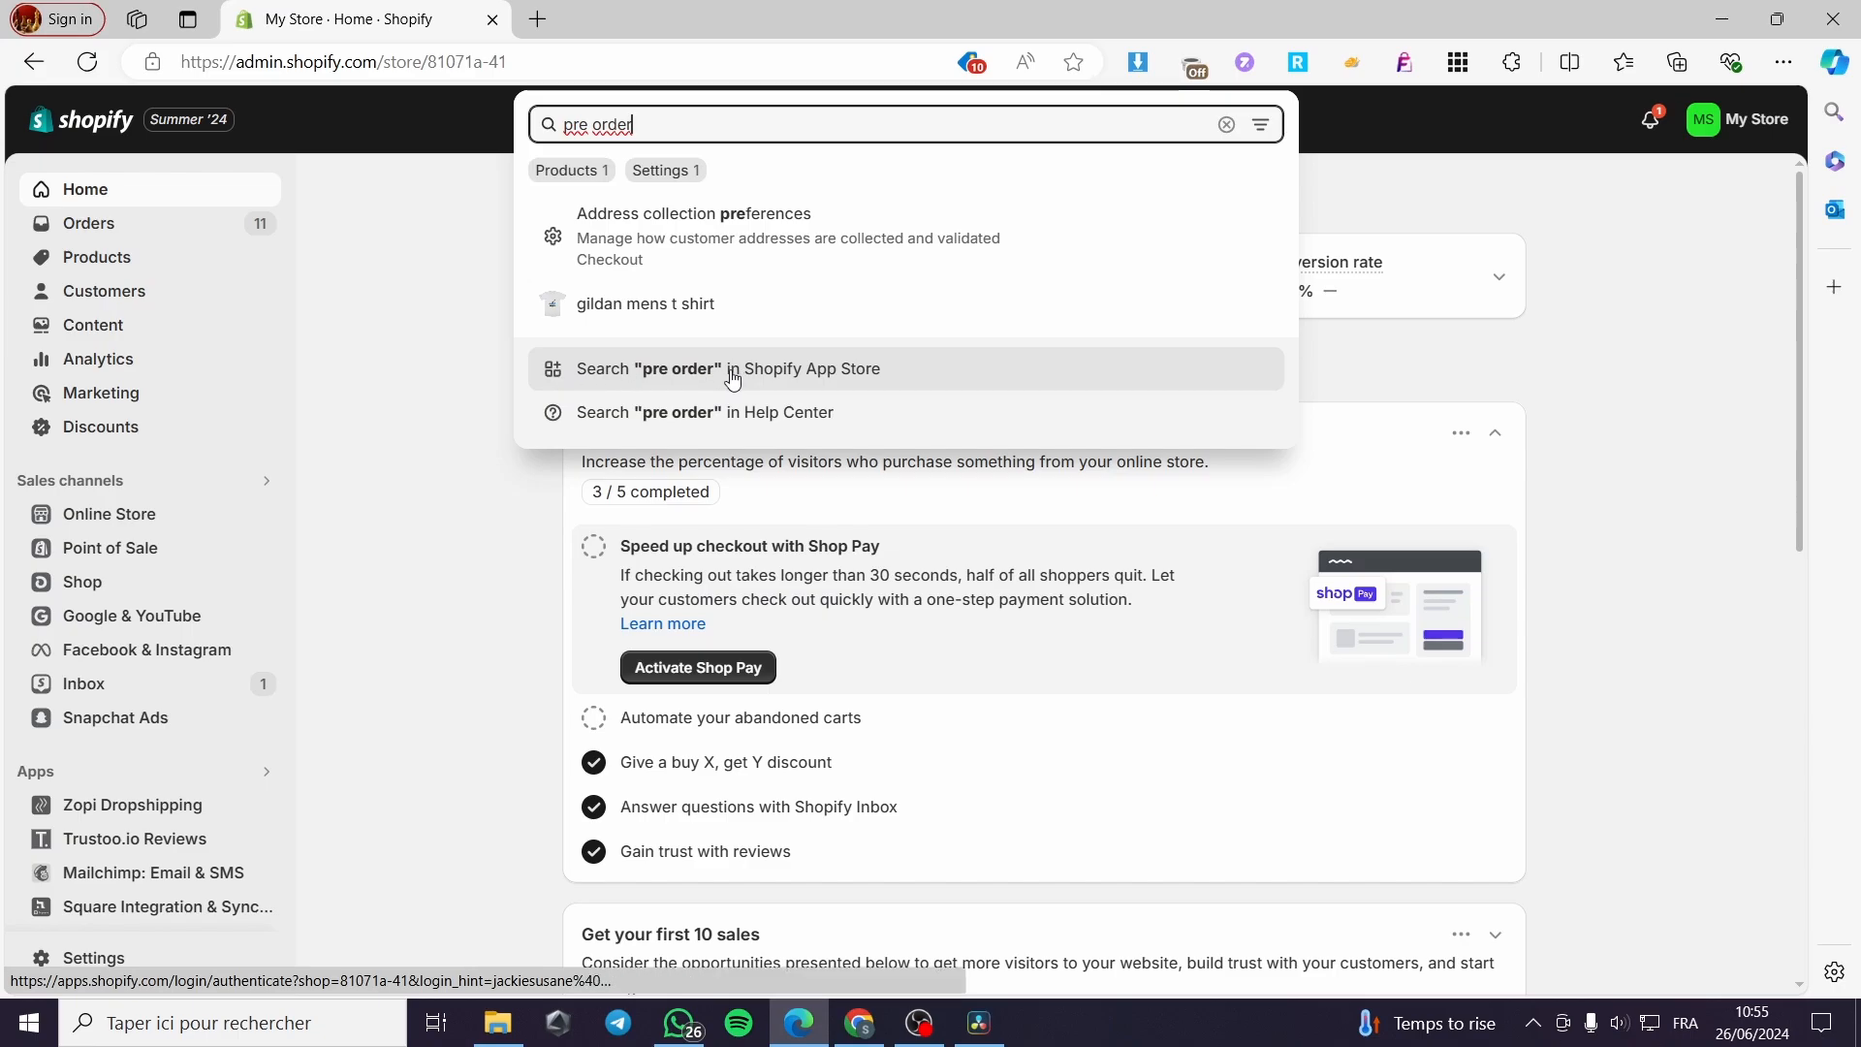
left_click(900, 379)
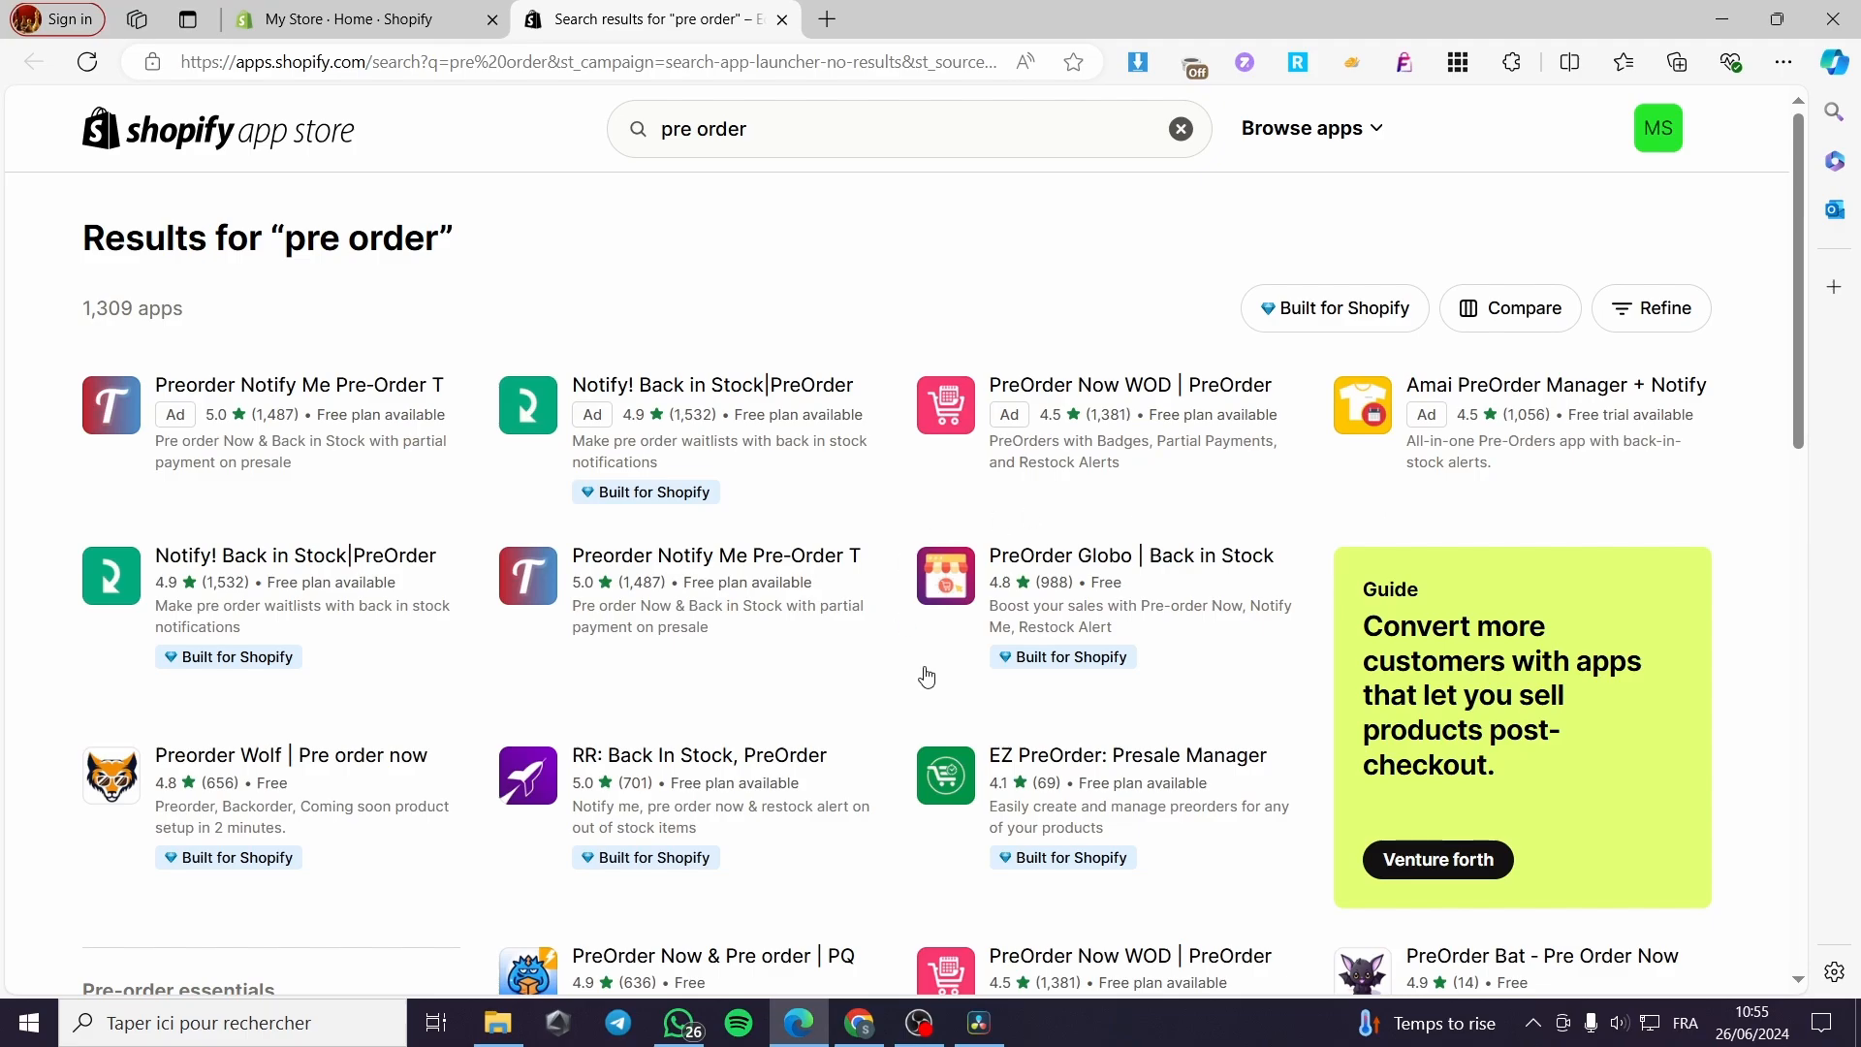
Install the PreOrder Now WOD | PreOrder app from the search results and pin it in the store admin.
scroll(926, 676, "down", 3)
scroll(925, 625, "up", 3)
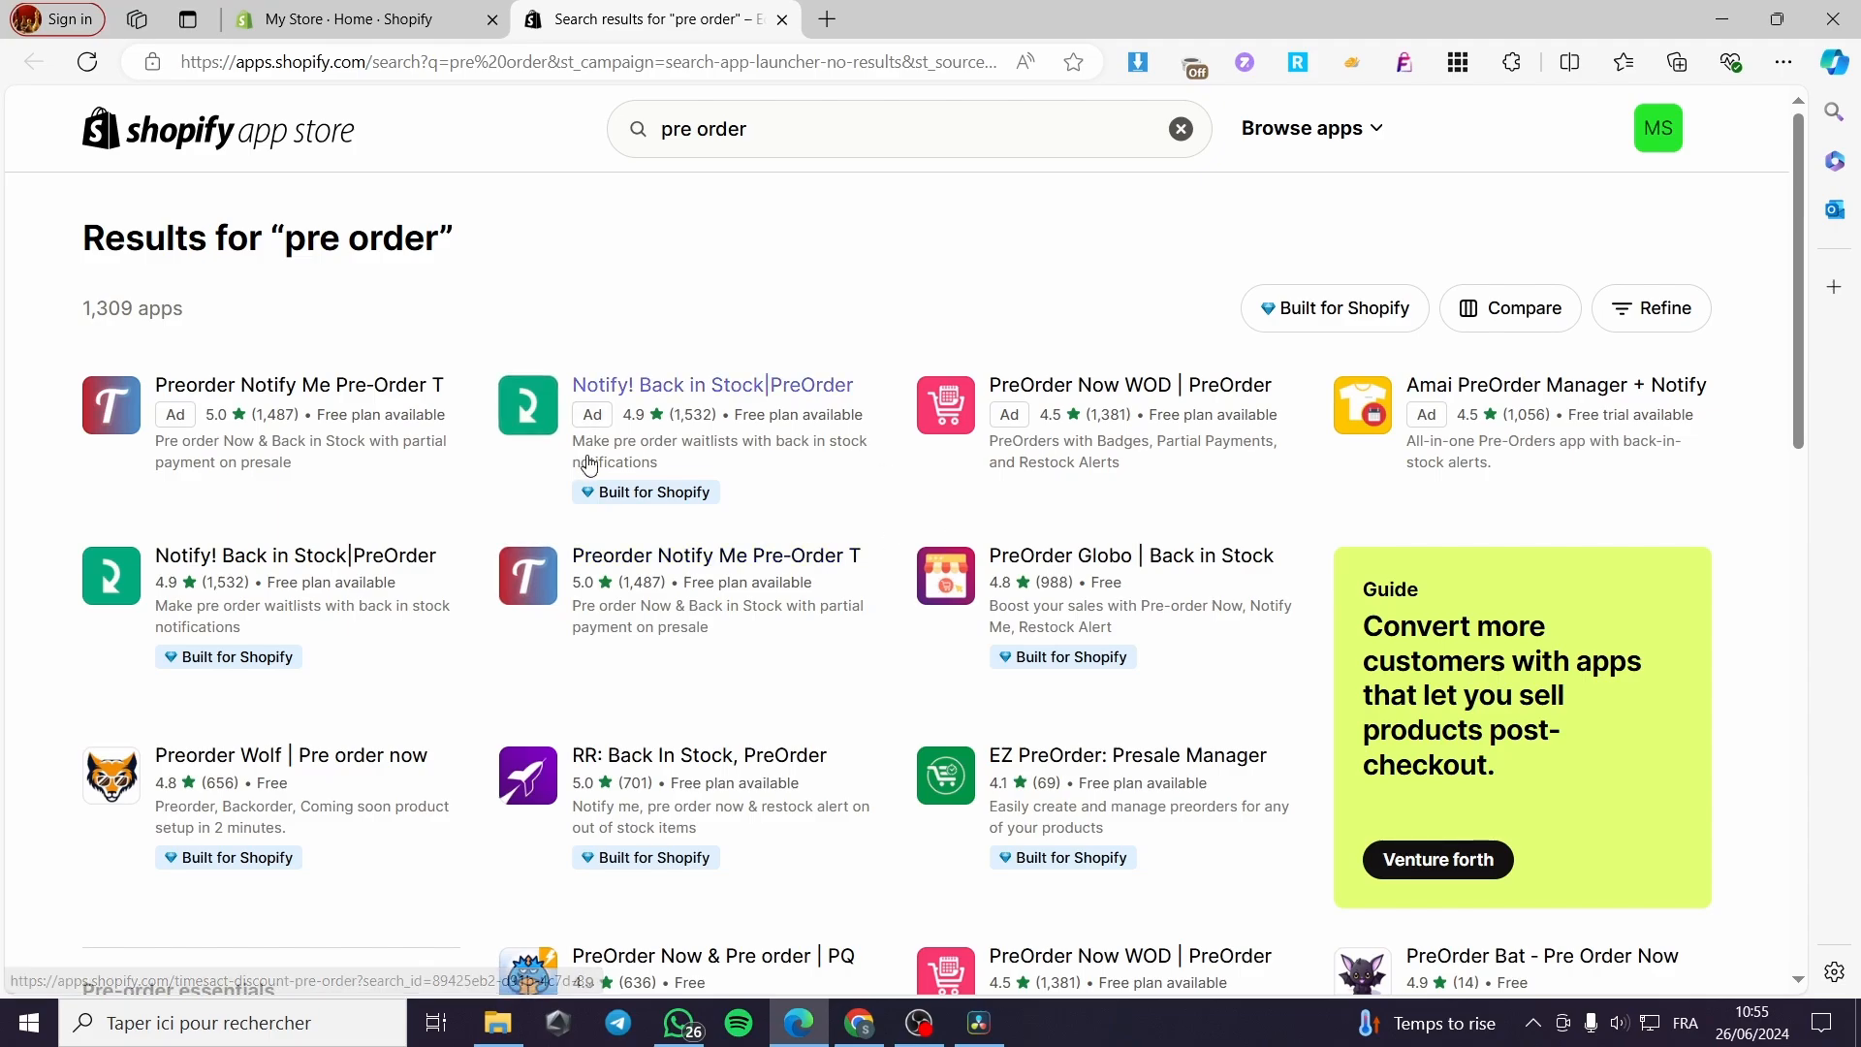
left_click(1156, 398)
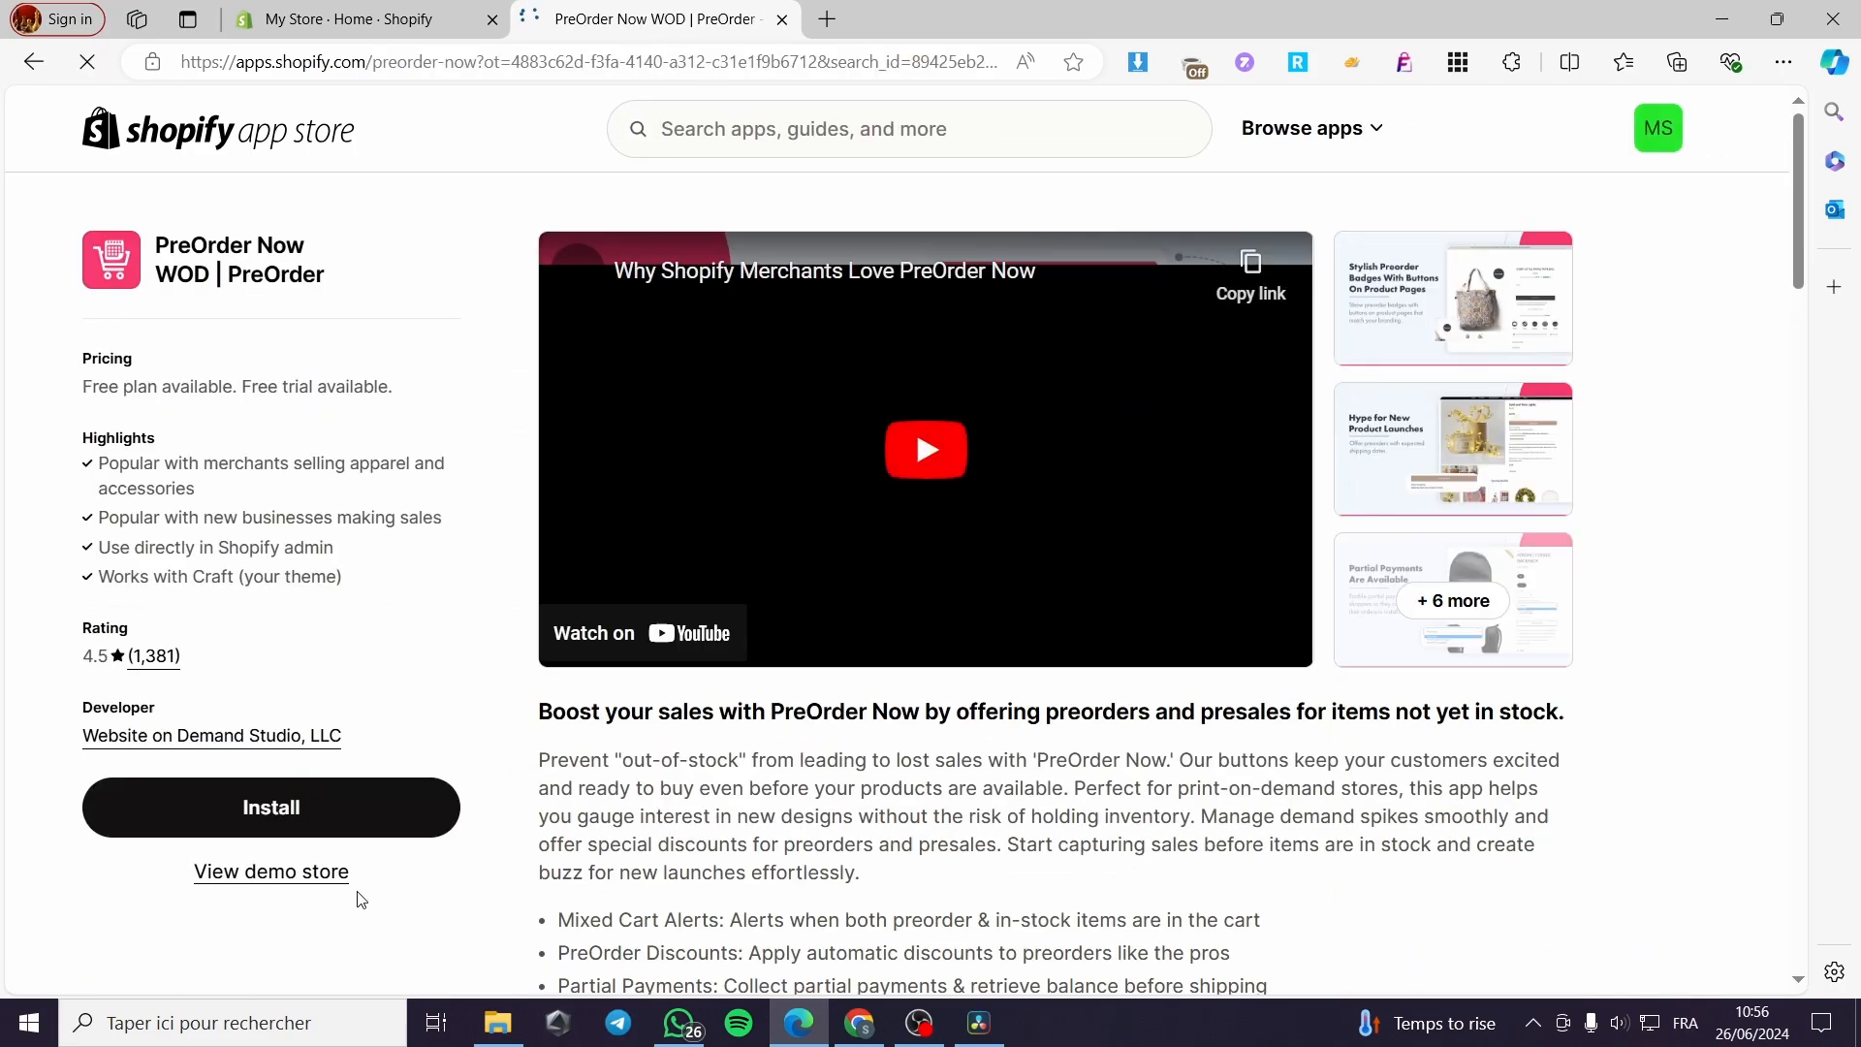
left_click(315, 819)
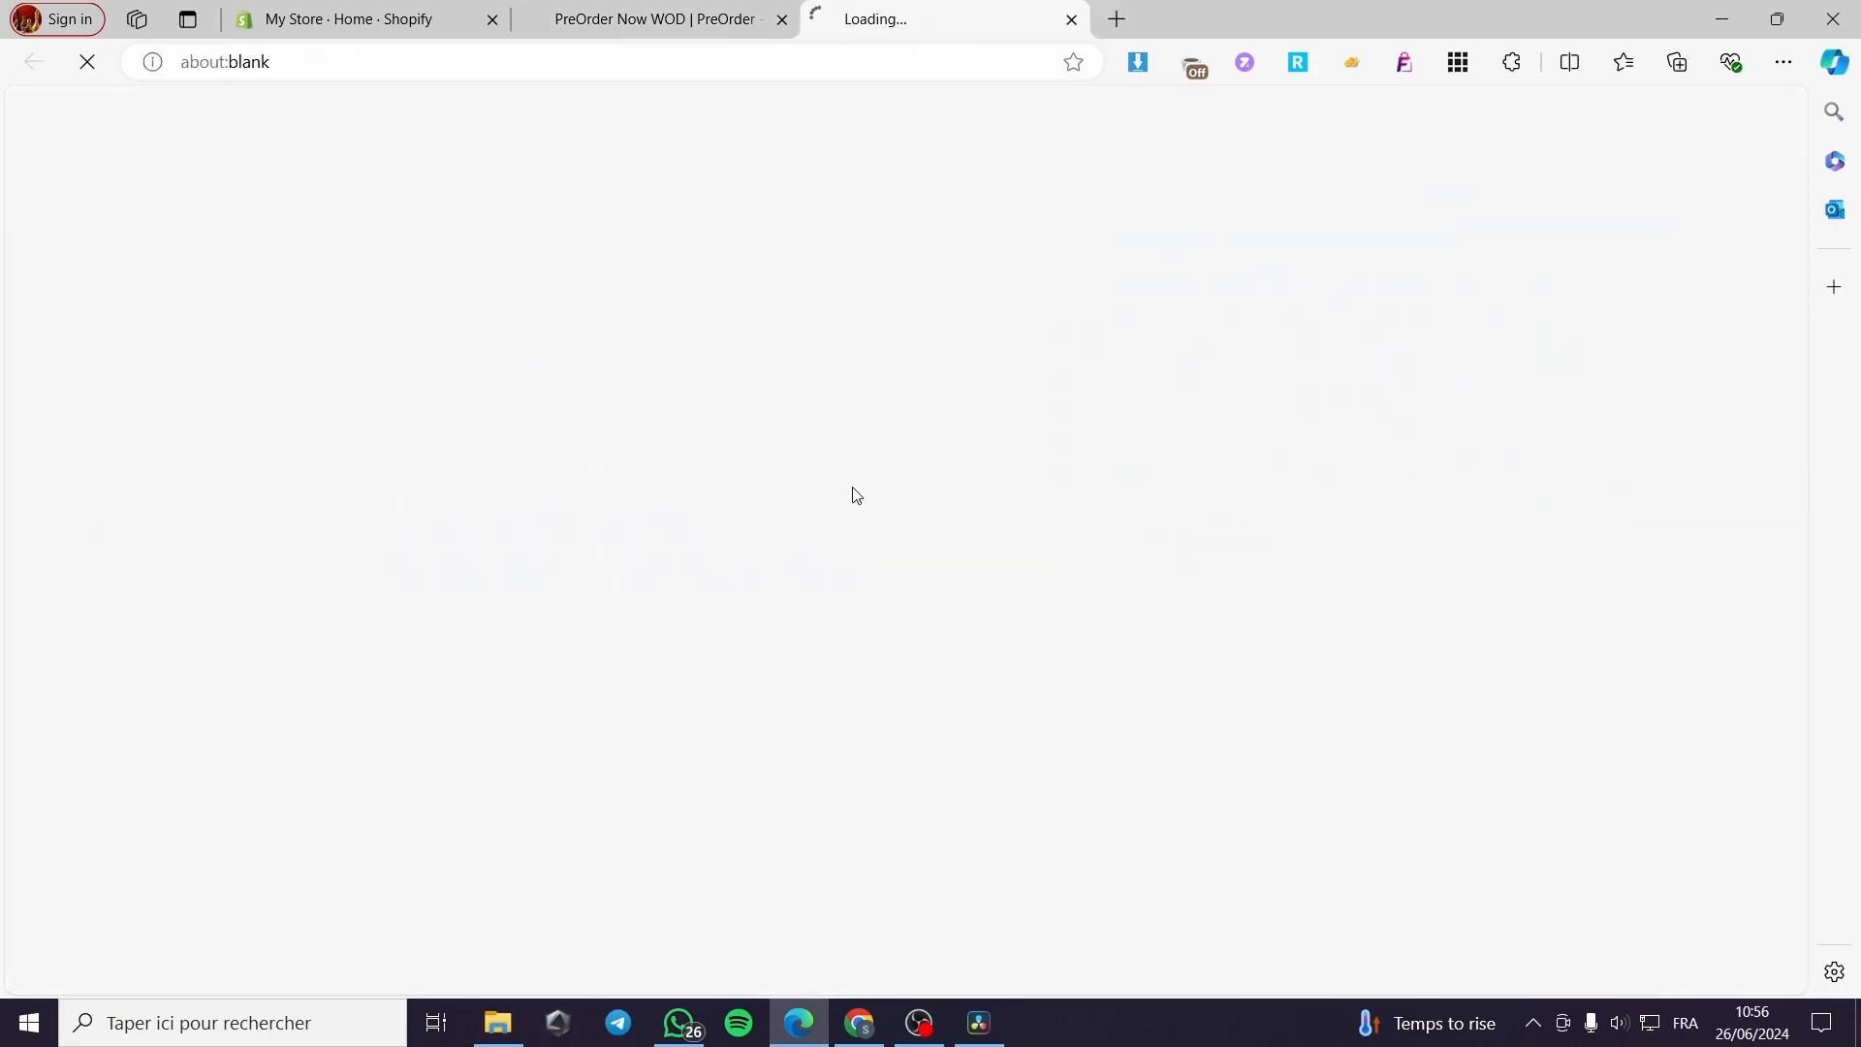
left_click(696, 18)
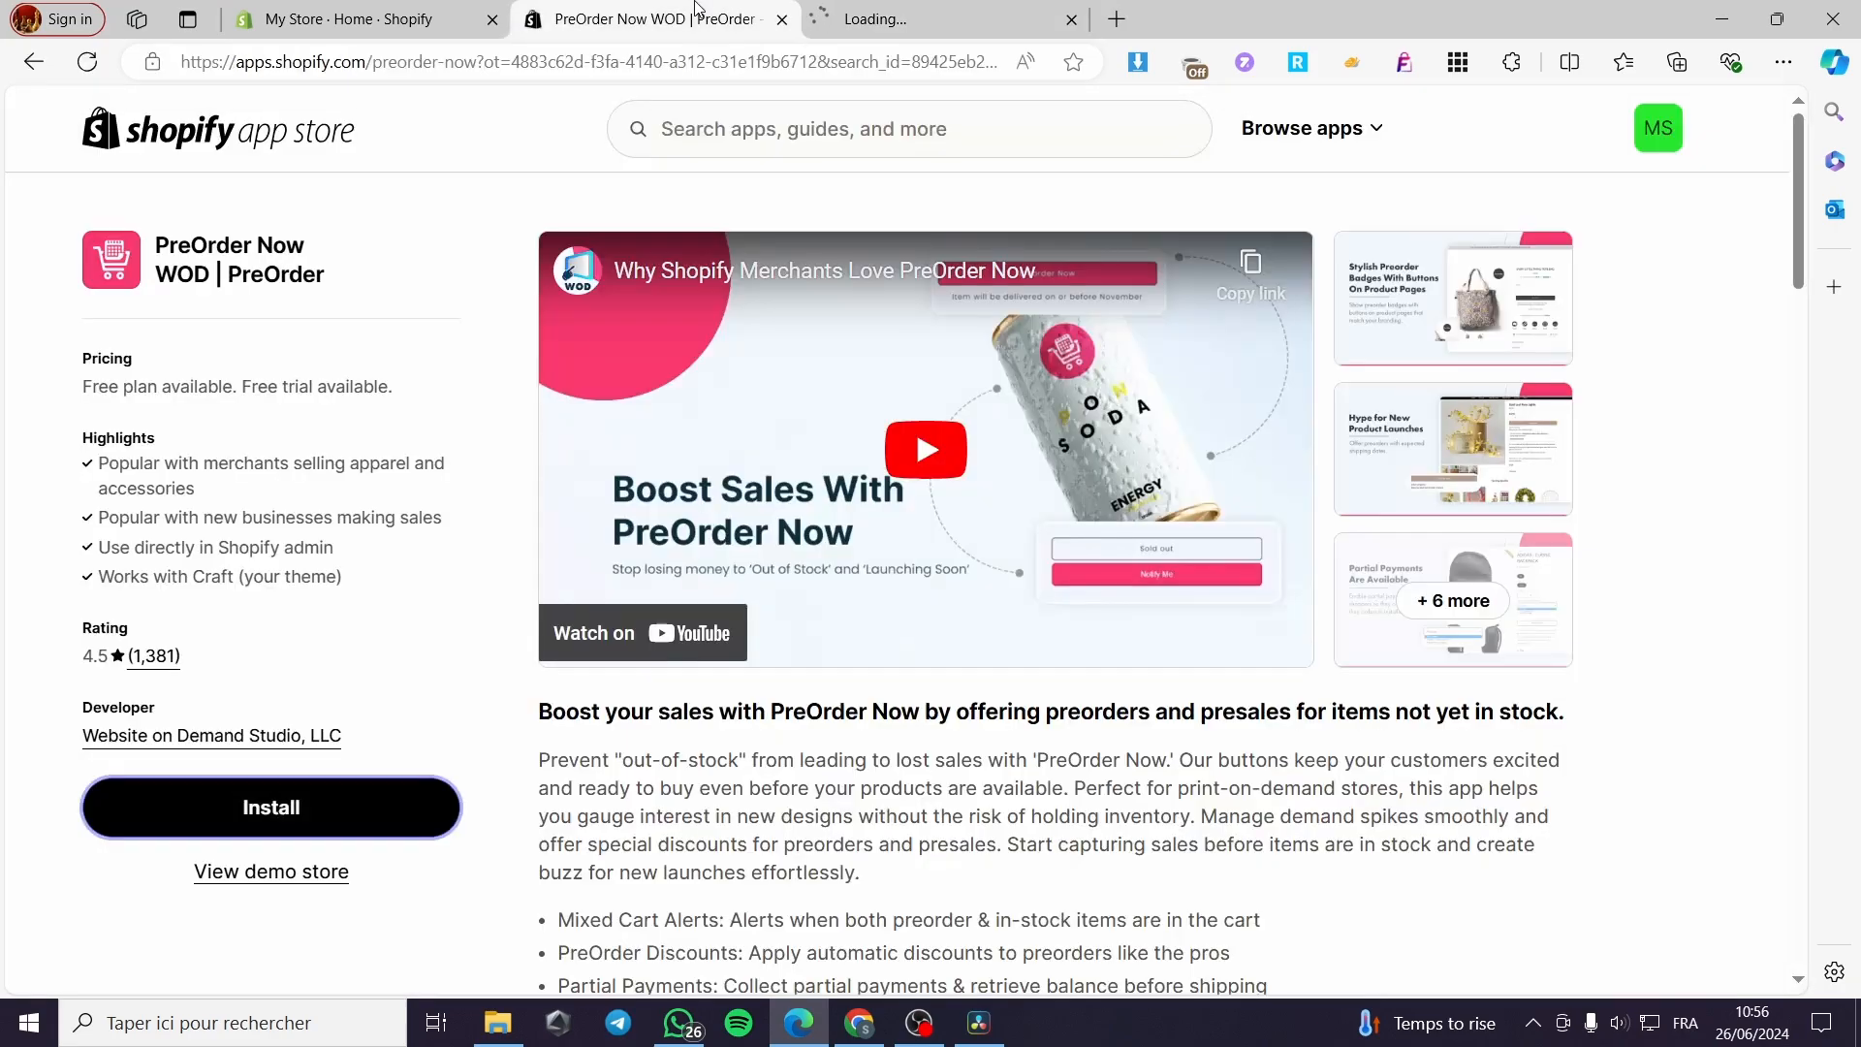
left_click(34, 61)
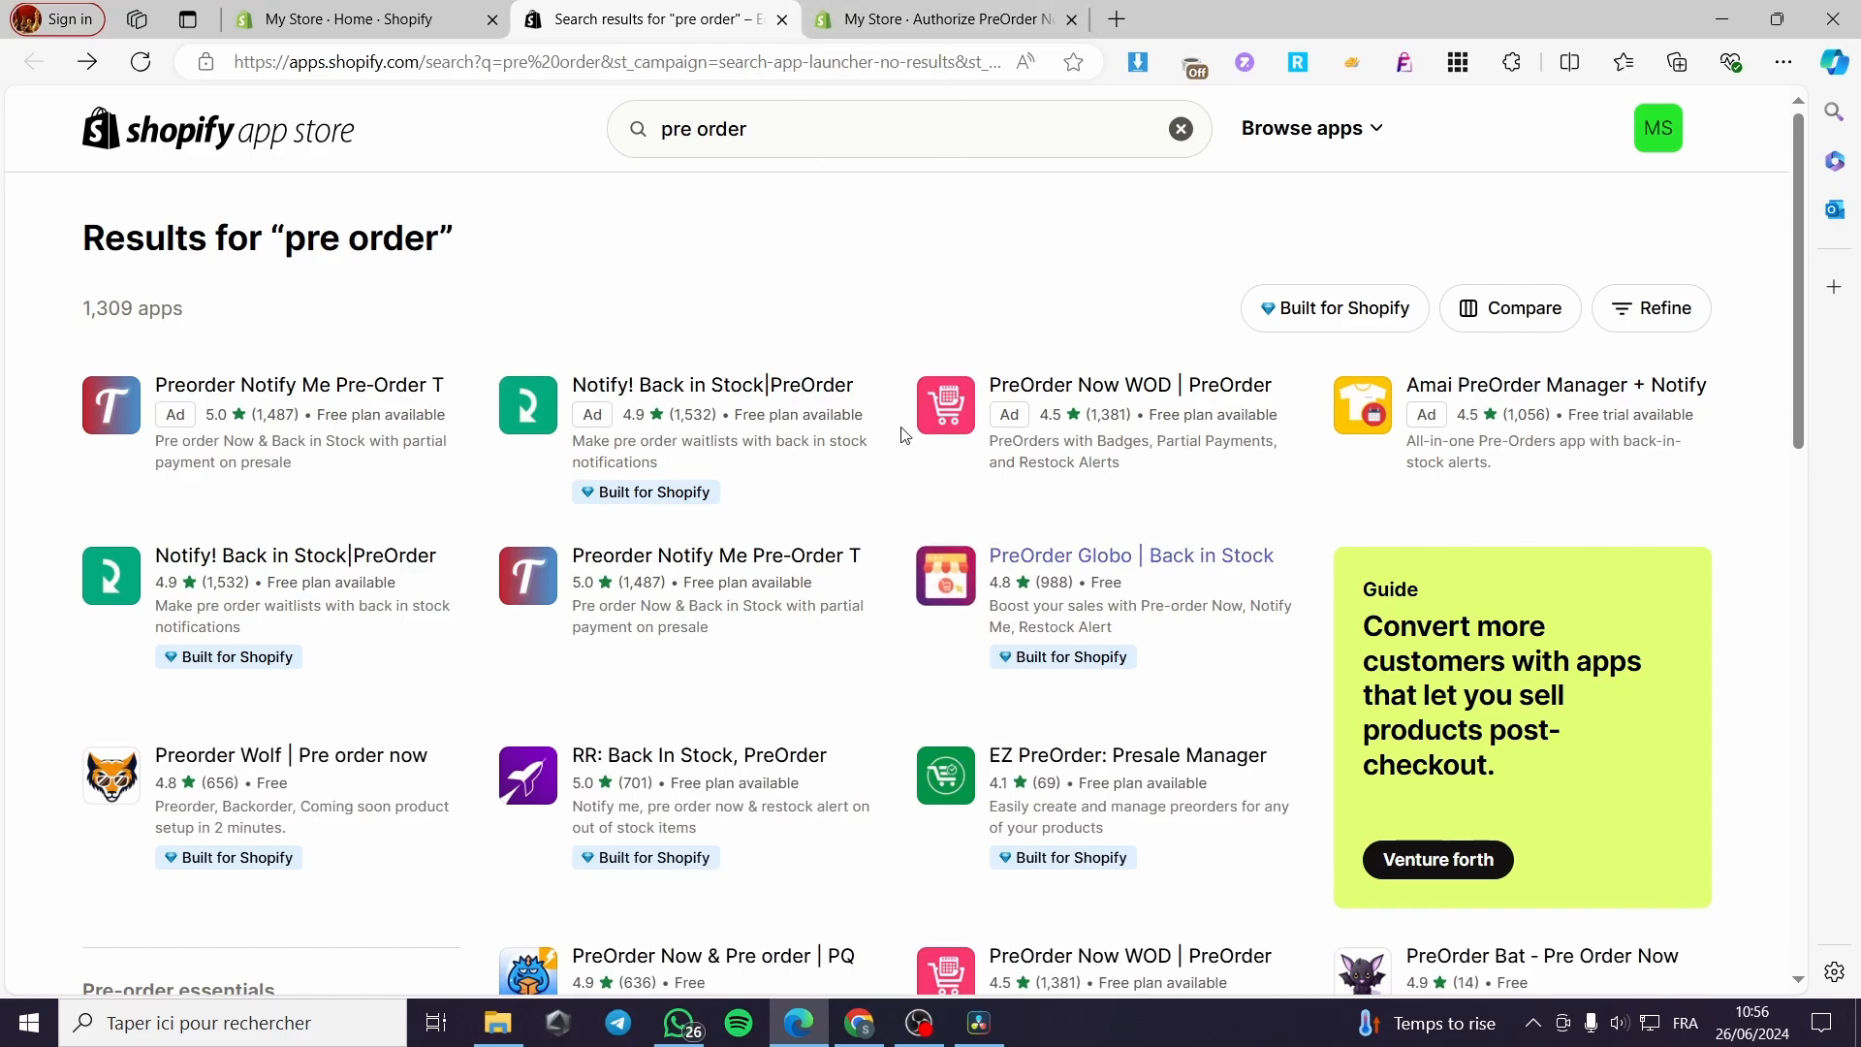
left_click(784, 20)
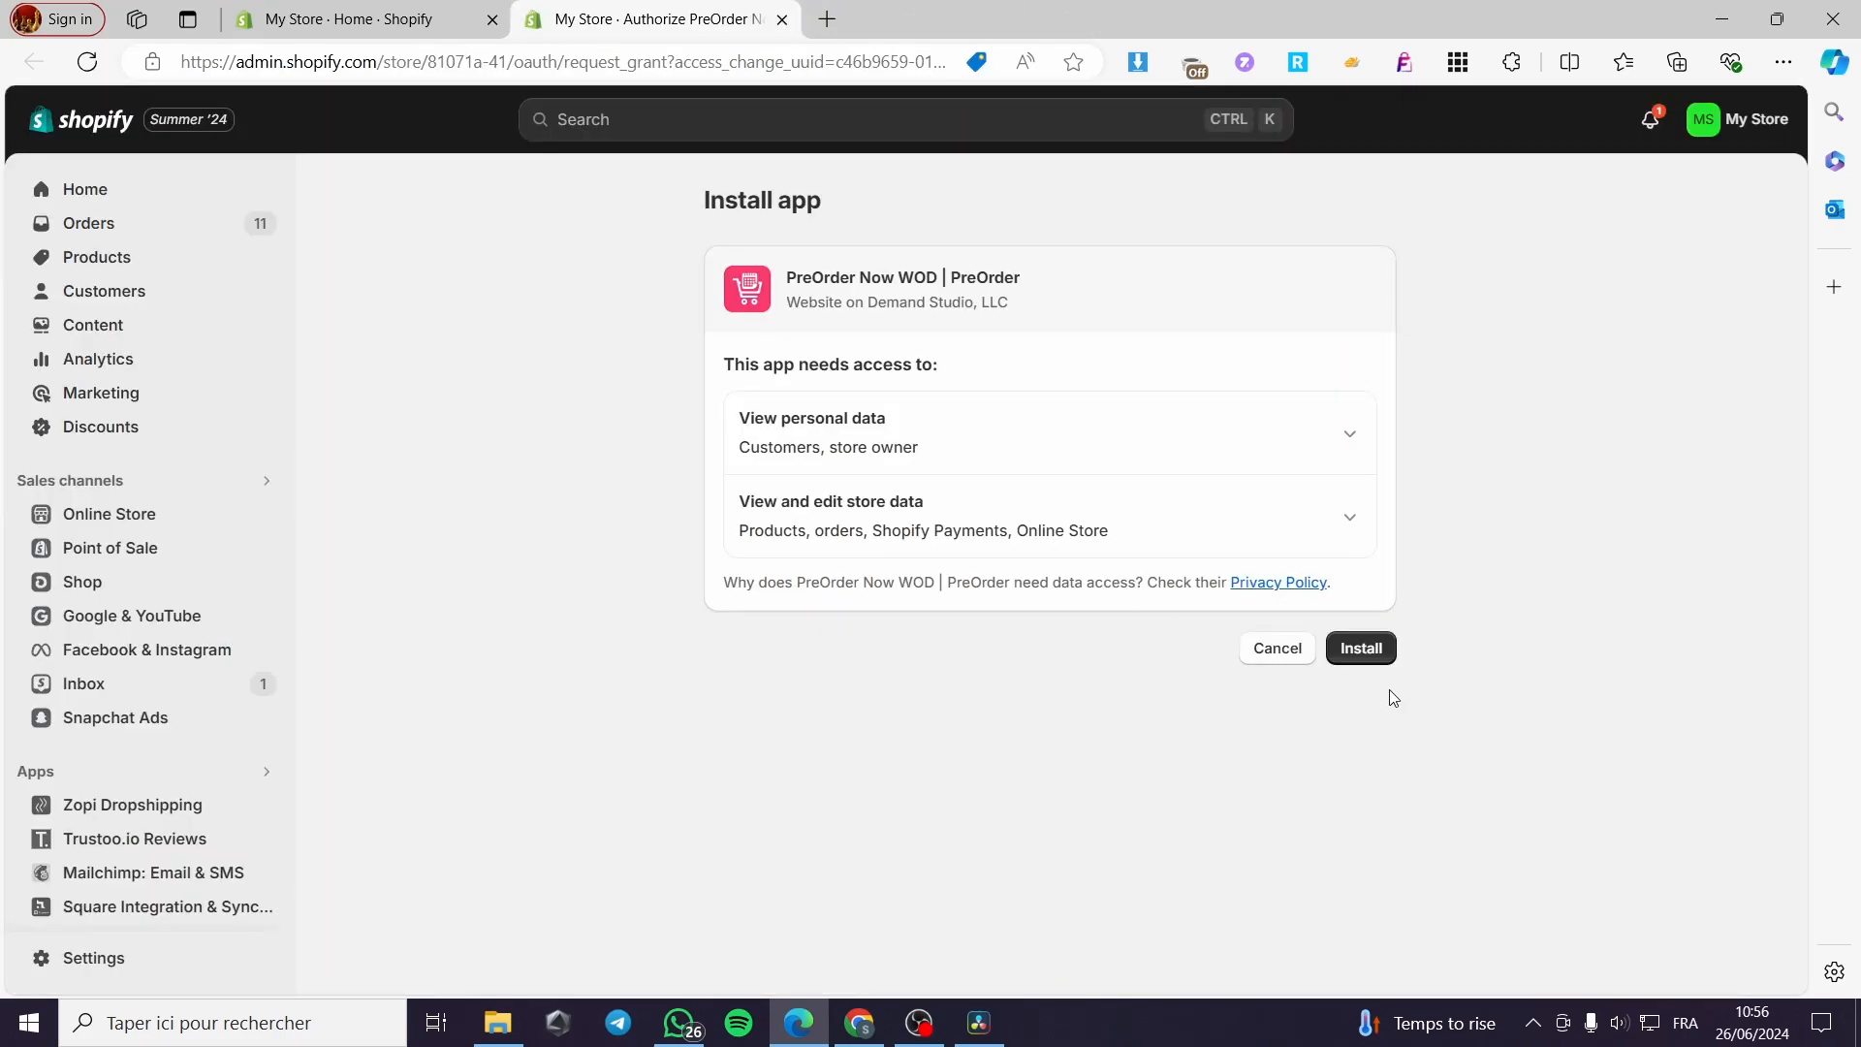
left_click(1367, 657)
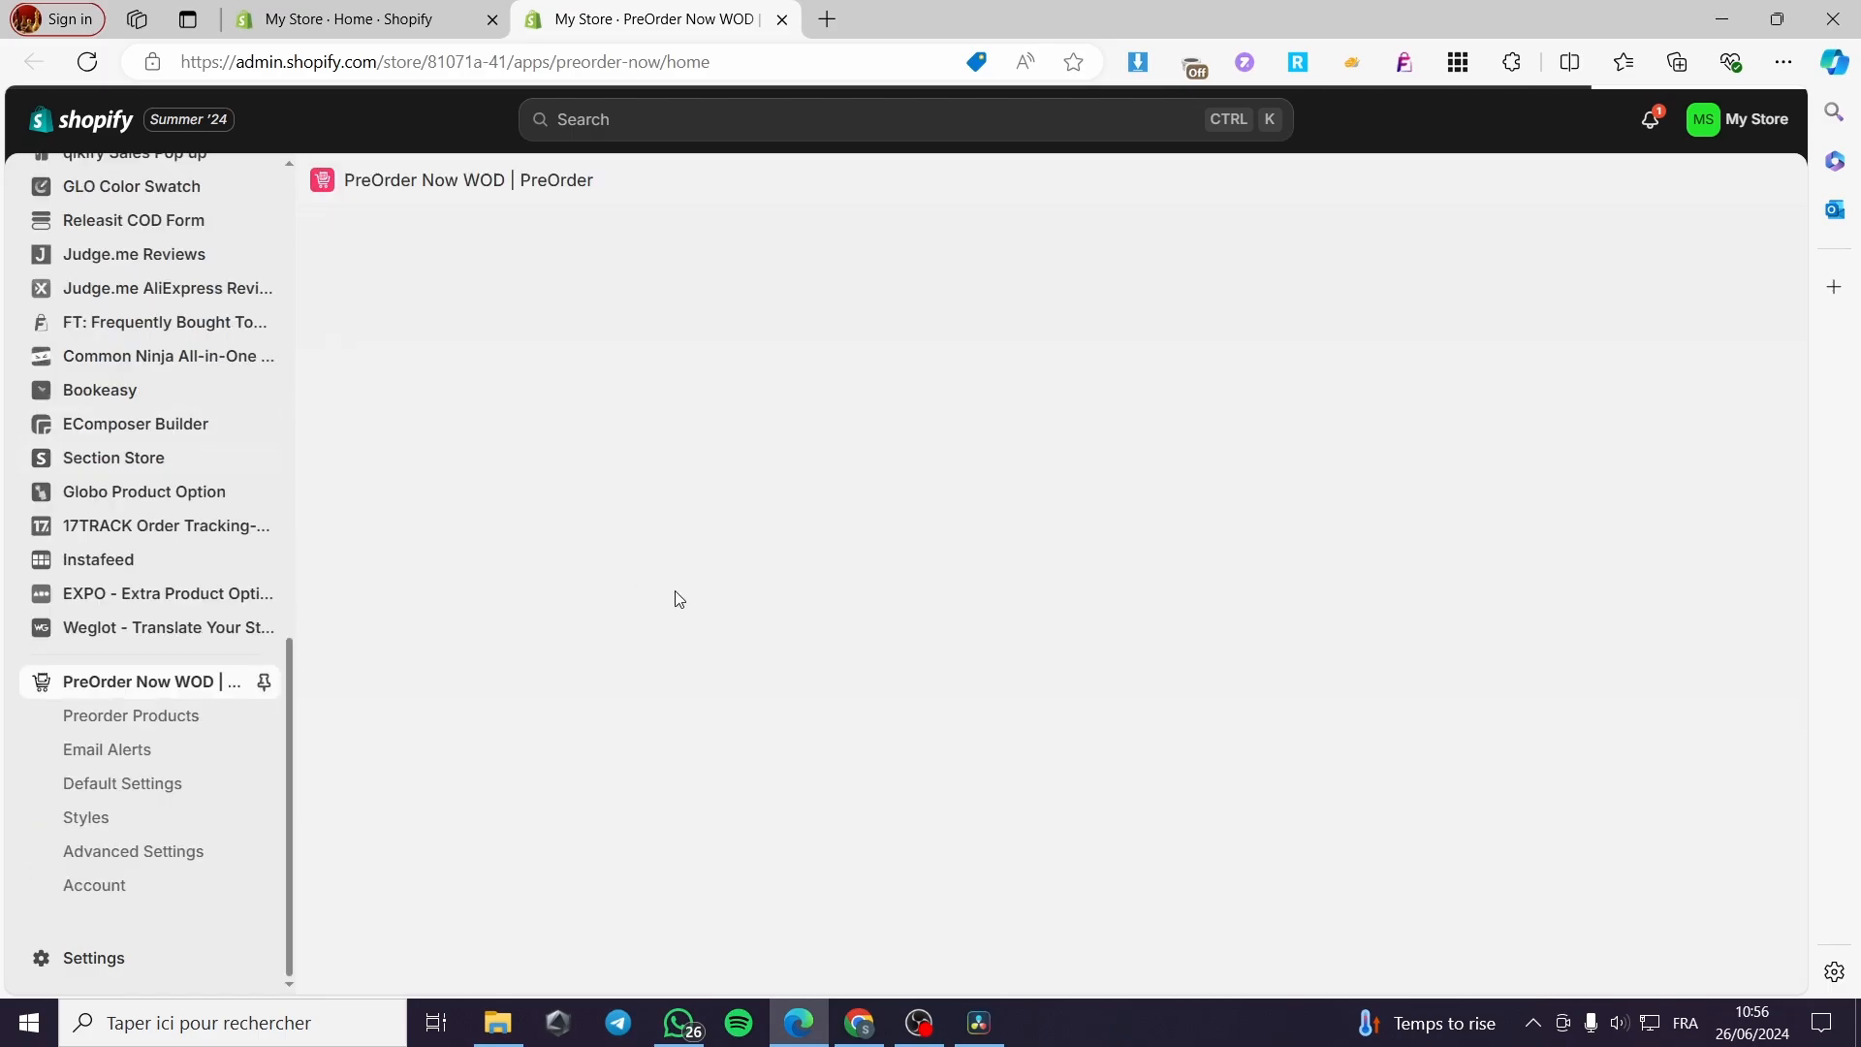
left_click(263, 684)
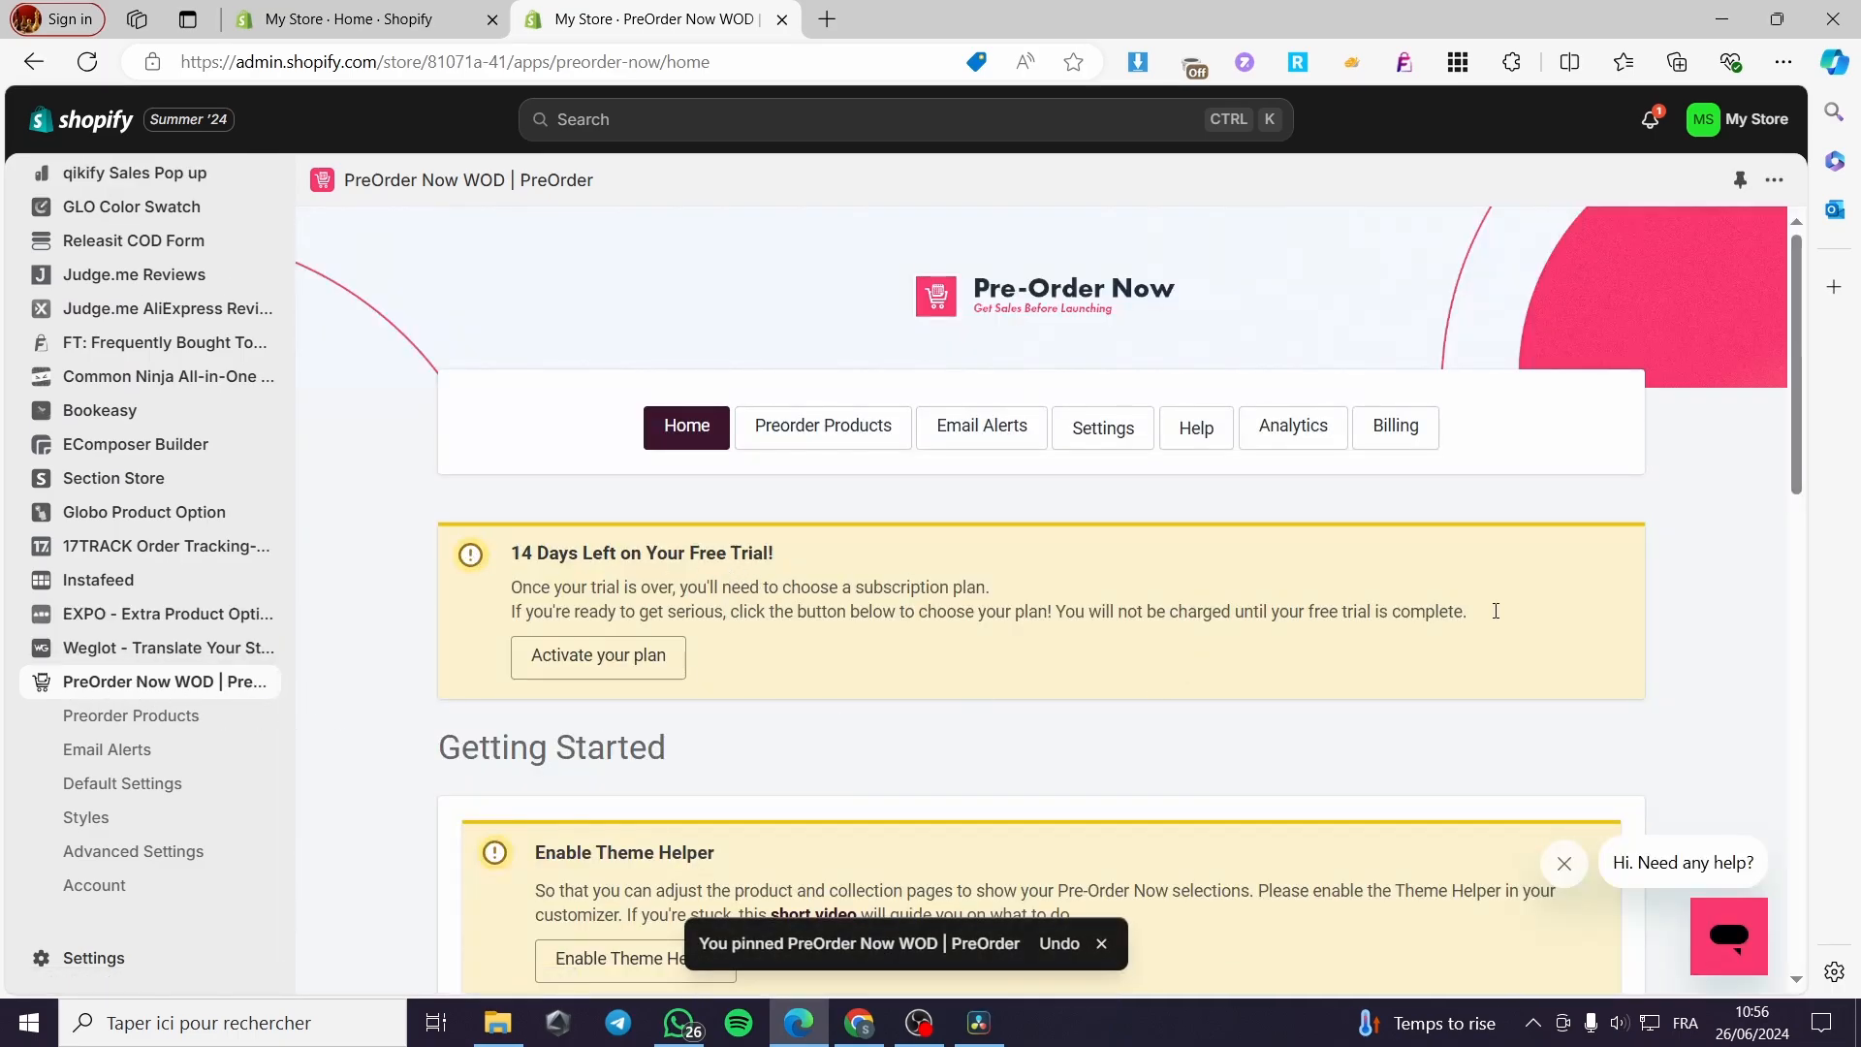
Select the Free $0.00 per month plan for the PreOrder Now app.
scroll(885, 569, "down", 1)
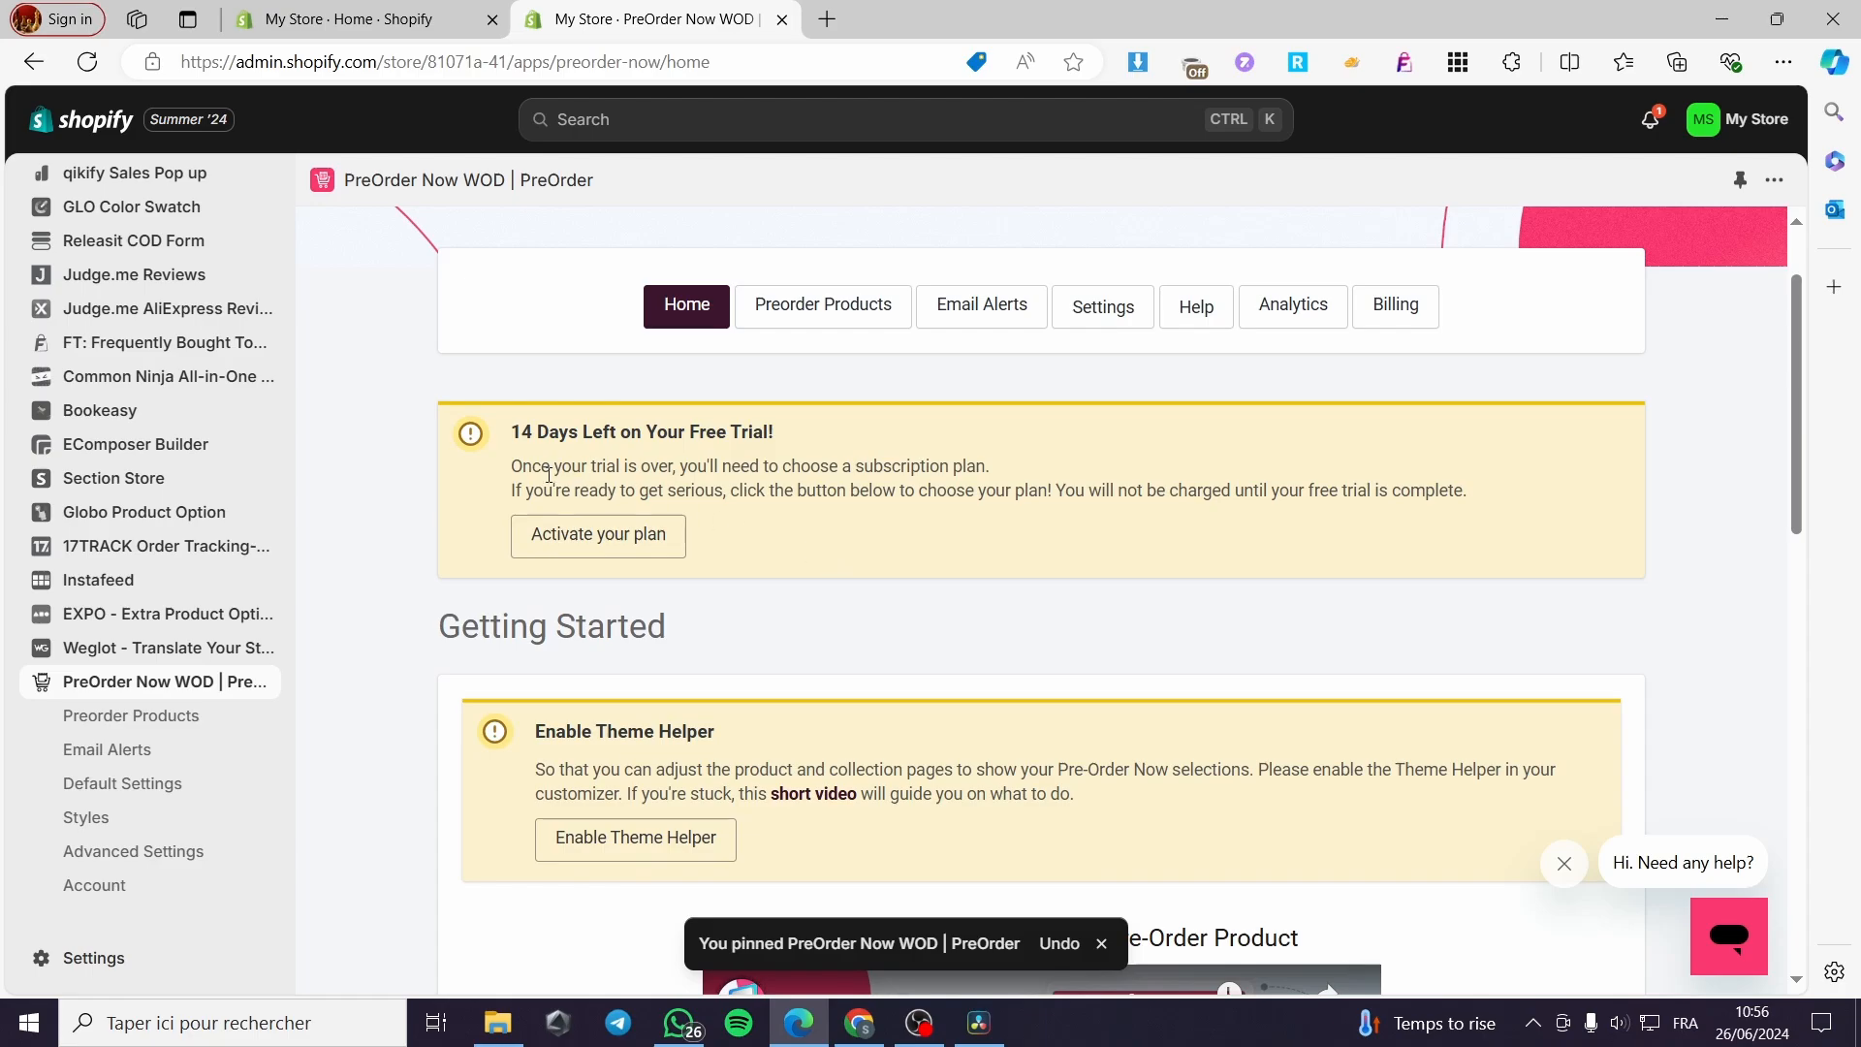
left_click(623, 540)
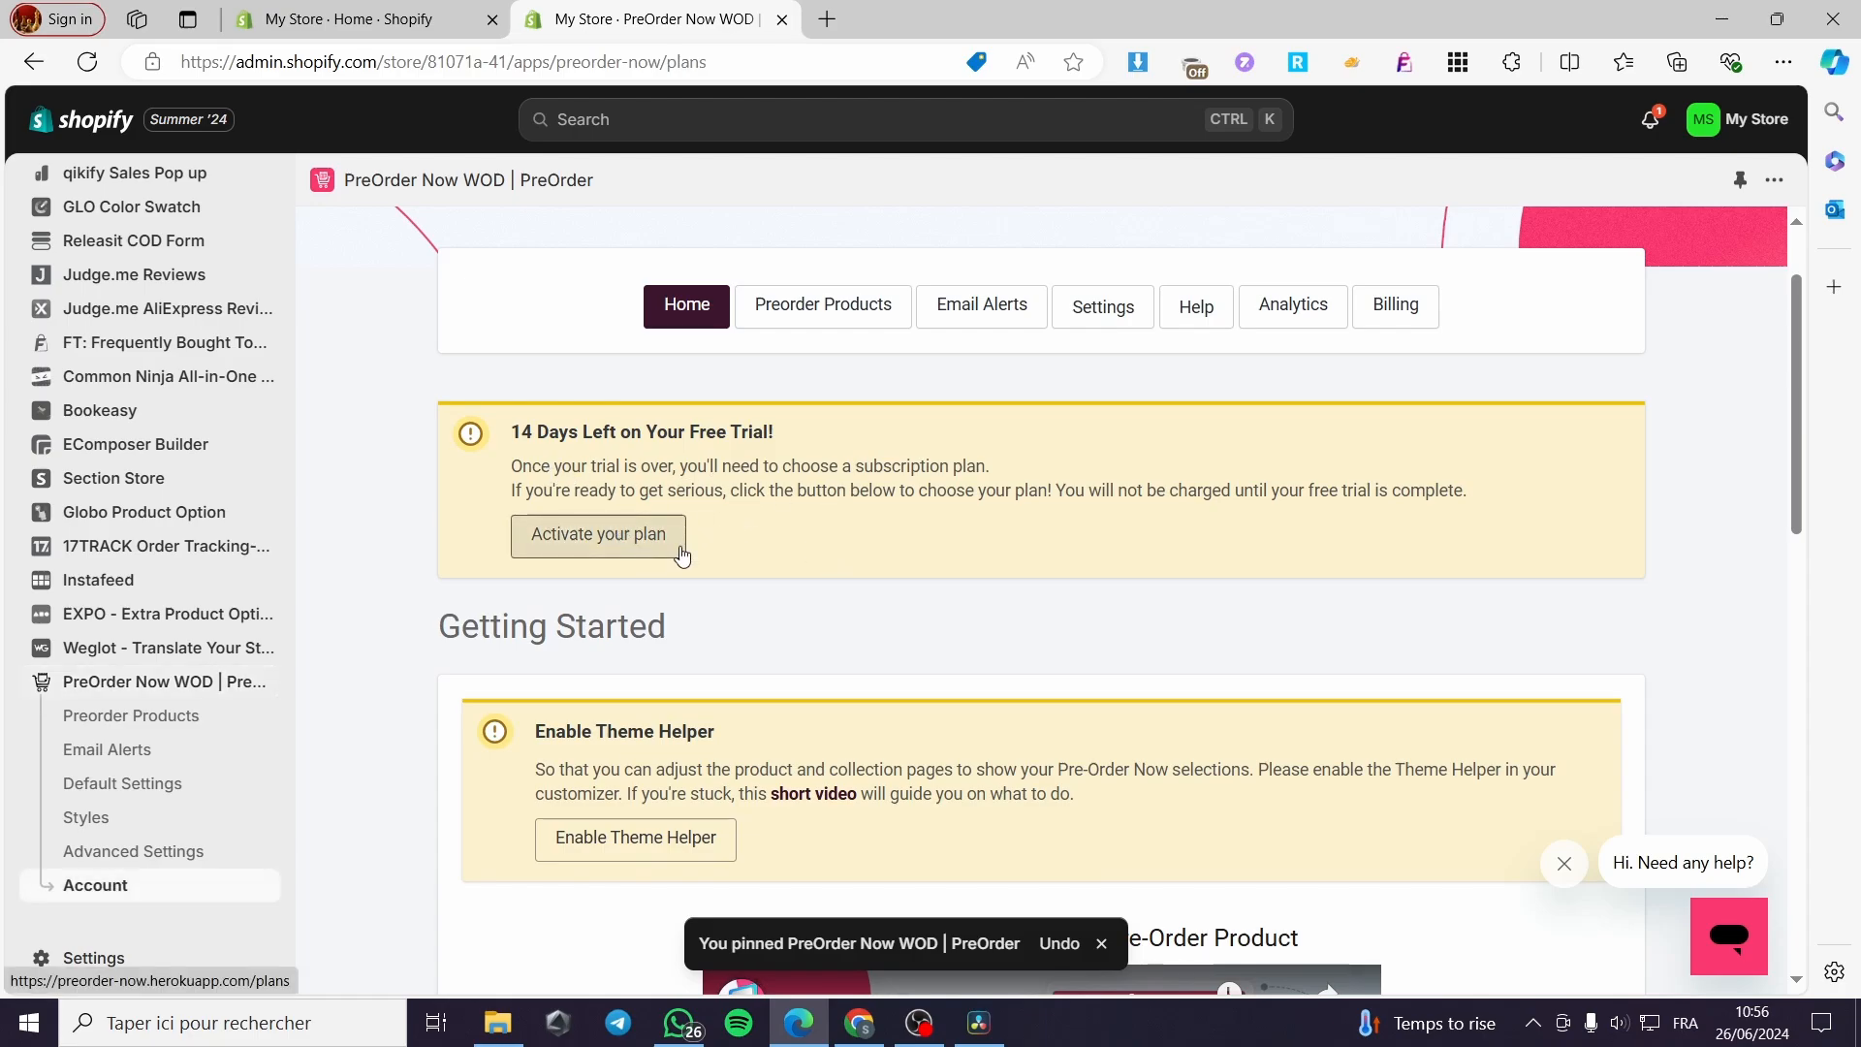
scroll(1001, 523, "down", 3)
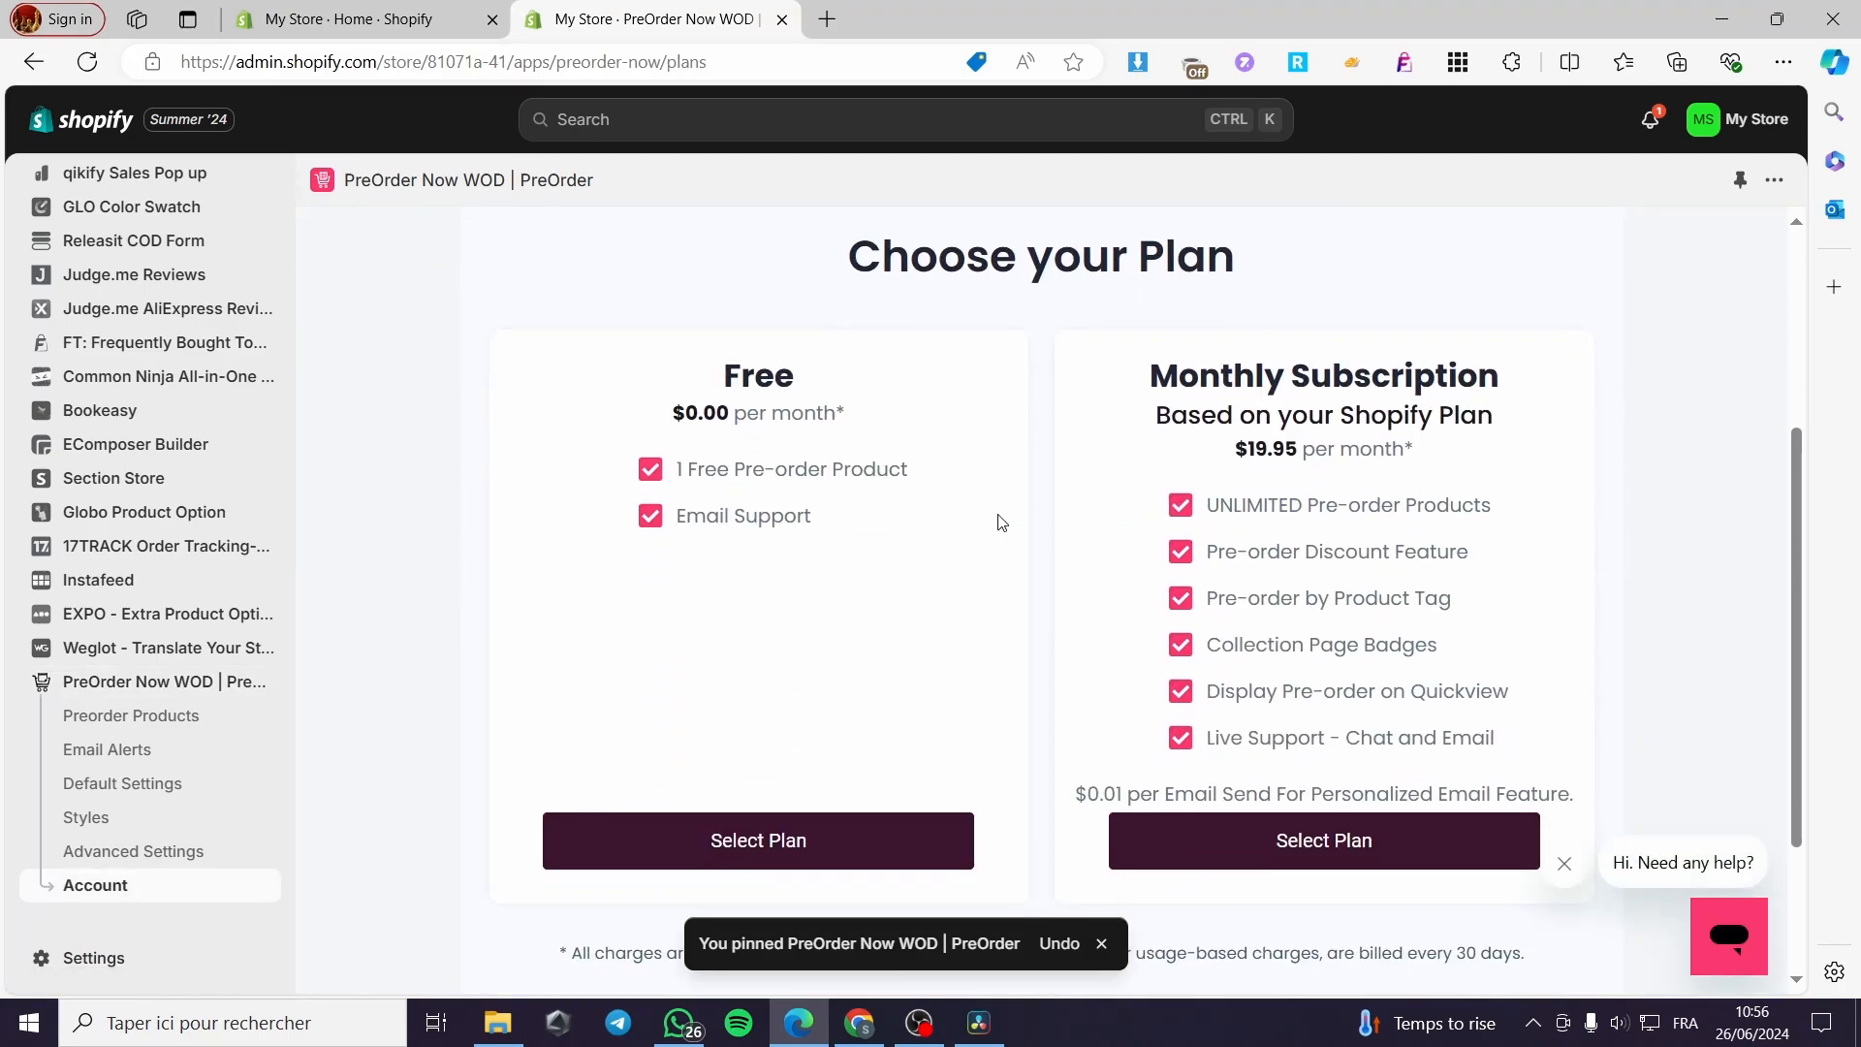
left_click(842, 835)
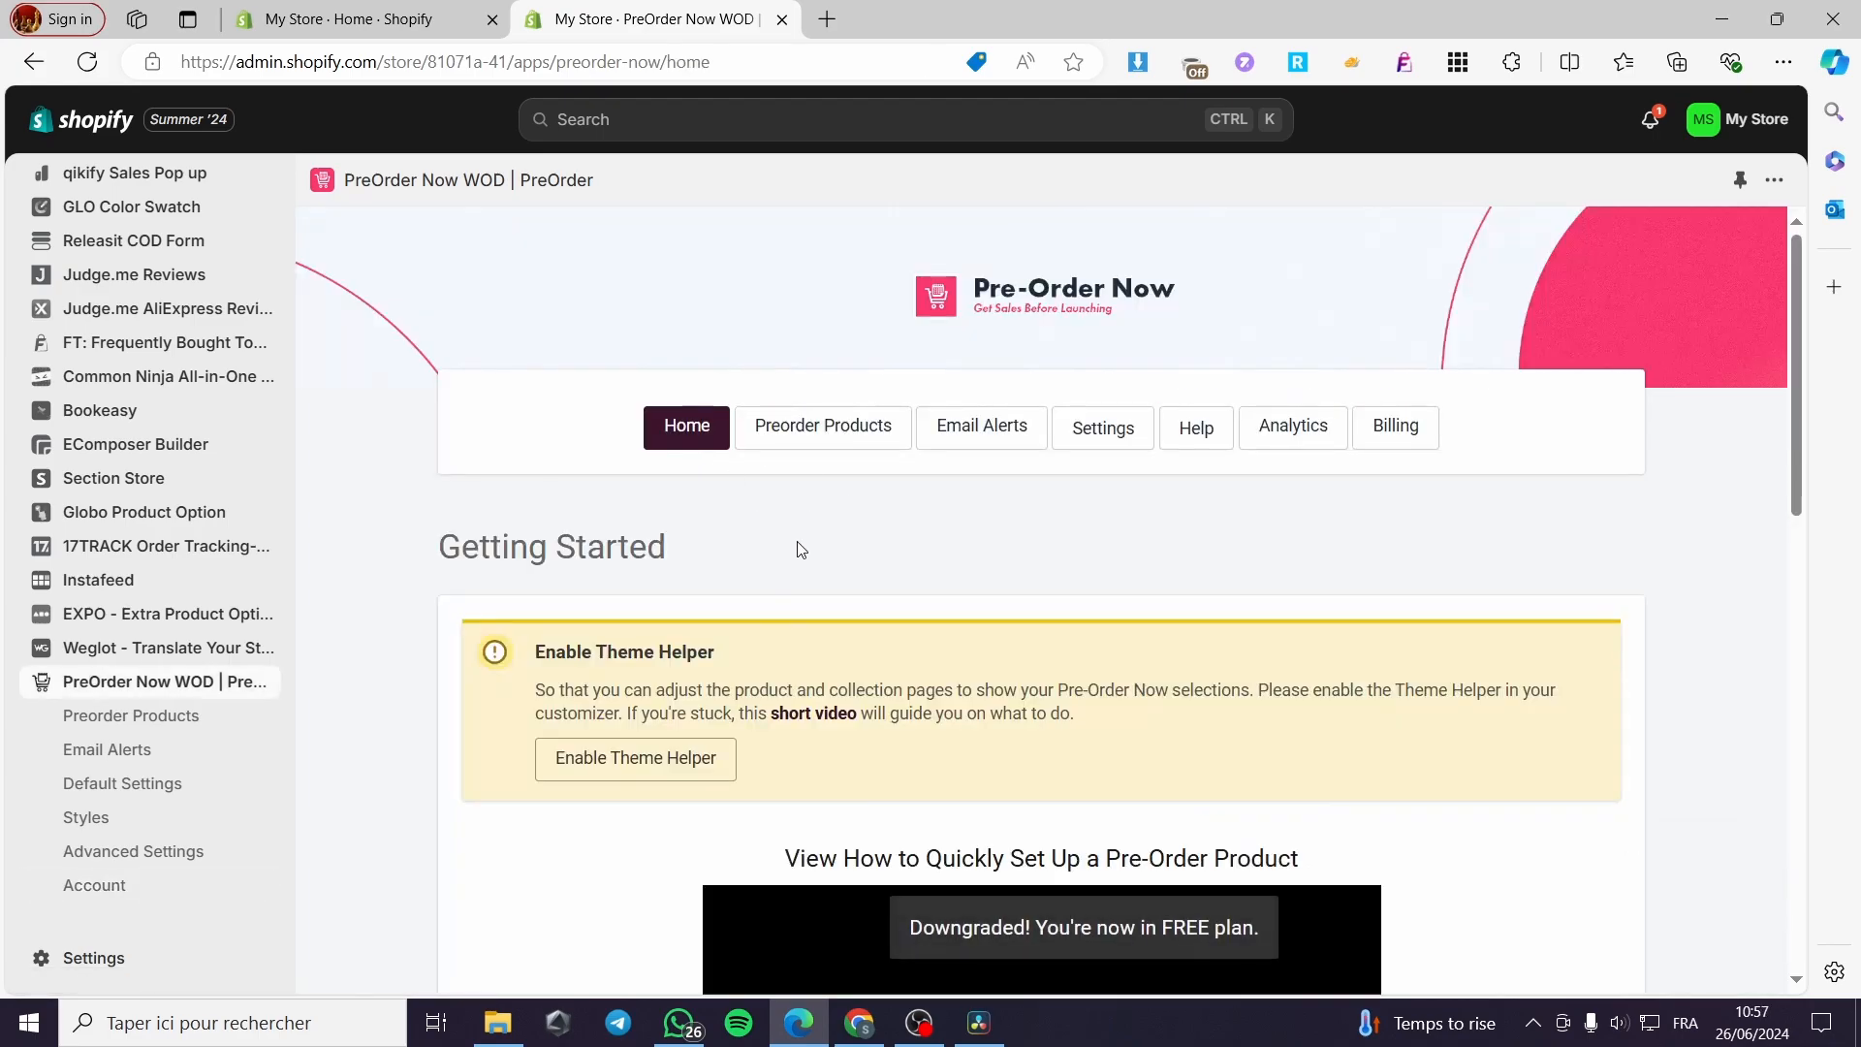
Enable the Theme Helper by activating the Preorder Embed in the Craft theme, save the theme and close its editor.
scroll(1163, 659, "down", 2)
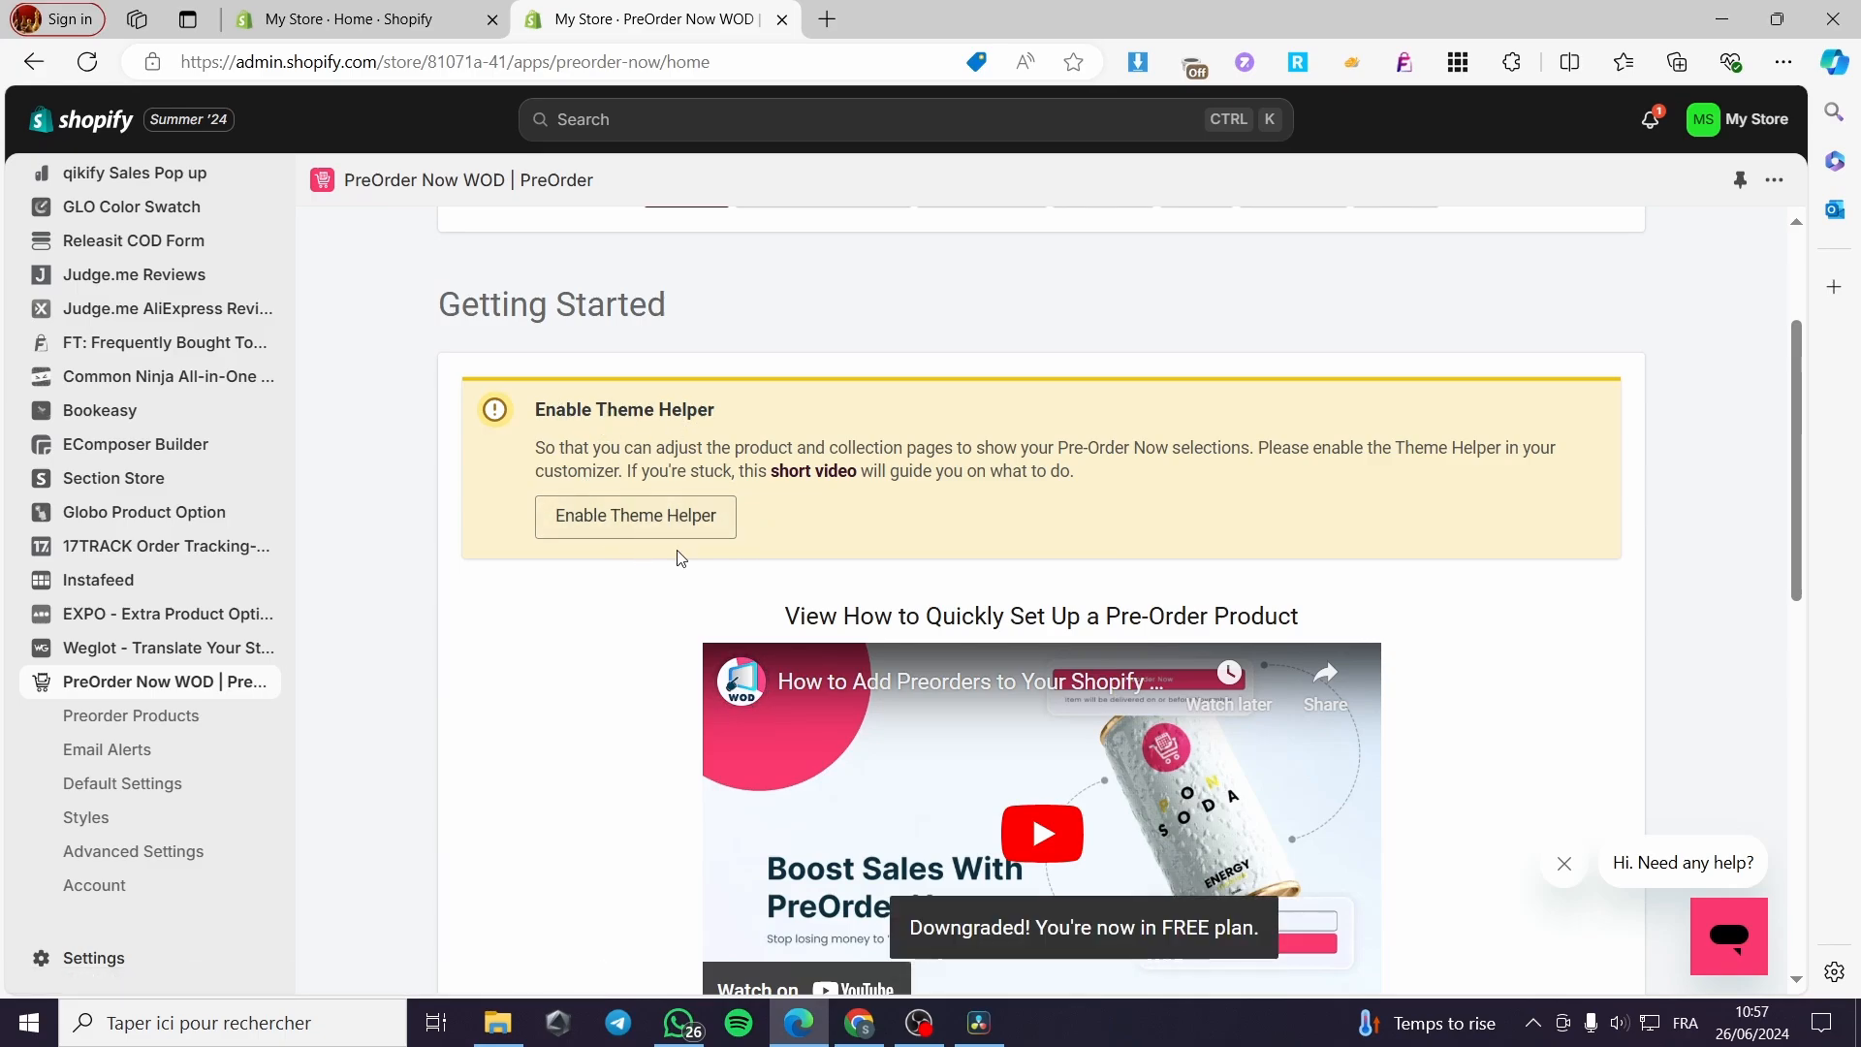
left_click(652, 515)
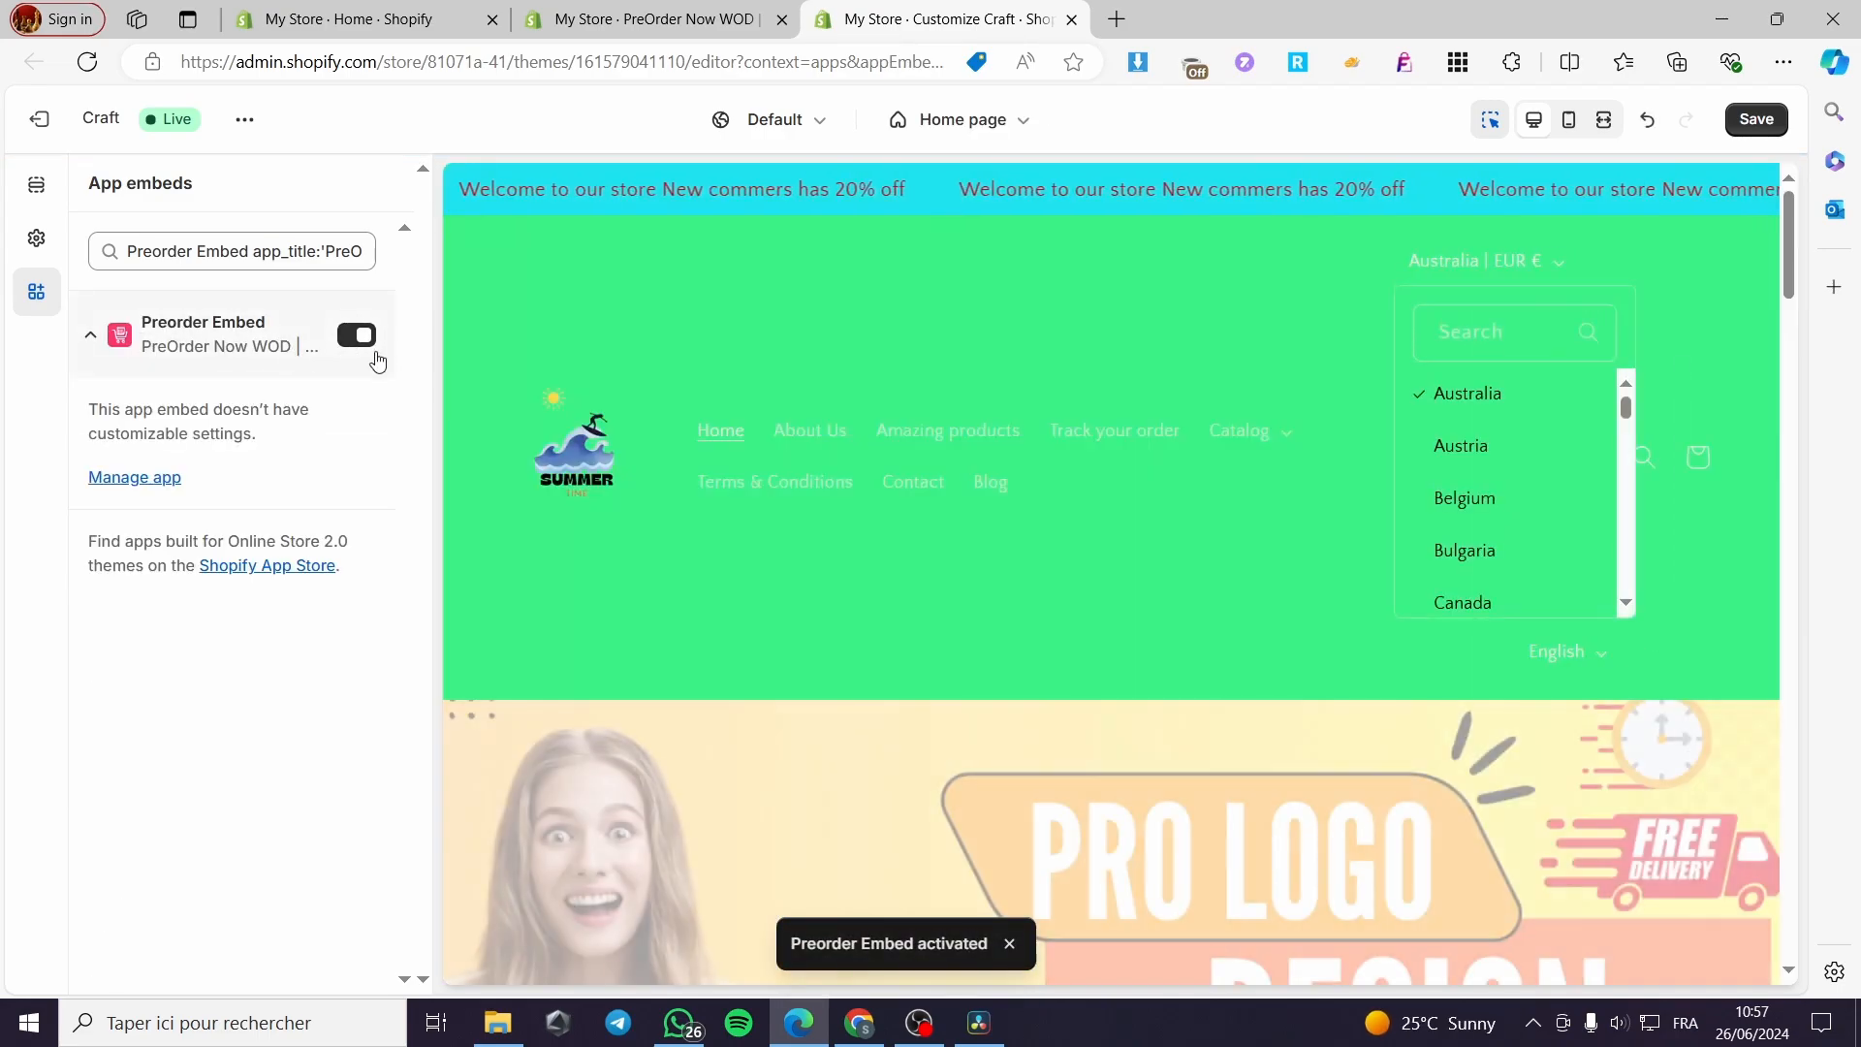
left_click(357, 338)
left_click(384, 337)
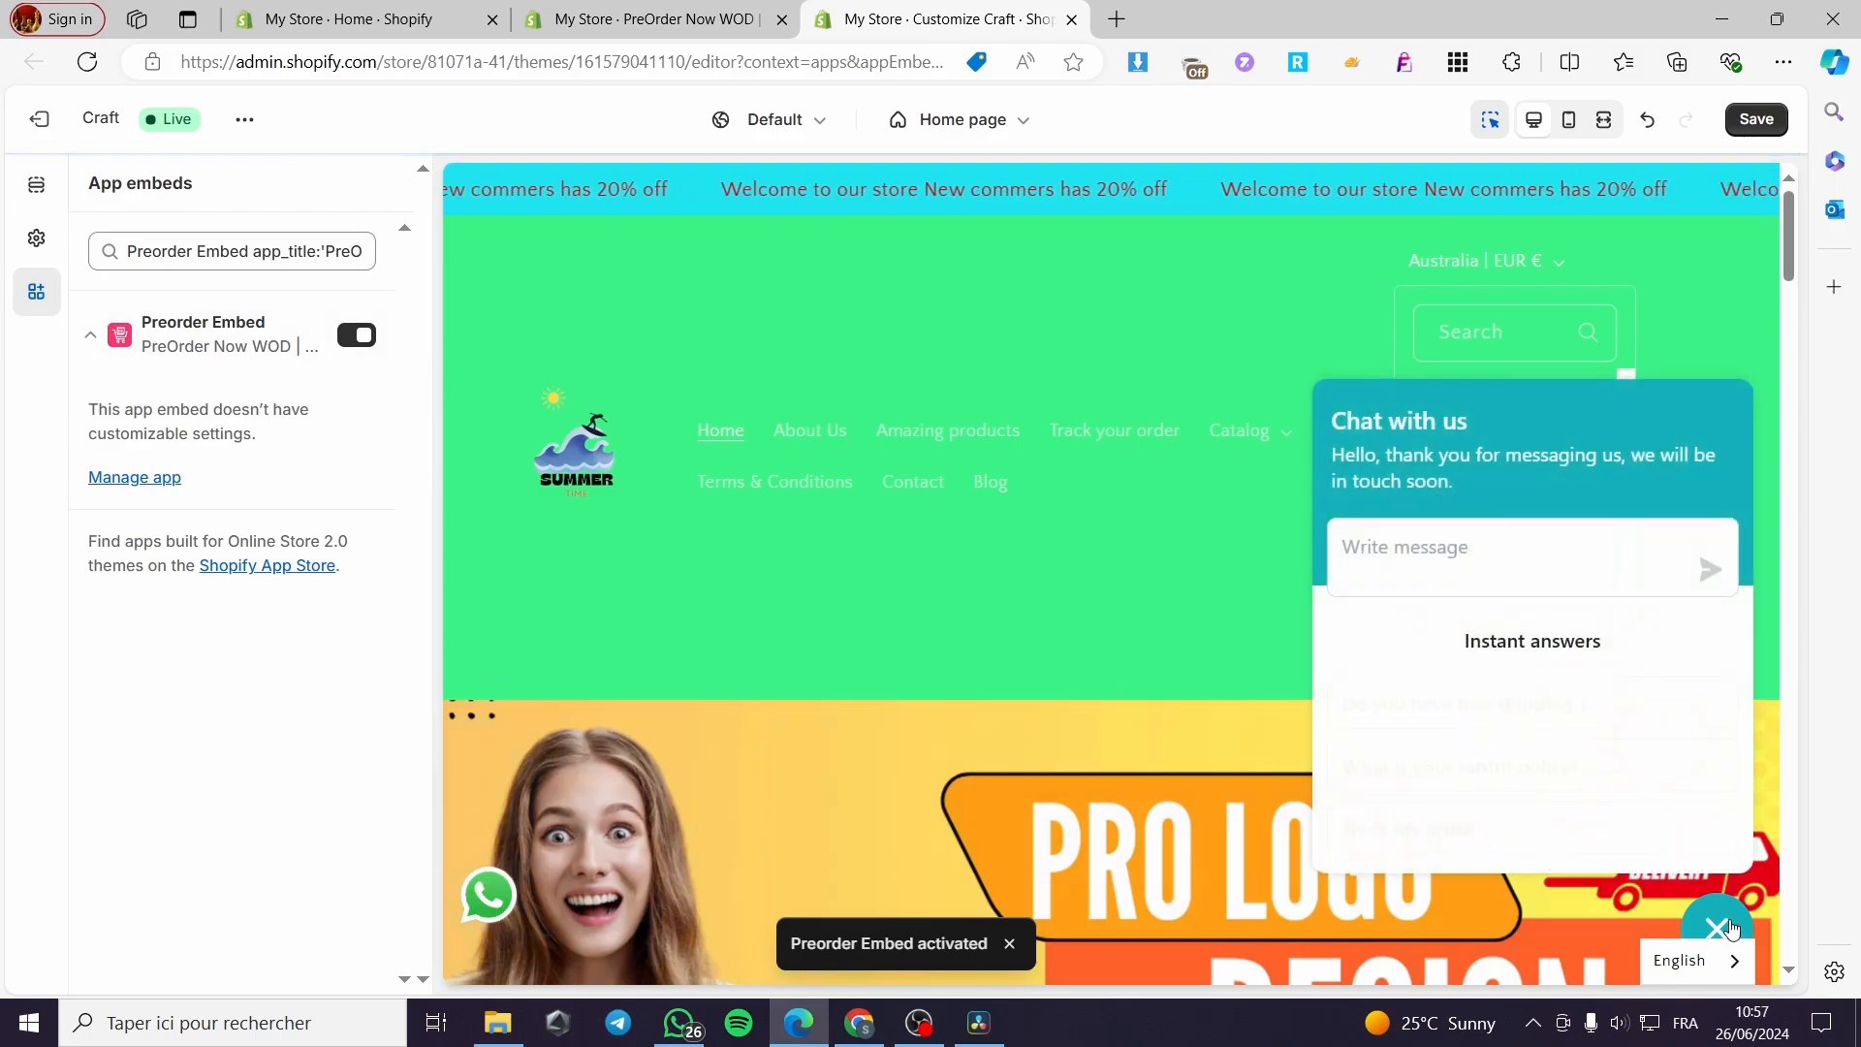
left_click(1756, 118)
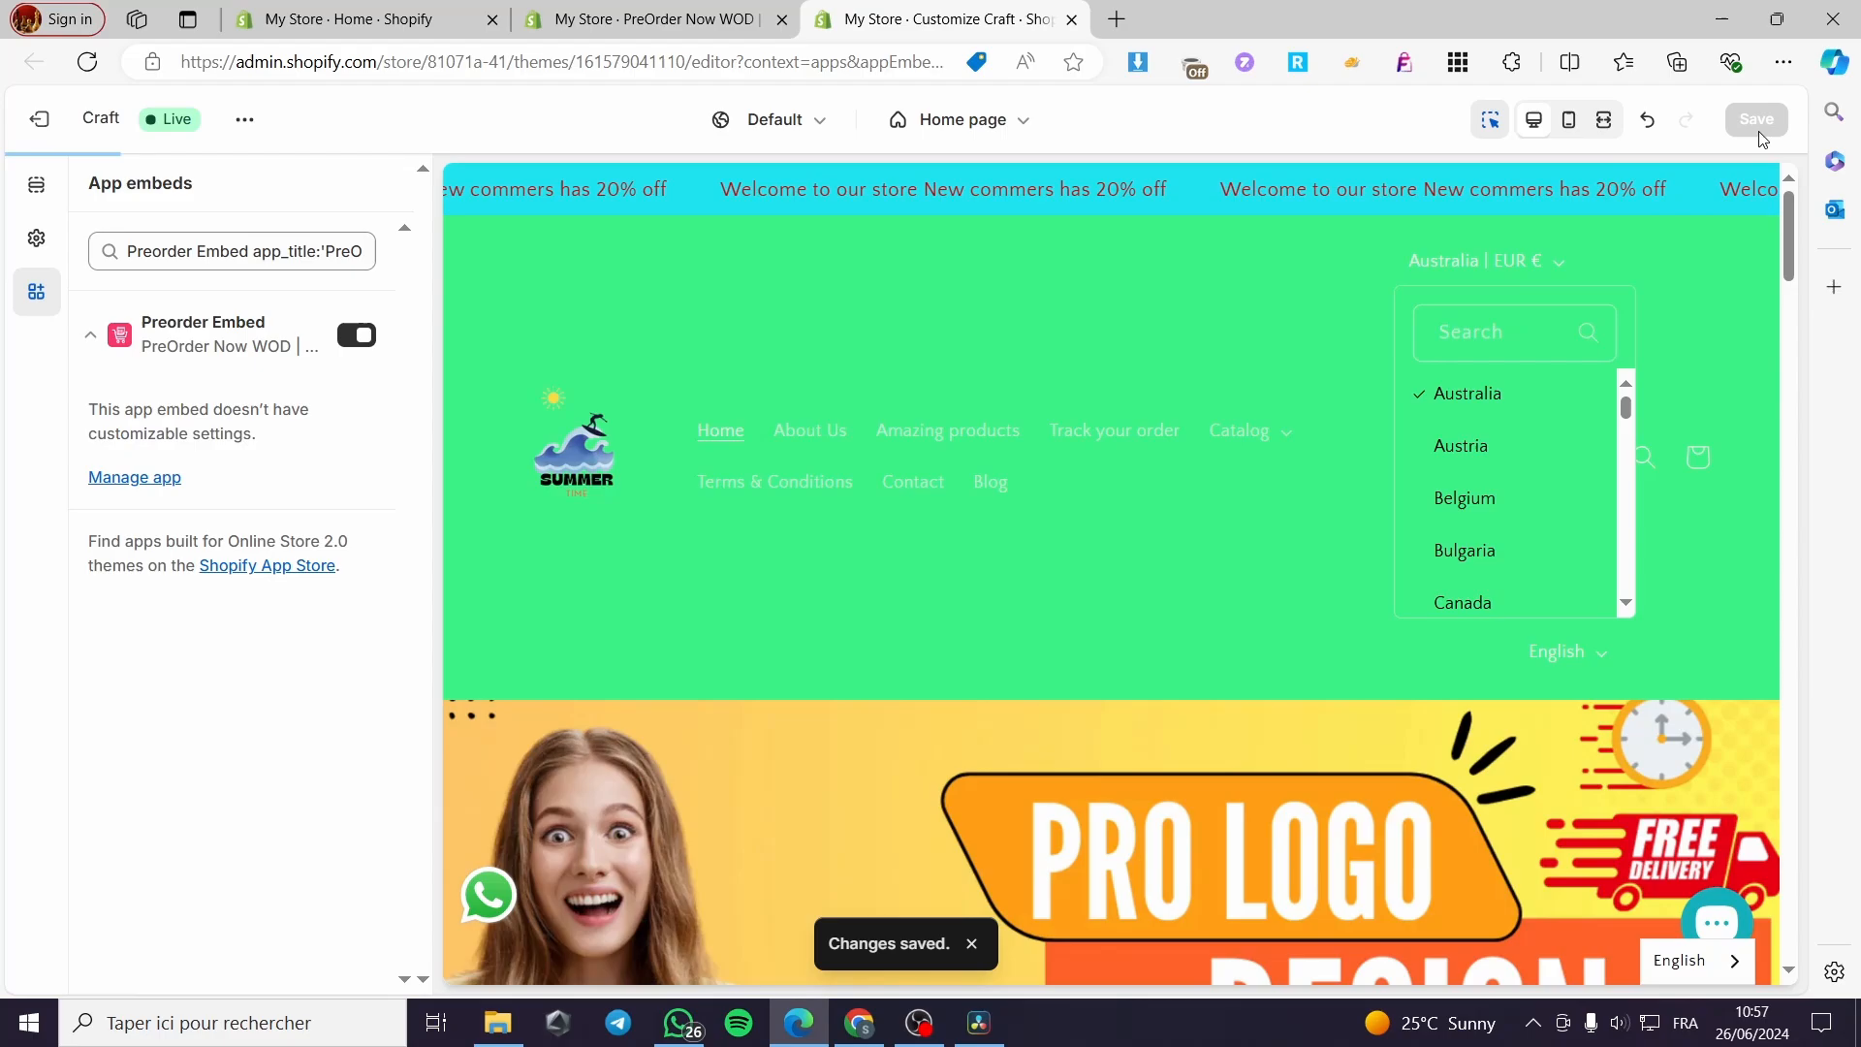
left_click(1070, 19)
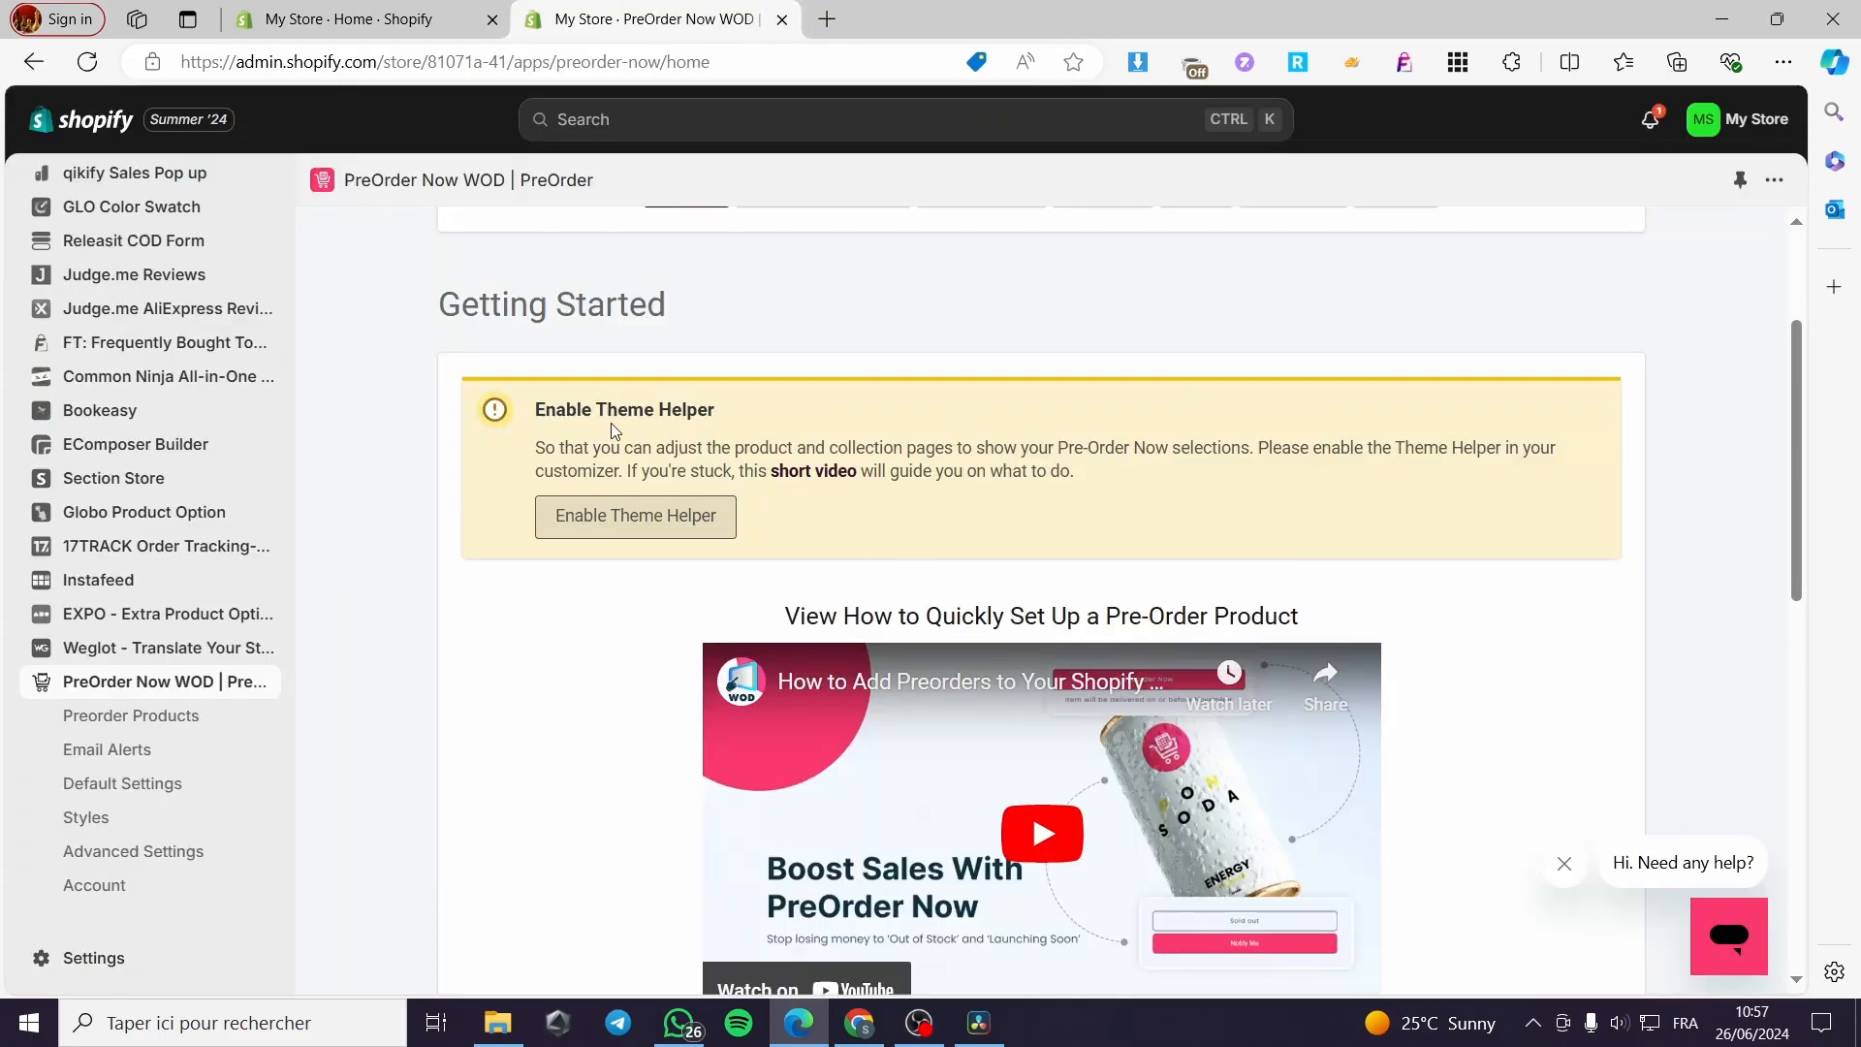
Locate the app's pre-order product search, and look through the store's product list for a product to offer for pre-order.
scroll(708, 426, "down", 8)
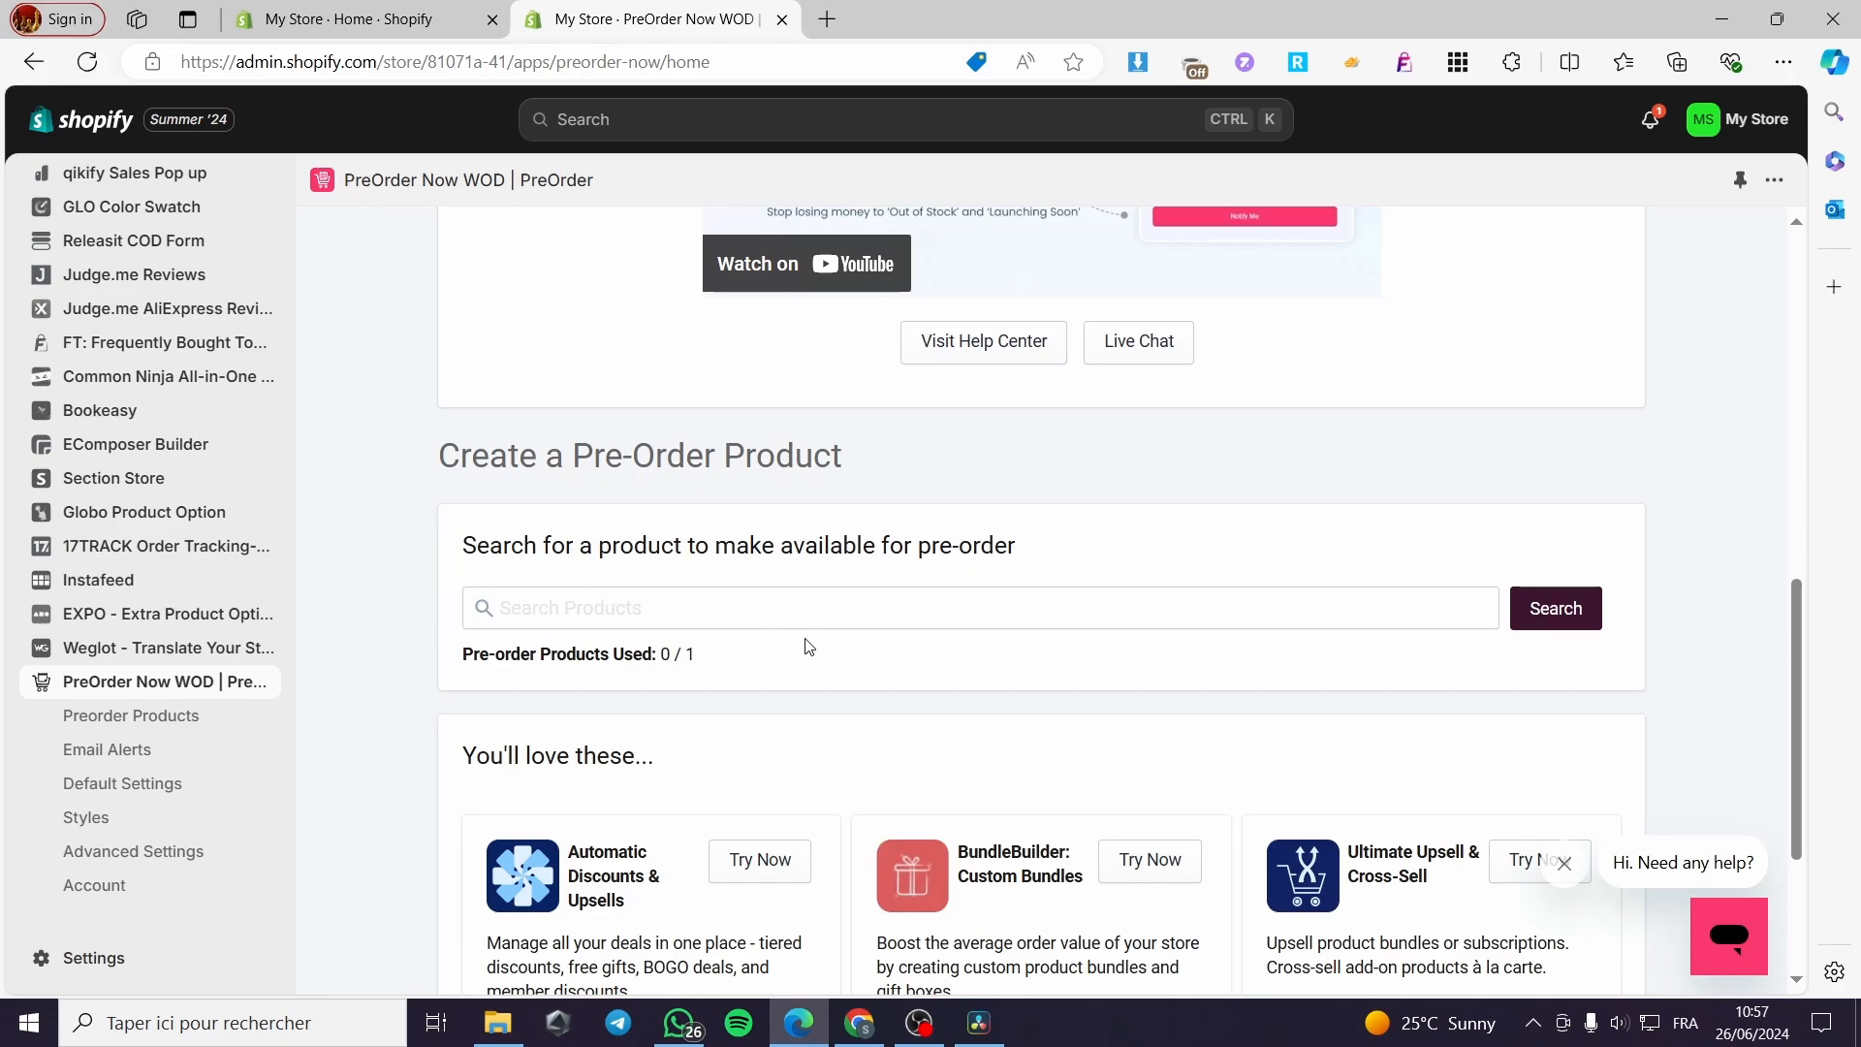
left_click(589, 608)
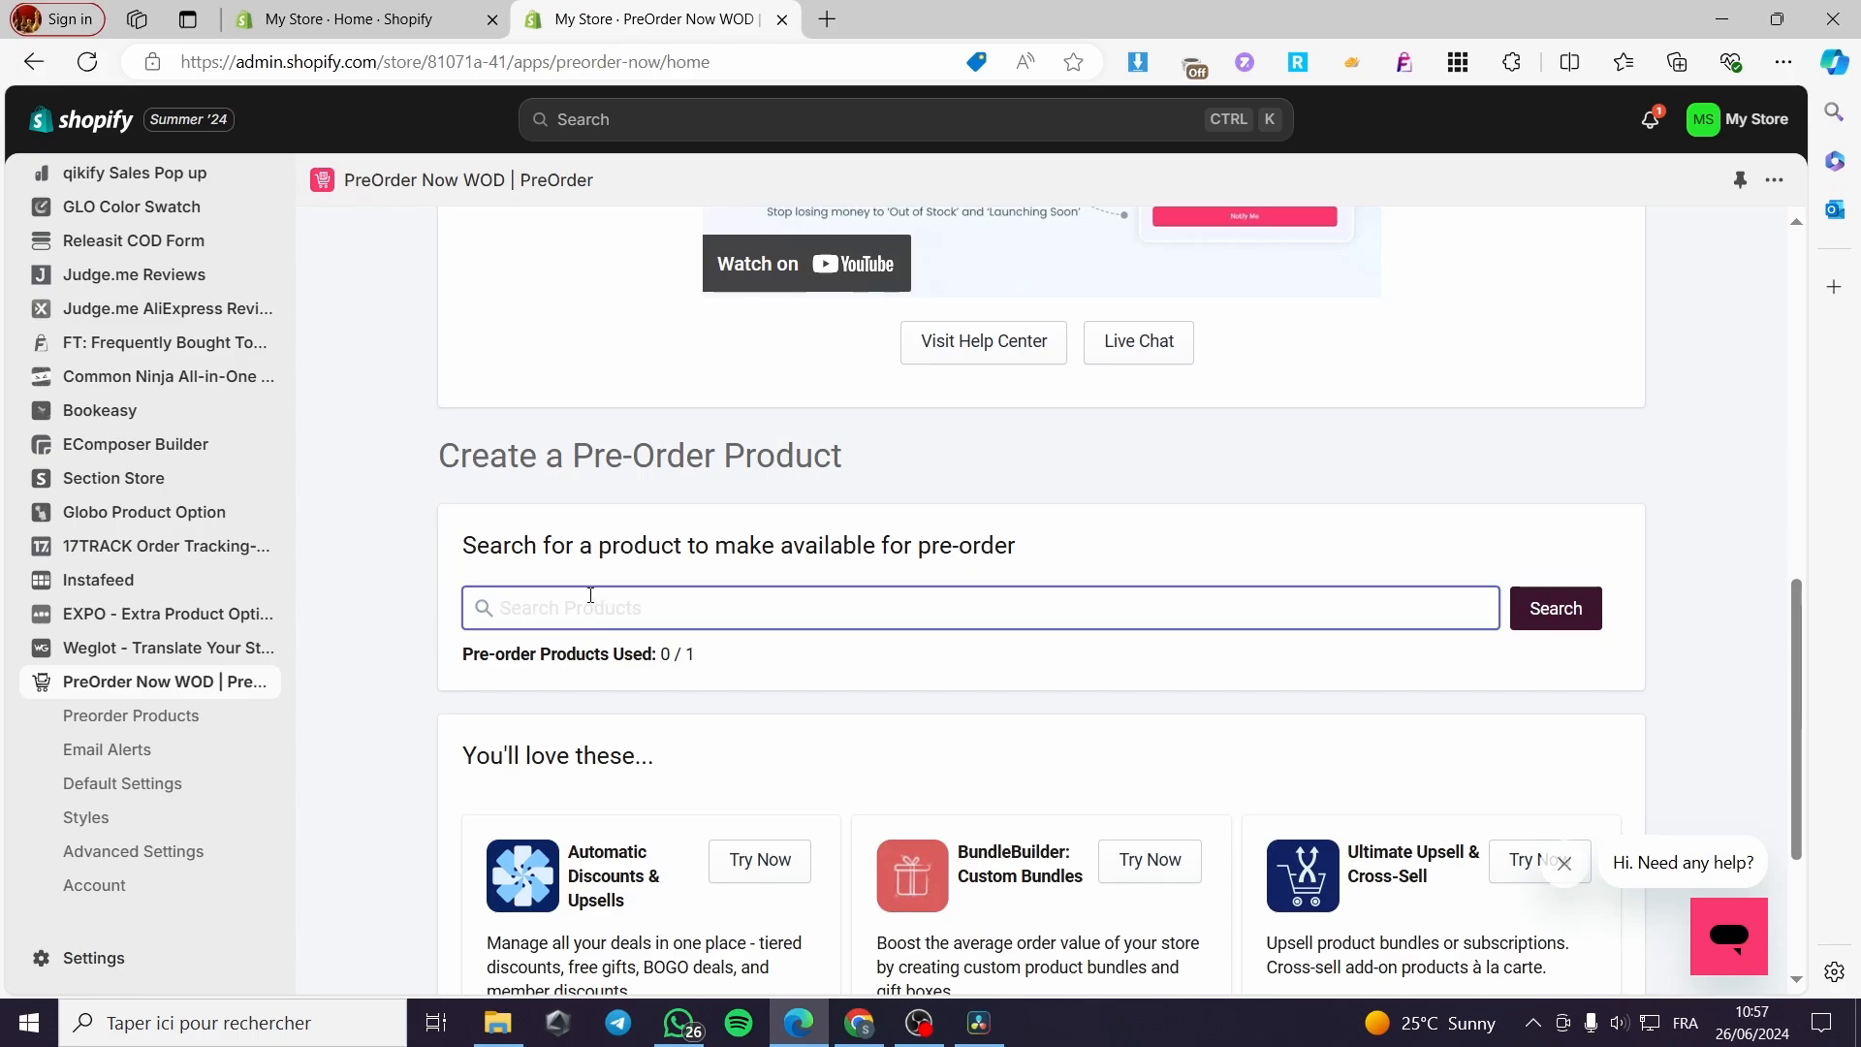
scroll(164, 465, "up", 9)
scroll(718, 649, "up", 10)
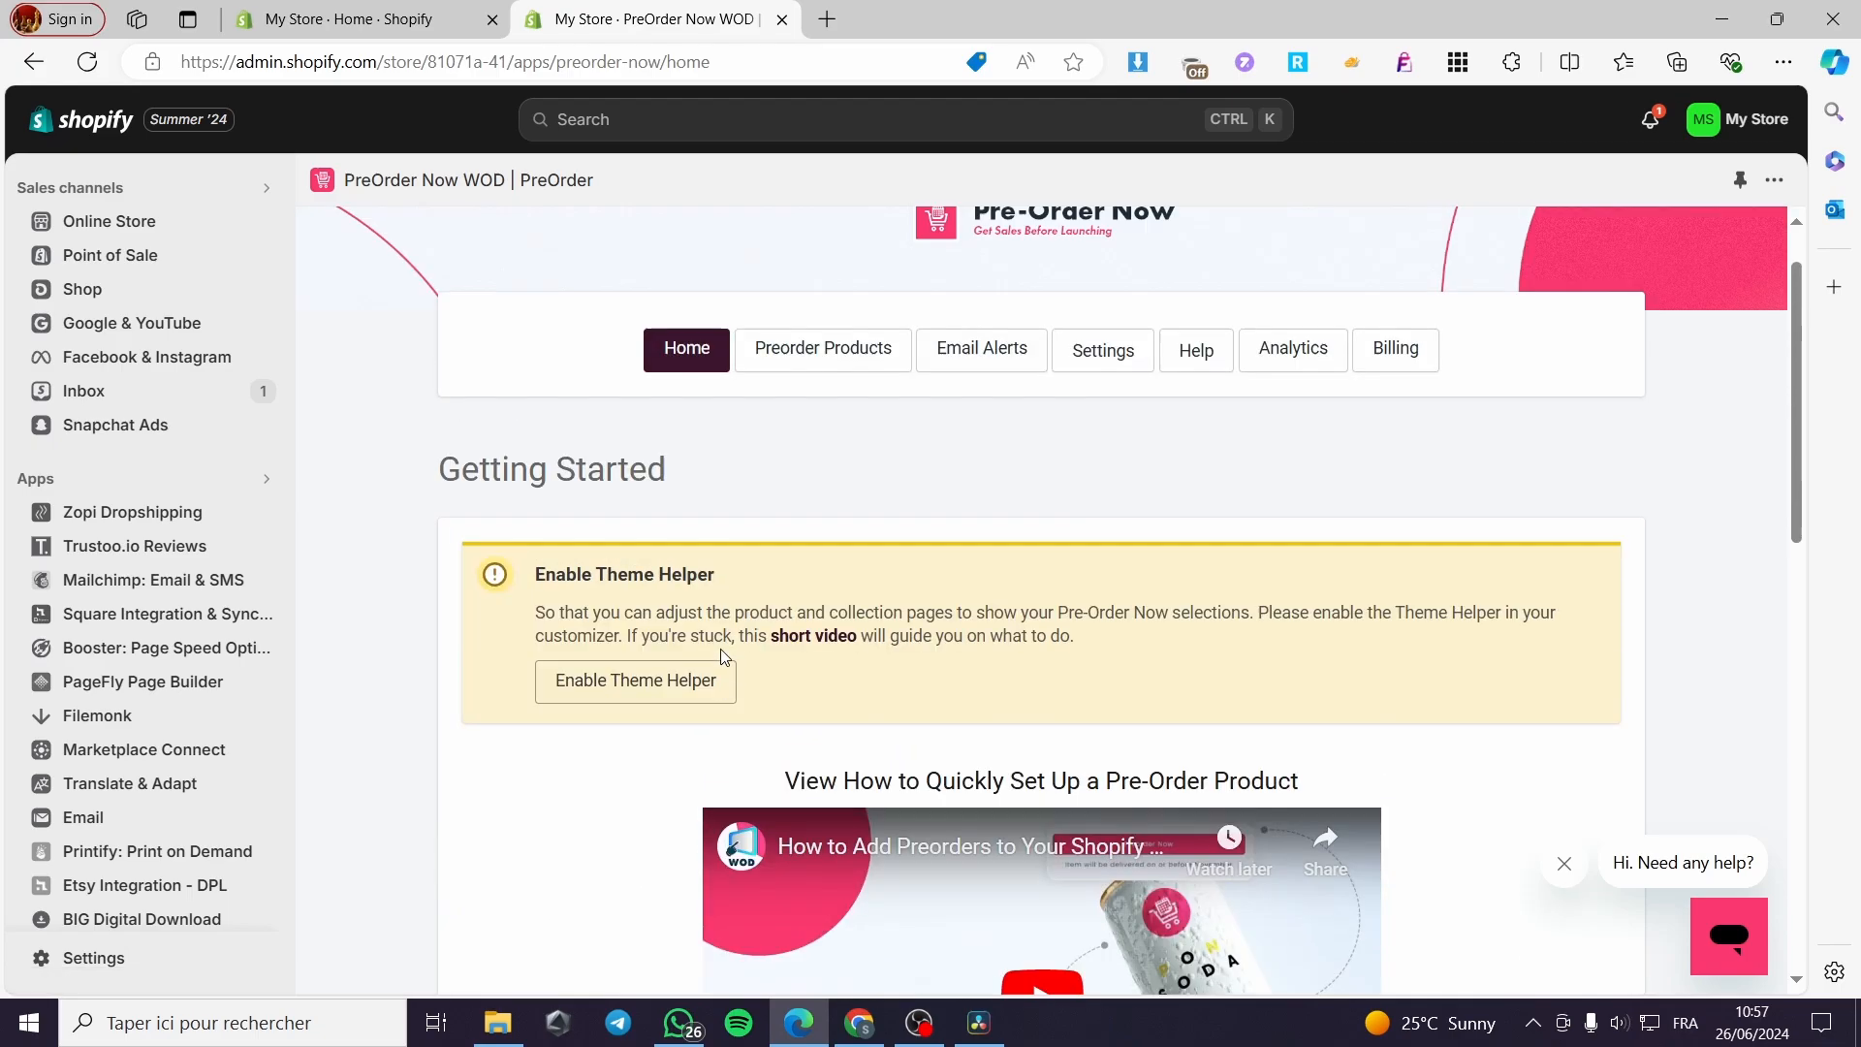
scroll(720, 657, "up", 1)
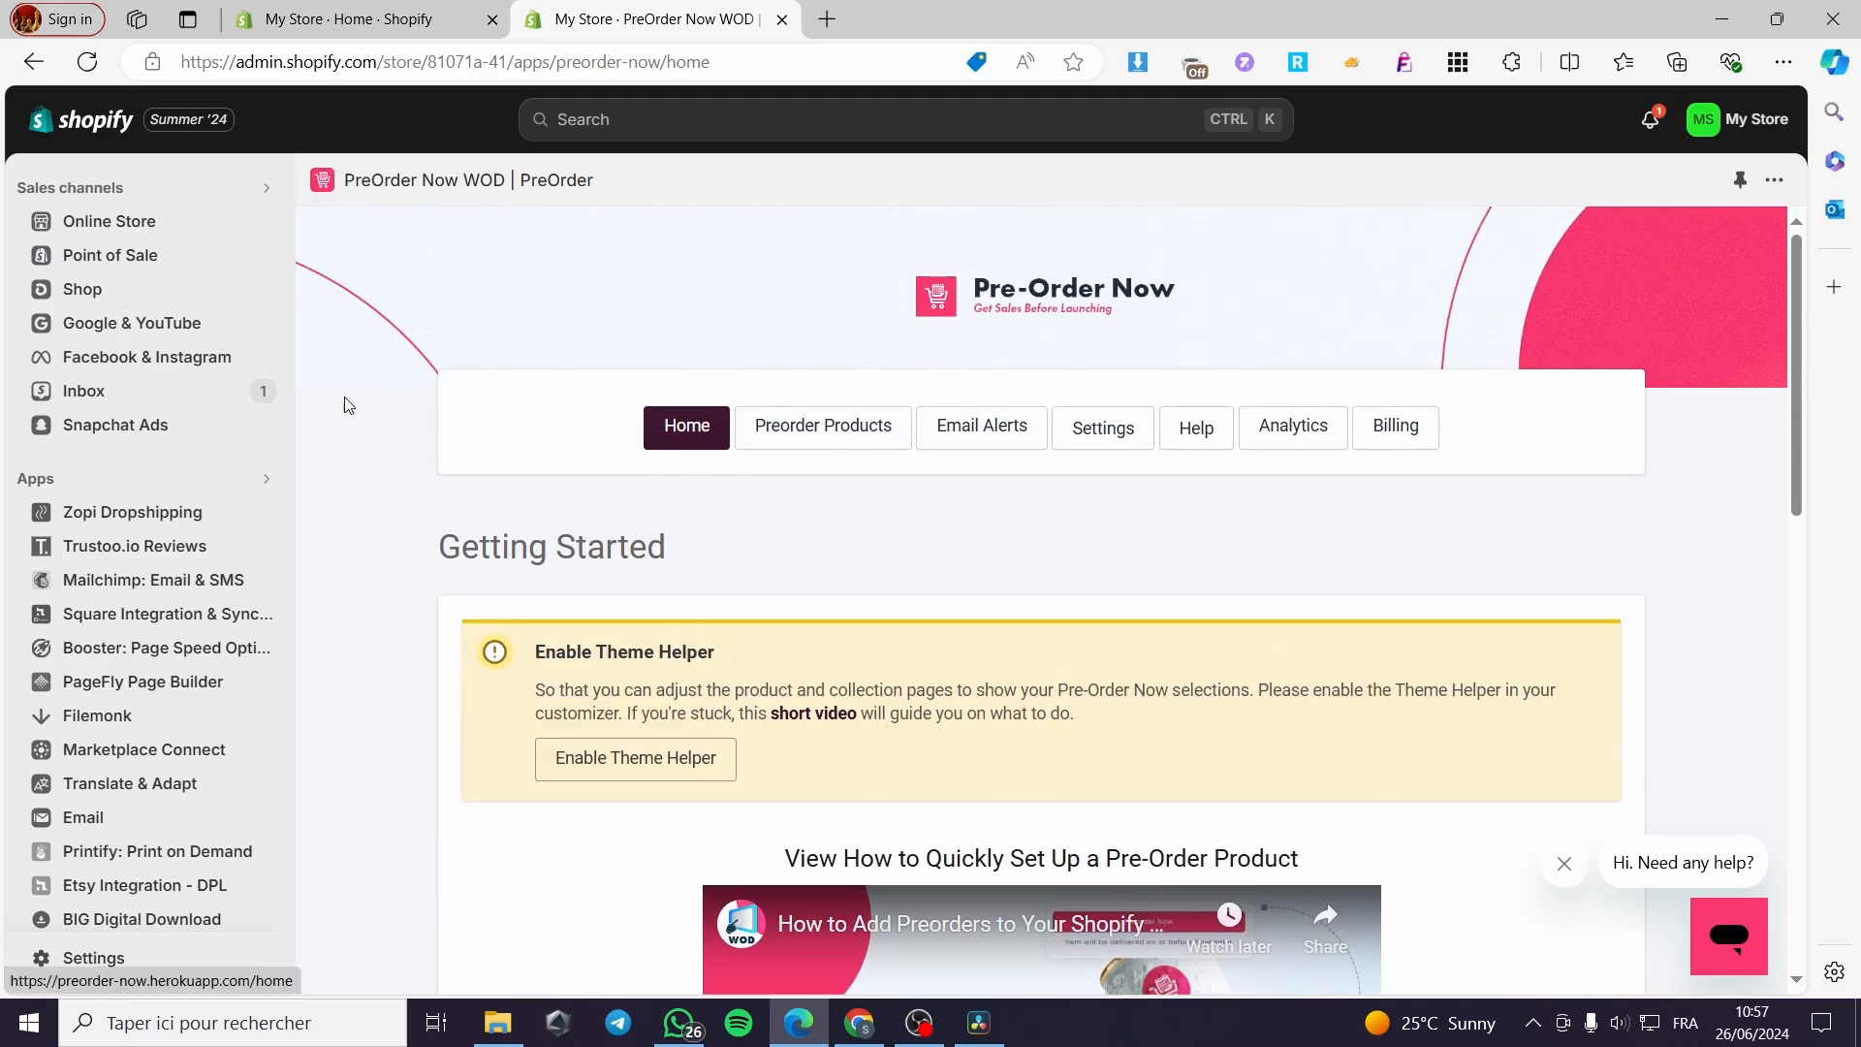
scroll(145, 356, "up", 3)
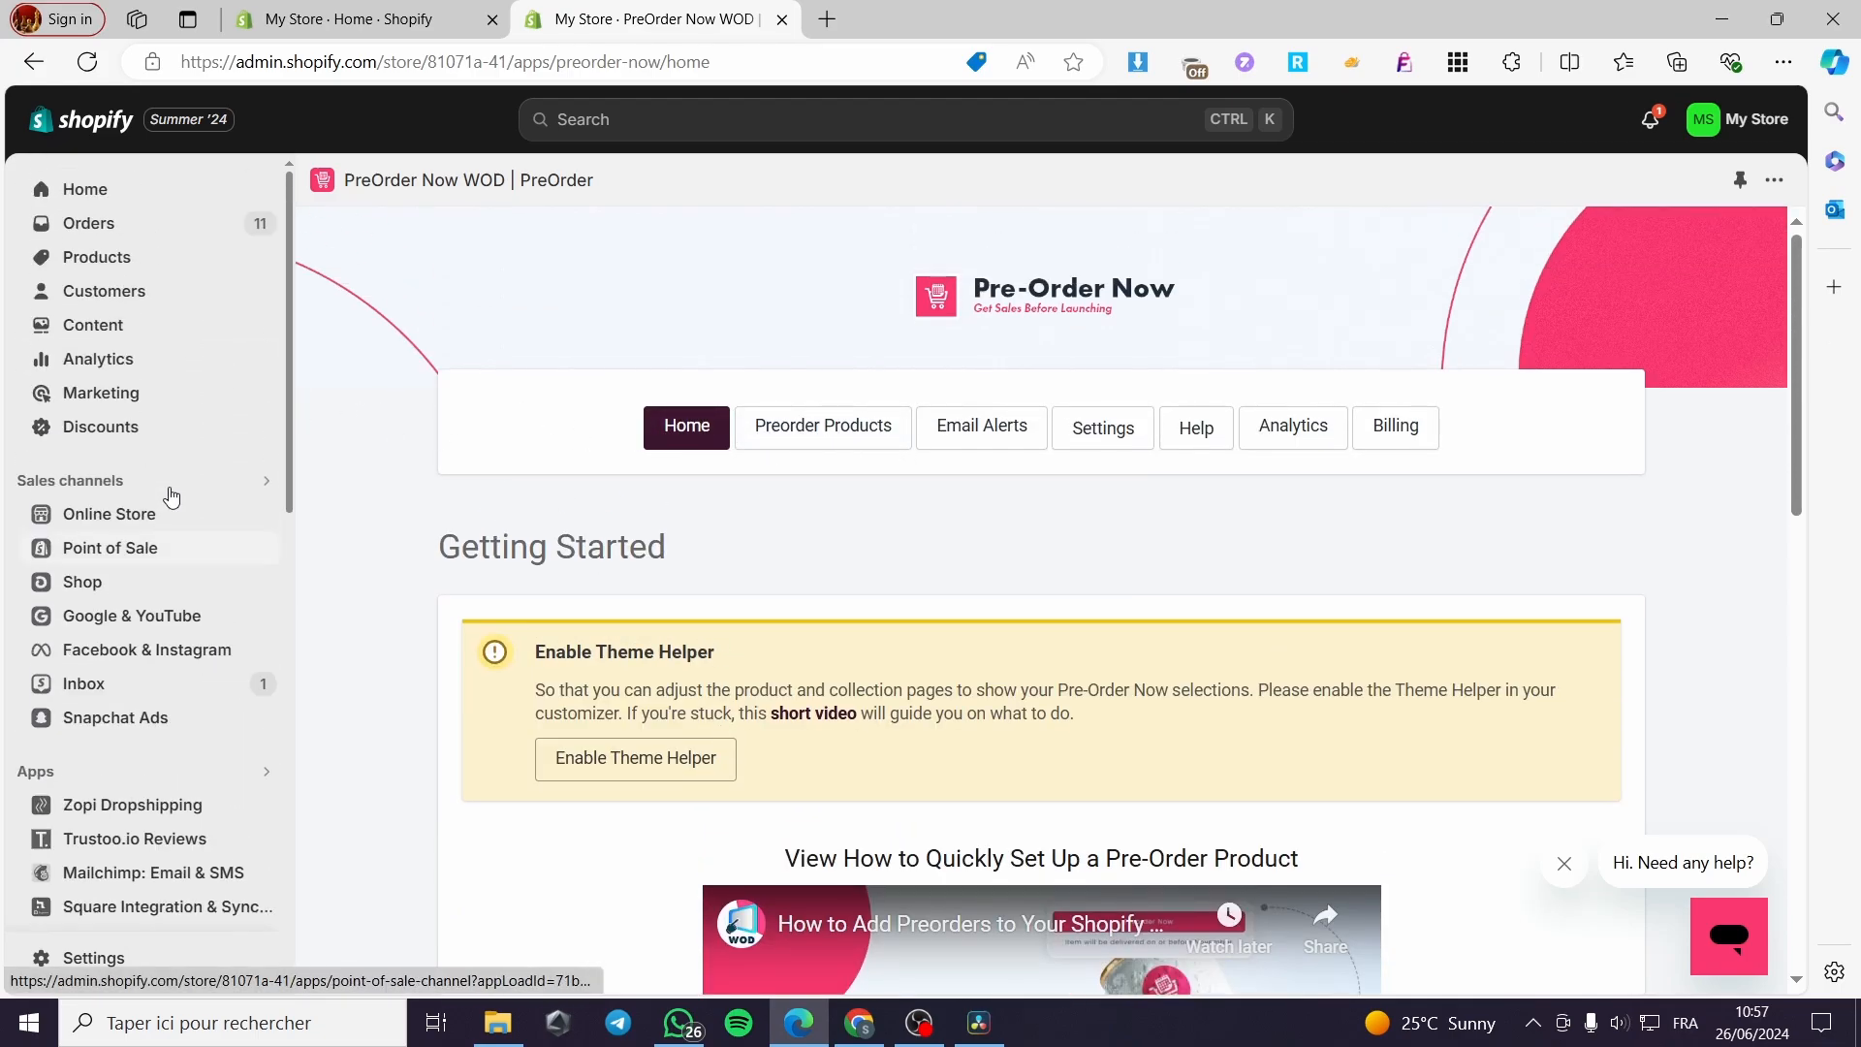
left_click(89, 260)
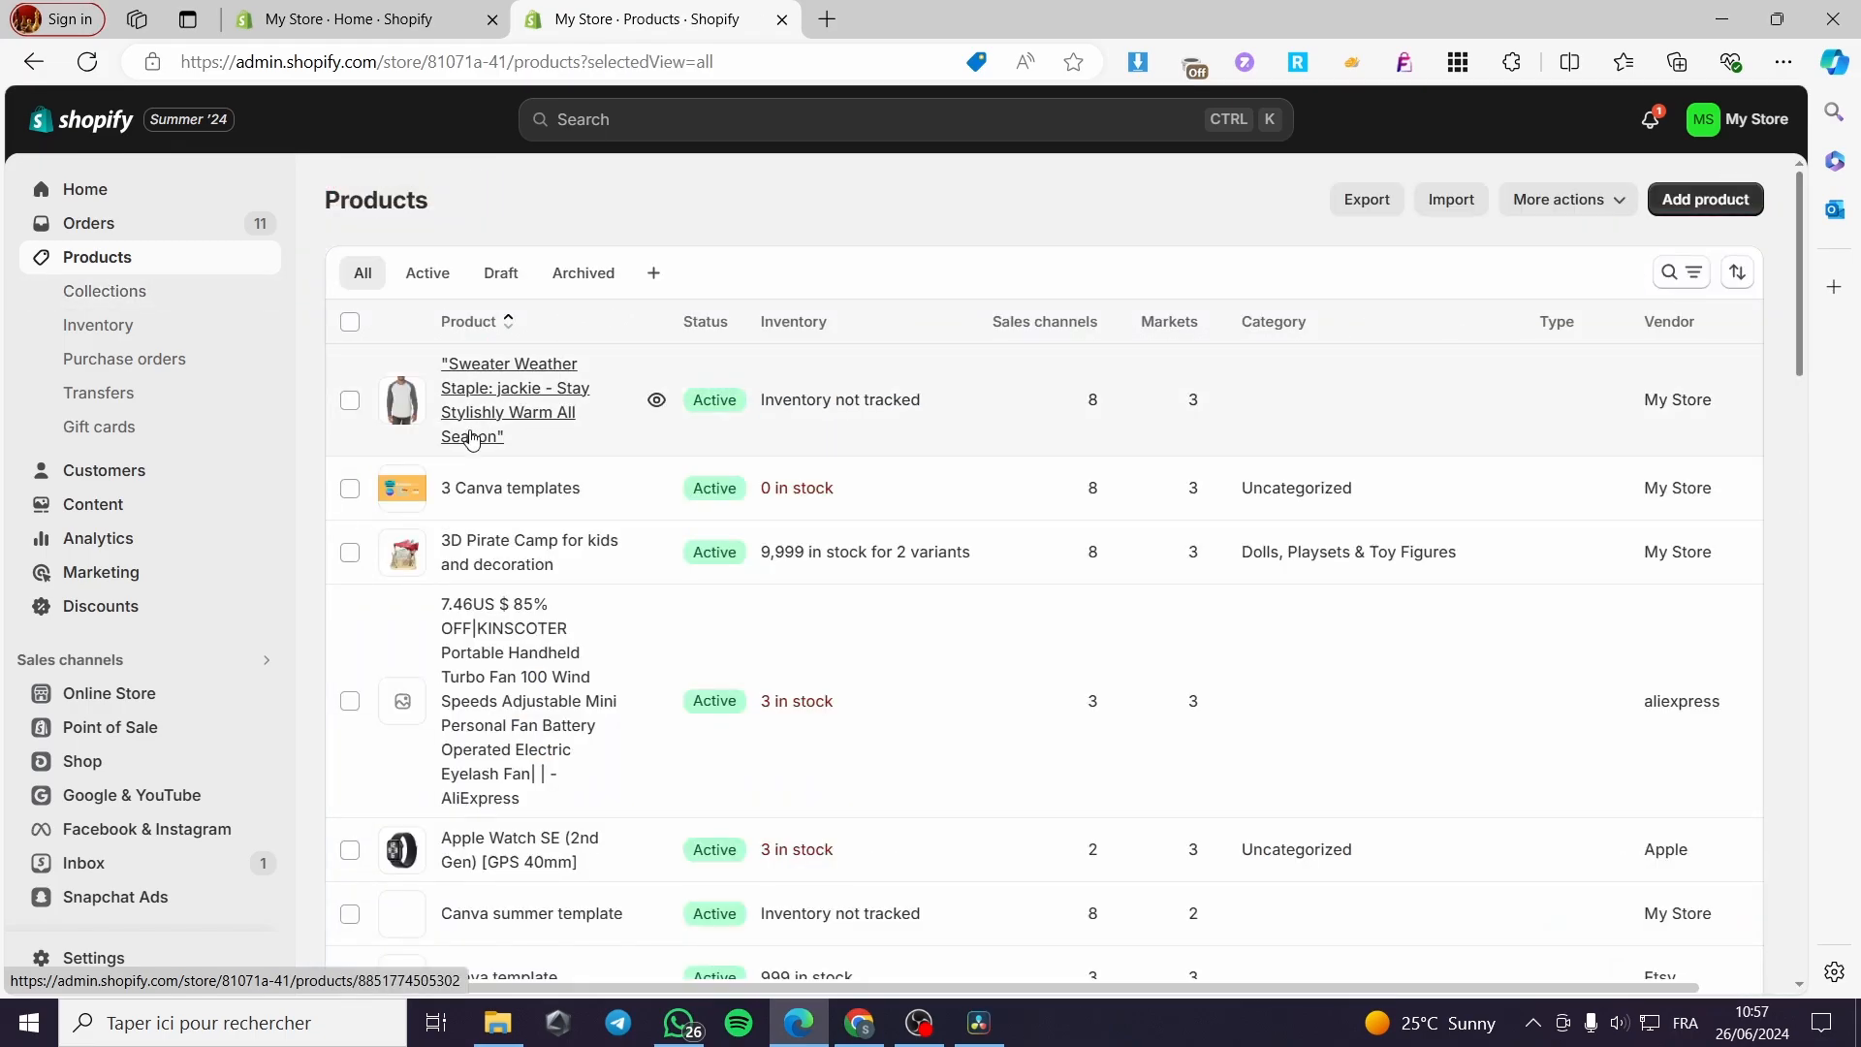
scroll(1150, 552, "down", 10)
scroll(1151, 552, "down", 15)
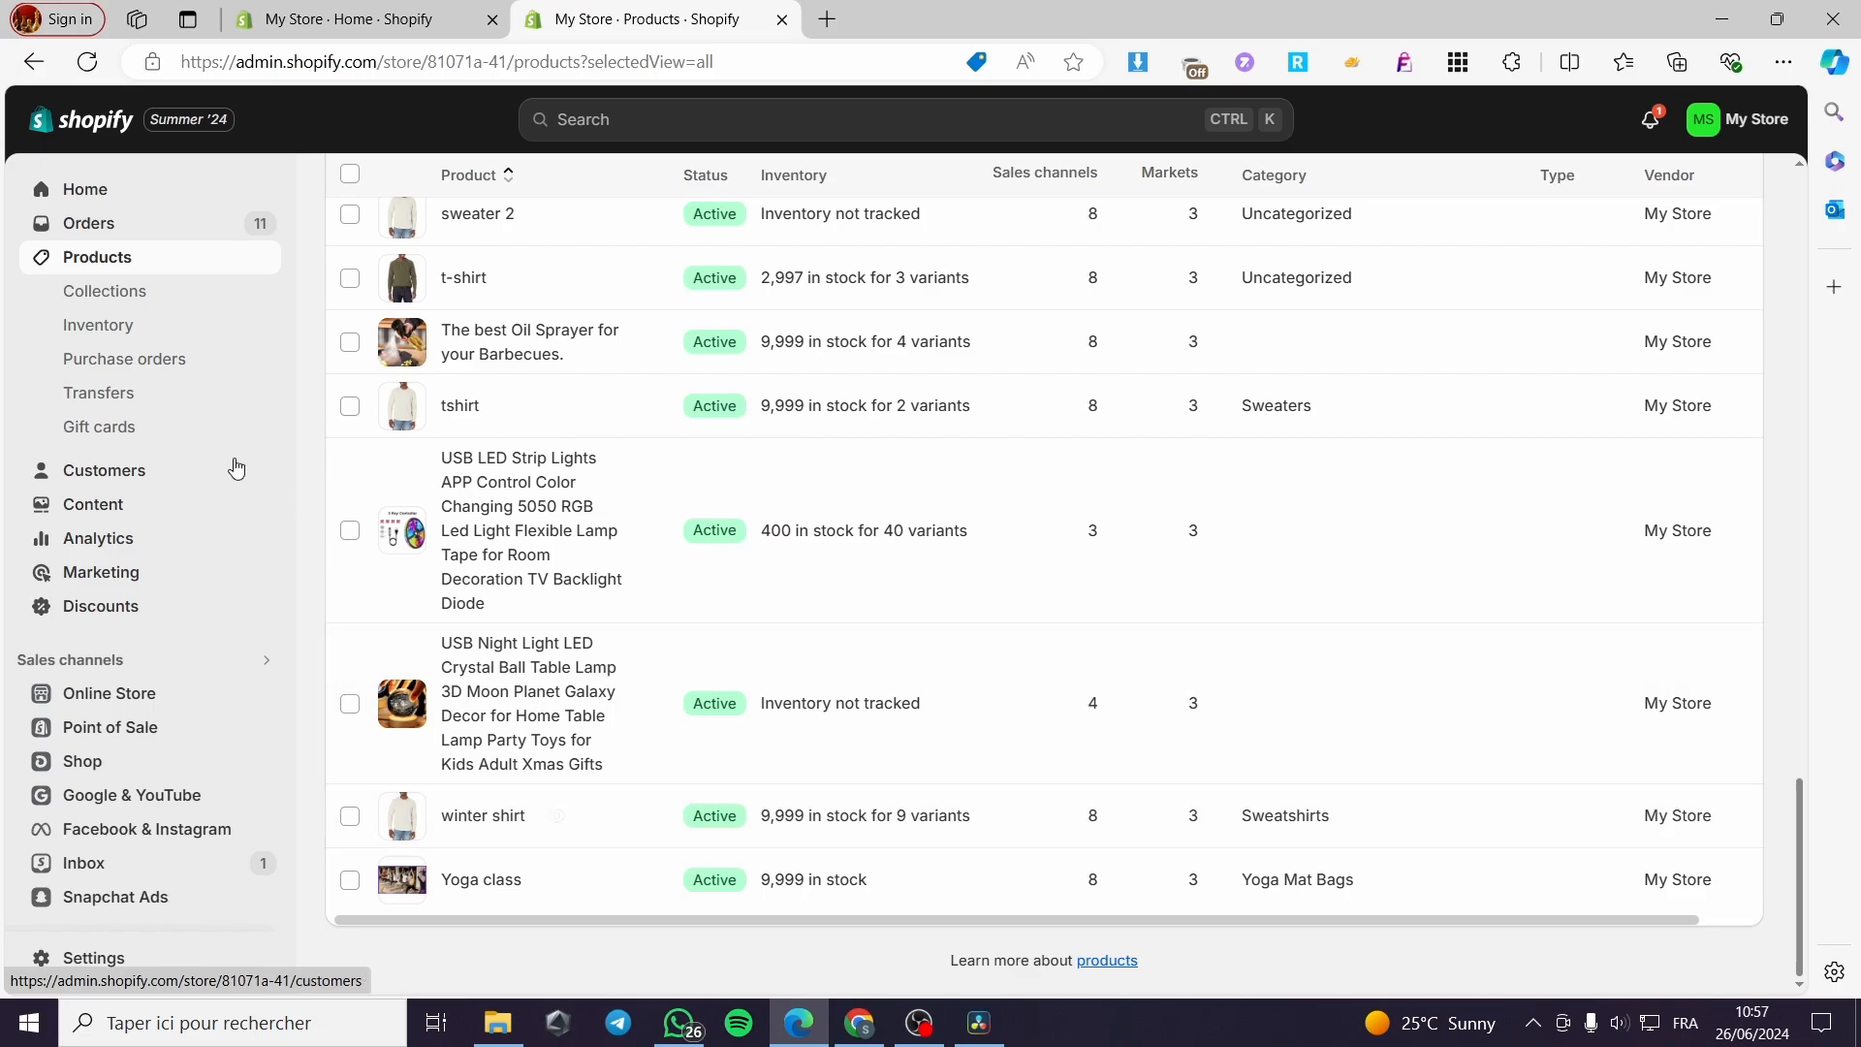
Return to the PreOrder Now WOD app and search its pre-order products for "winter shirt".
scroll(185, 833, "down", 5)
scroll(184, 842, "down", 7)
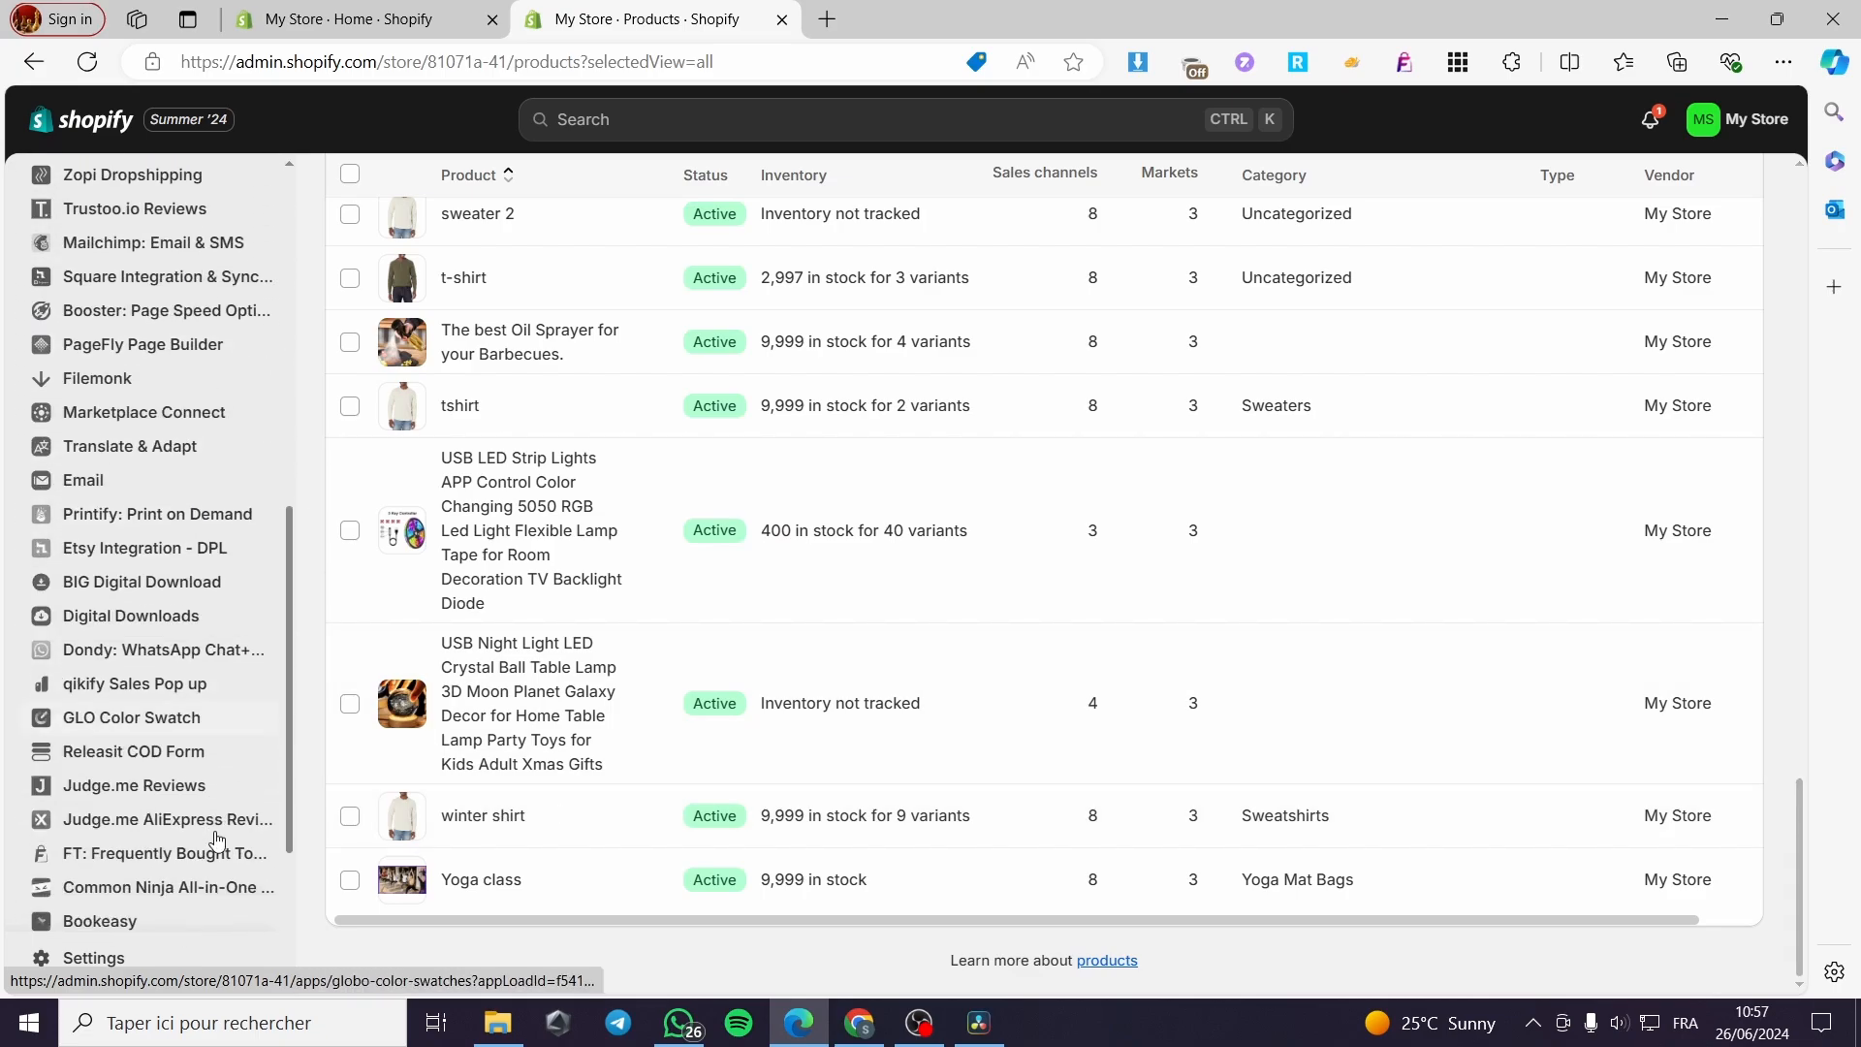
left_click(183, 893)
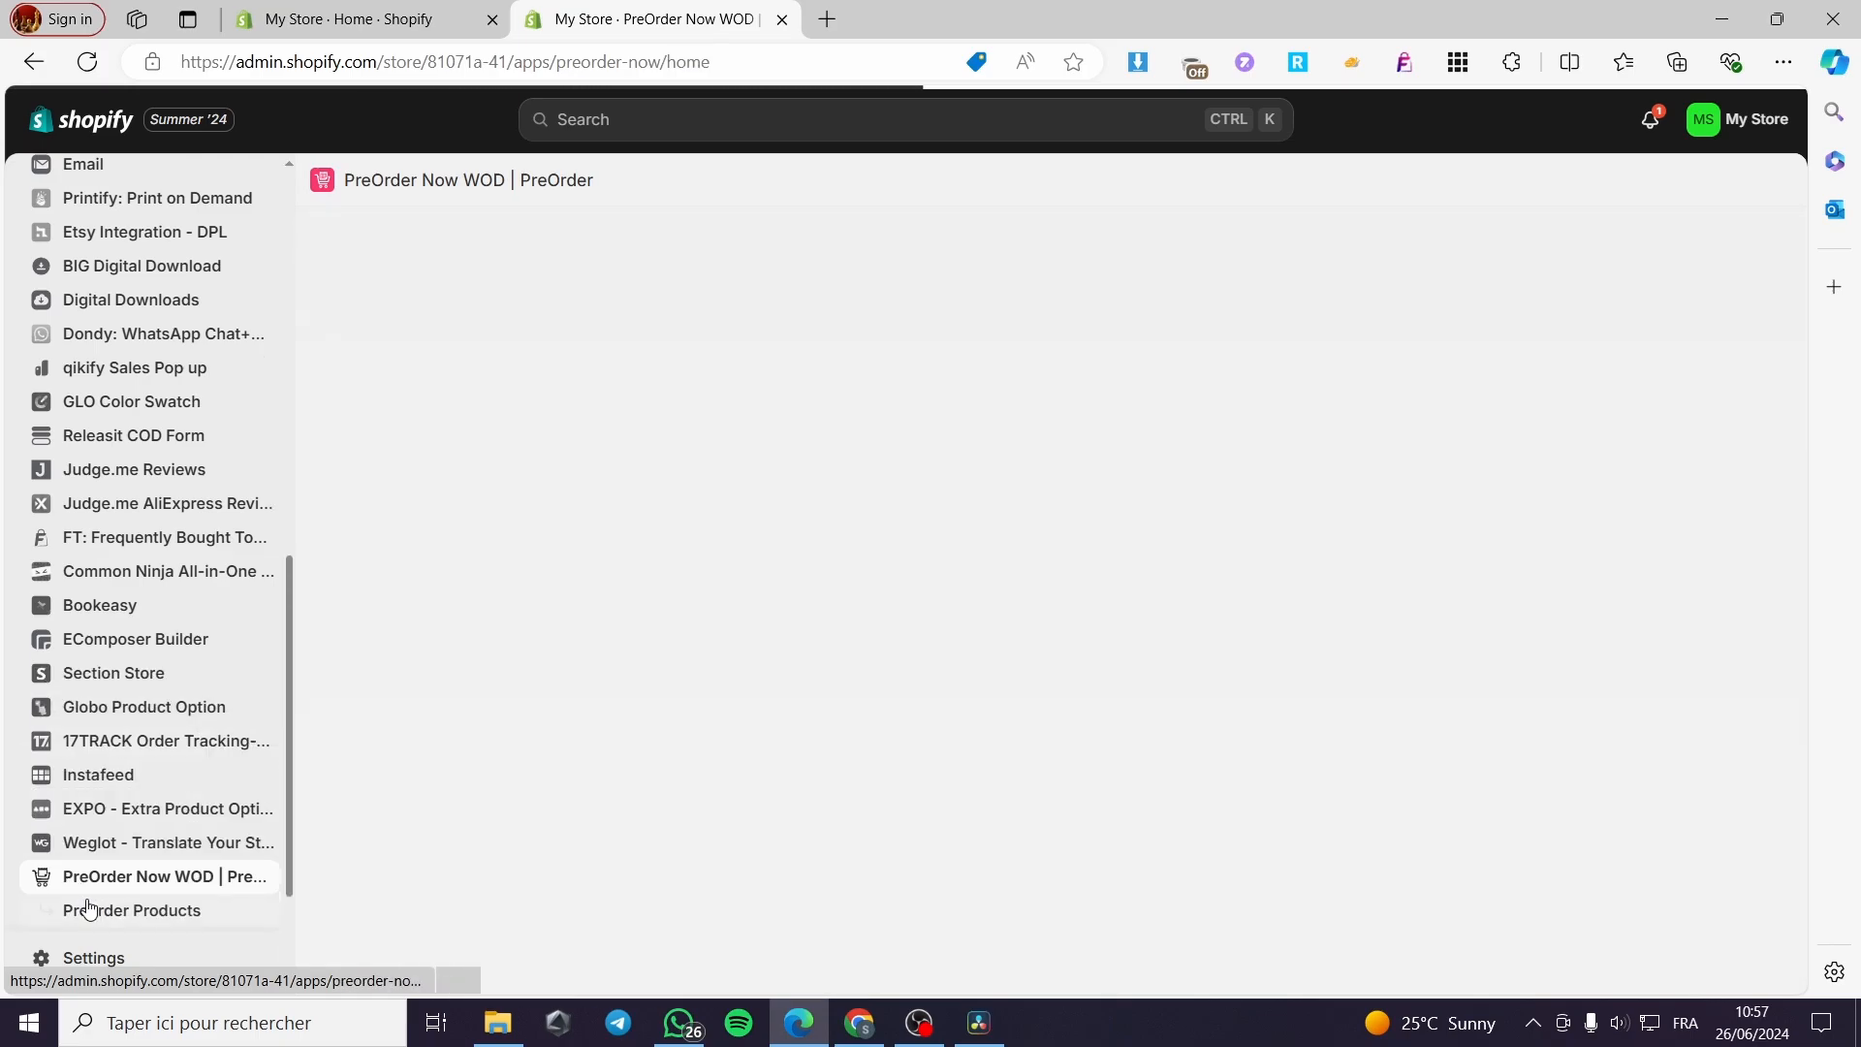
scroll(917, 602, "down", 10)
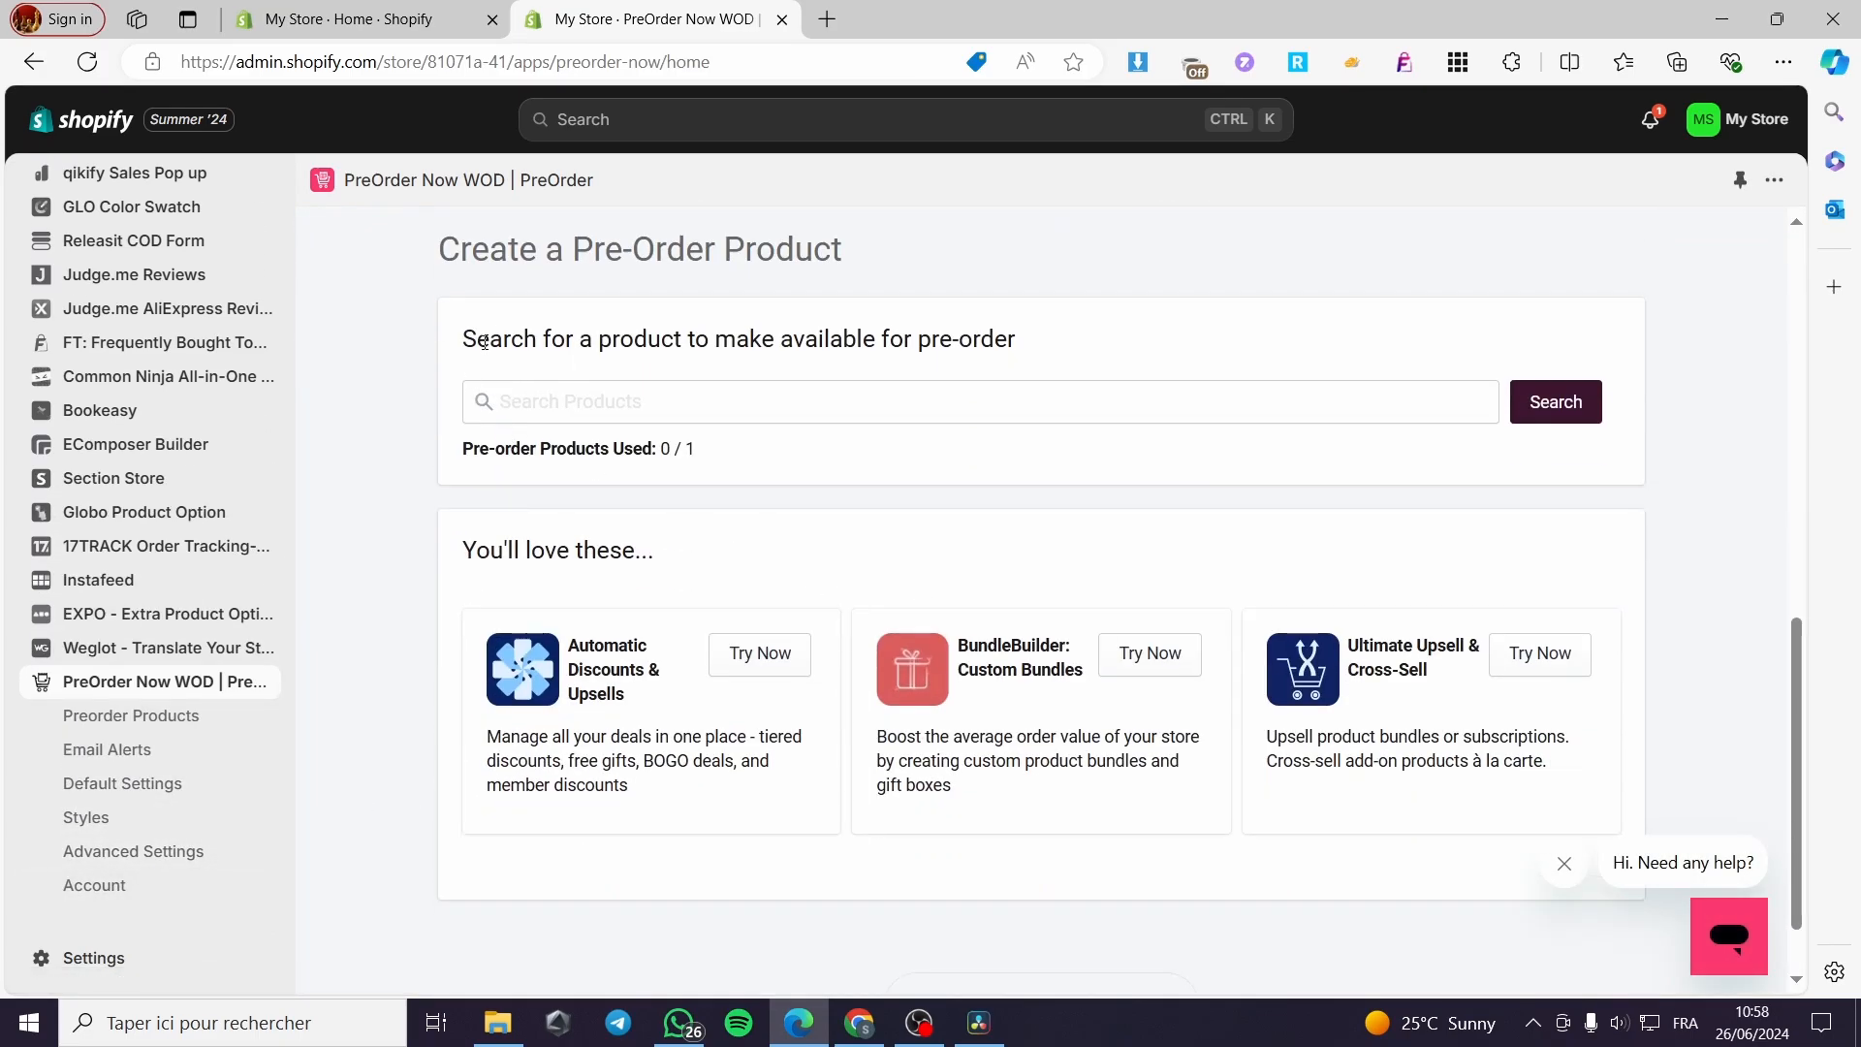
left_click(599, 397)
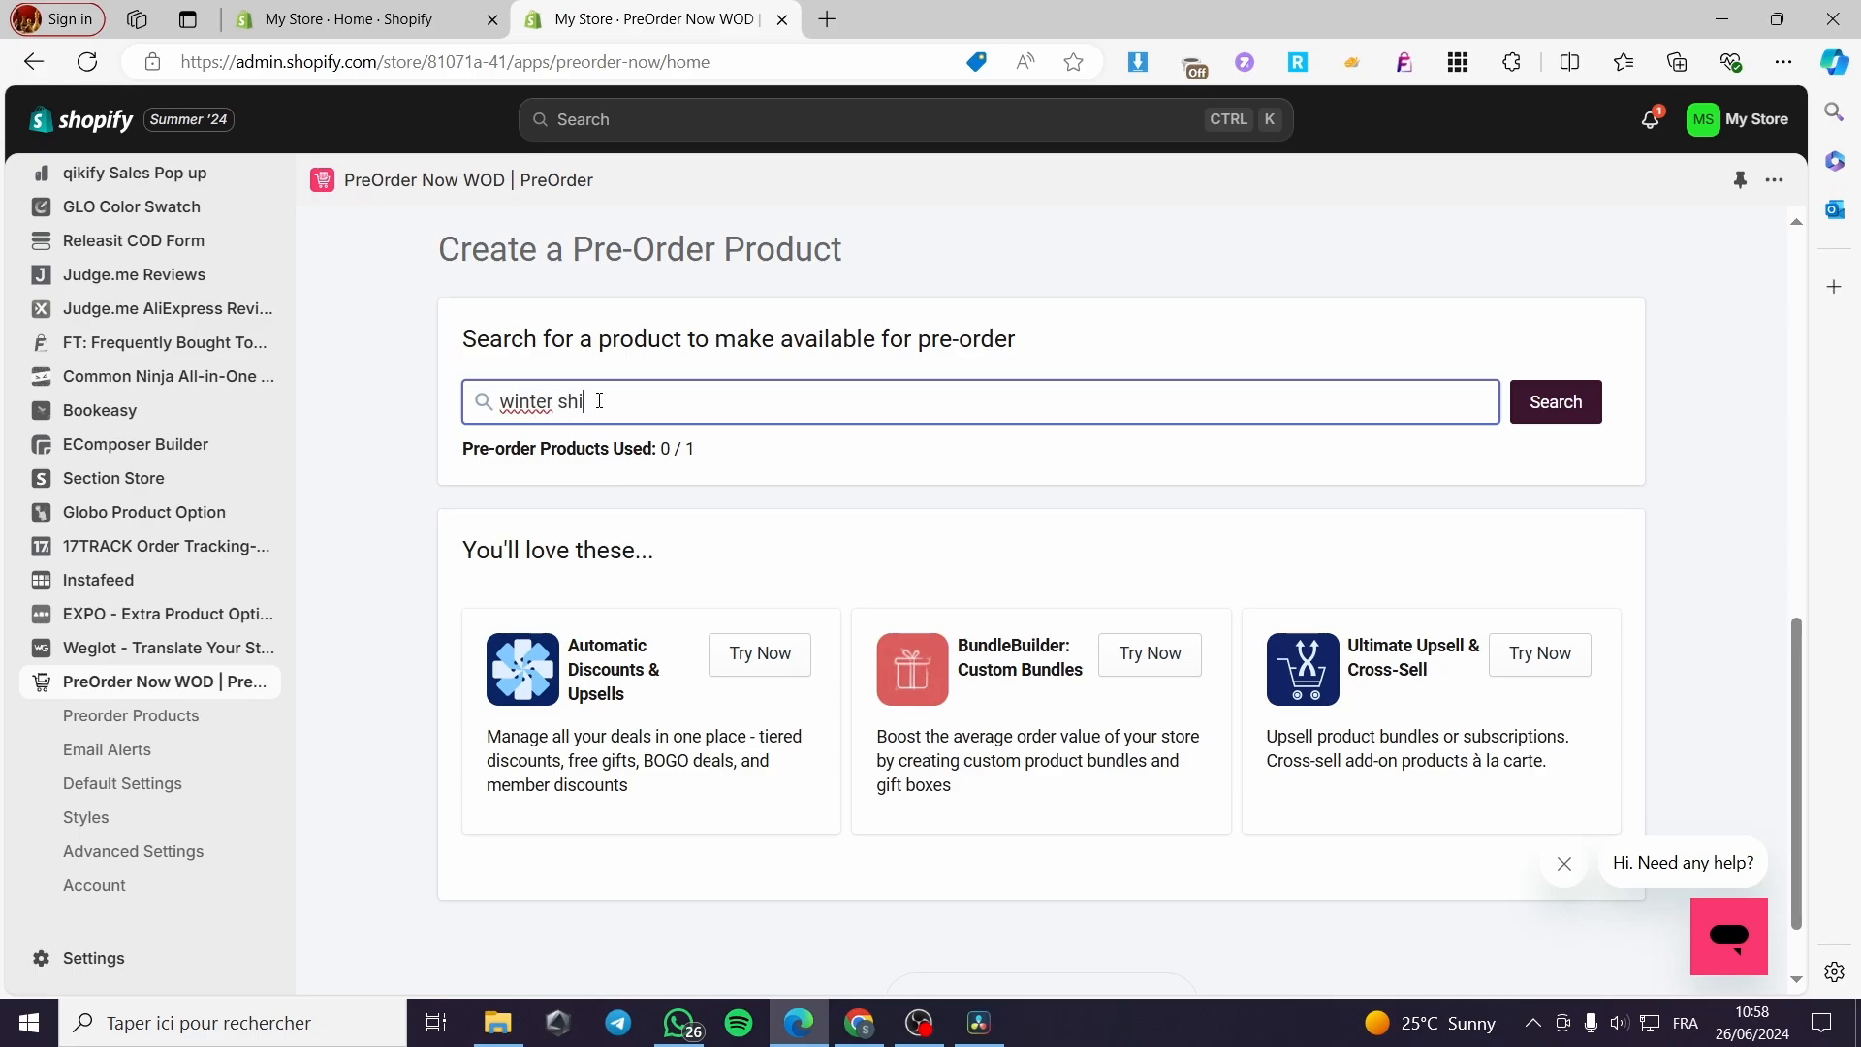
left_click(1549, 402)
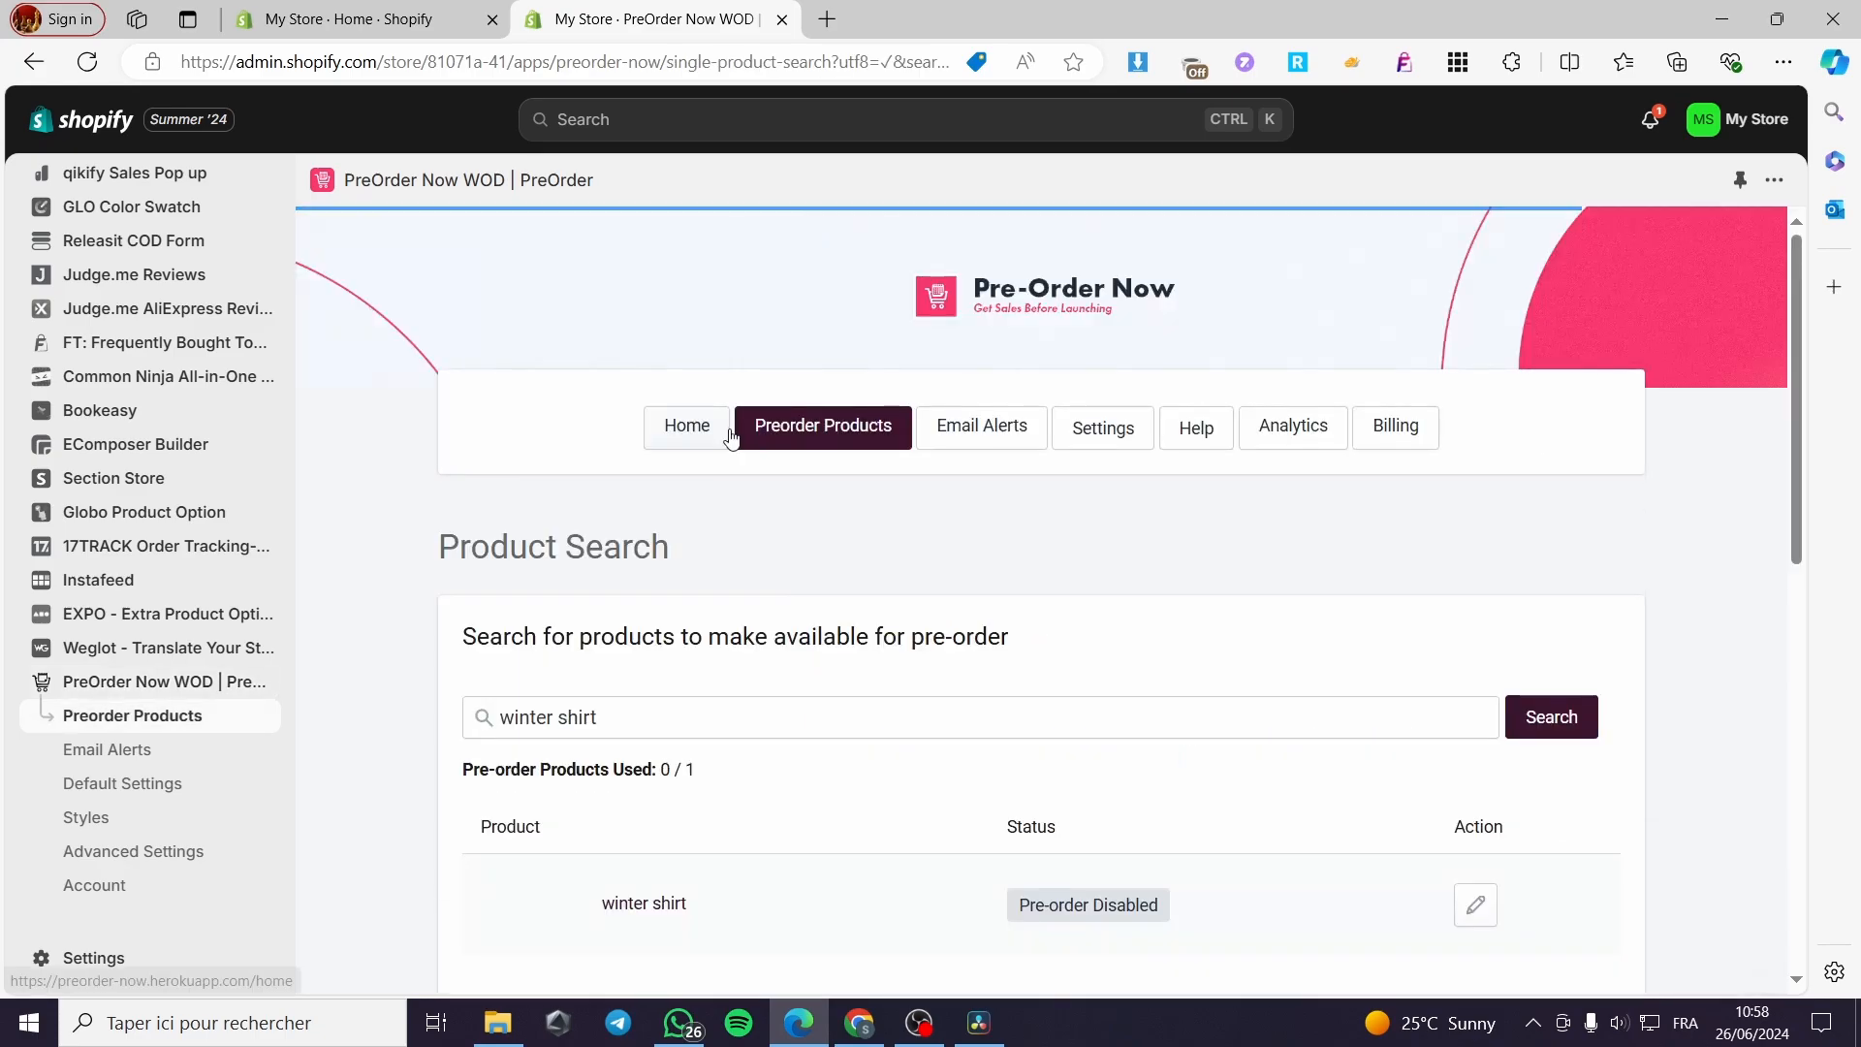
Enable pre-order with default settings for the winter shirt's S / Grey variant and save the settings.
scroll(1218, 541, "down", 3)
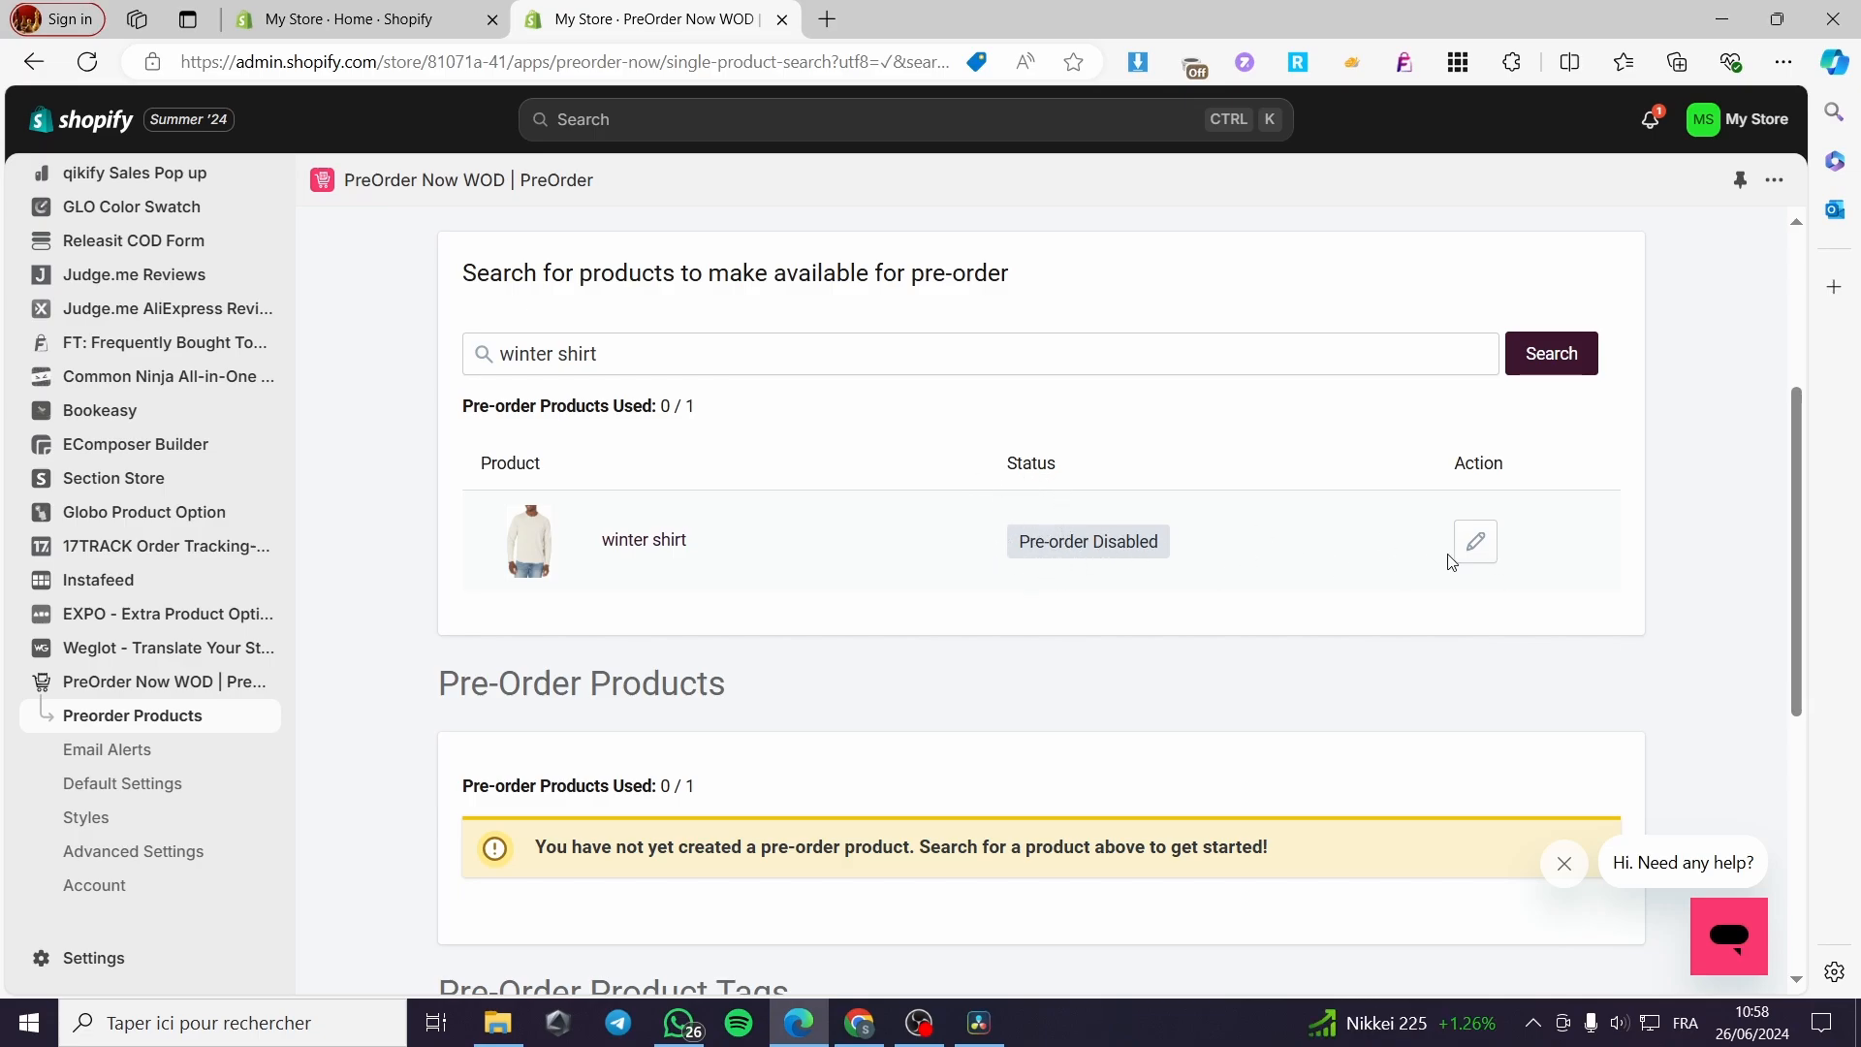
left_click(1477, 549)
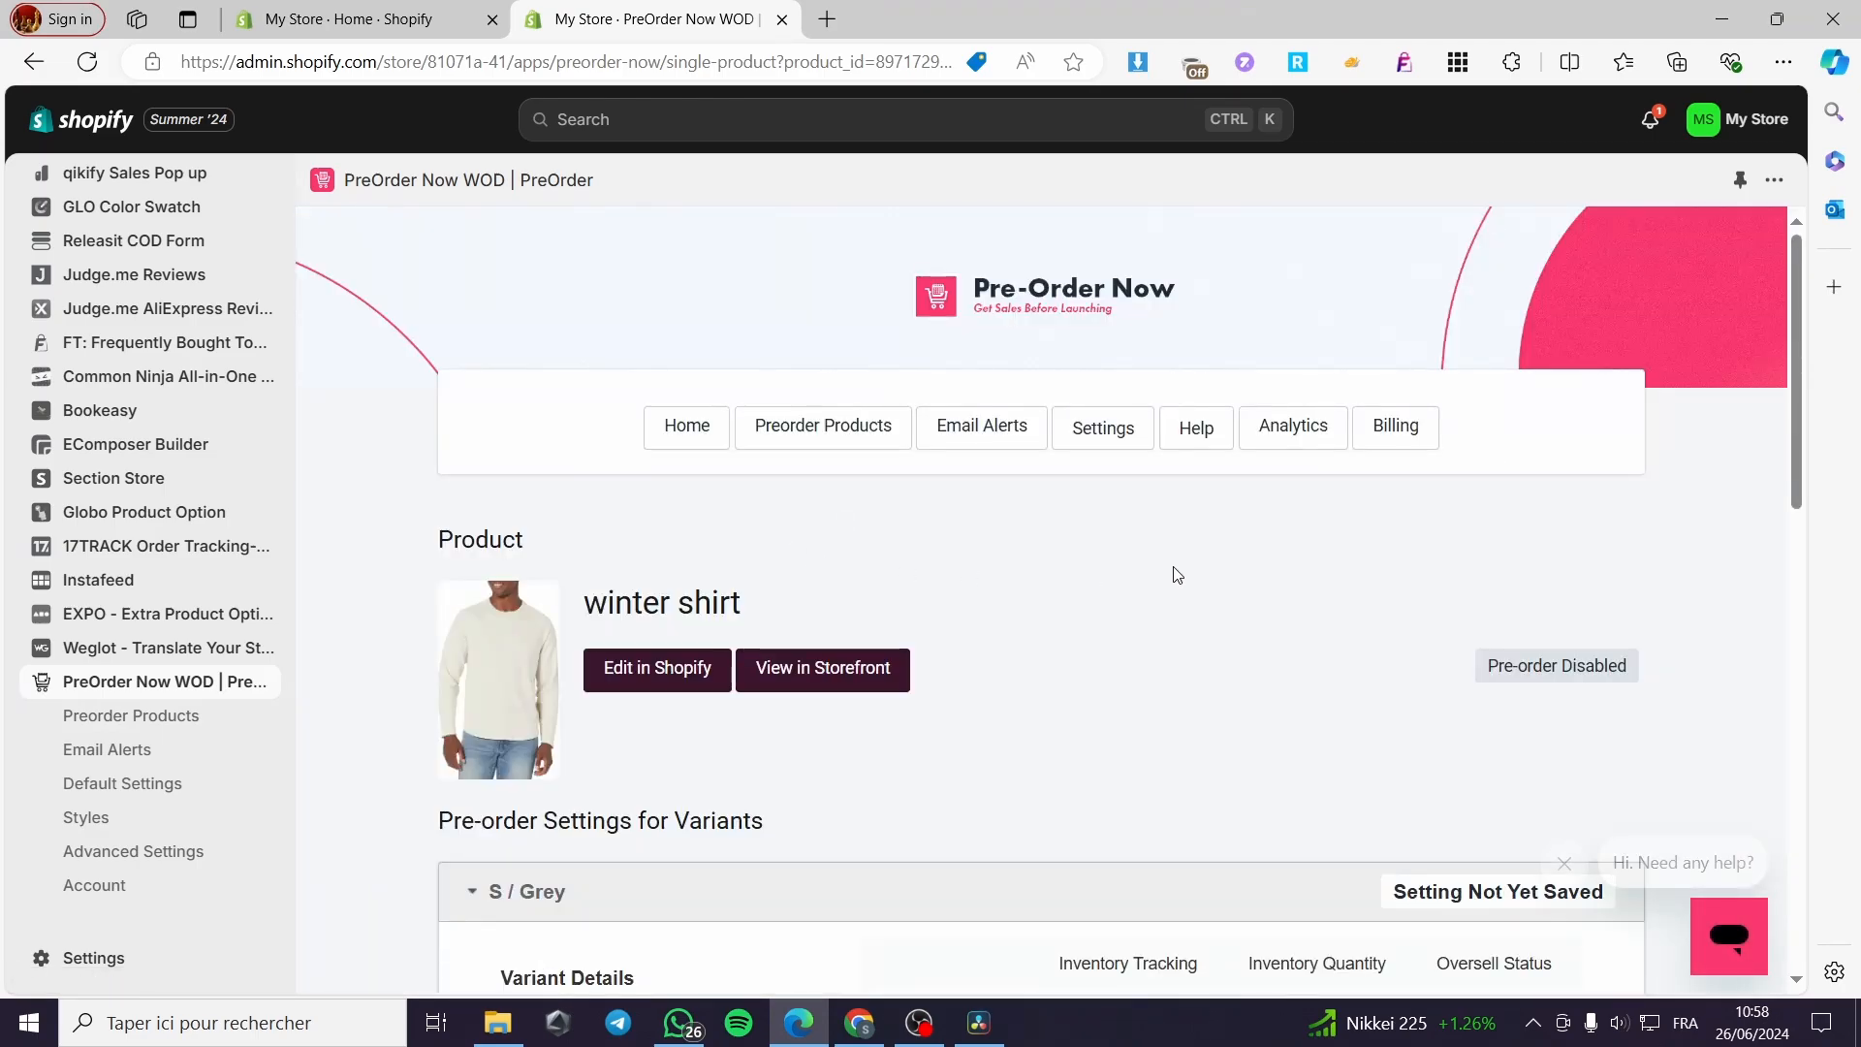
scroll(1005, 474, "down", 5)
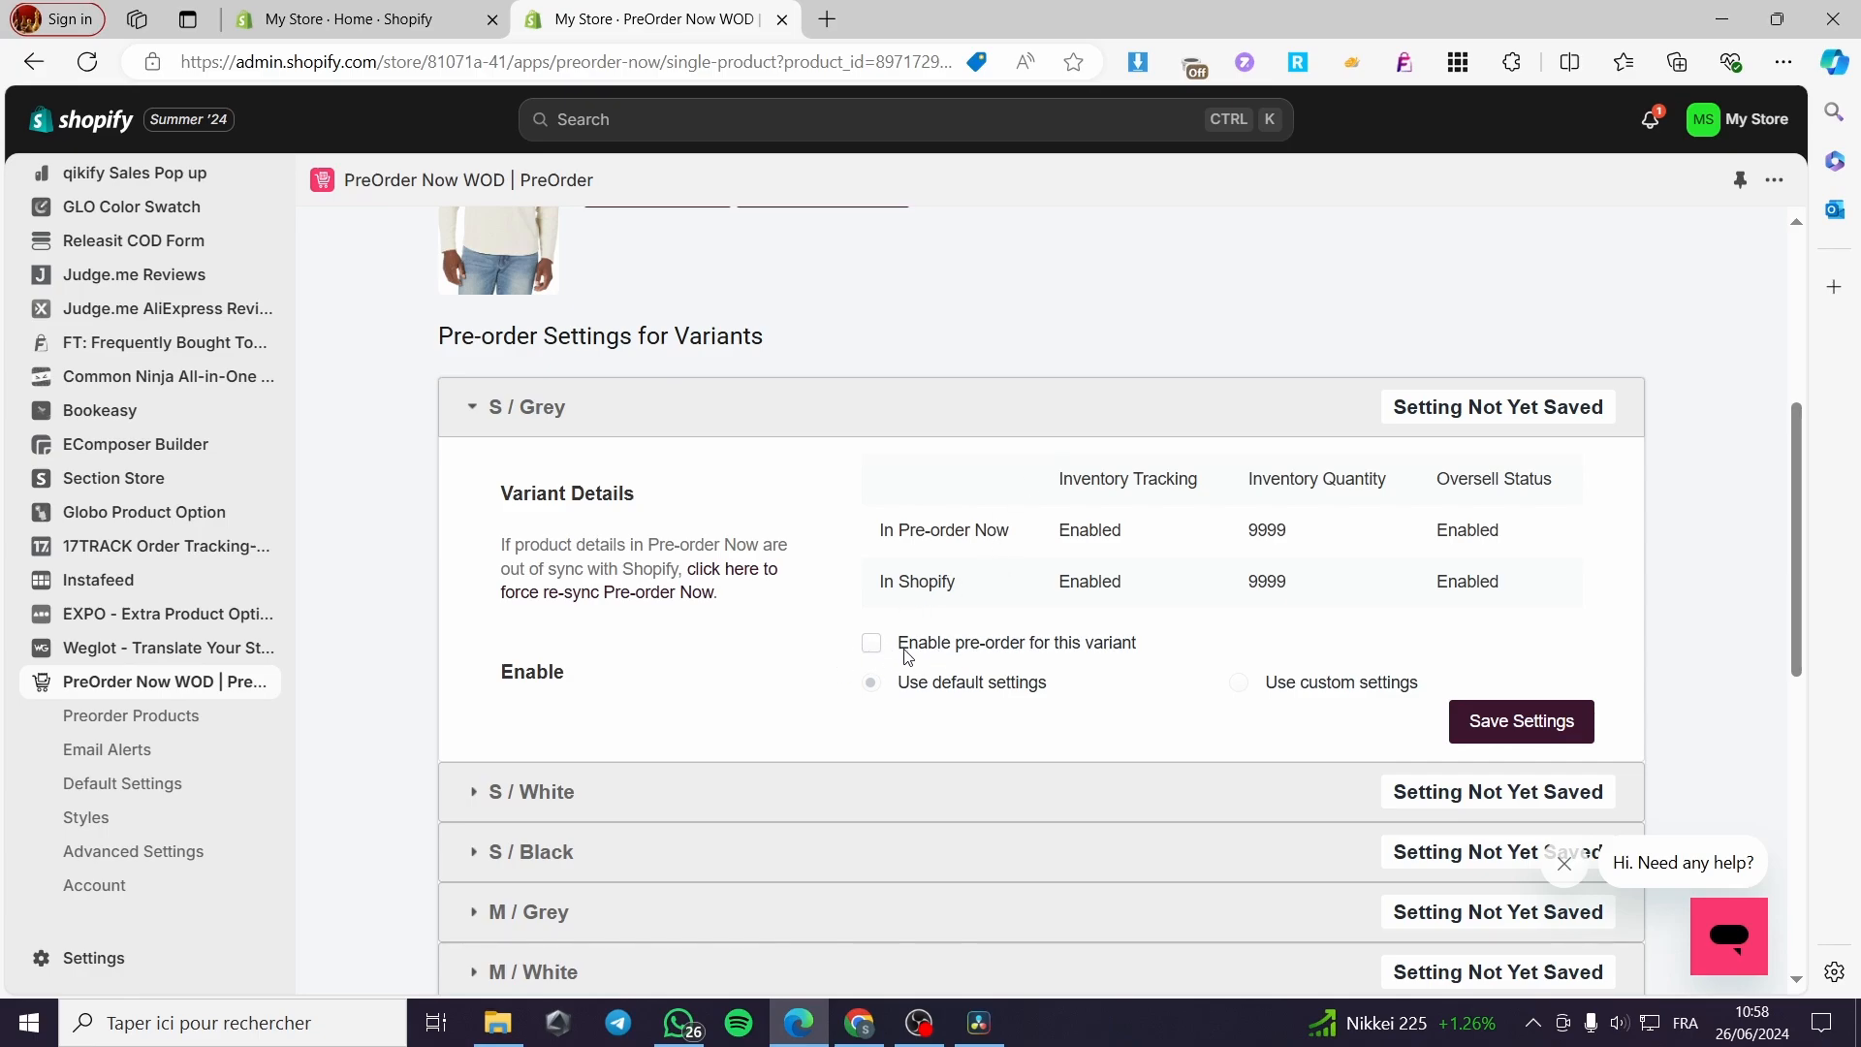
left_click(872, 645)
left_click(1509, 723)
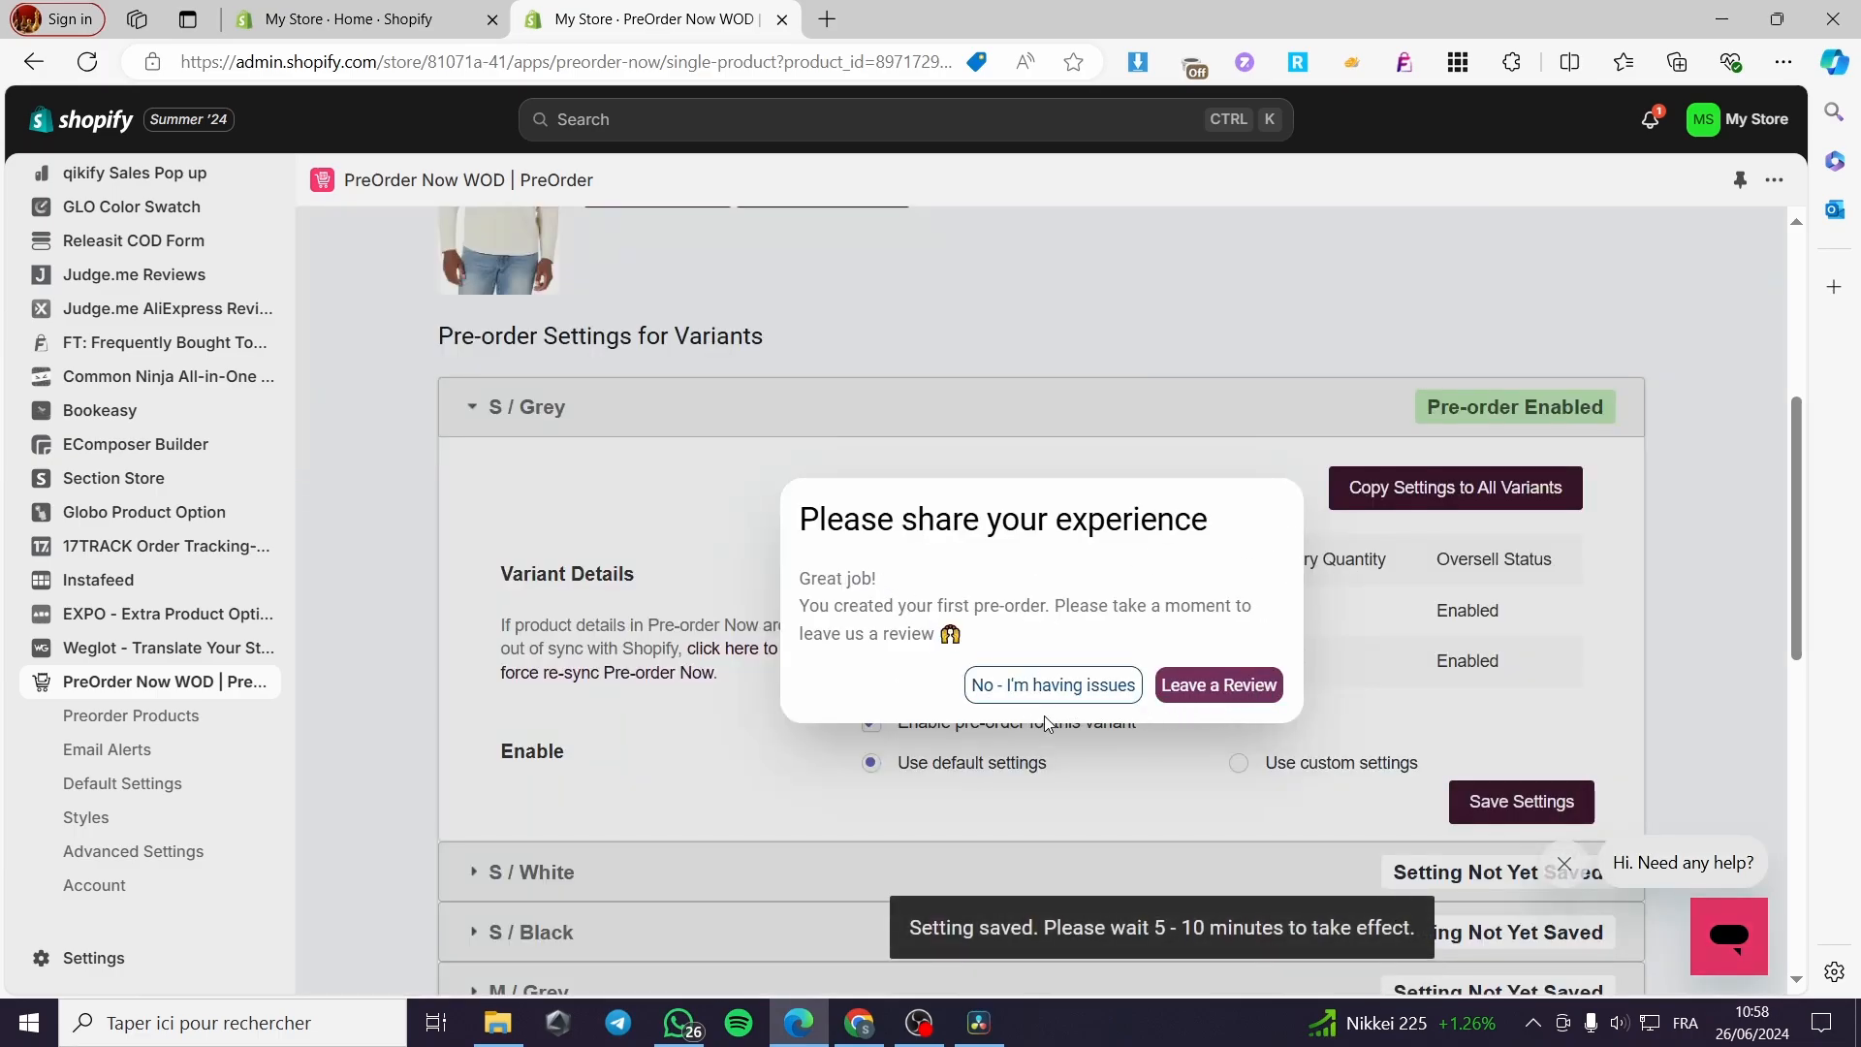
Dismiss the app's review request and close the extra pages it opens.
left_click(1223, 688)
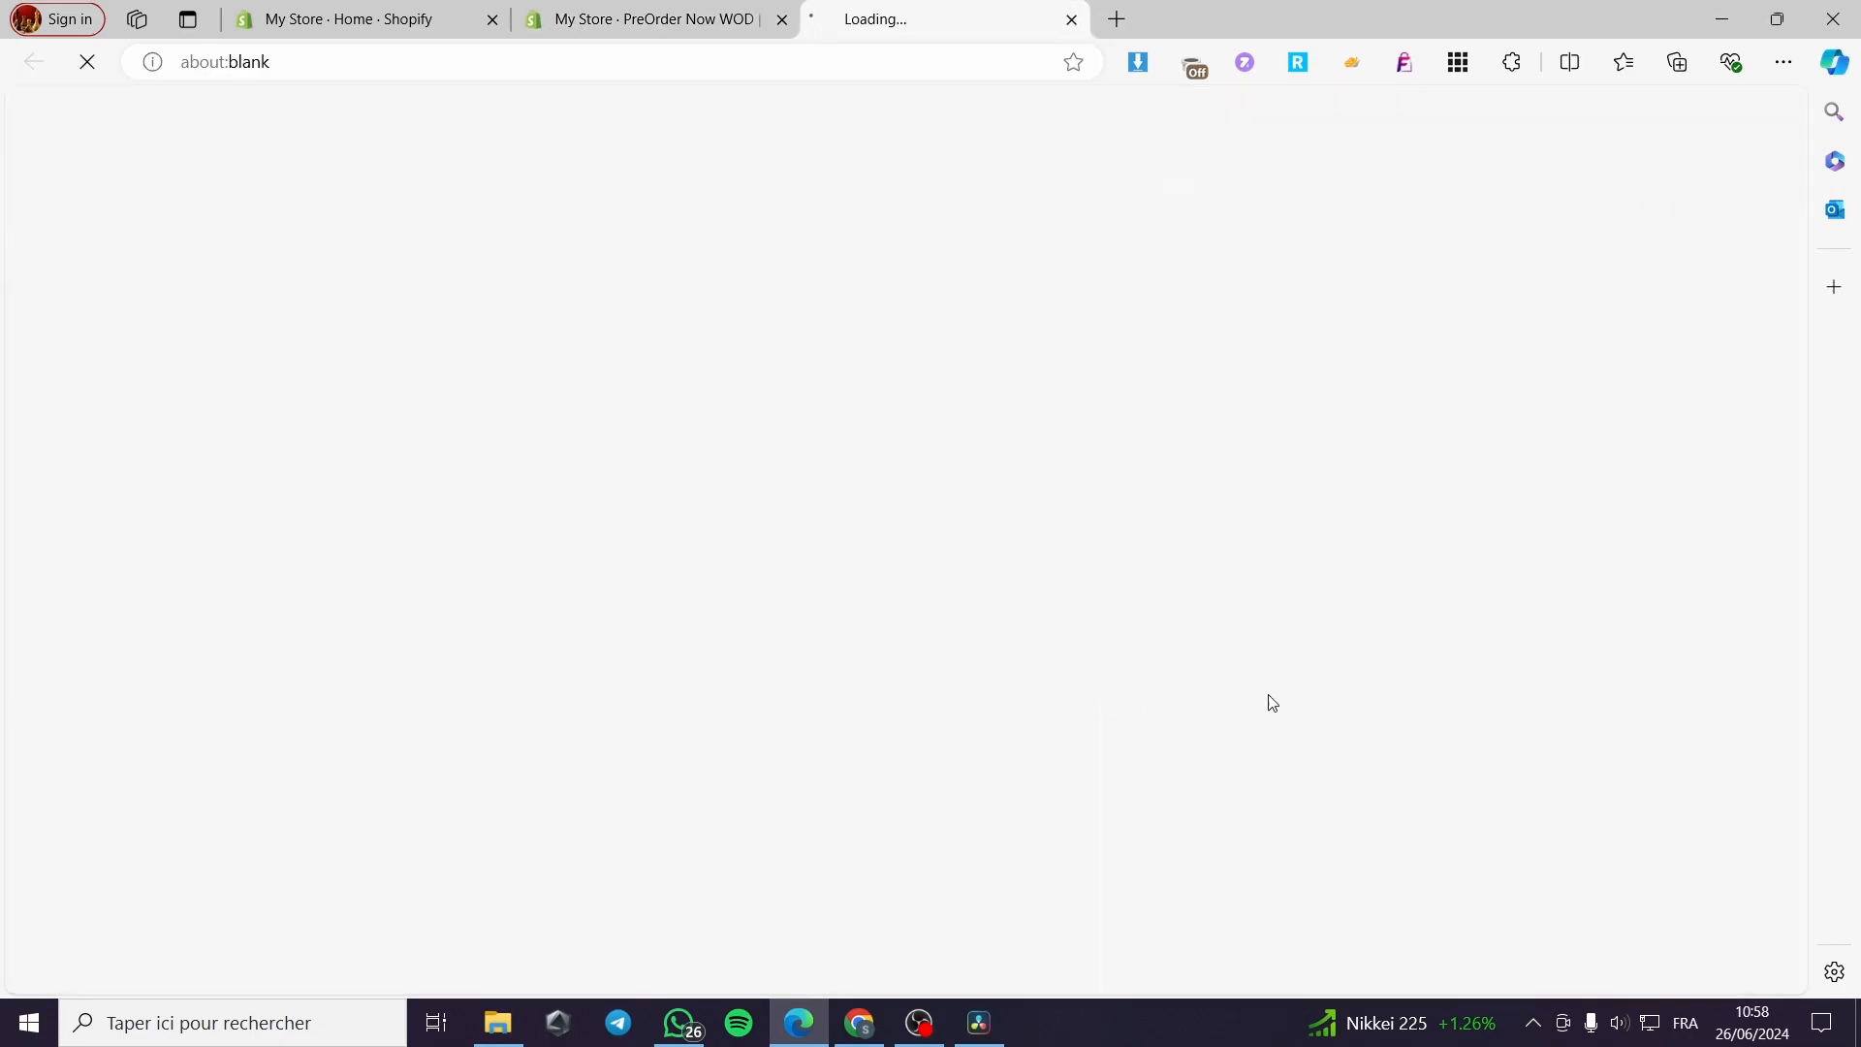
left_click(728, 18)
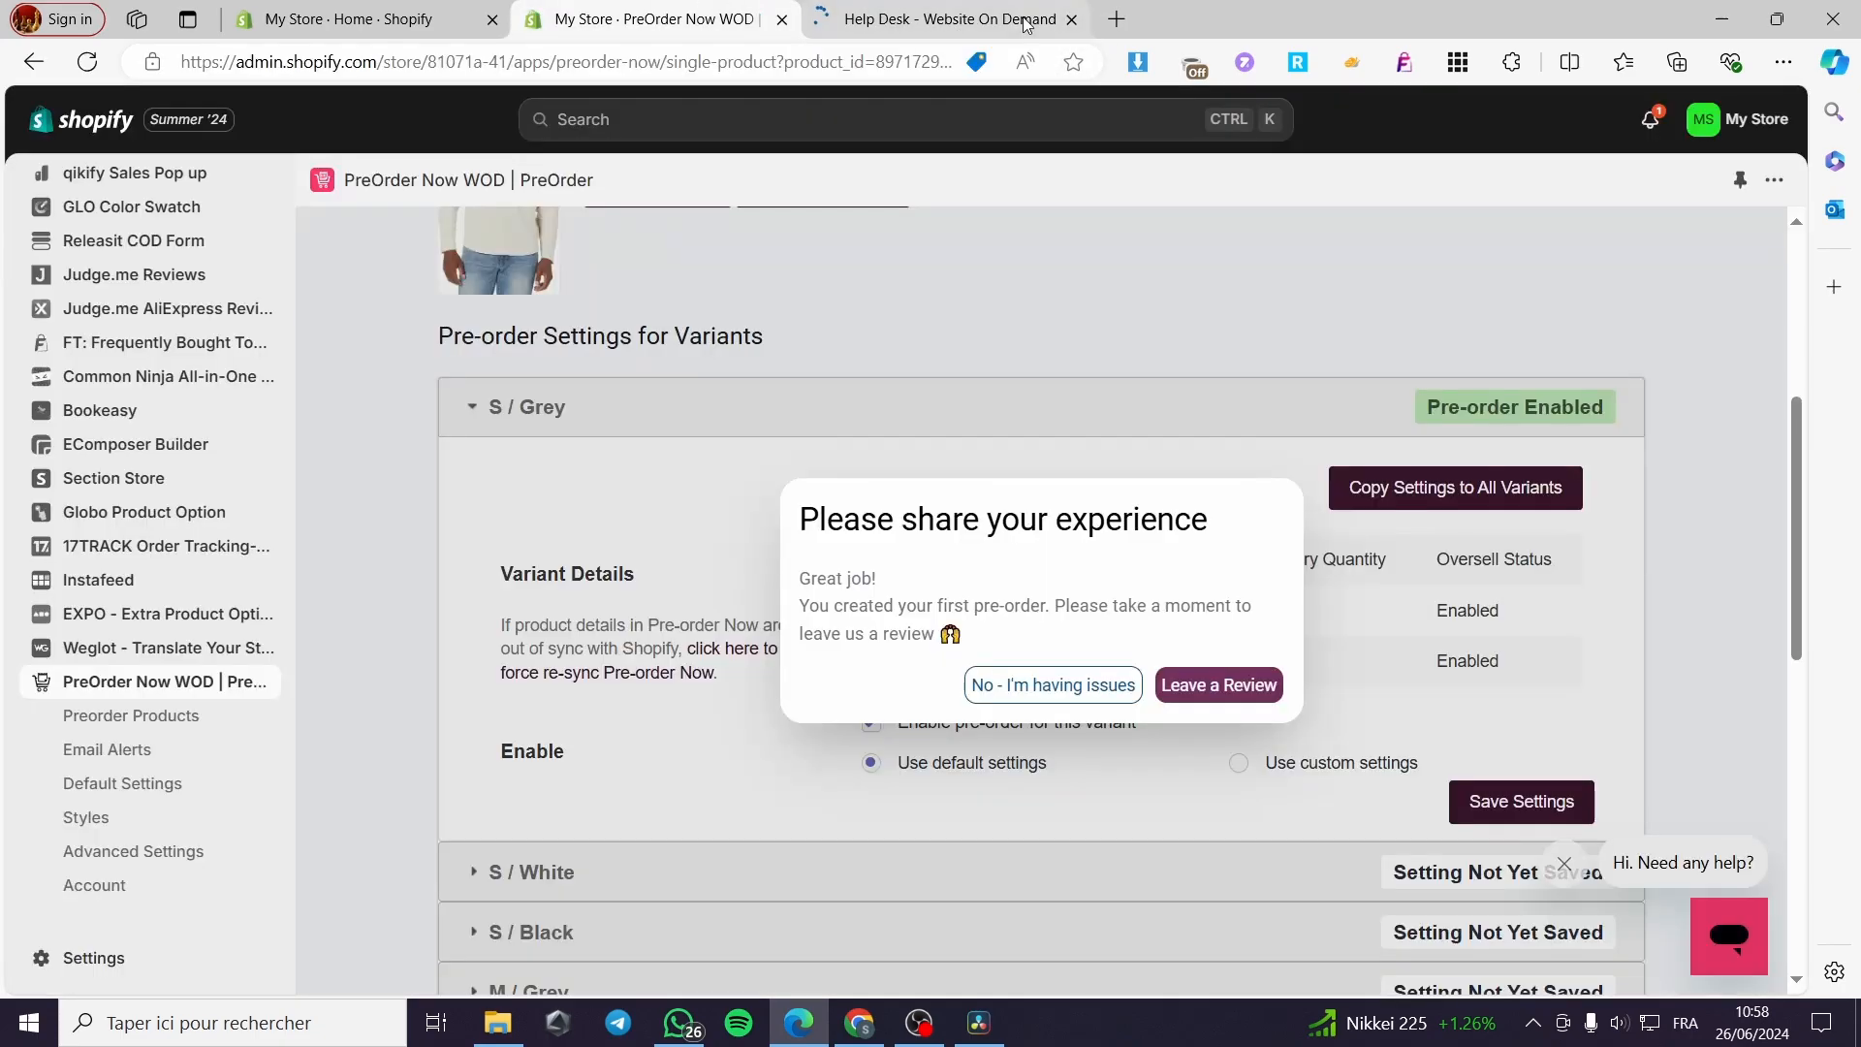
left_click(1071, 19)
left_click(1219, 685)
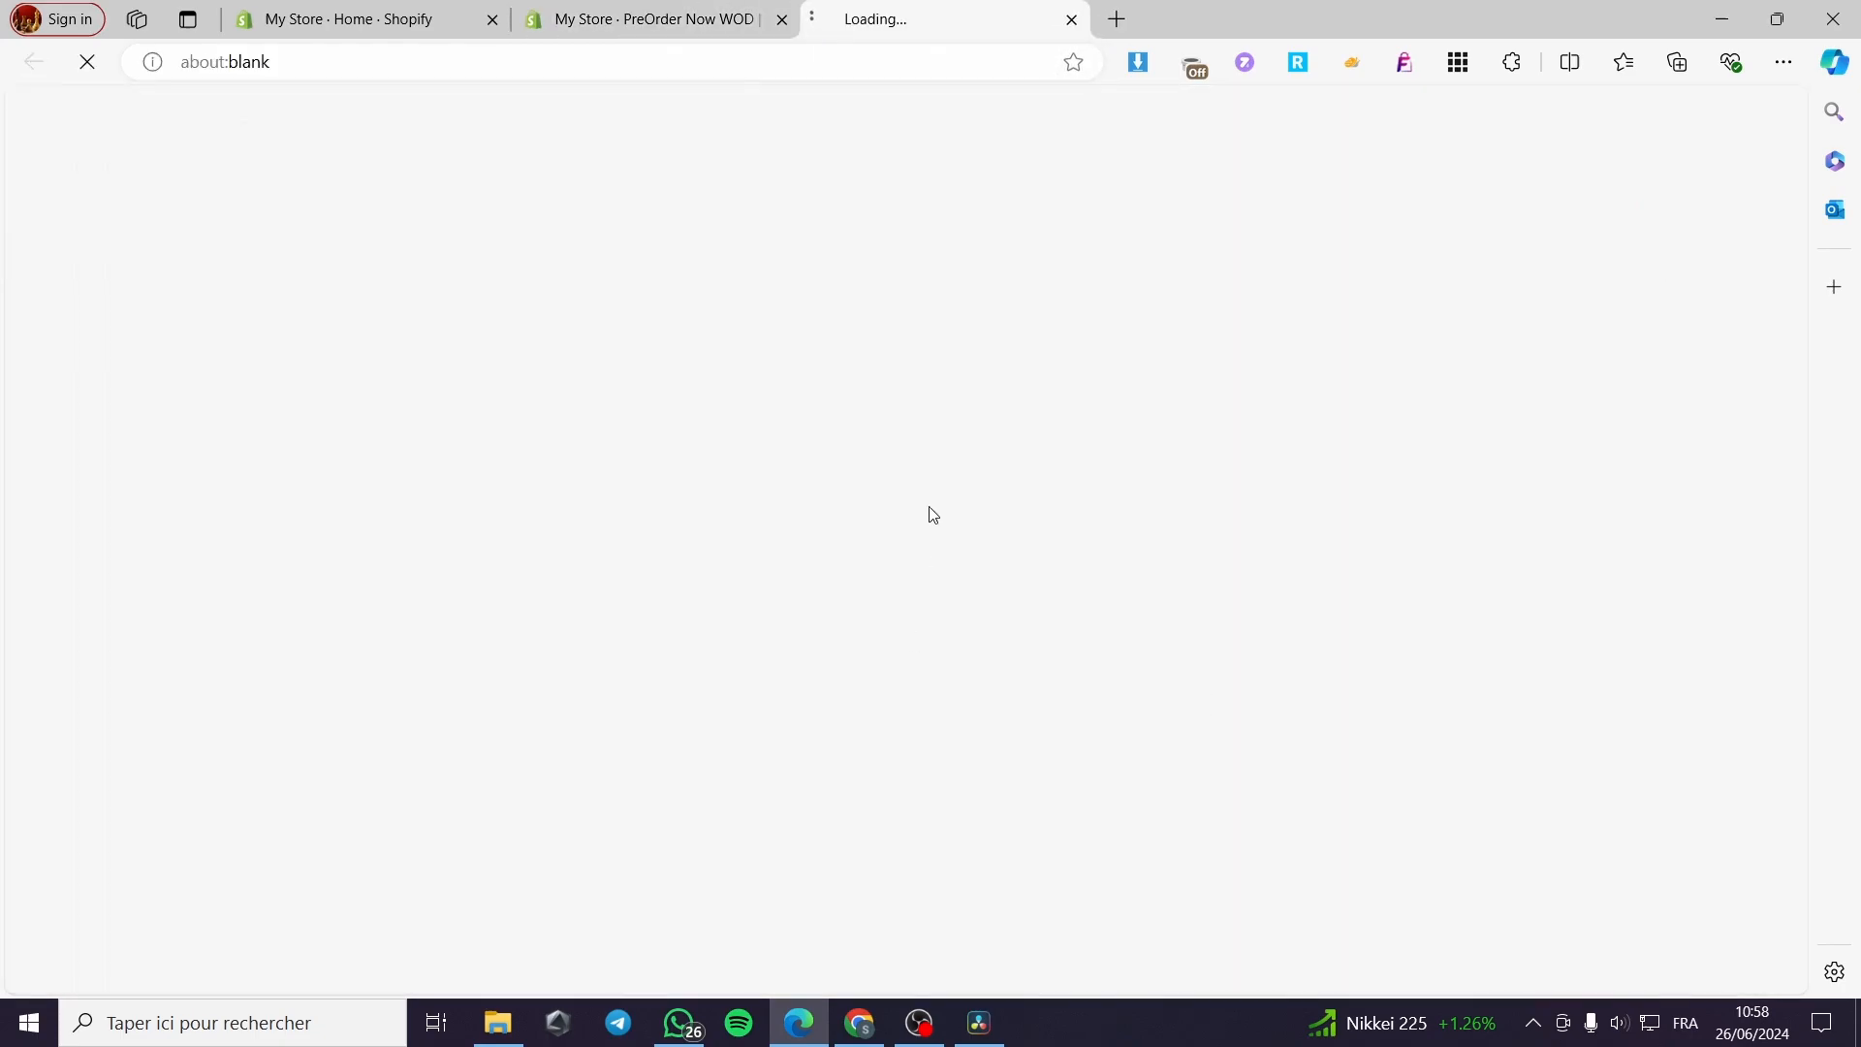
left_click(1071, 19)
left_click(840, 293)
Open the winter shirt product from the store's product list.
scroll(148, 727, "up", 7)
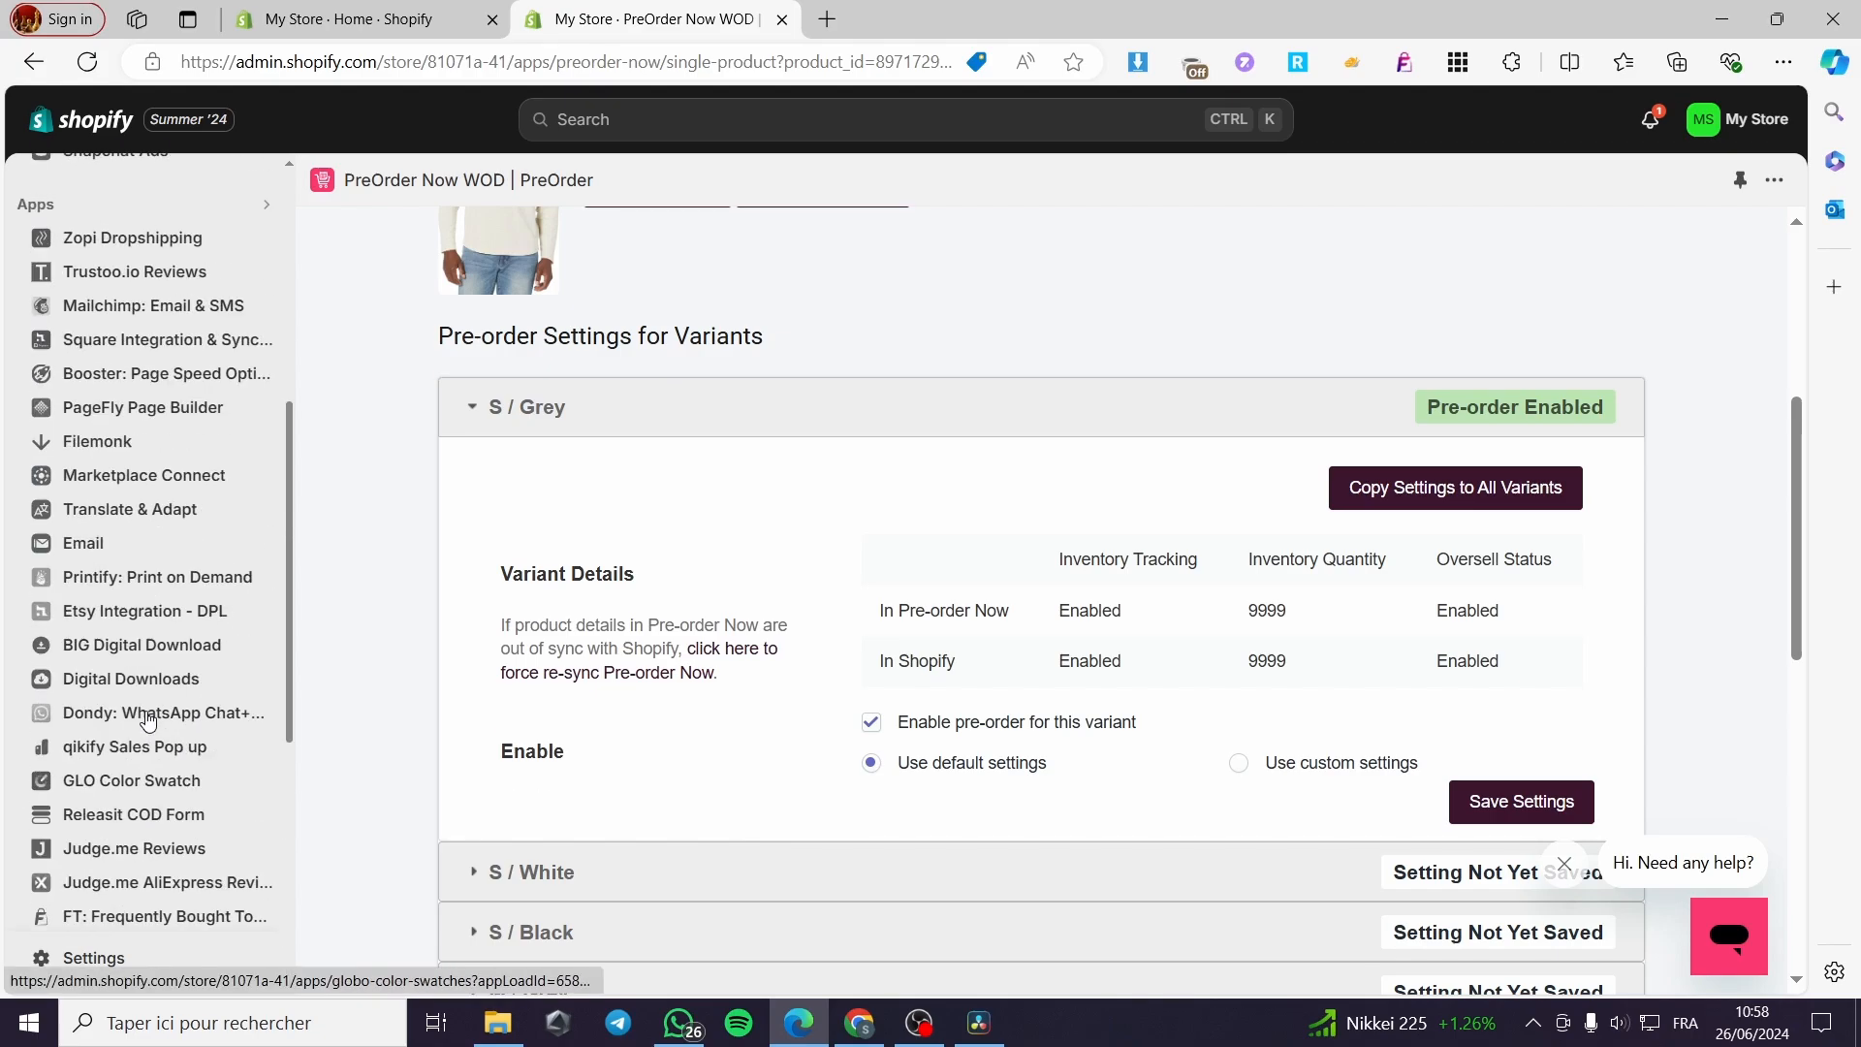
scroll(626, 572, "up", 2)
scroll(625, 572, "up", 3)
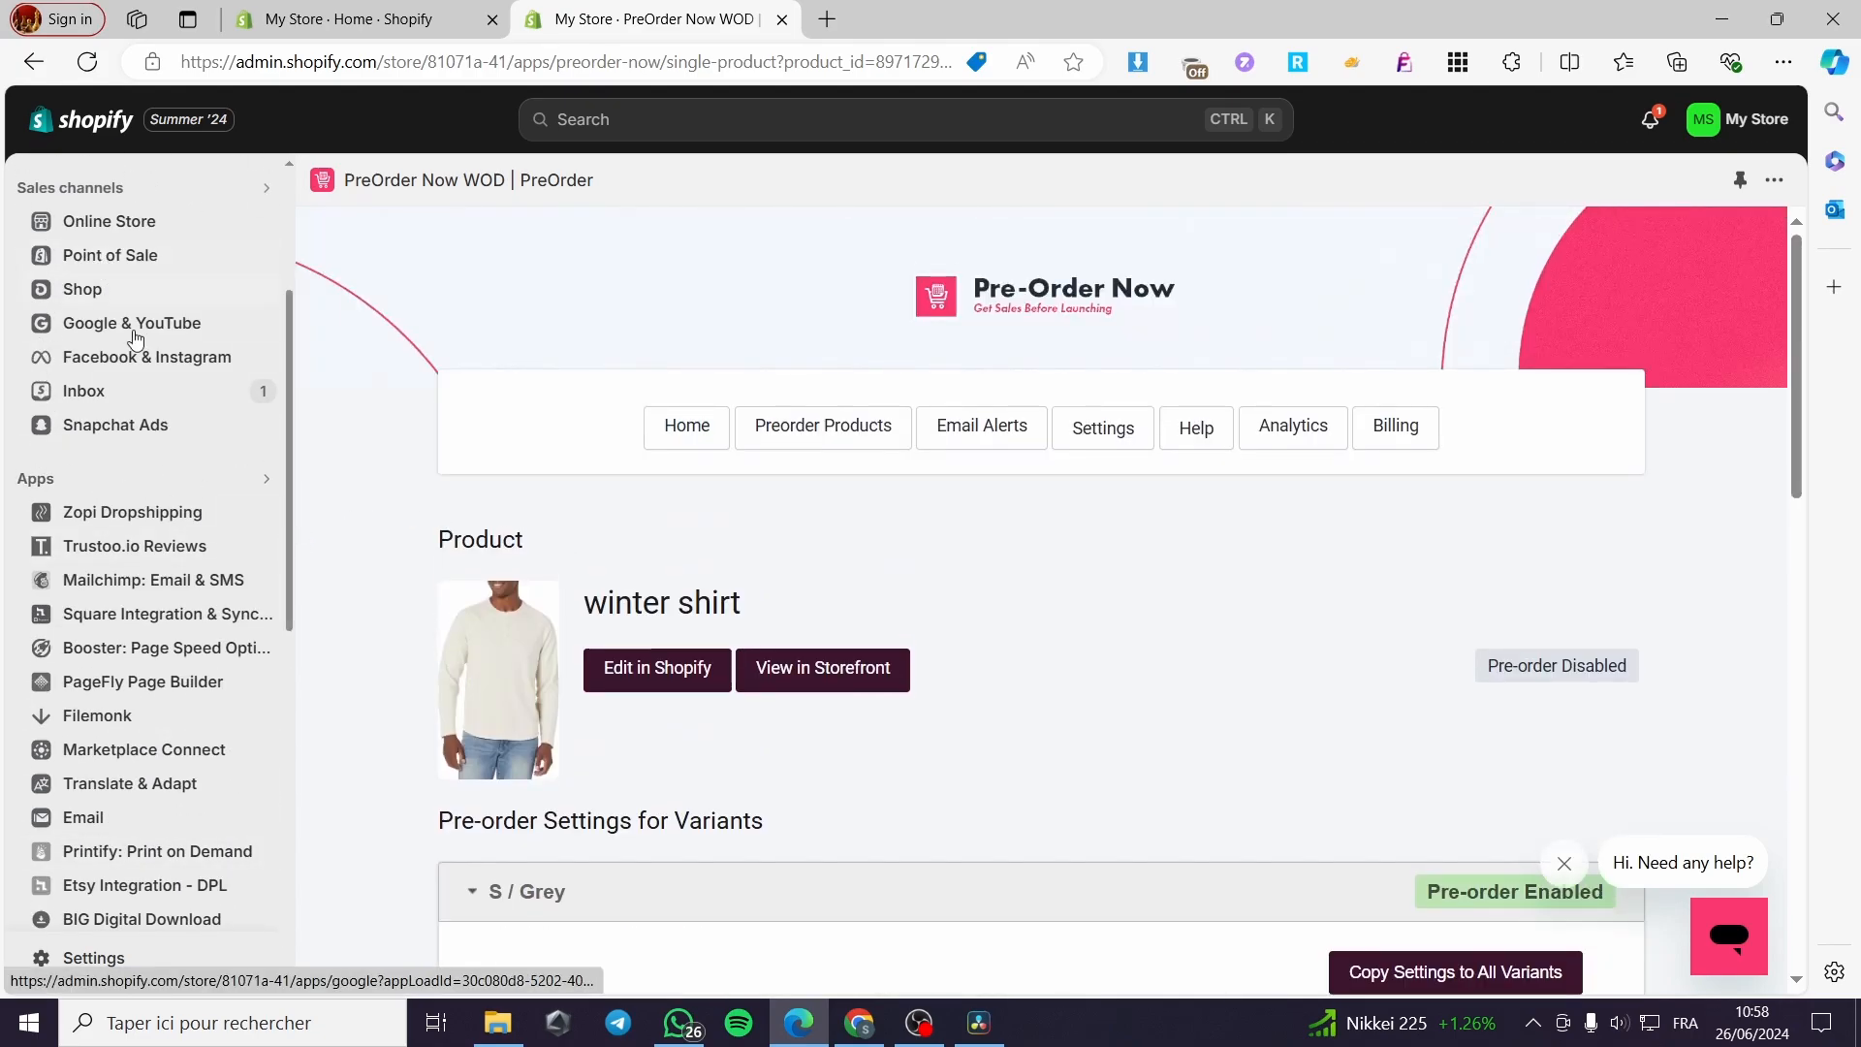
scroll(139, 402, "up", 3)
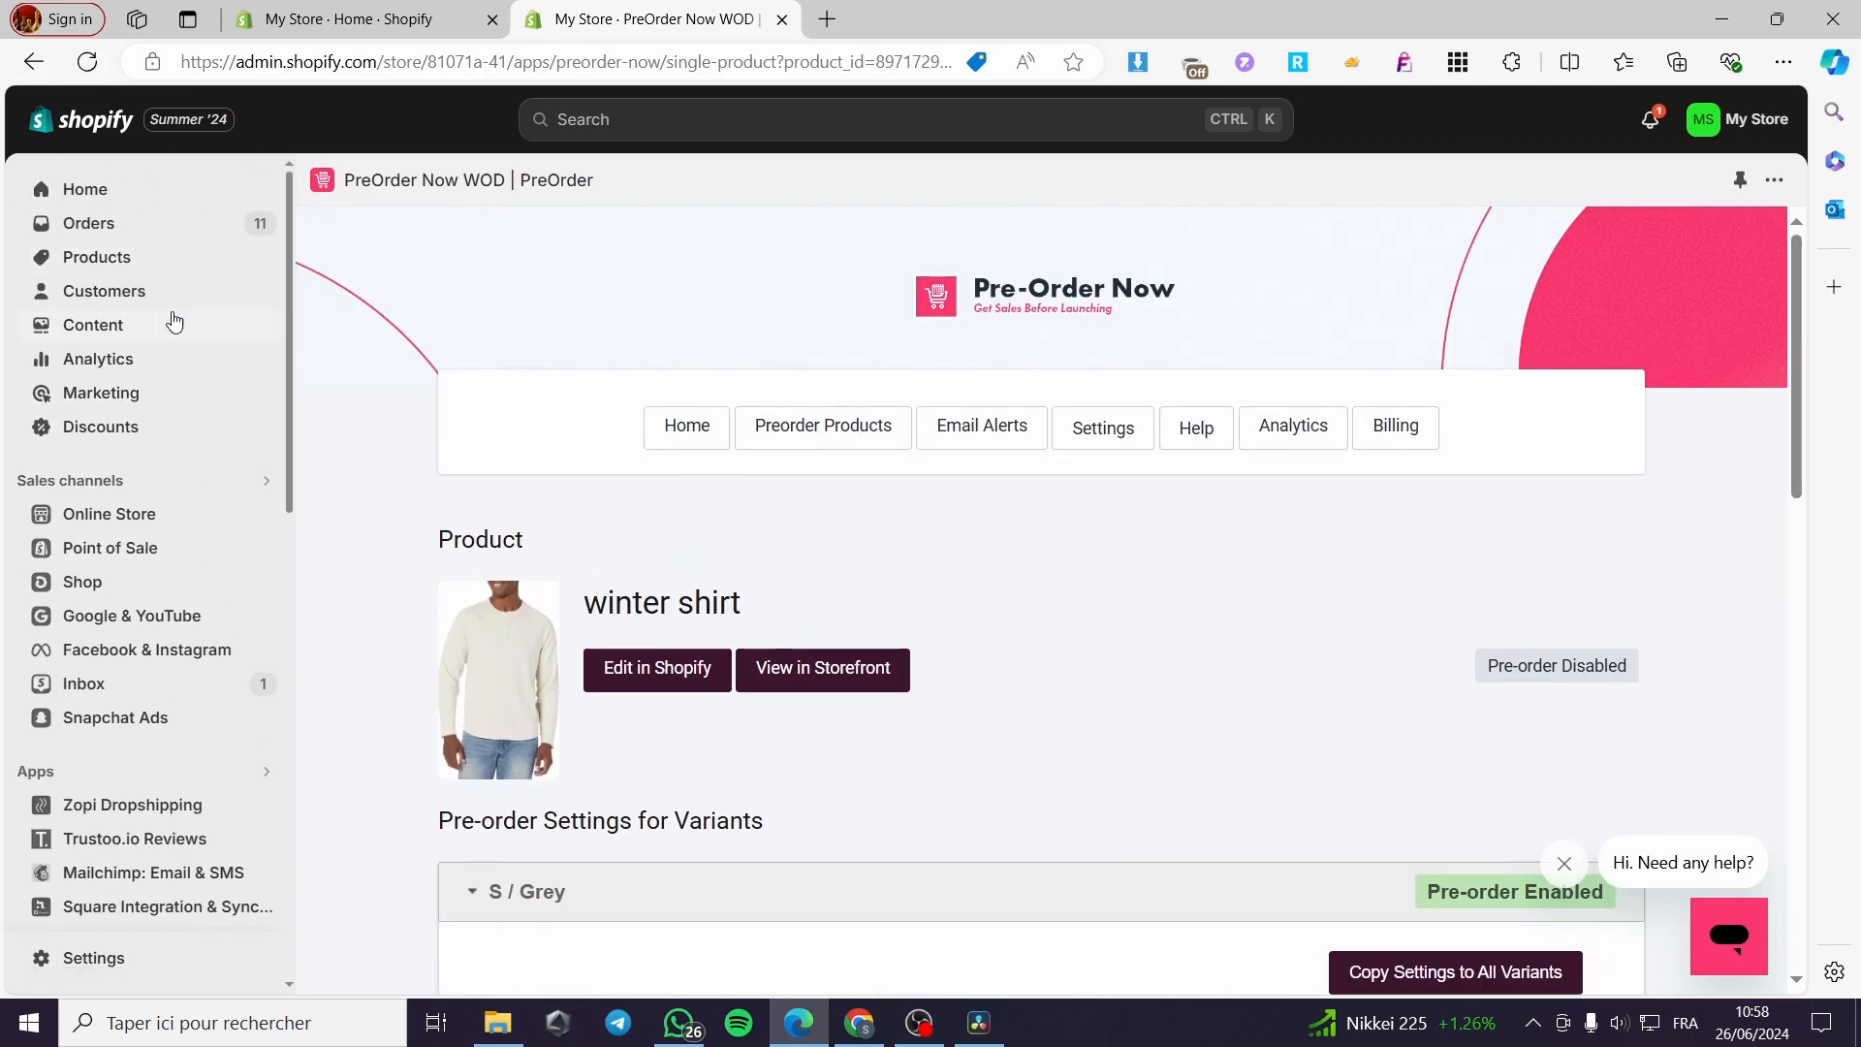
left_click(97, 257)
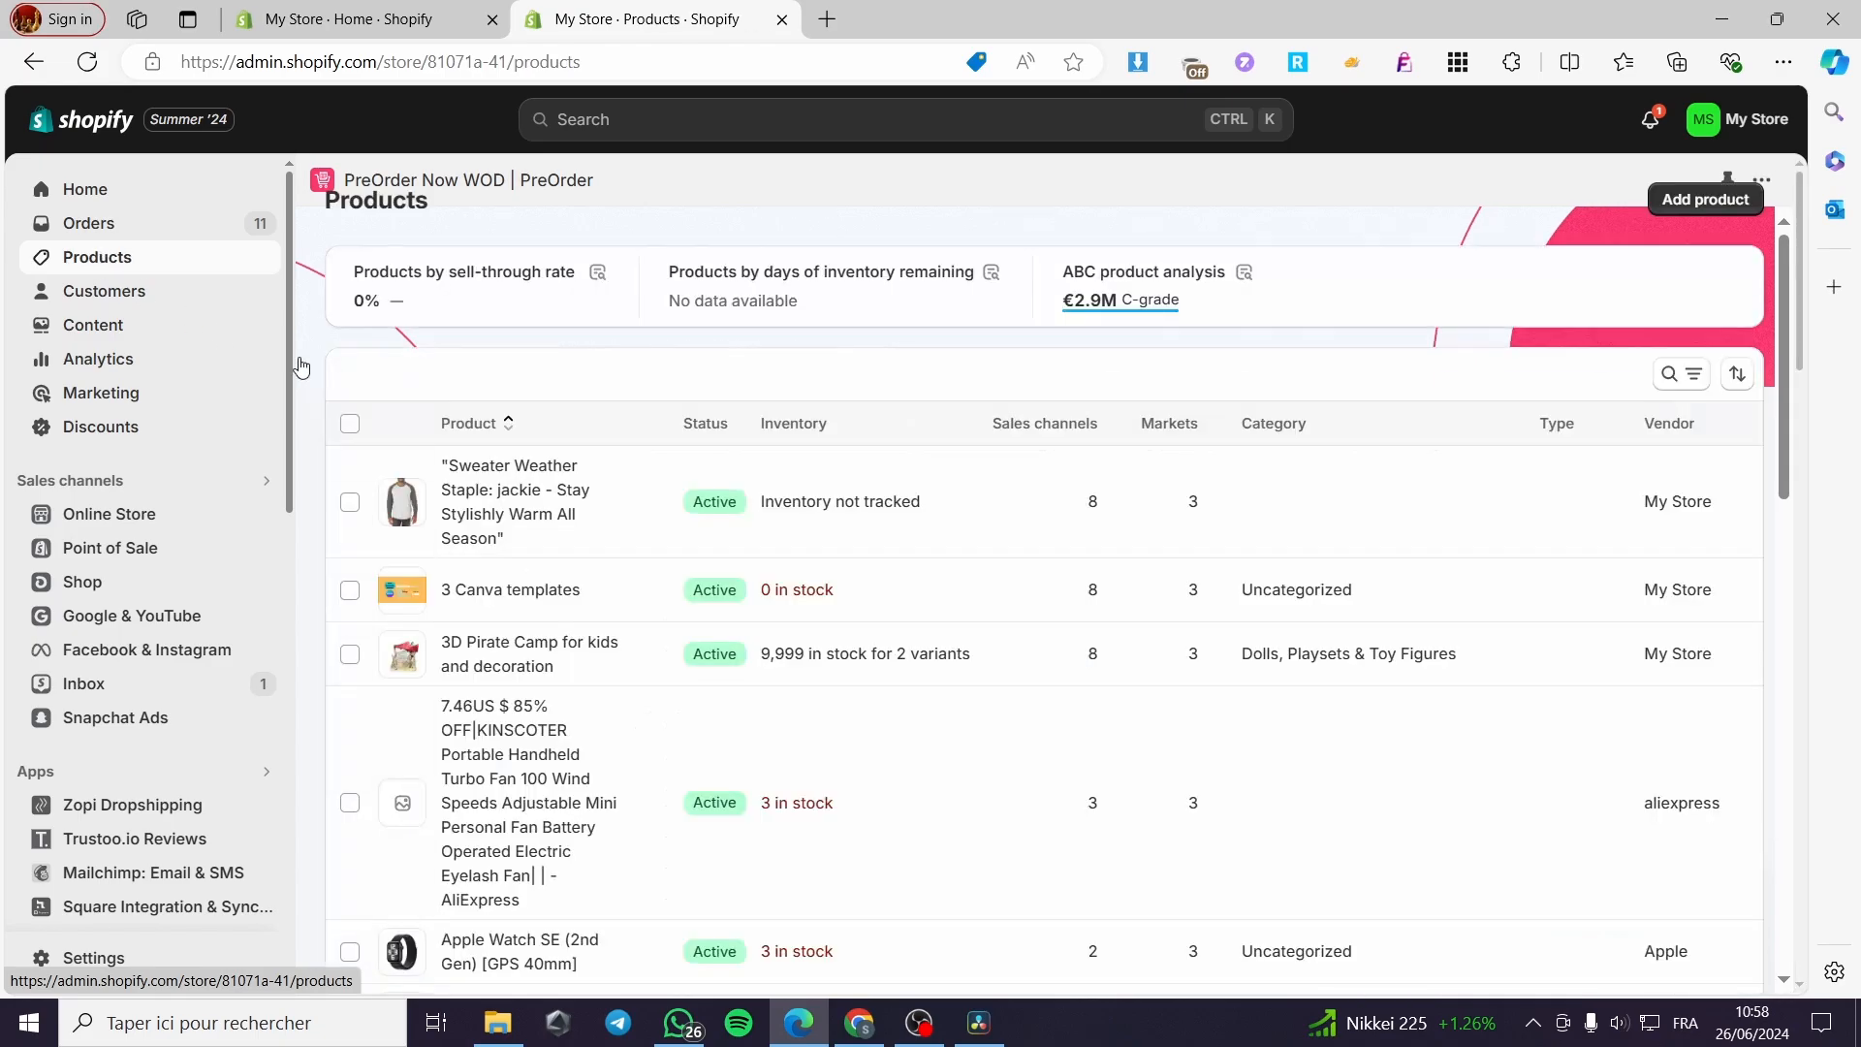
scroll(1216, 715, "down", 15)
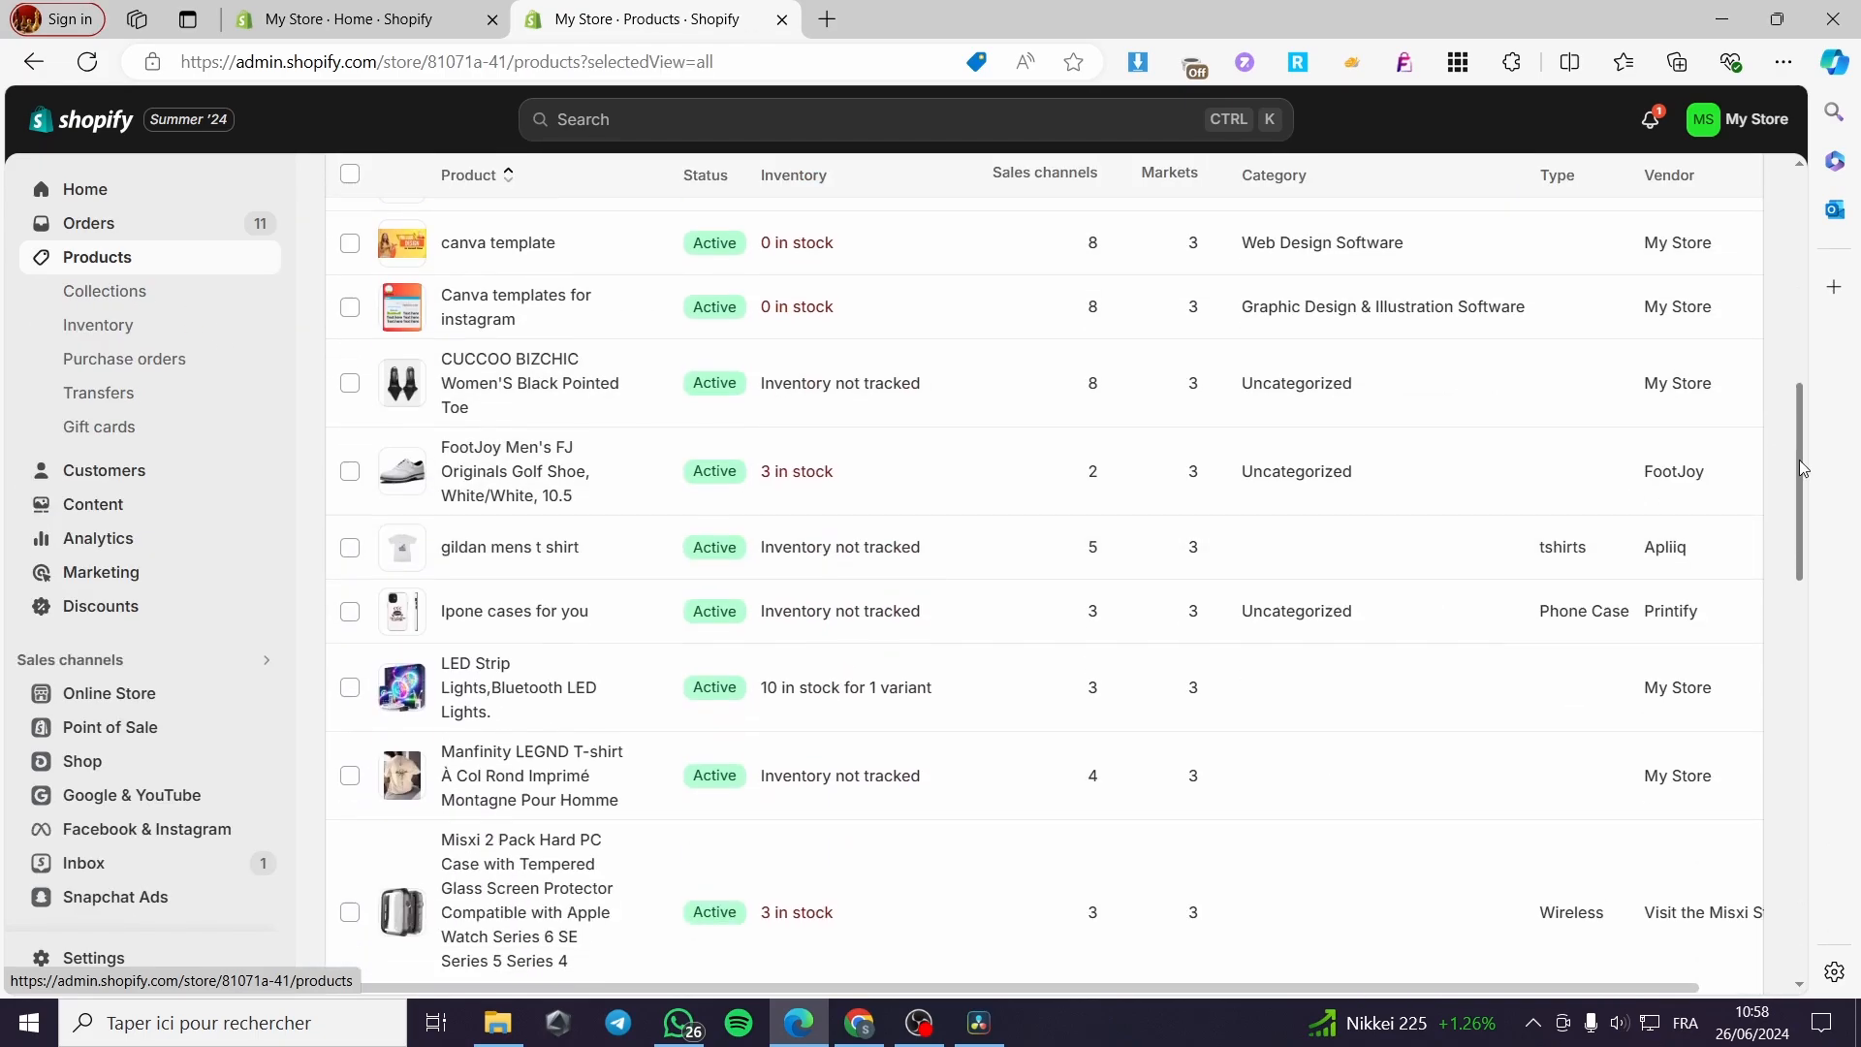
scroll(1782, 781, "down", 3)
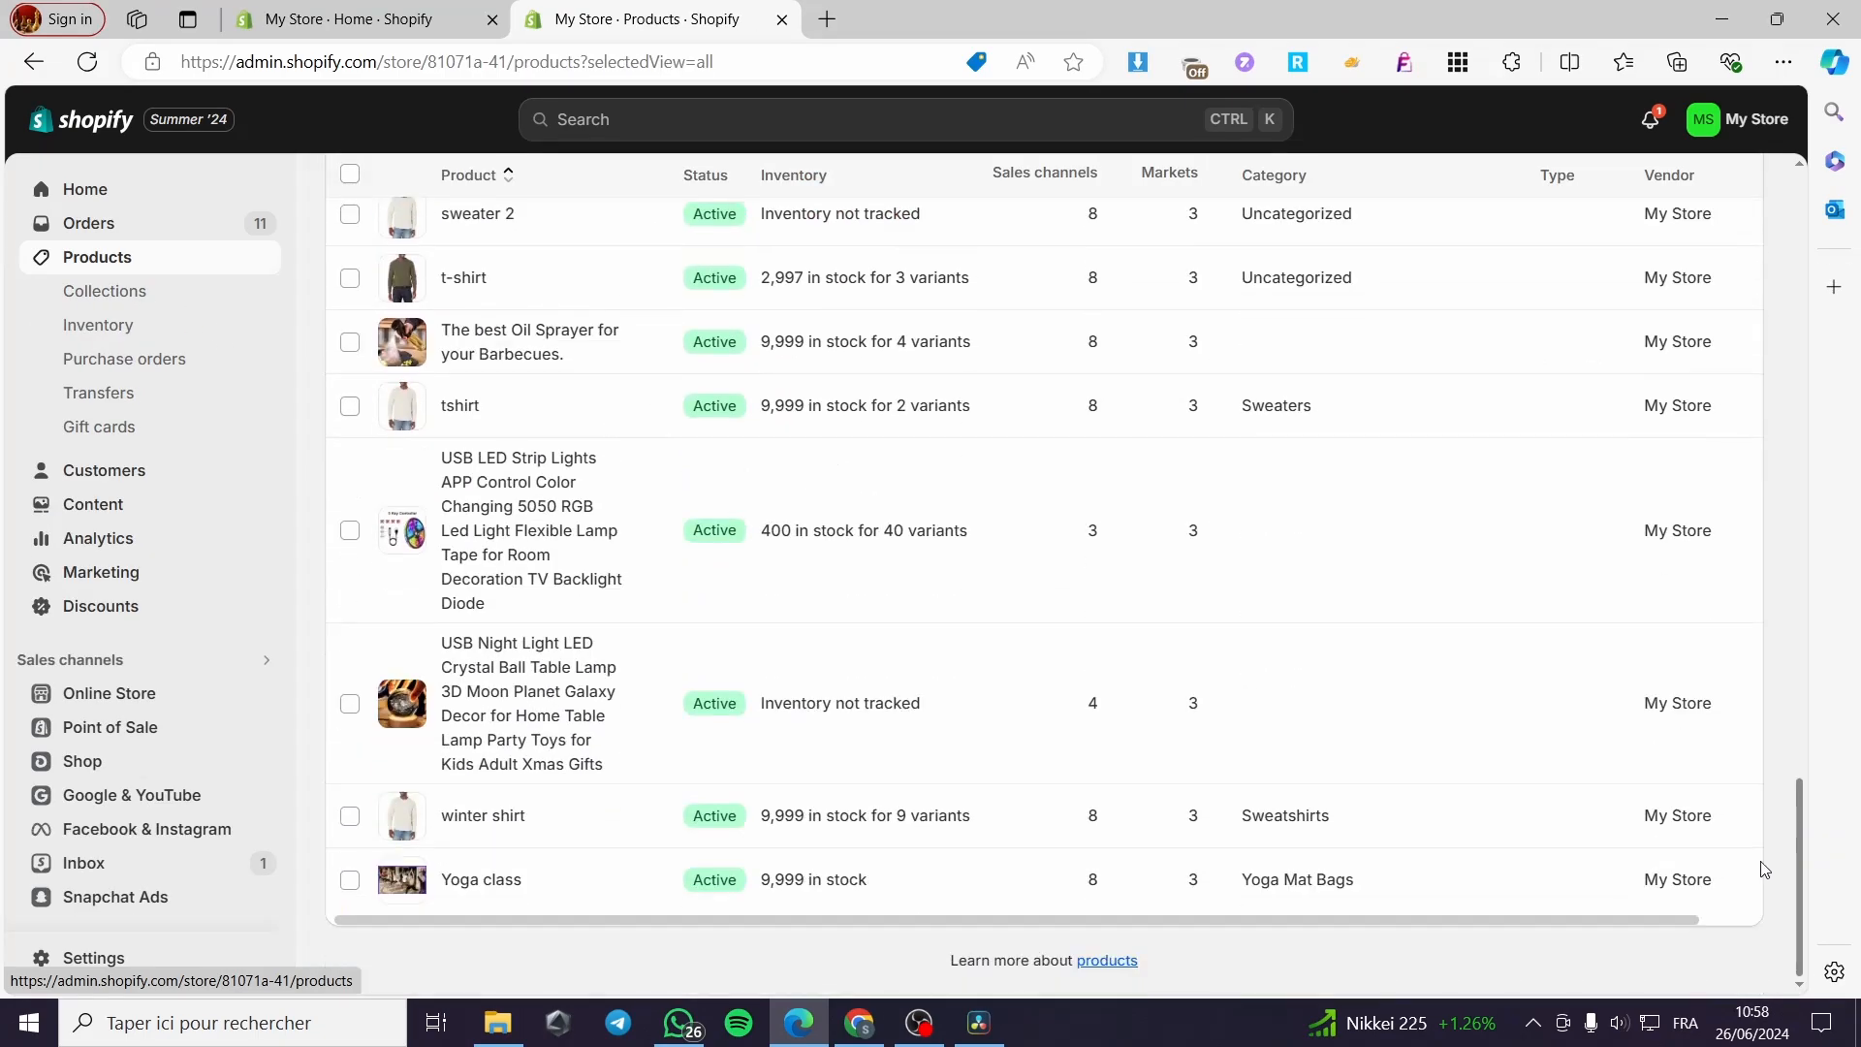
left_click(475, 816)
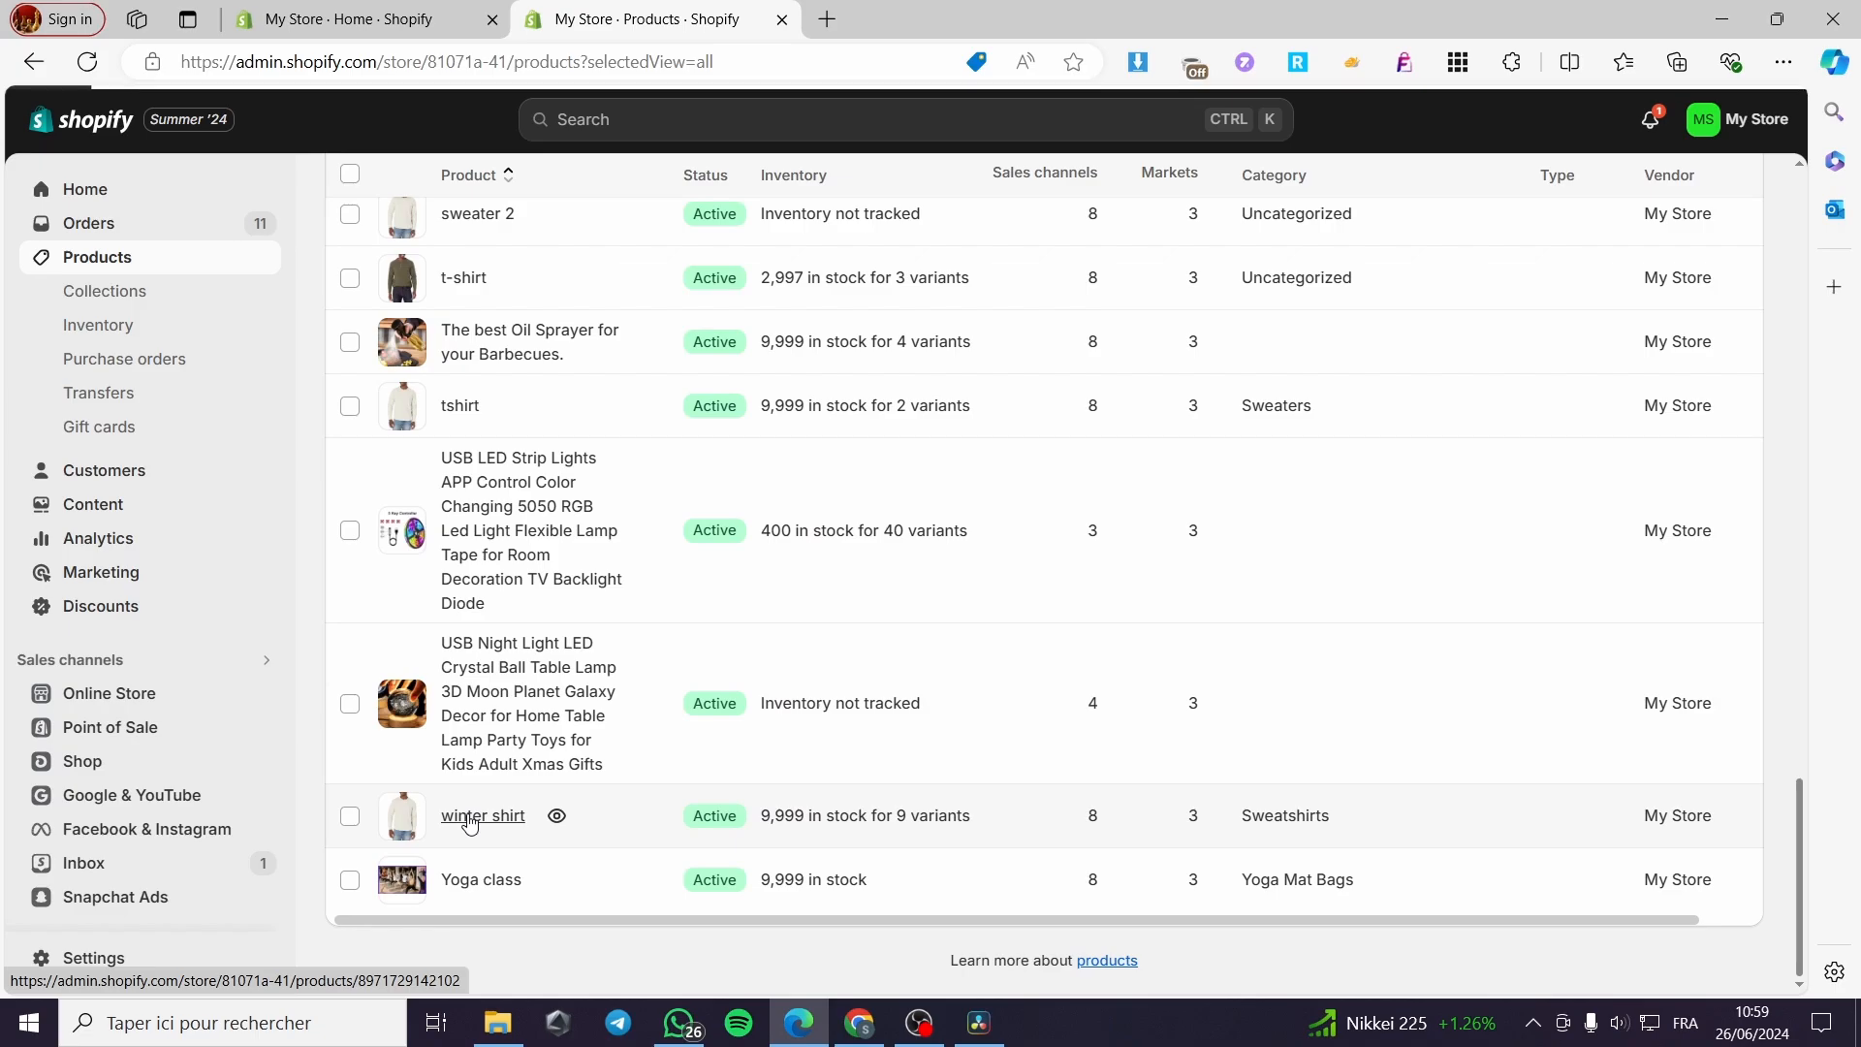
Examine the winter shirt's variant inventory at the cite rym location and its pre-order purchase option.
scroll(1462, 528, "down", 10)
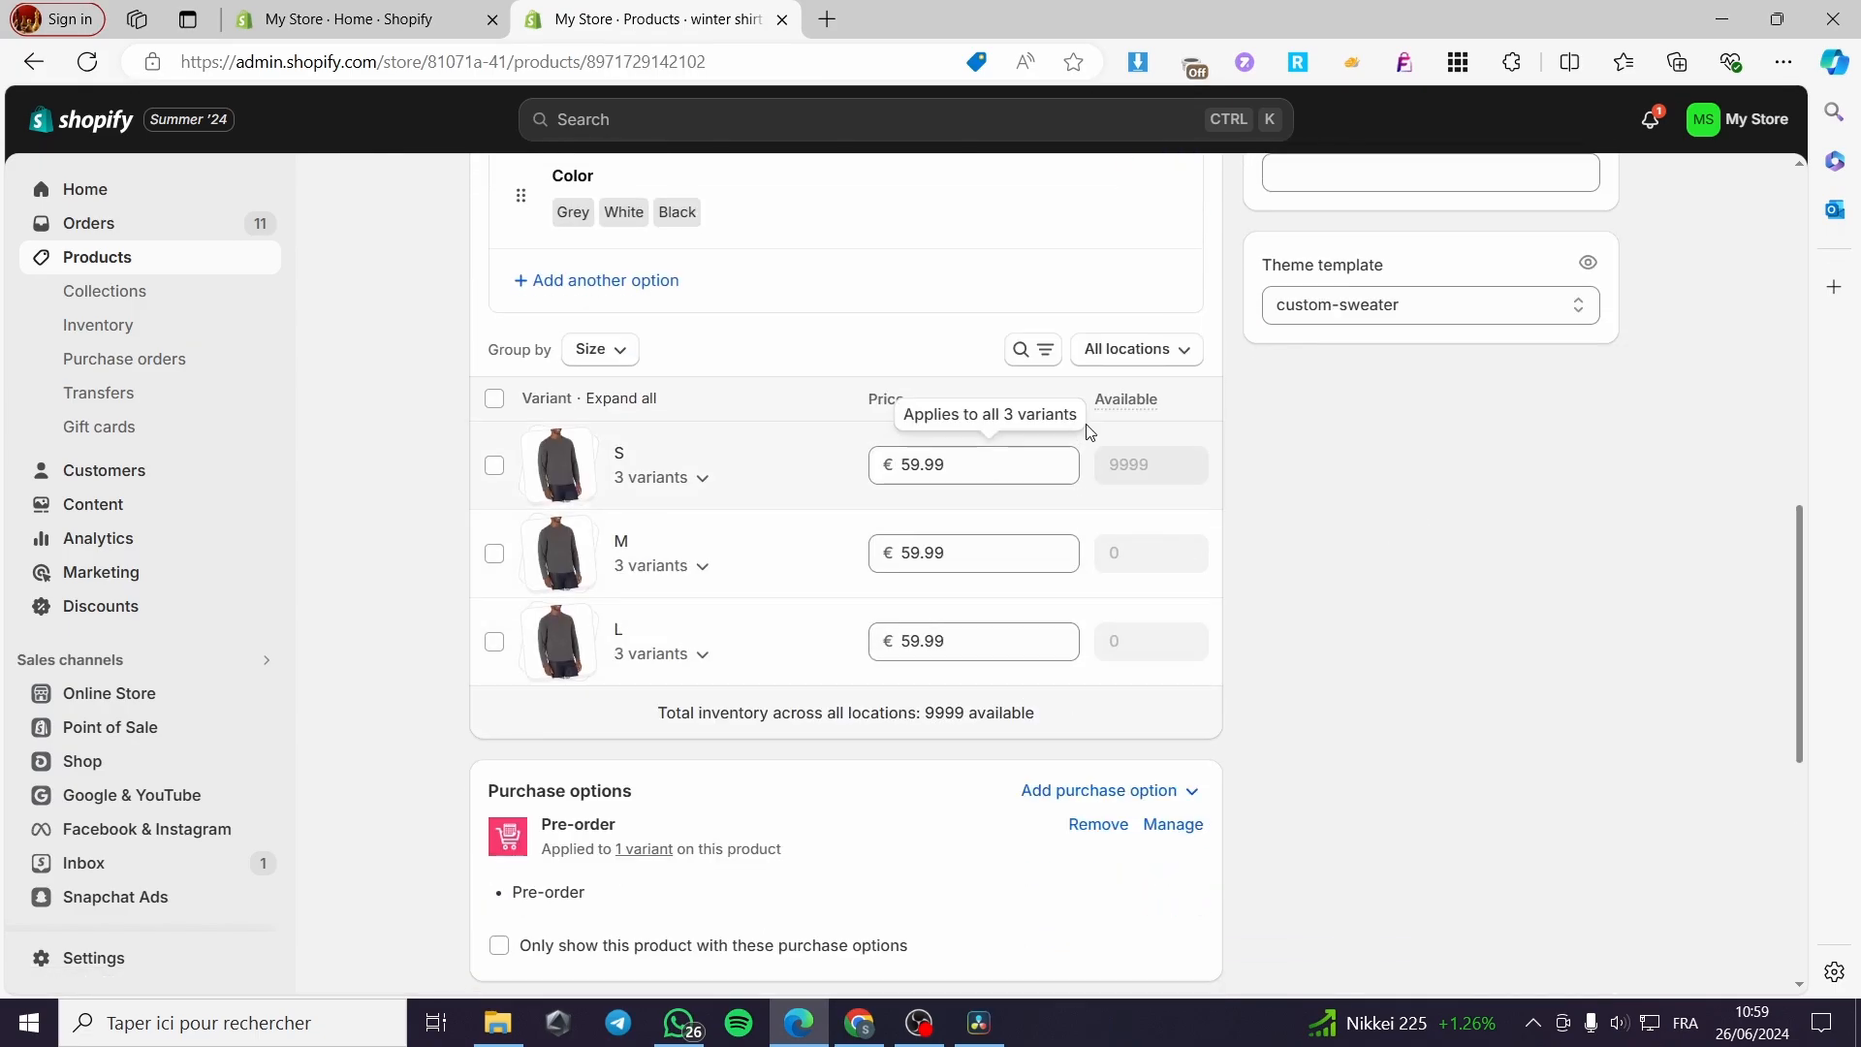
mouse_move(1122, 410)
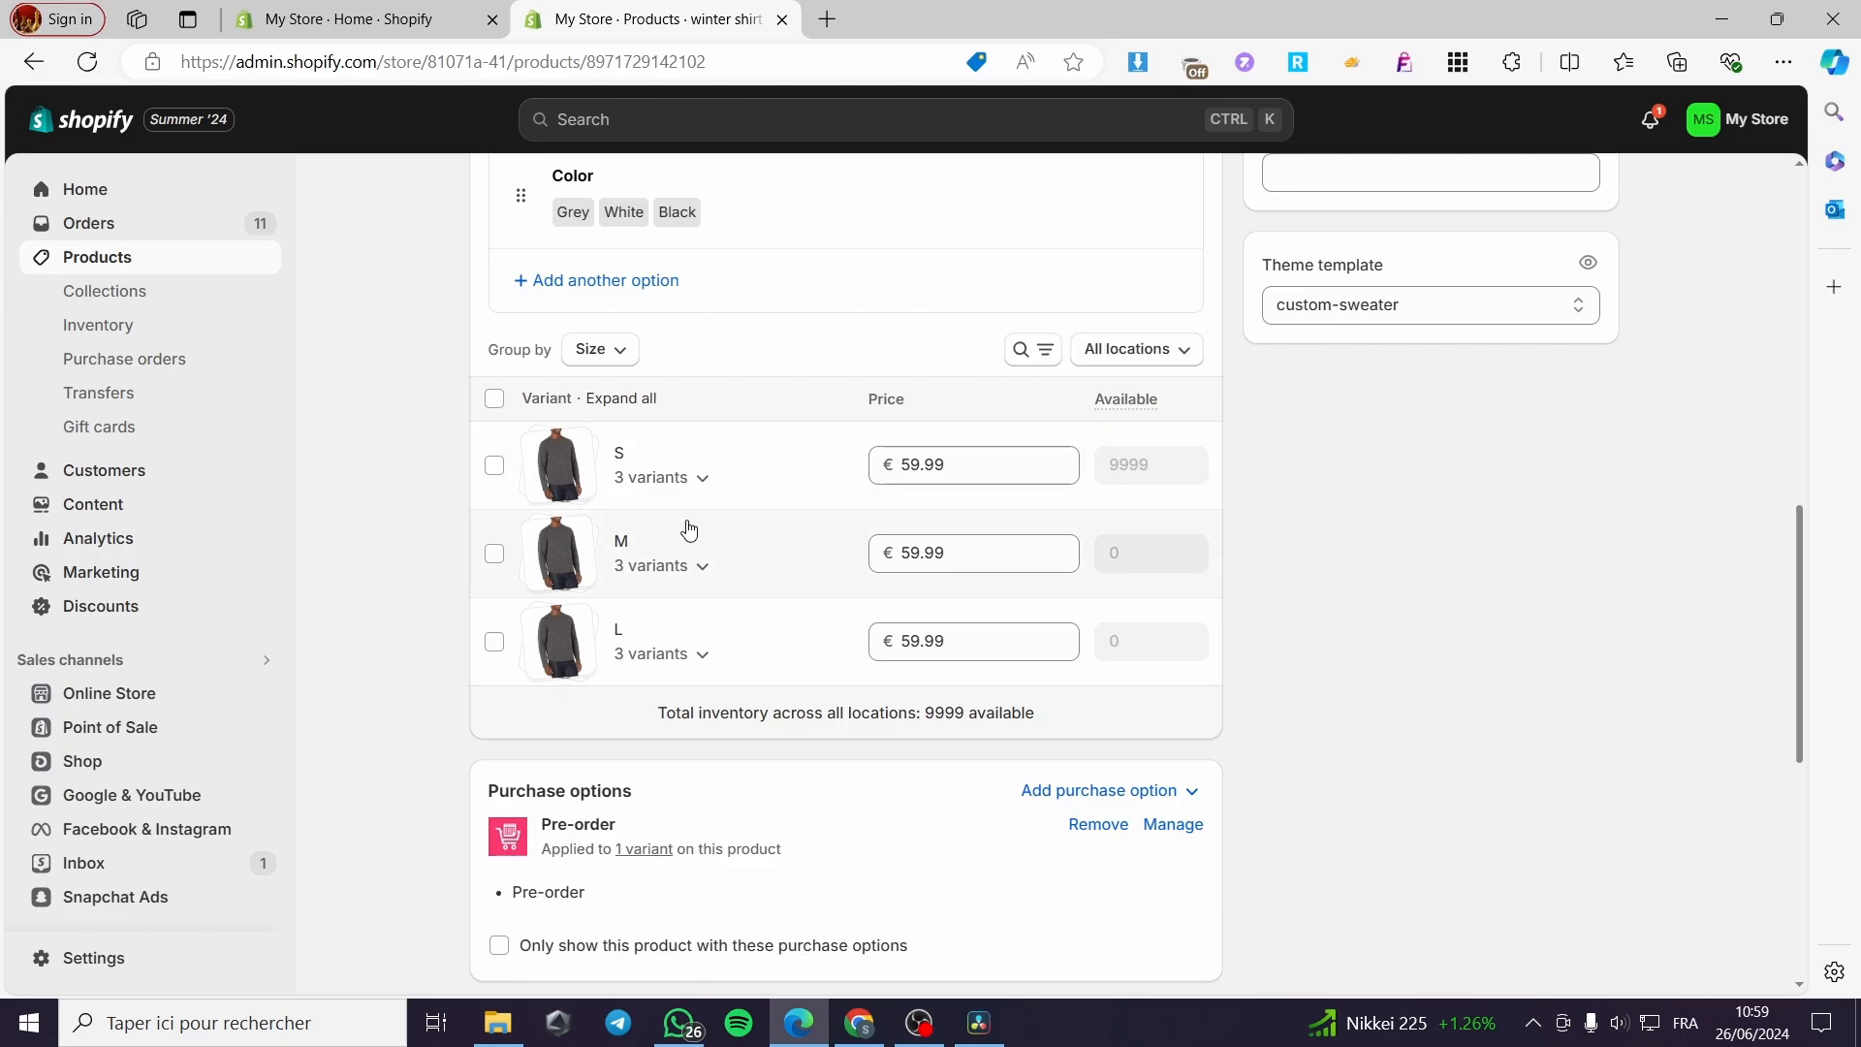
left_click(1191, 354)
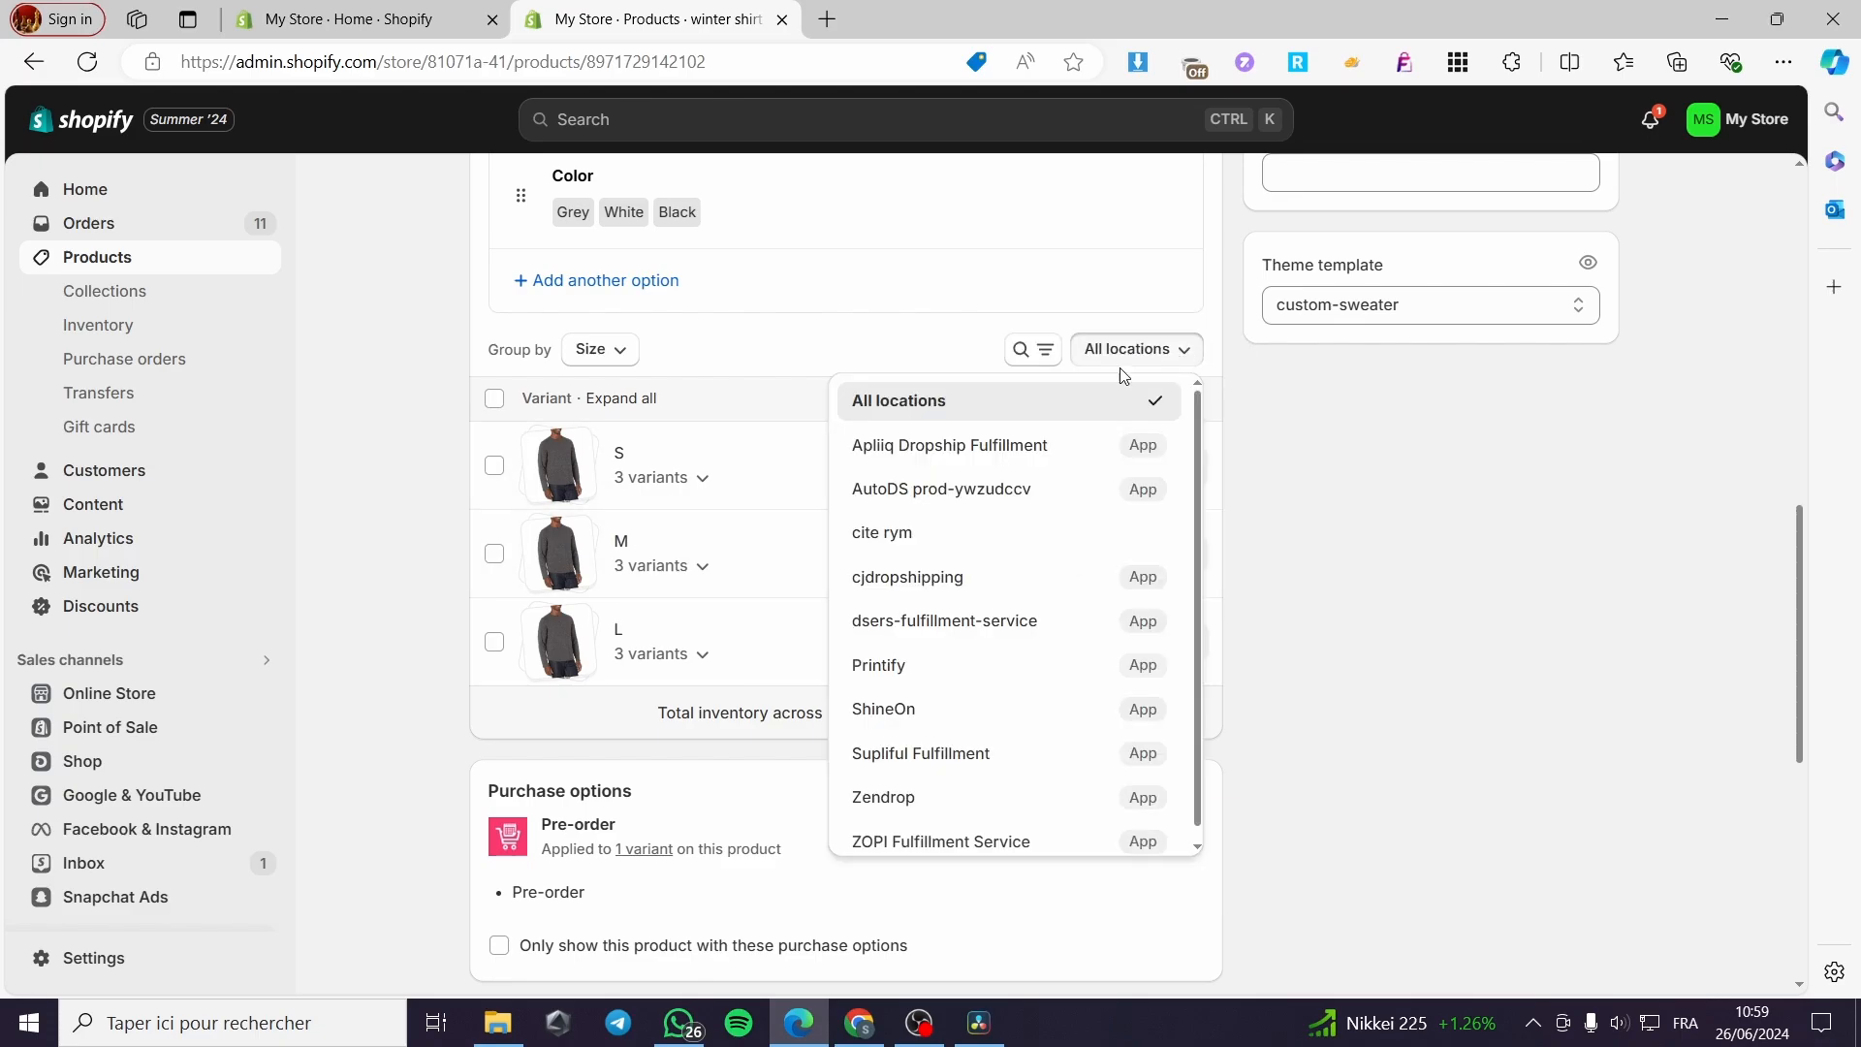
left_click(992, 536)
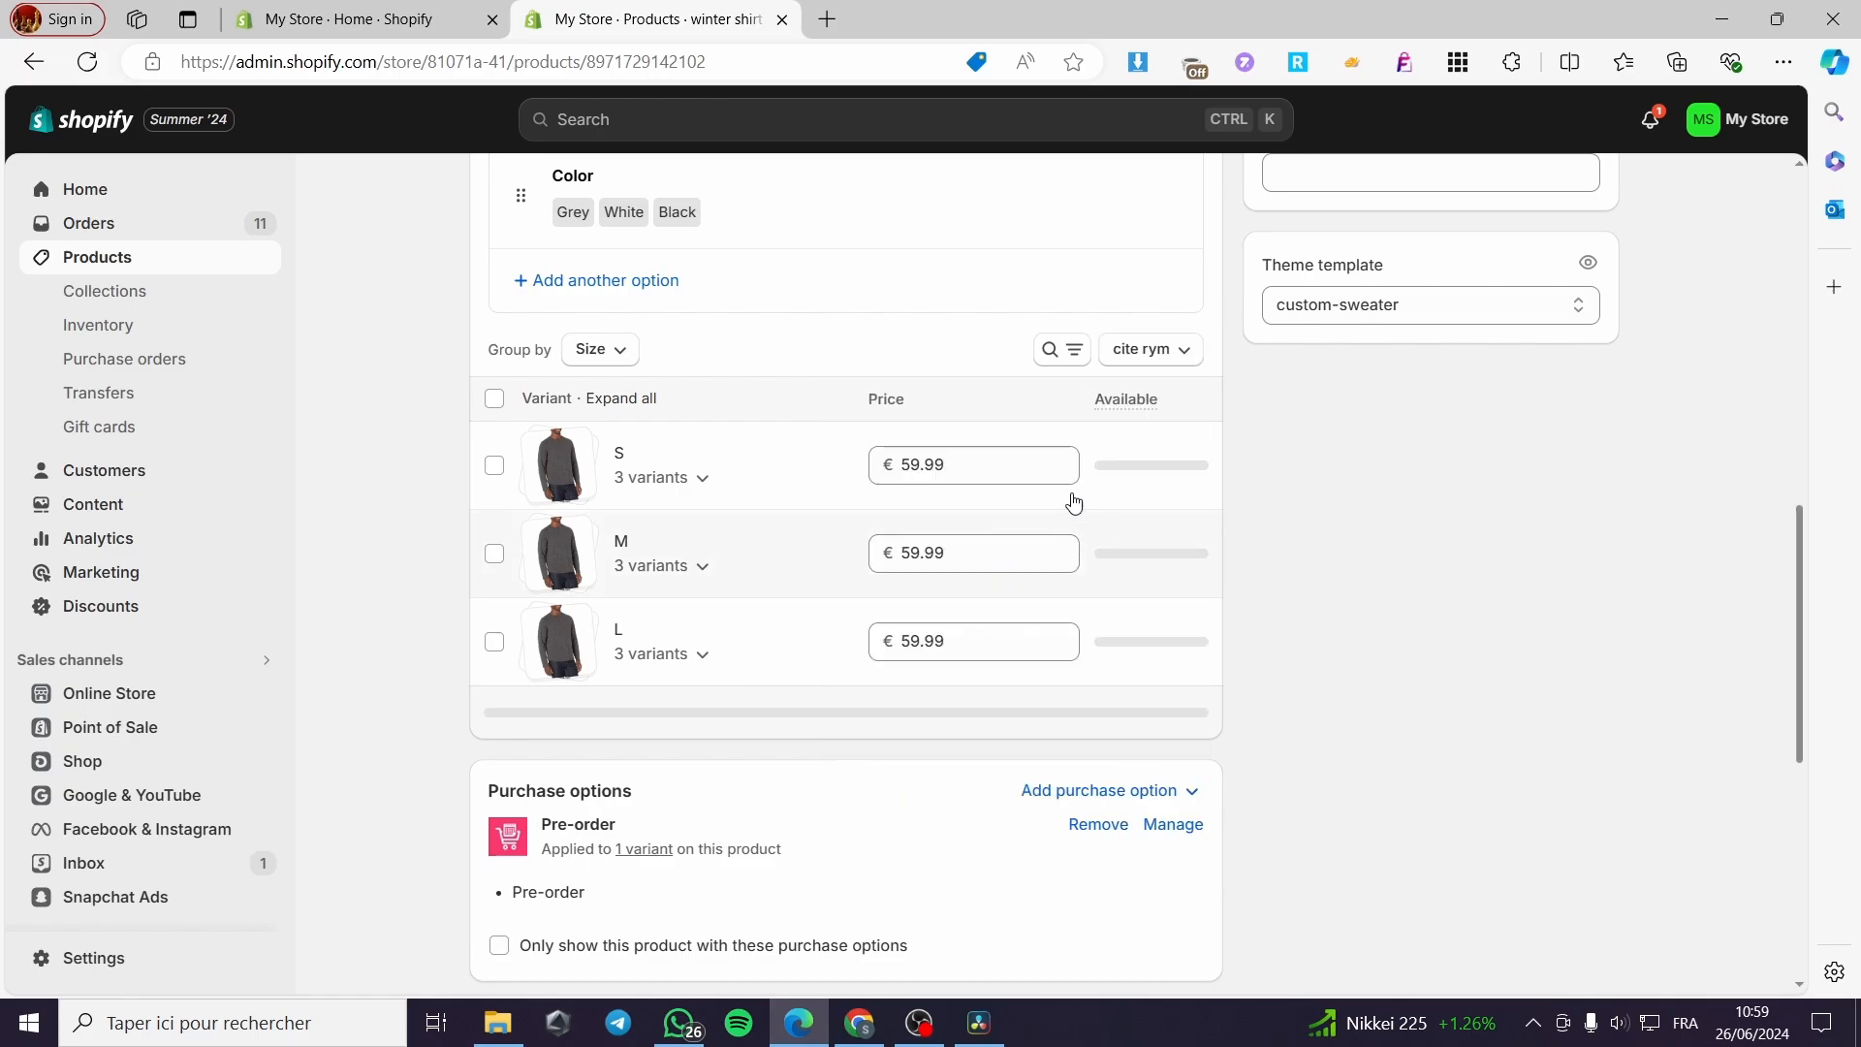
left_click(1169, 361)
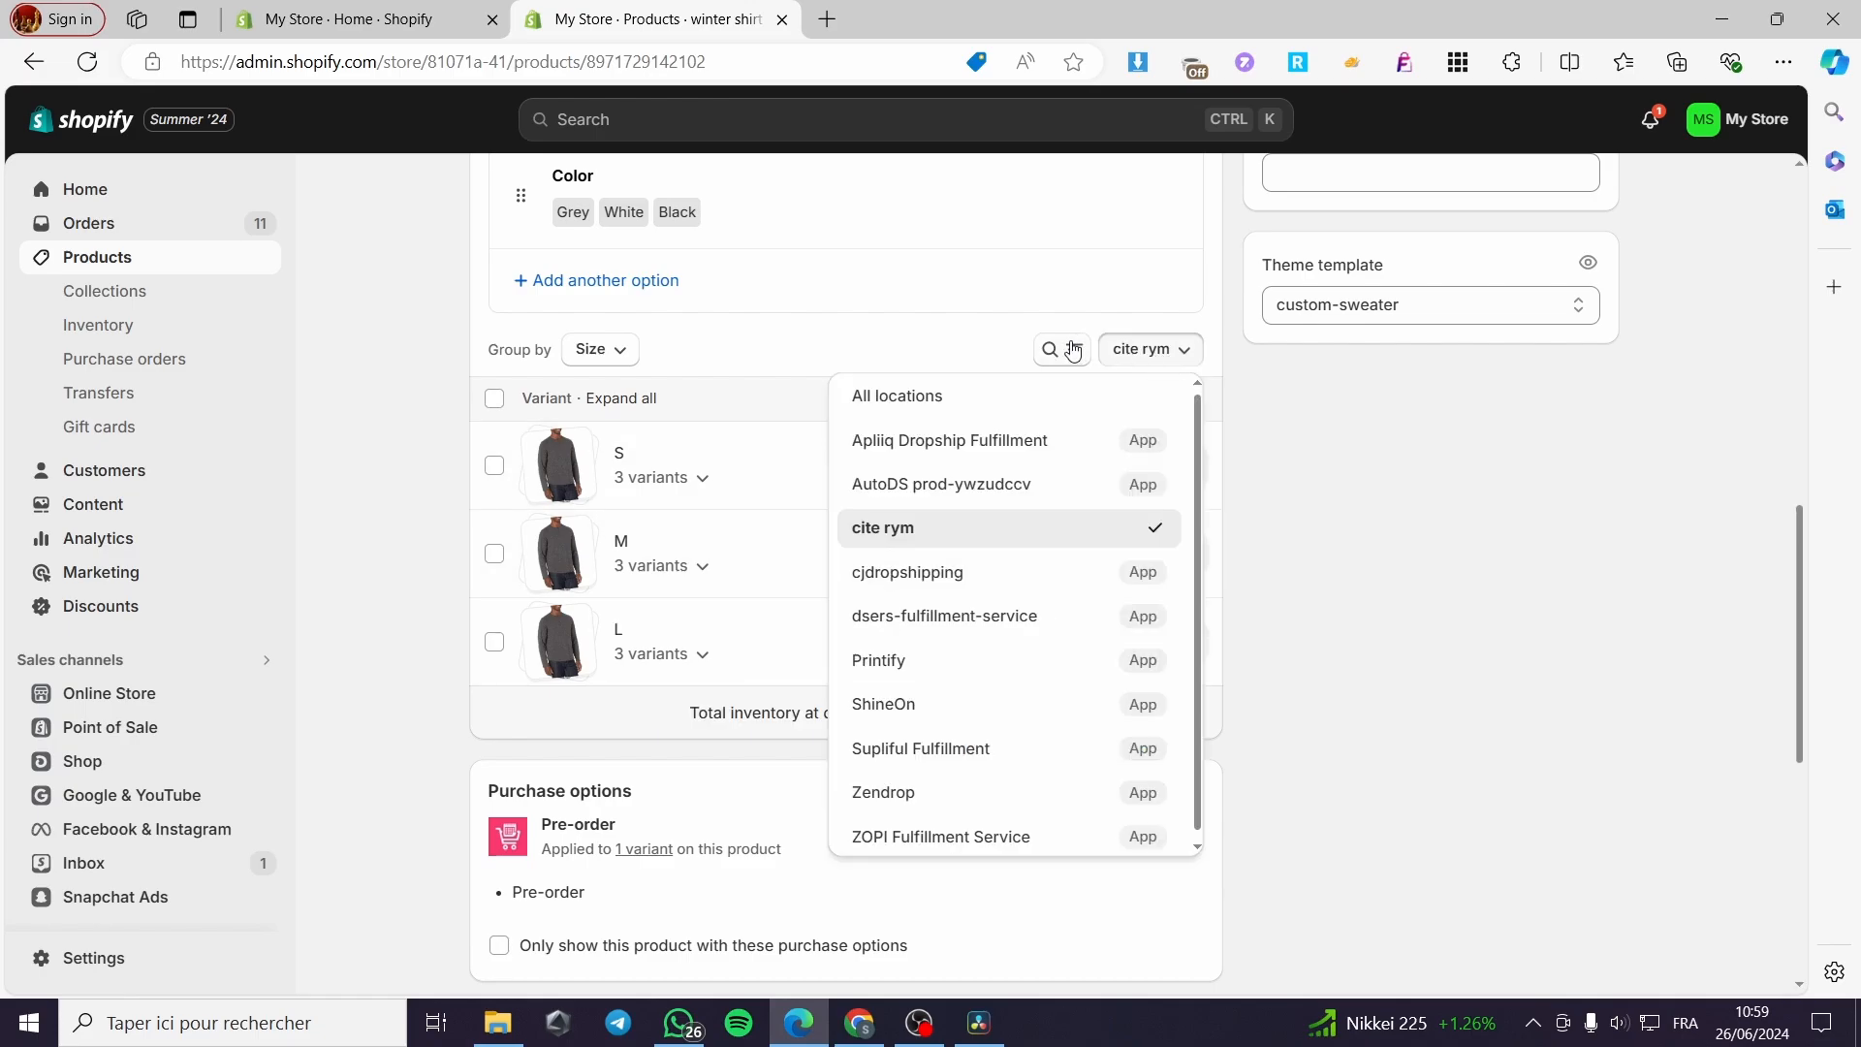
left_click(664, 353)
left_click(1078, 354)
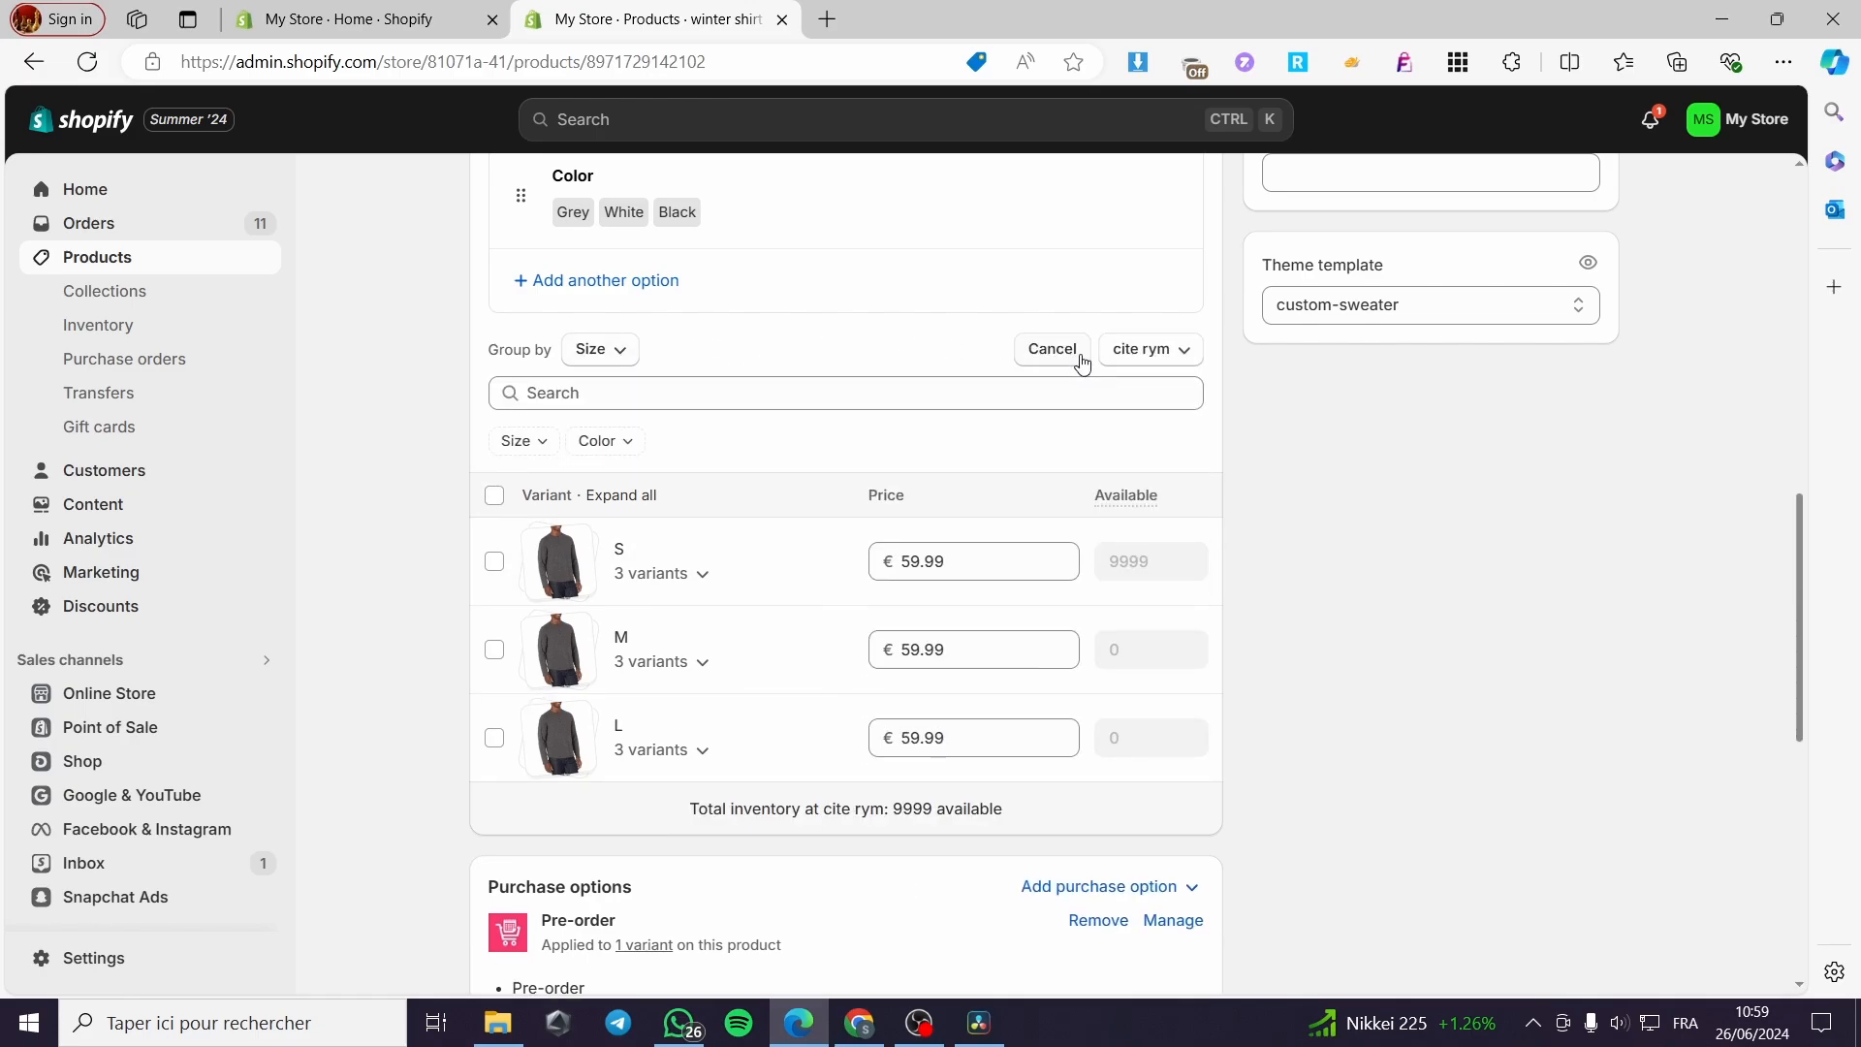
left_click(1154, 361)
left_click(1300, 615)
scroll(740, 684, "down", 5)
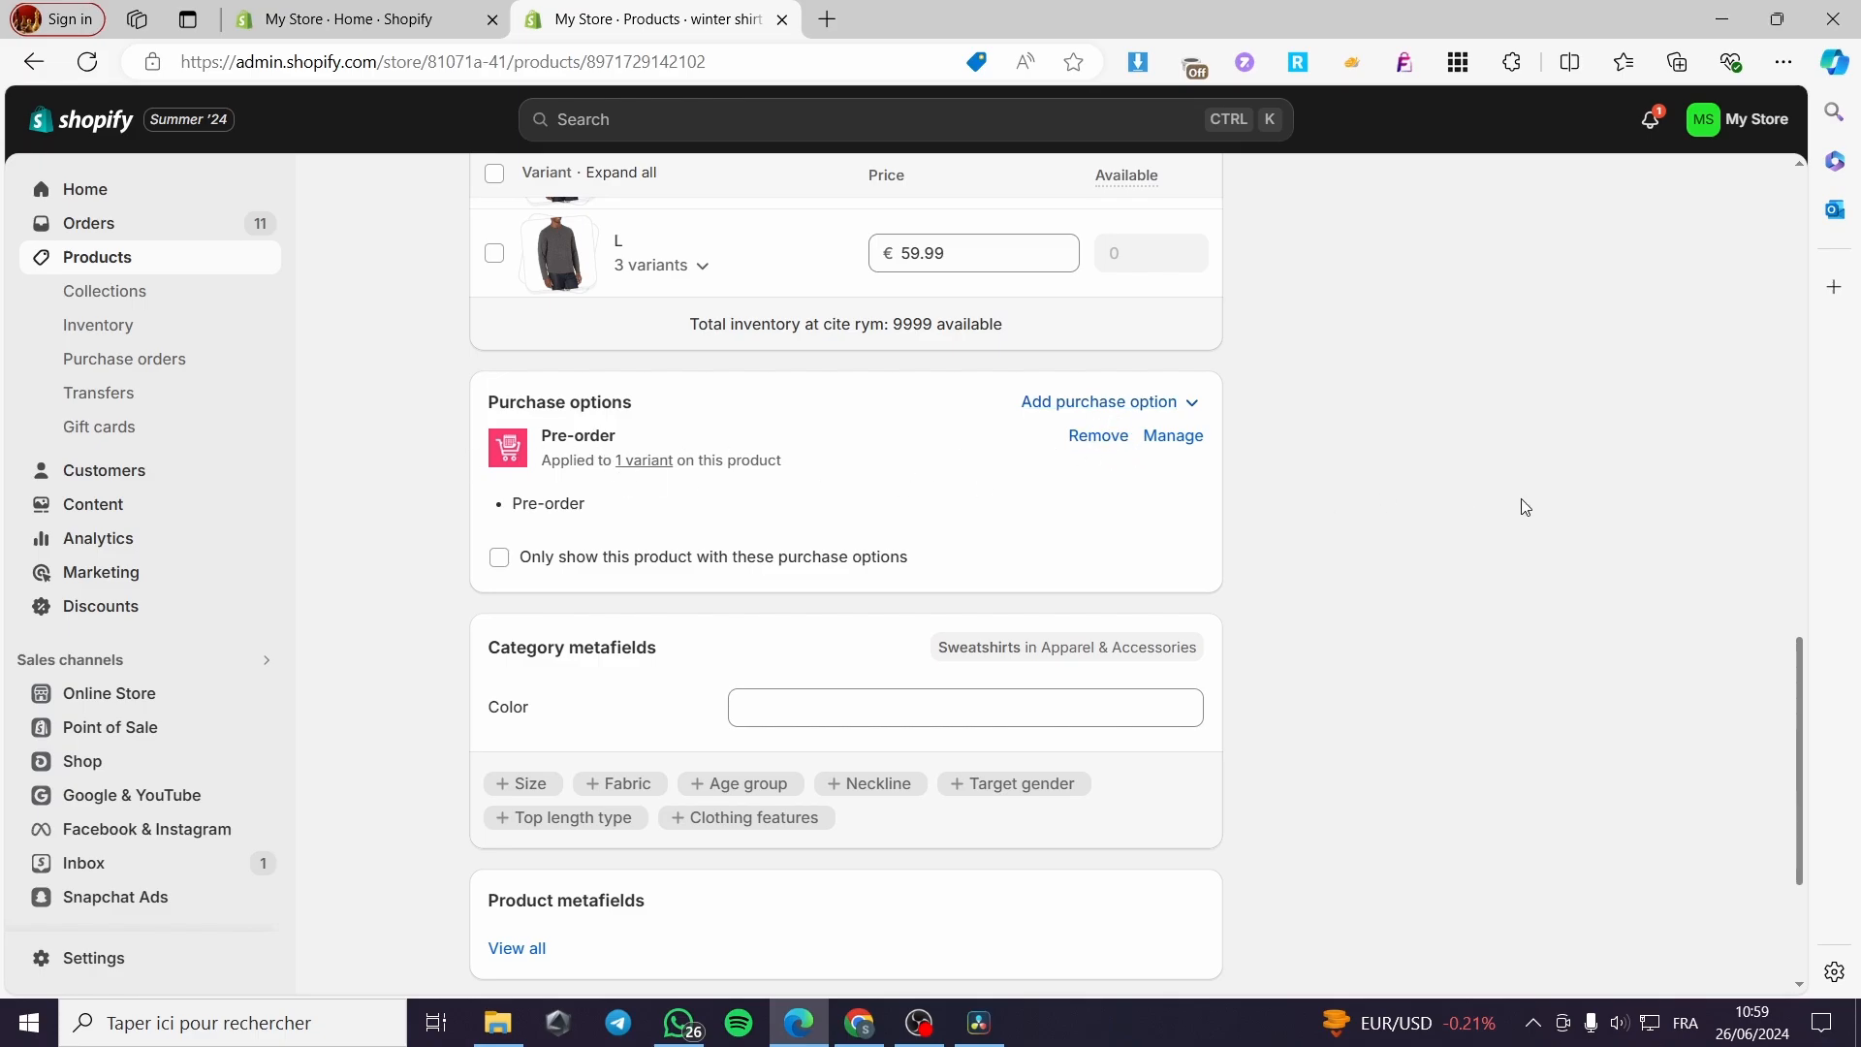
scroll(1525, 506, "up", 4)
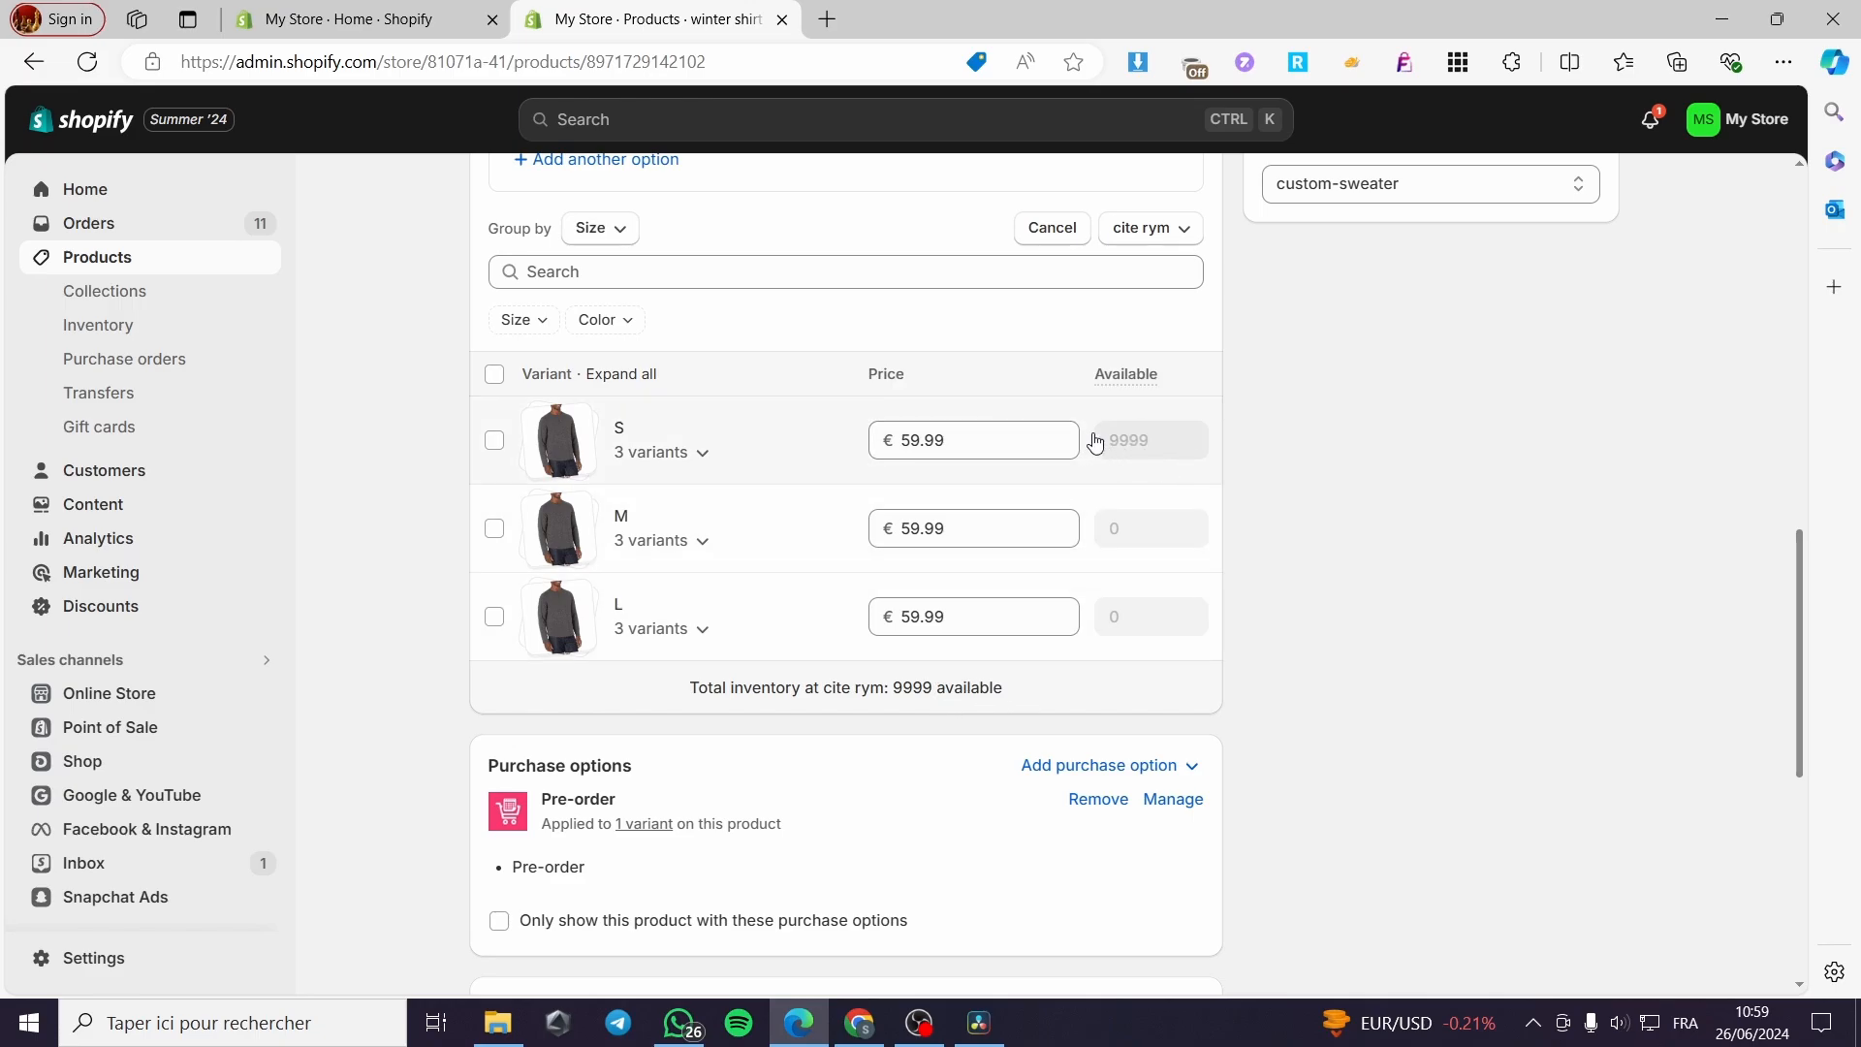
Set the available quantity of all the winter shirt's size S variants to 0 at the cite rym location and save the product.
scroll(1075, 444, "up", 3)
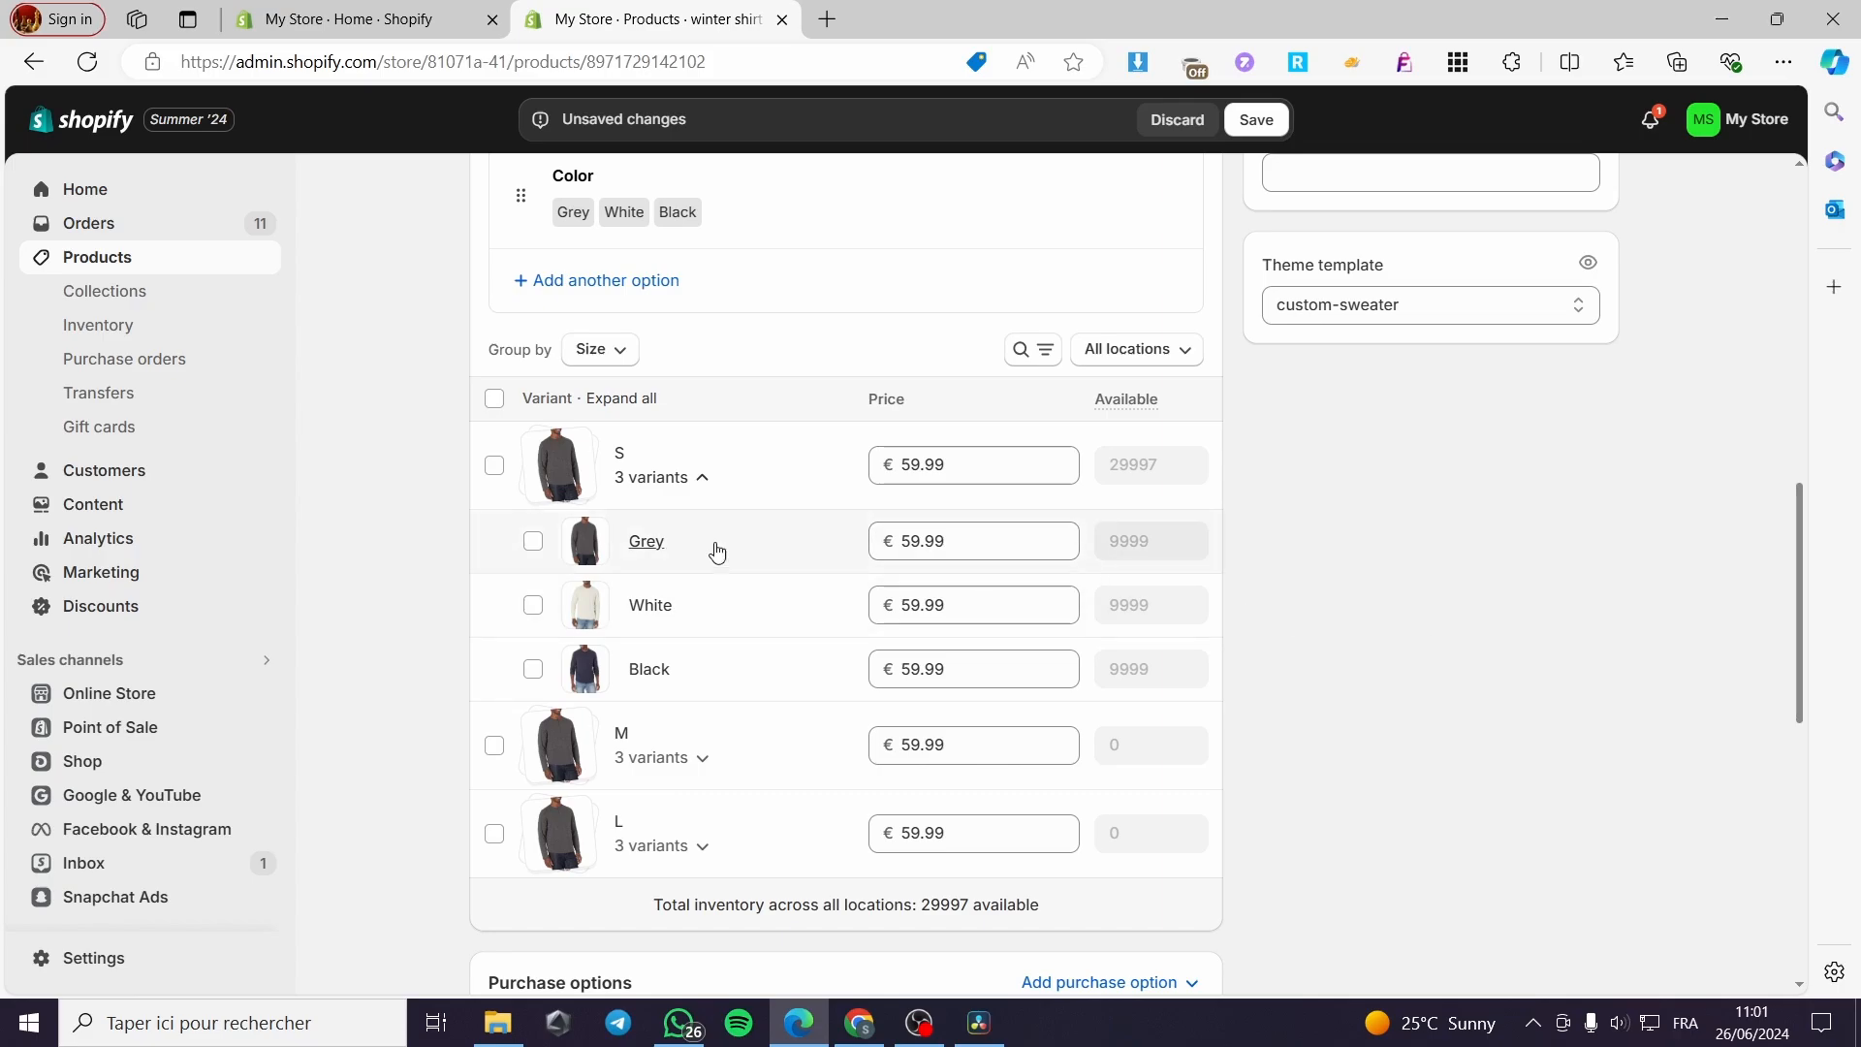
scroll(644, 520, "up", 2)
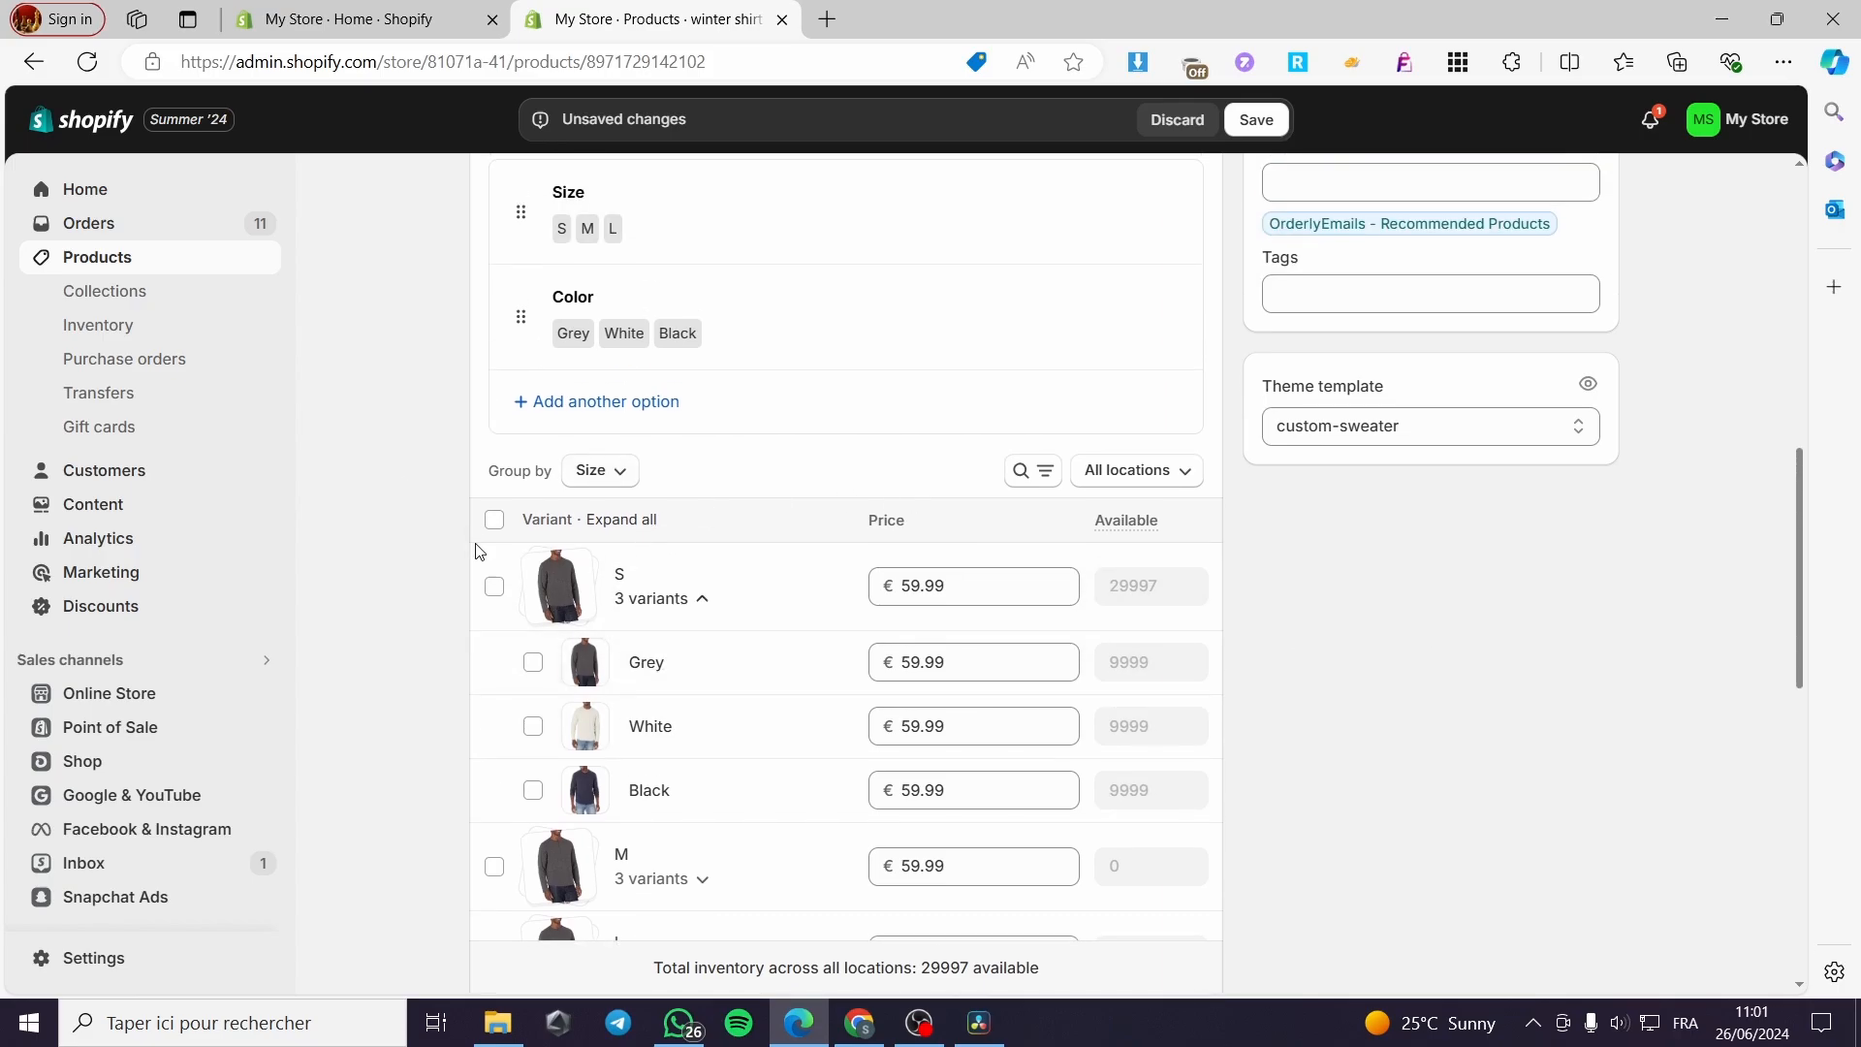
scroll(776, 616, "down", 4)
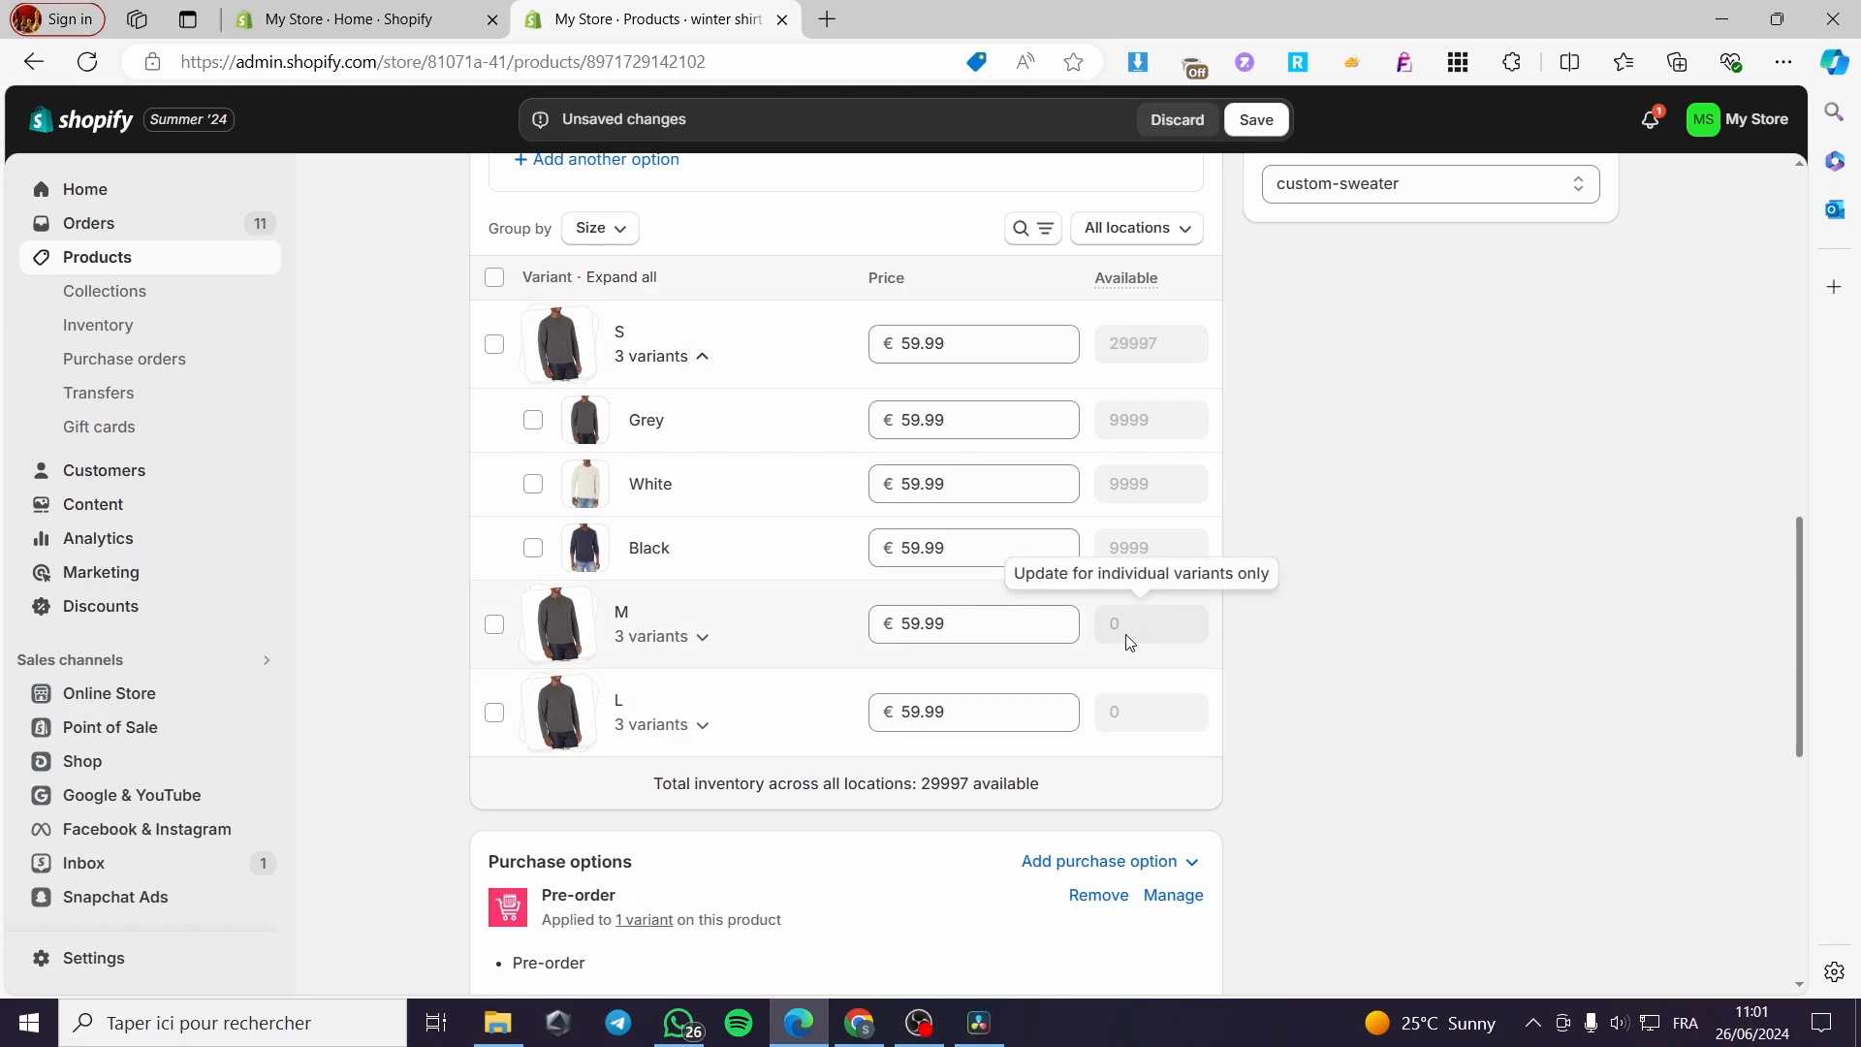
left_click(495, 346)
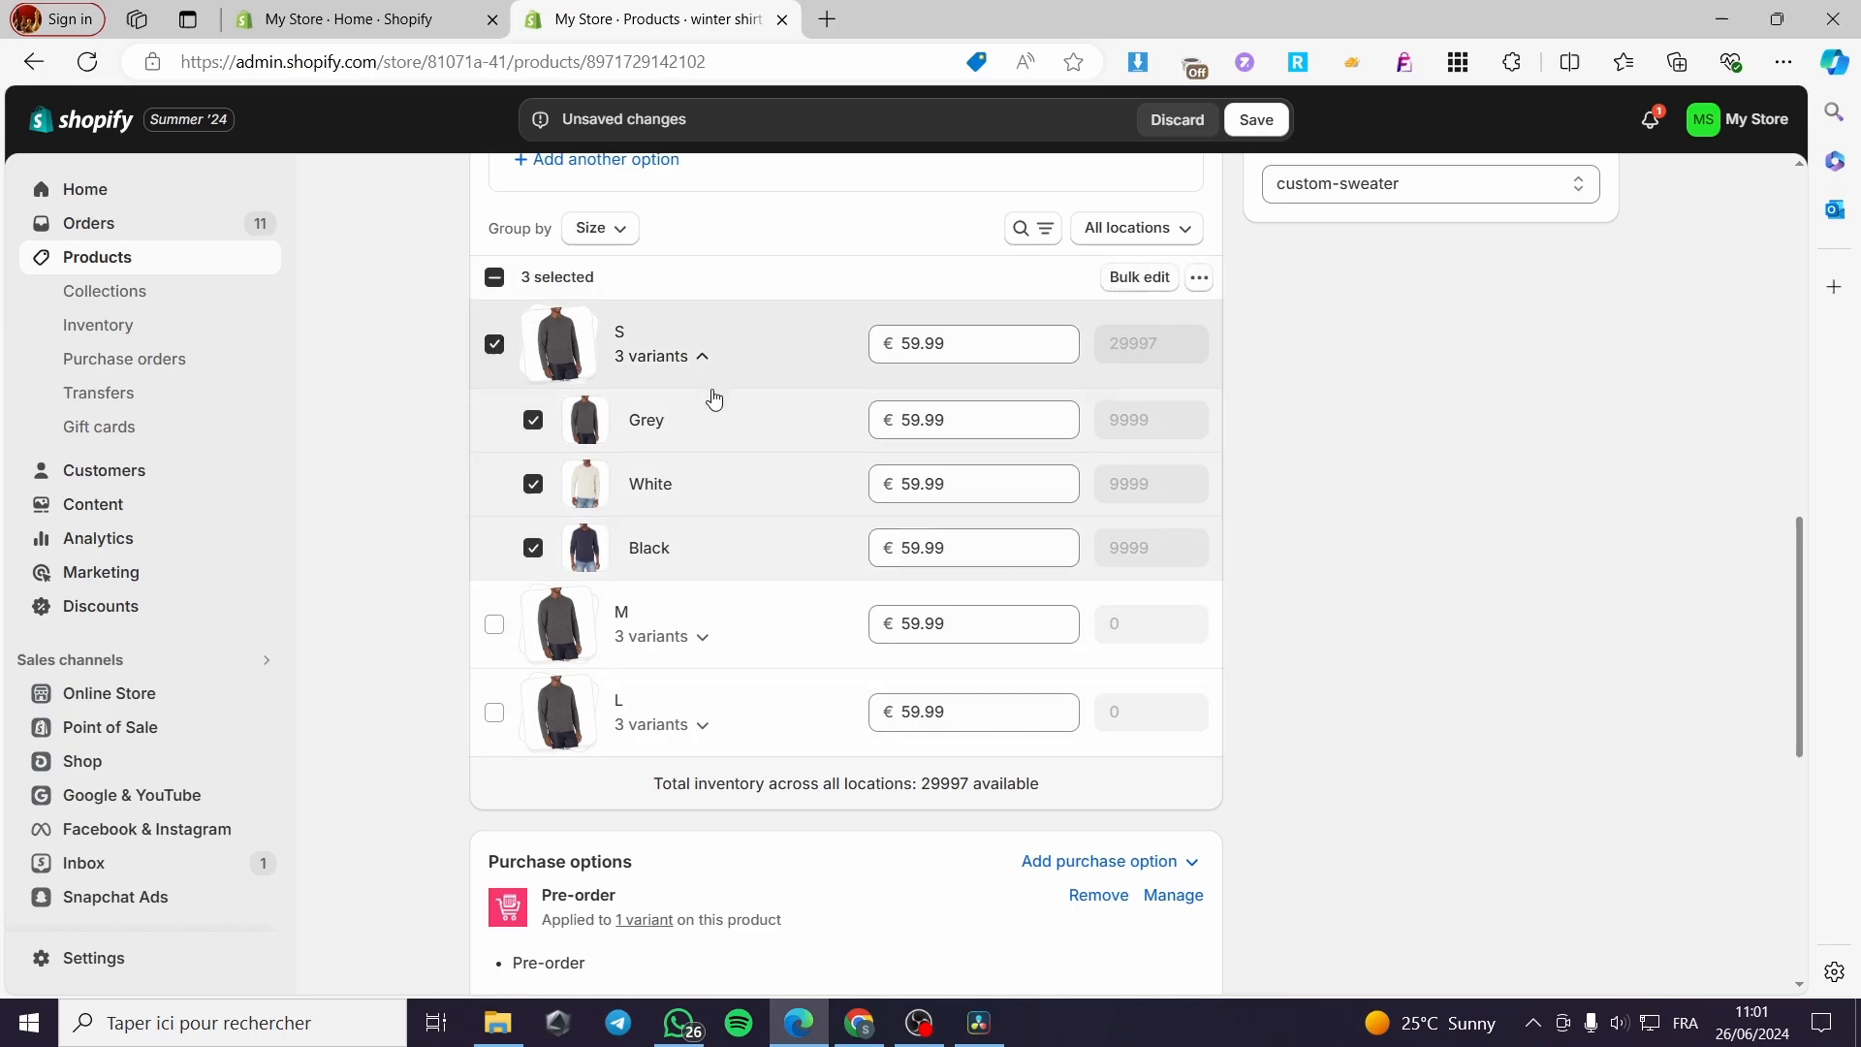
left_click(1199, 280)
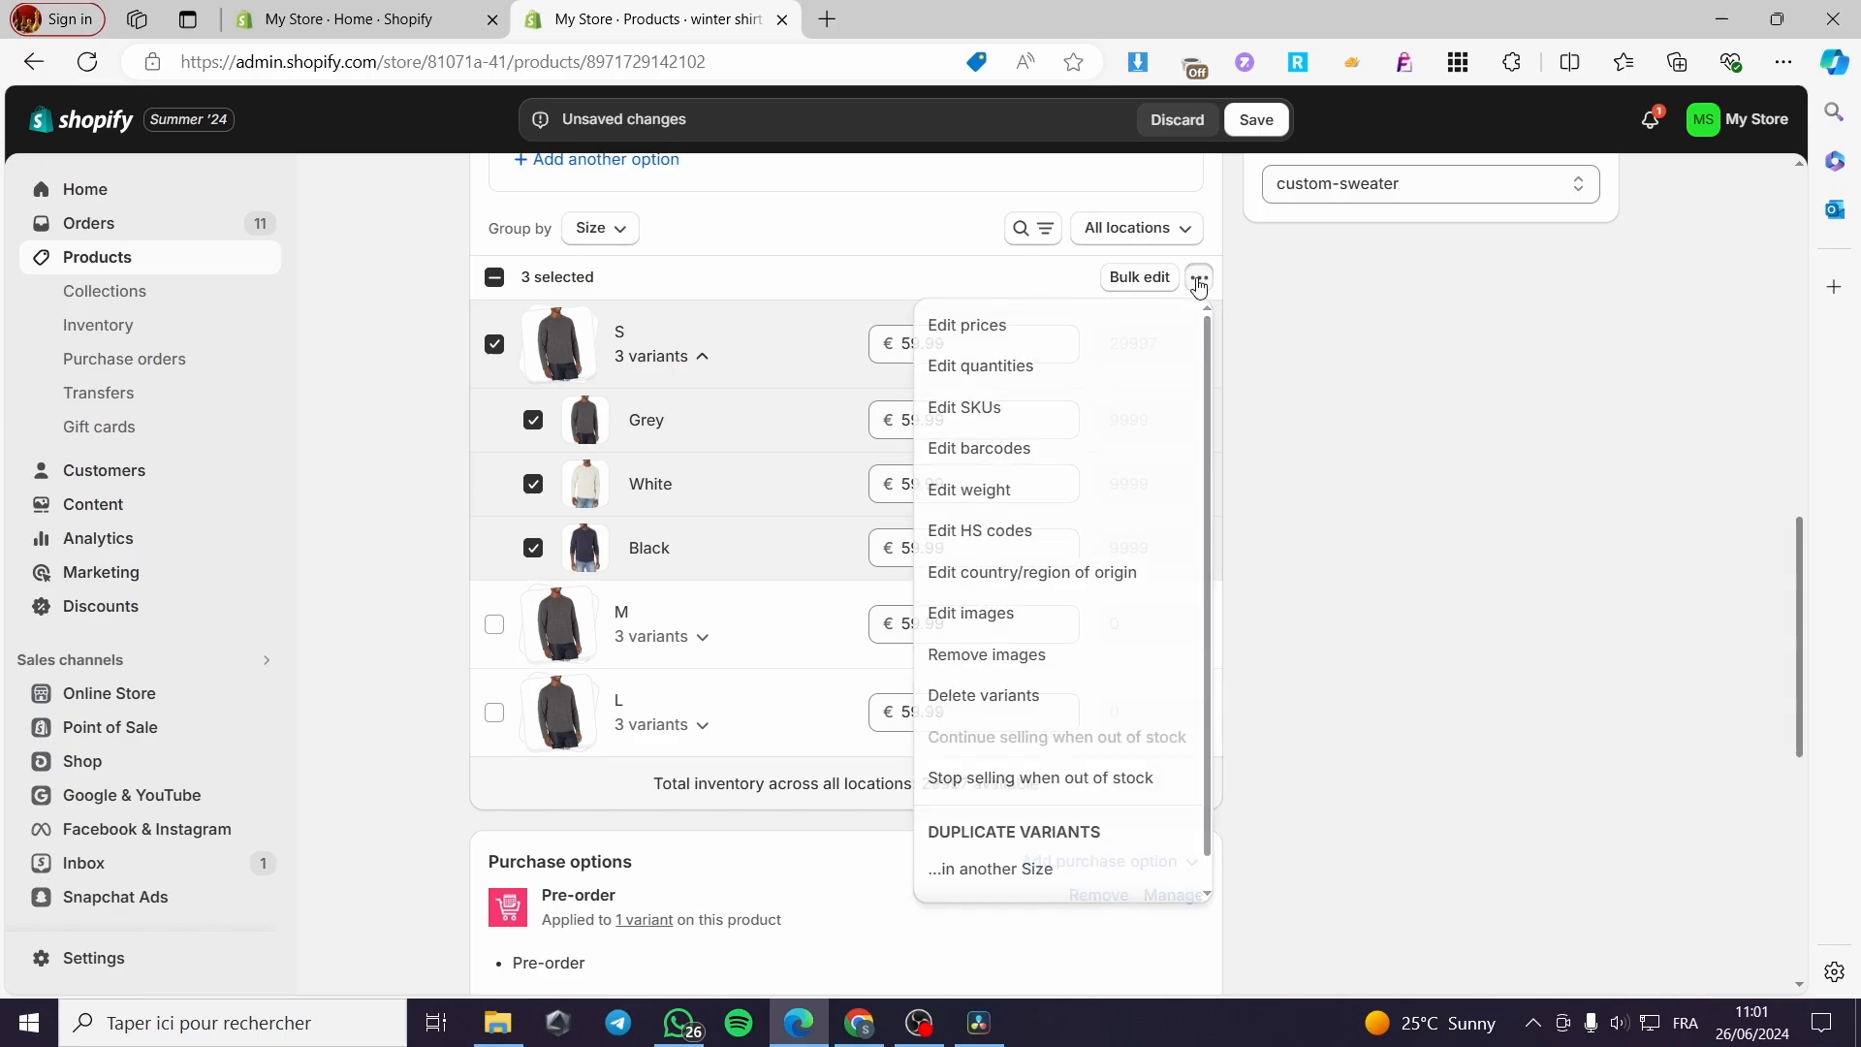
left_click(1072, 386)
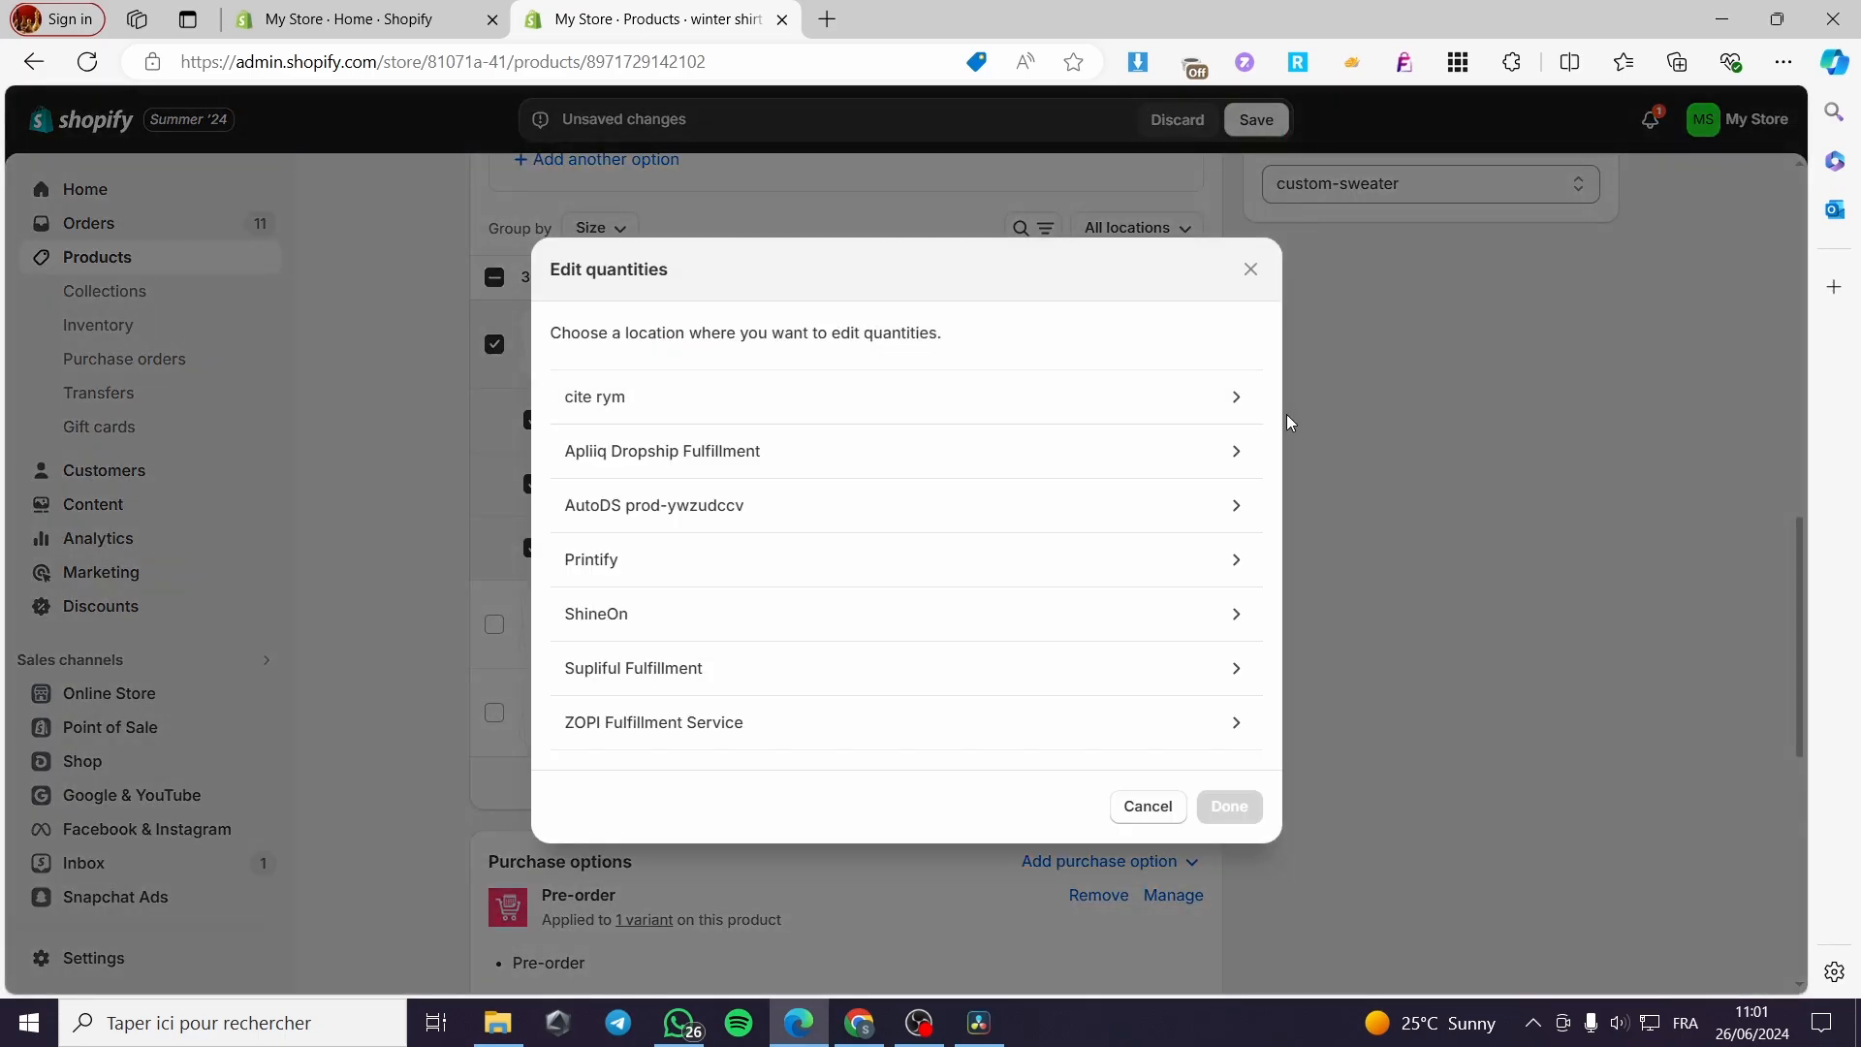
left_click(1201, 414)
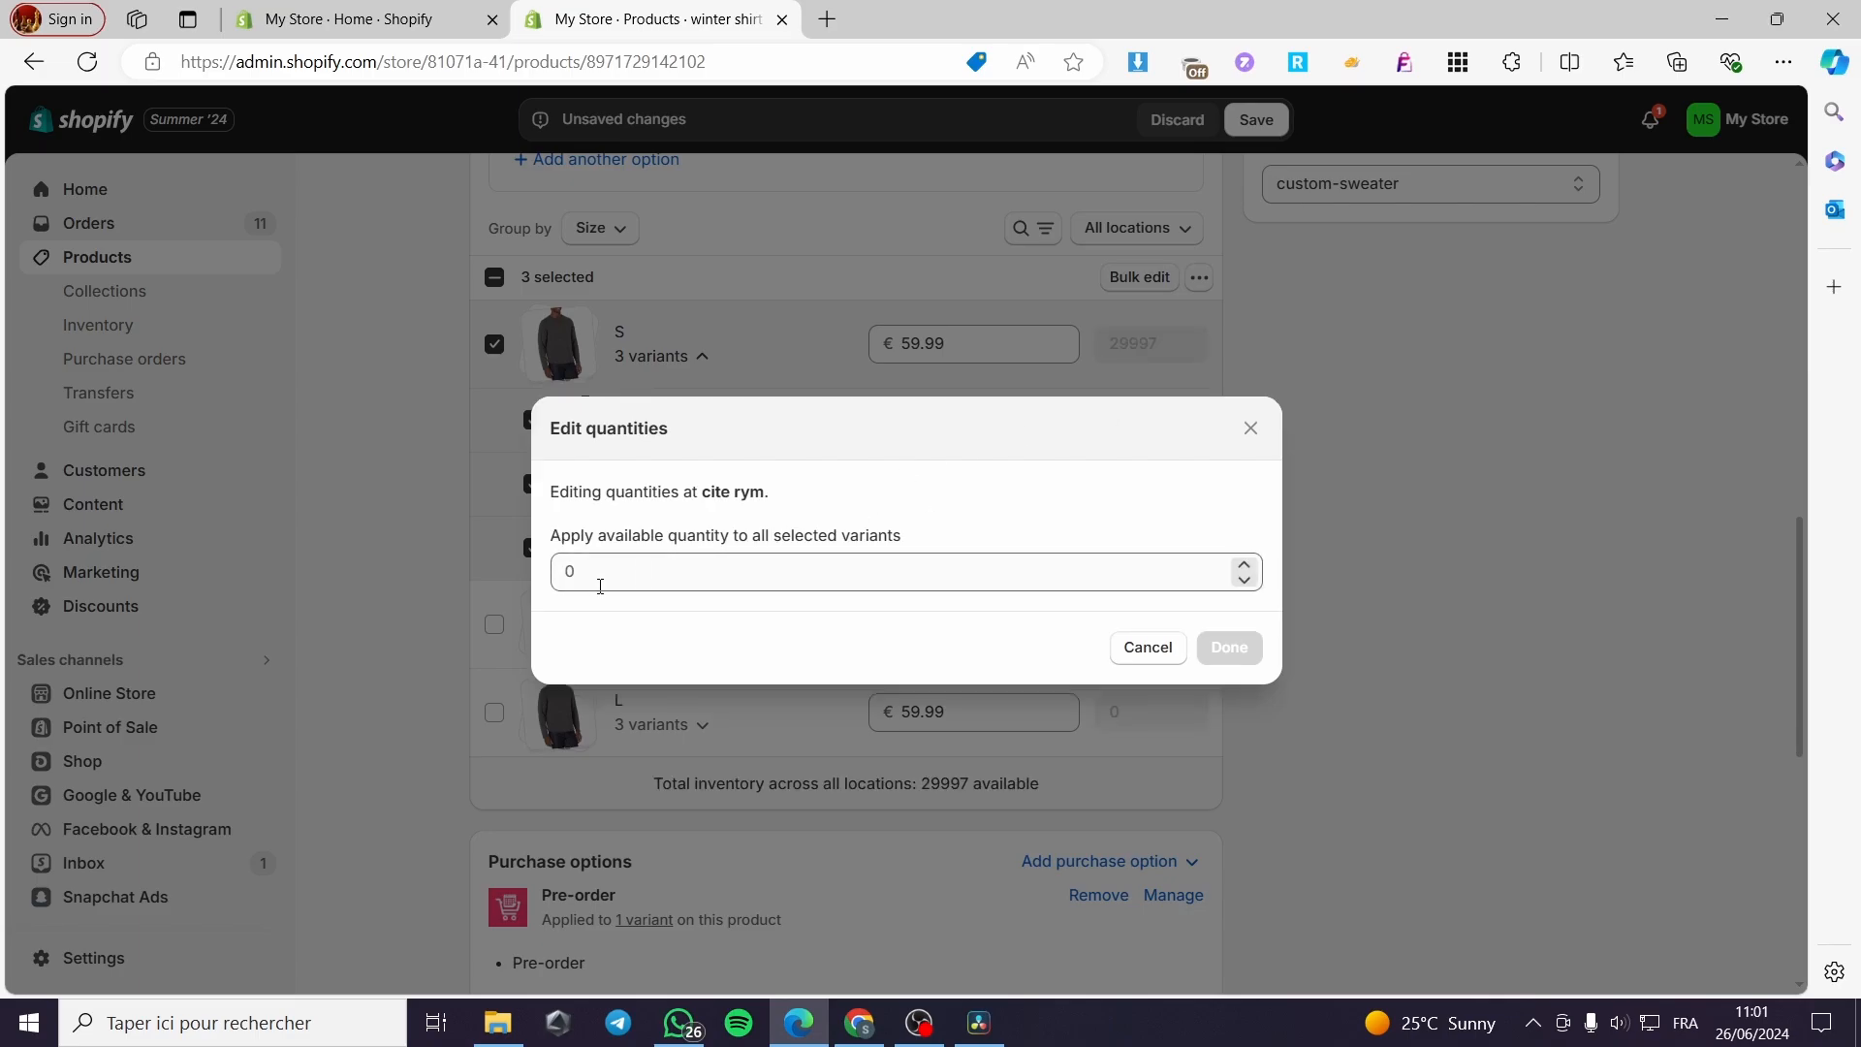
left_click(584, 573)
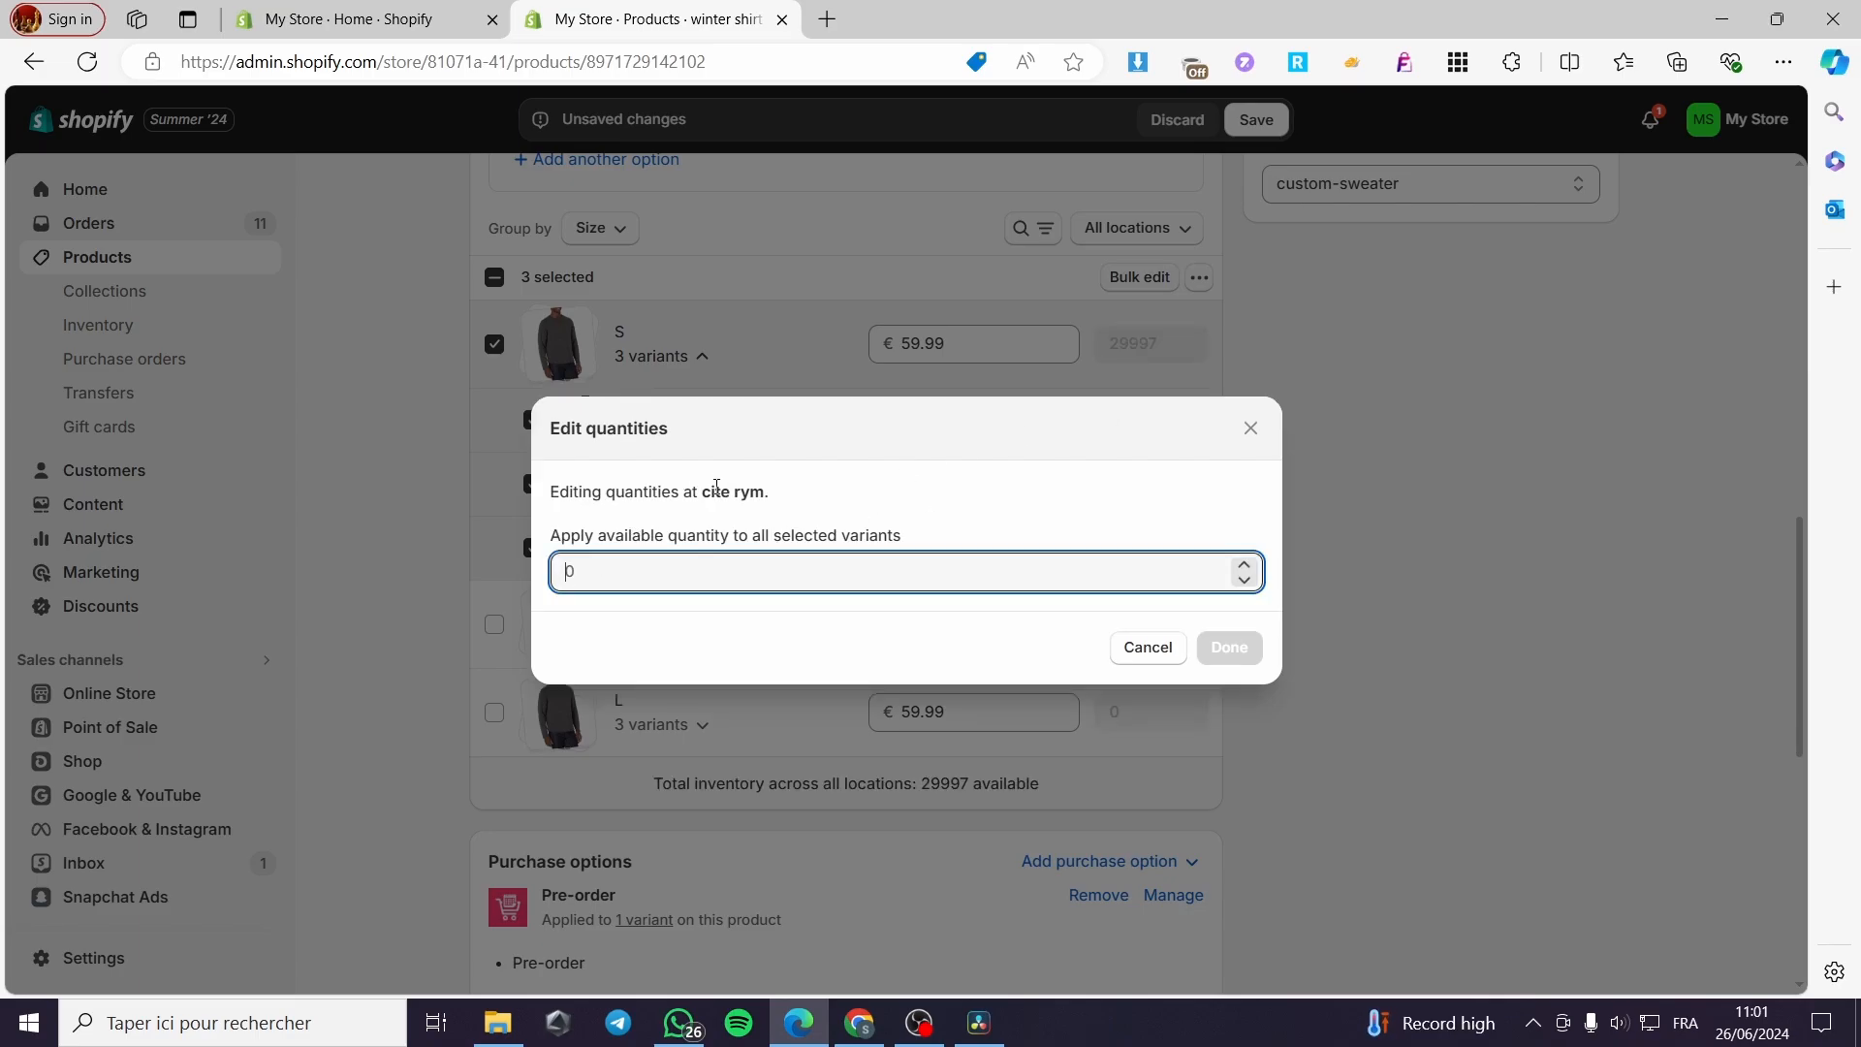
type("0")
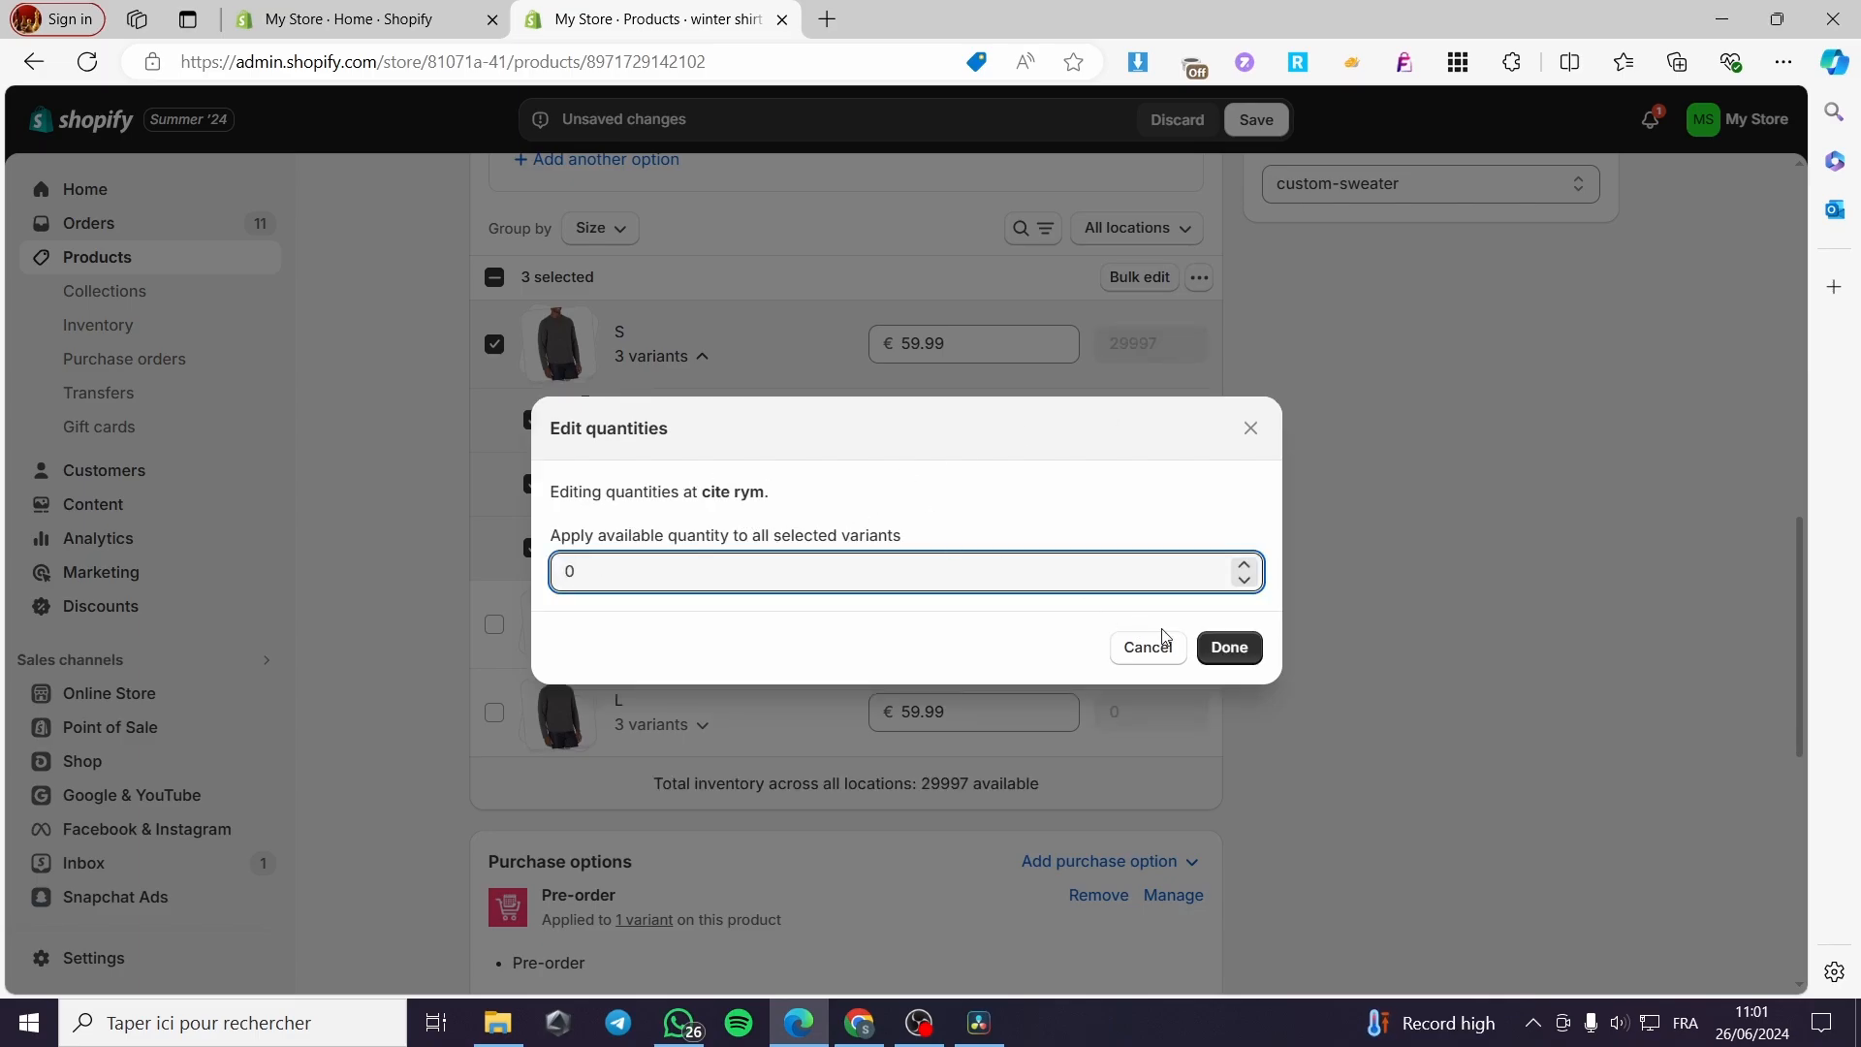
left_click(1229, 647)
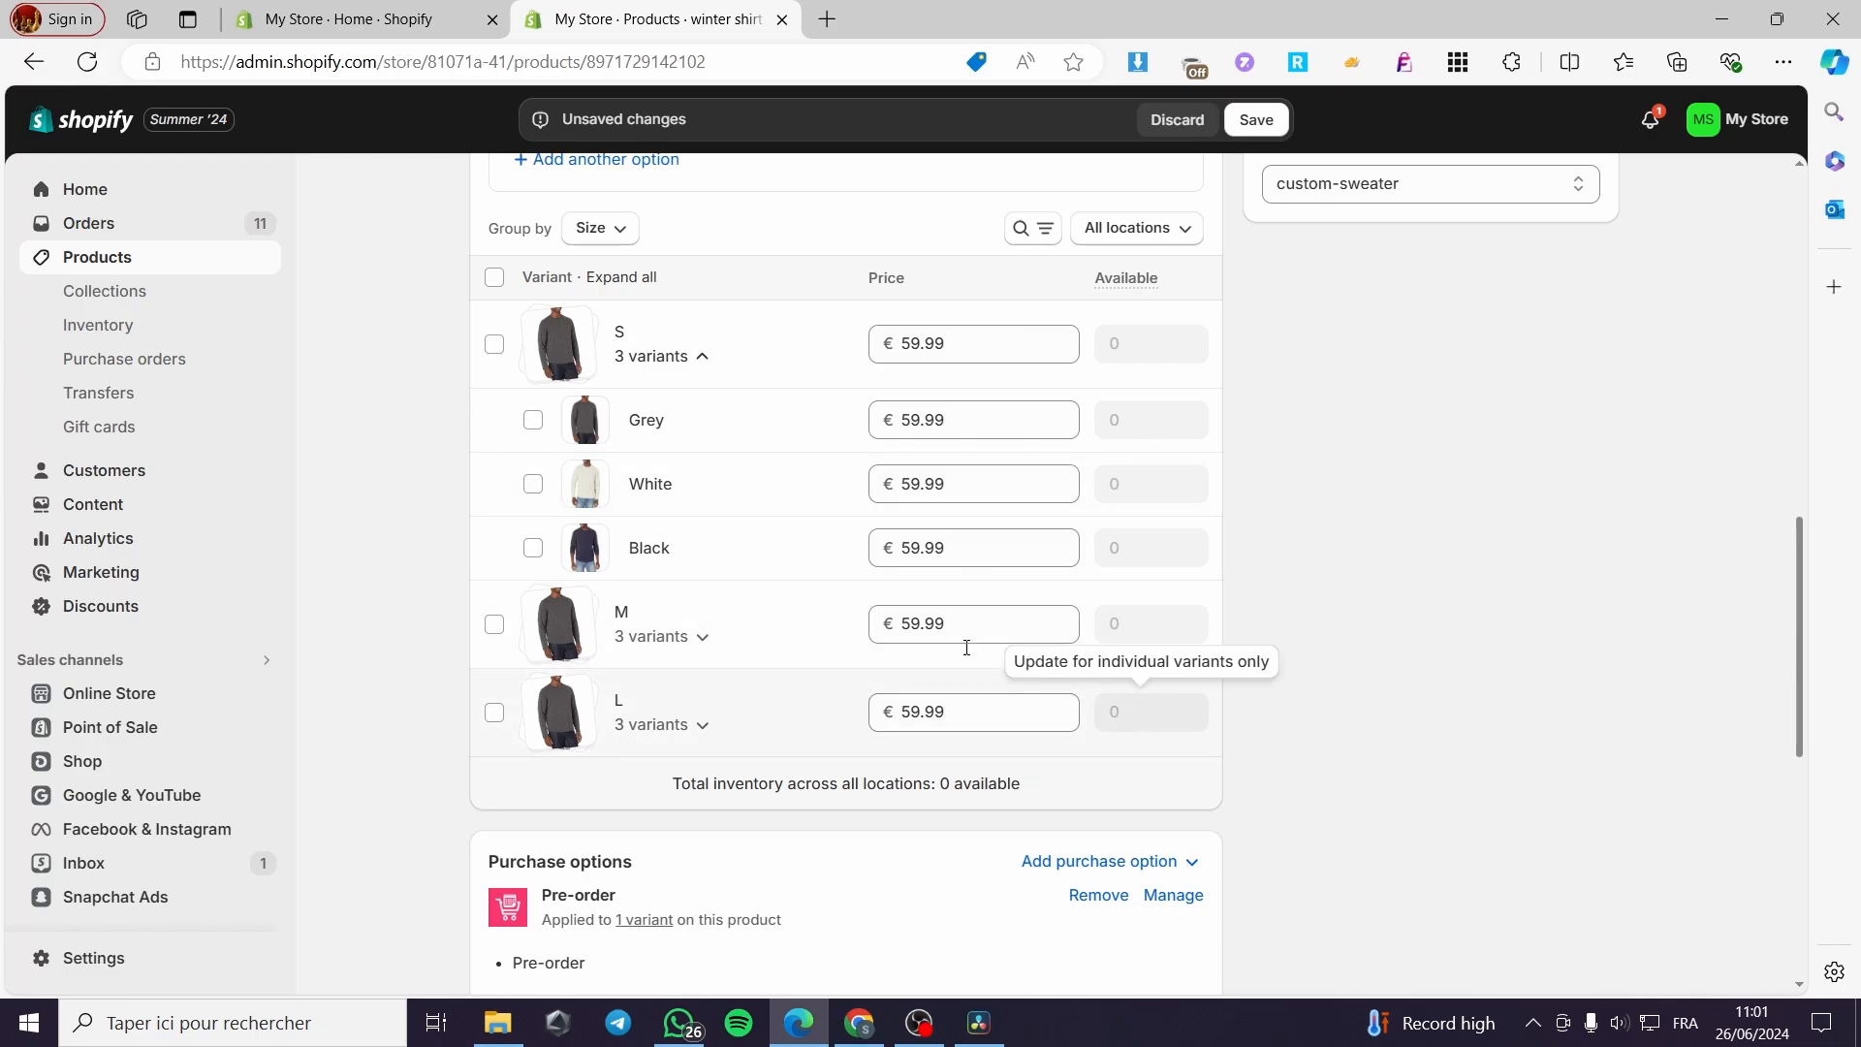
scroll(1642, 168, "up", 1)
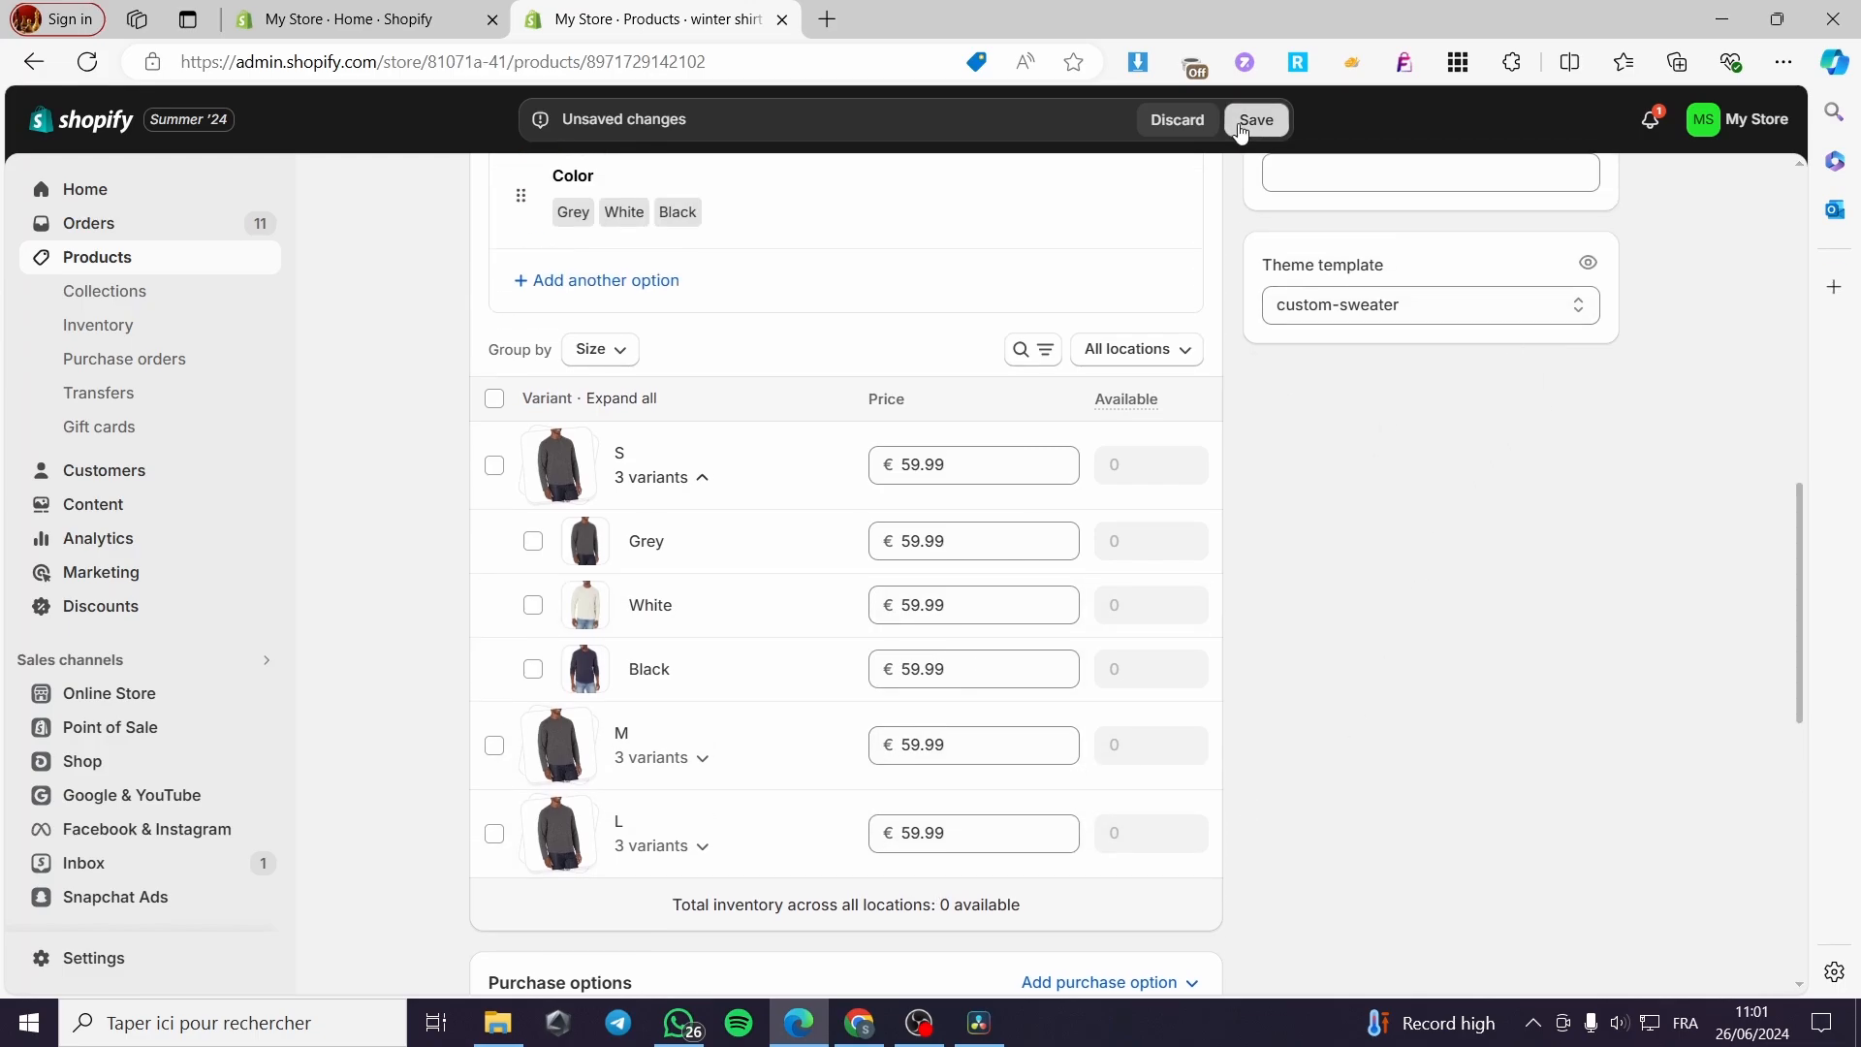
left_click(1242, 131)
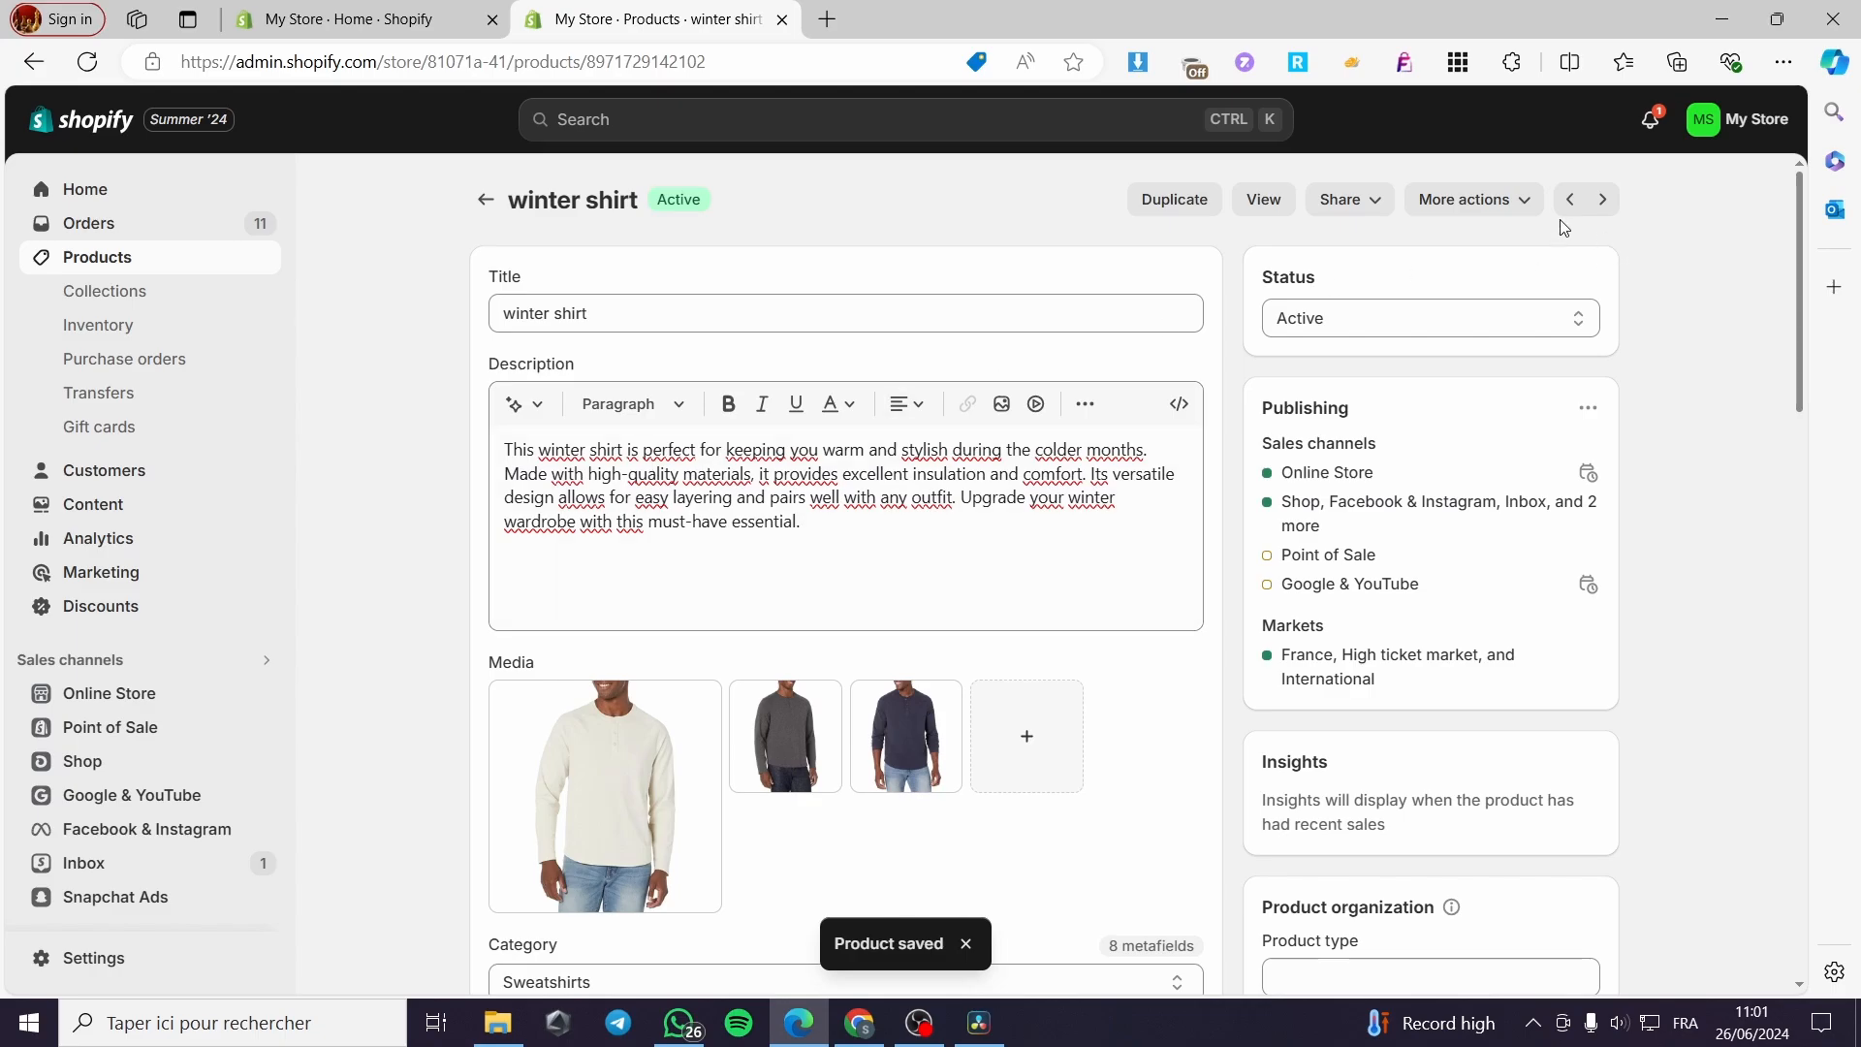
View the winter shirt on the online storefront and inspect its variant and purchase options.
left_click(1266, 198)
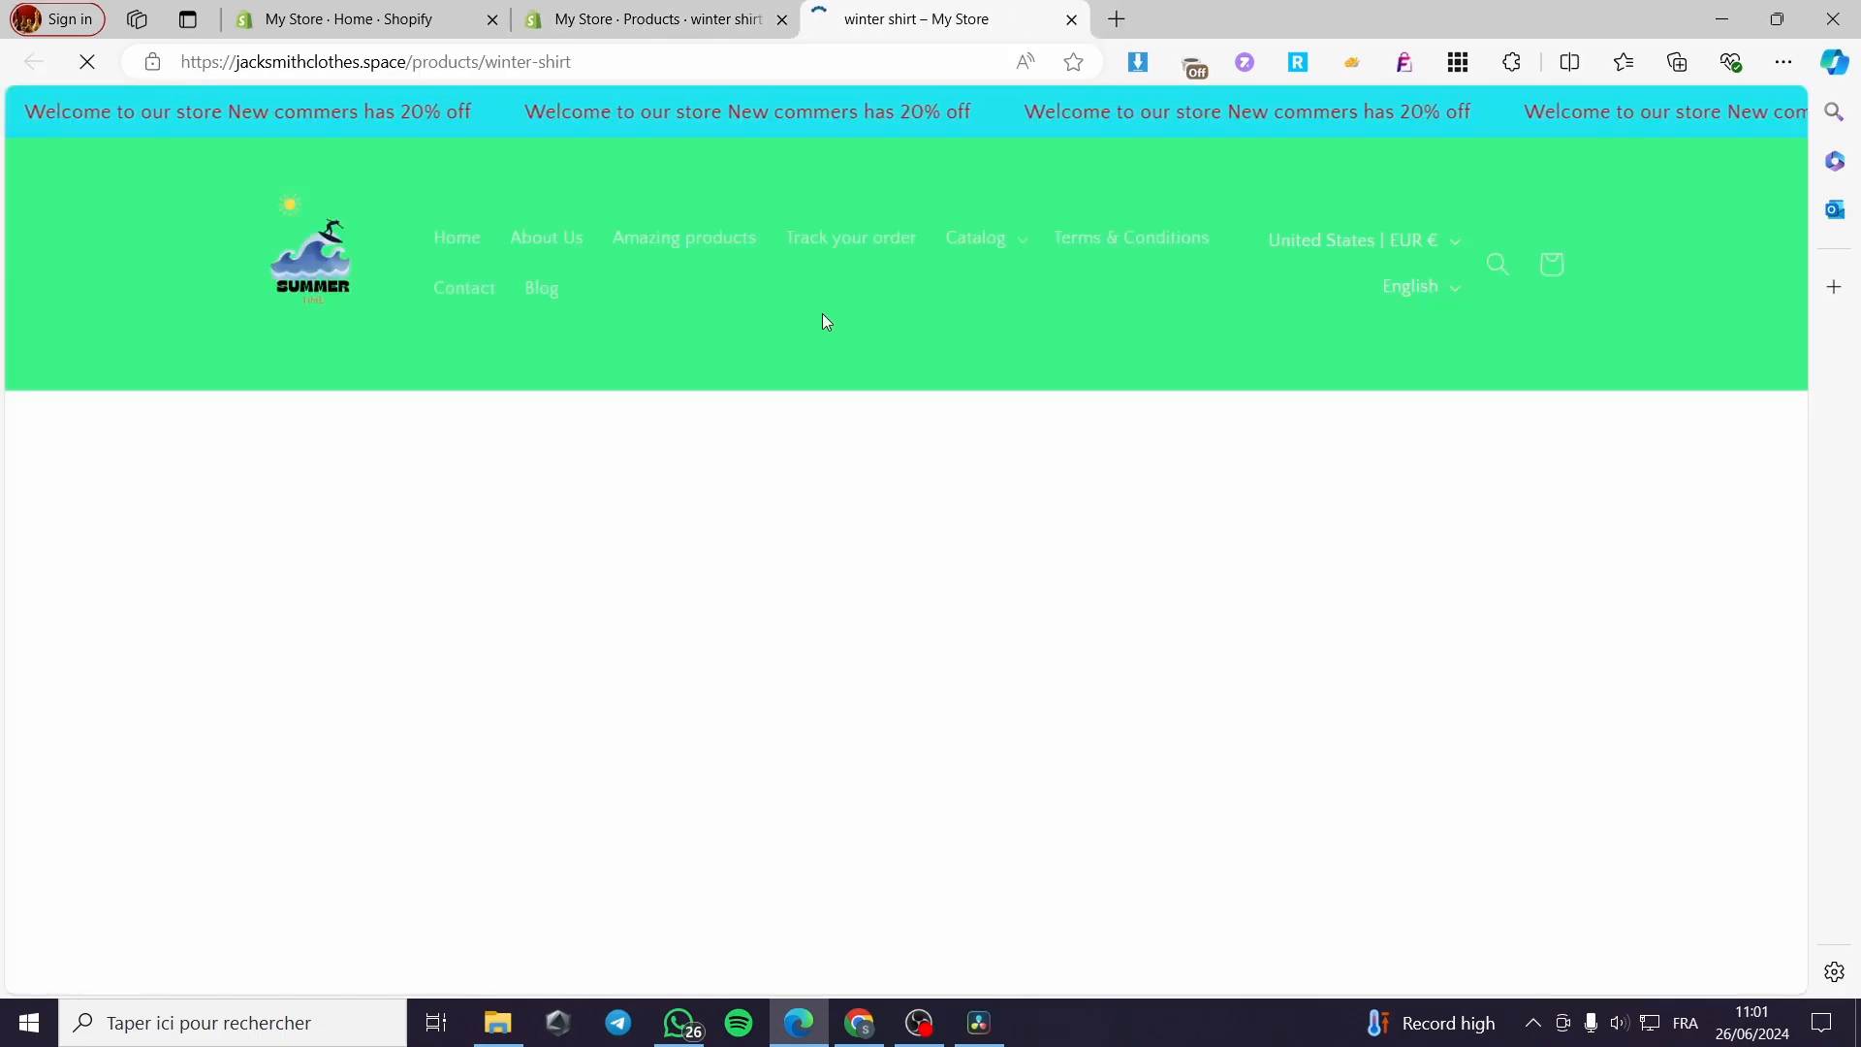
scroll(582, 566, "down", 3)
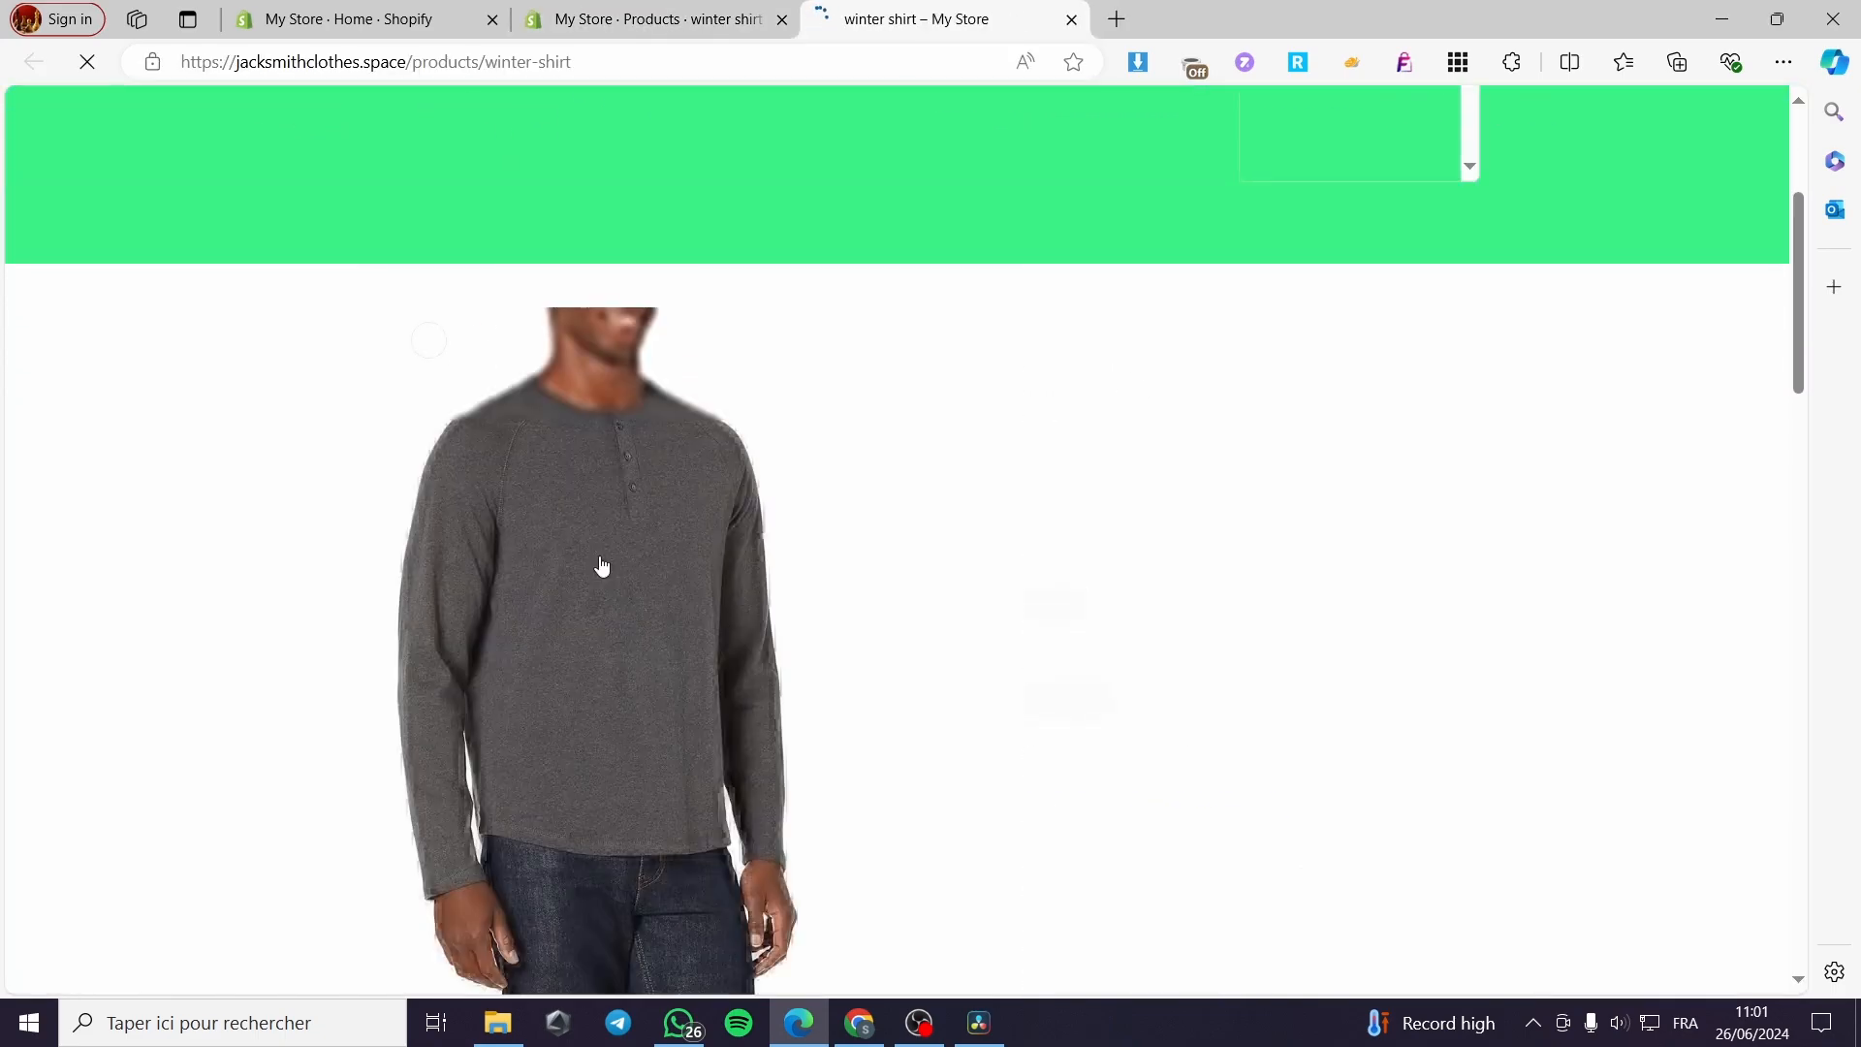
scroll(1010, 502, "down", 9)
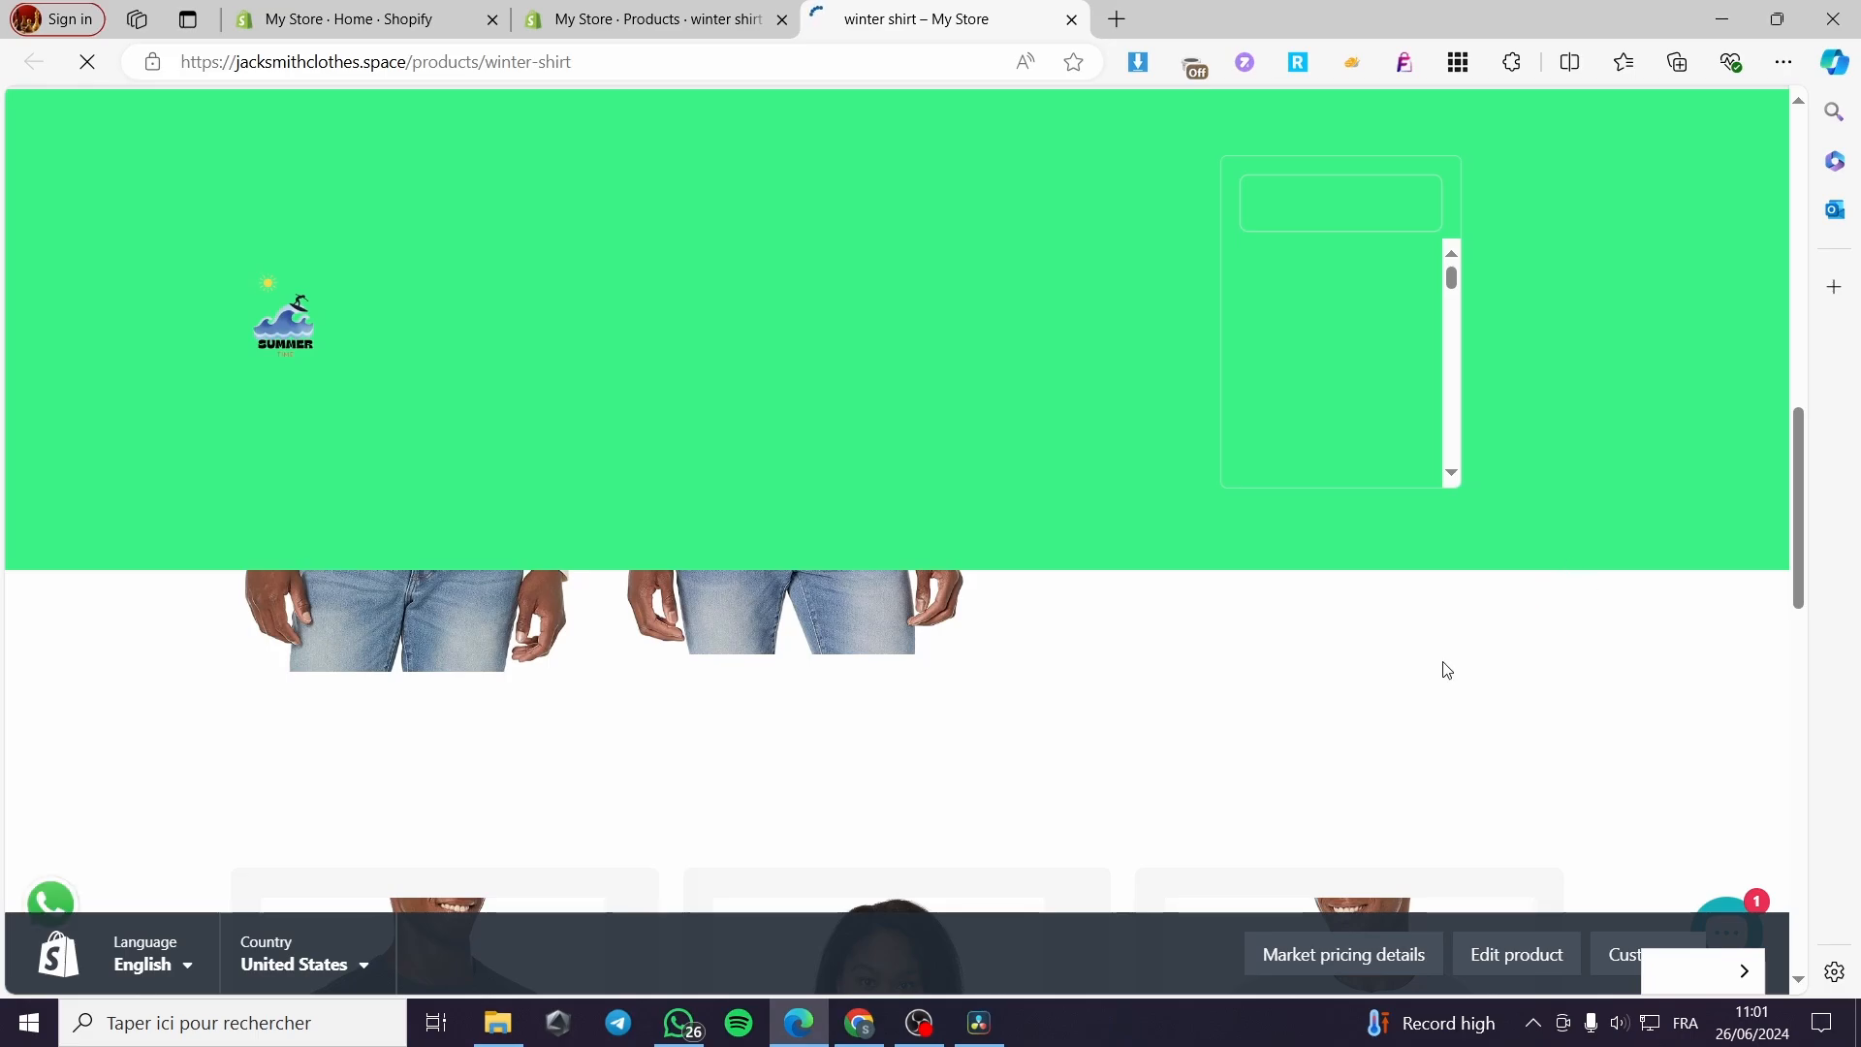
scroll(1447, 664, "down", 4)
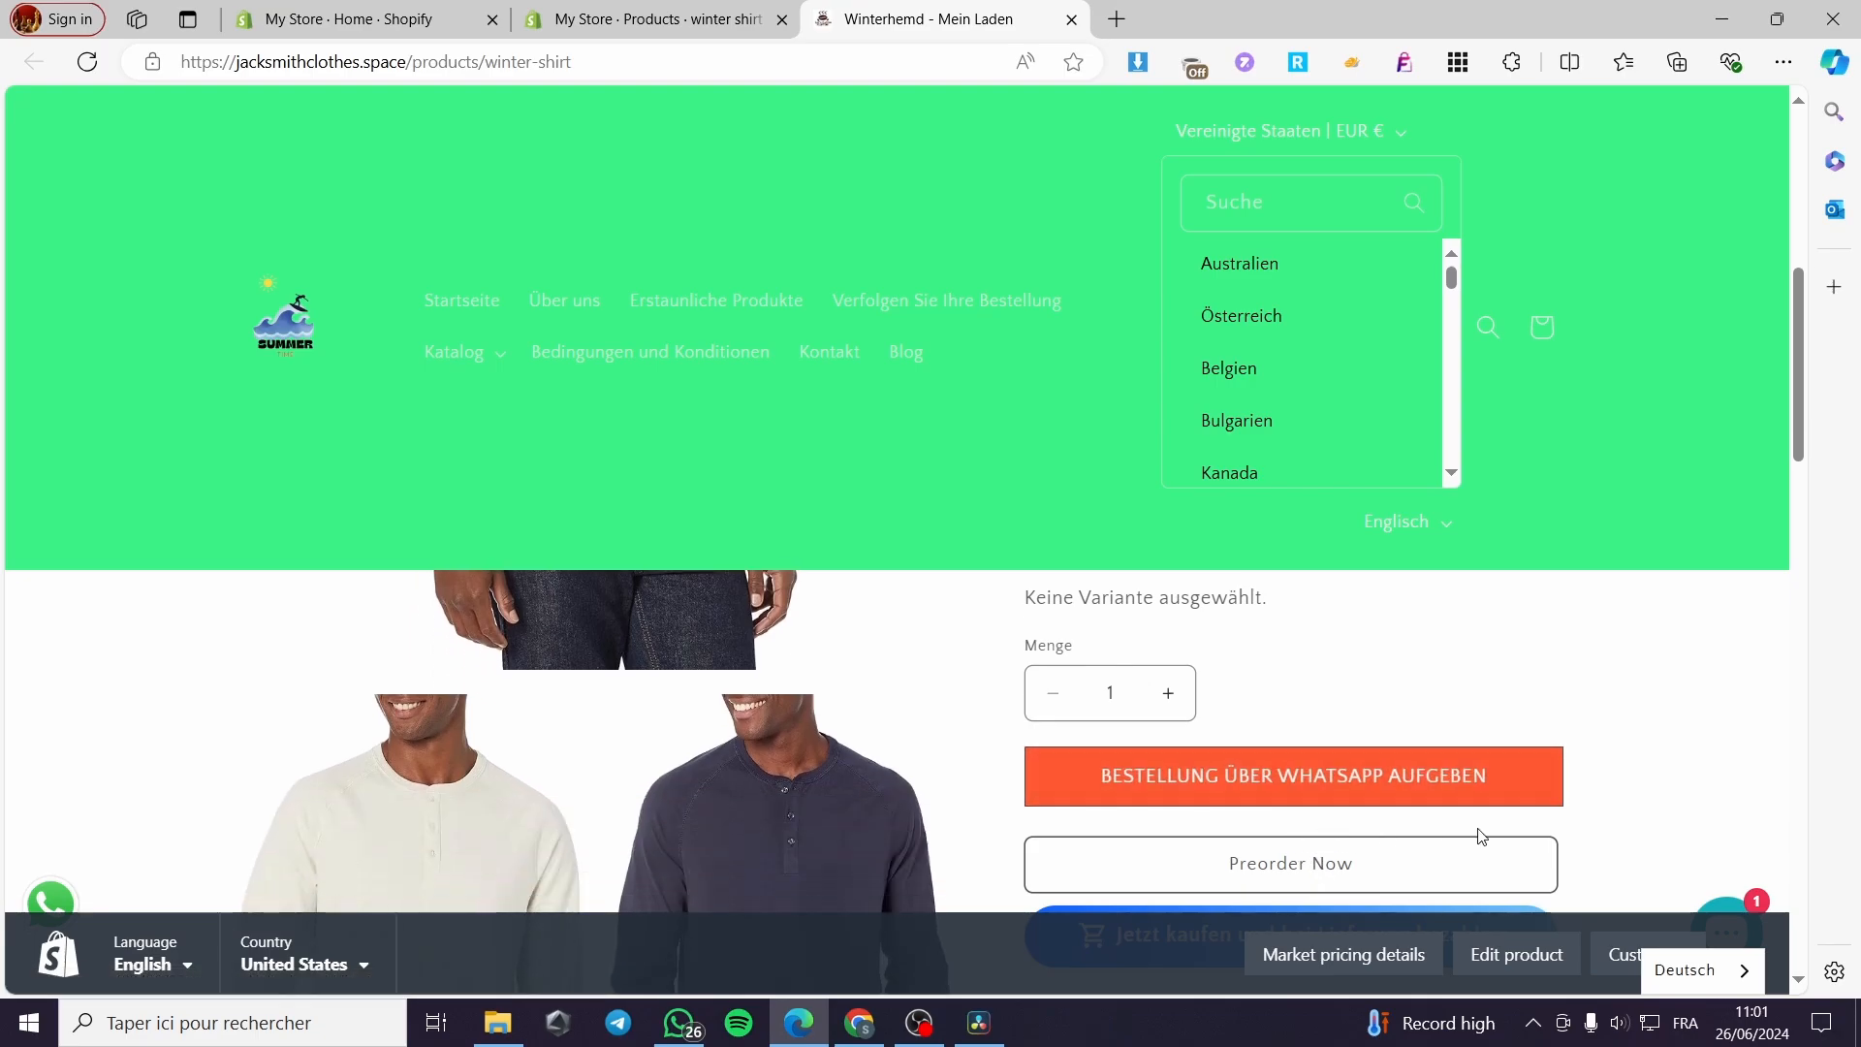
scroll(1478, 838, "down", 2)
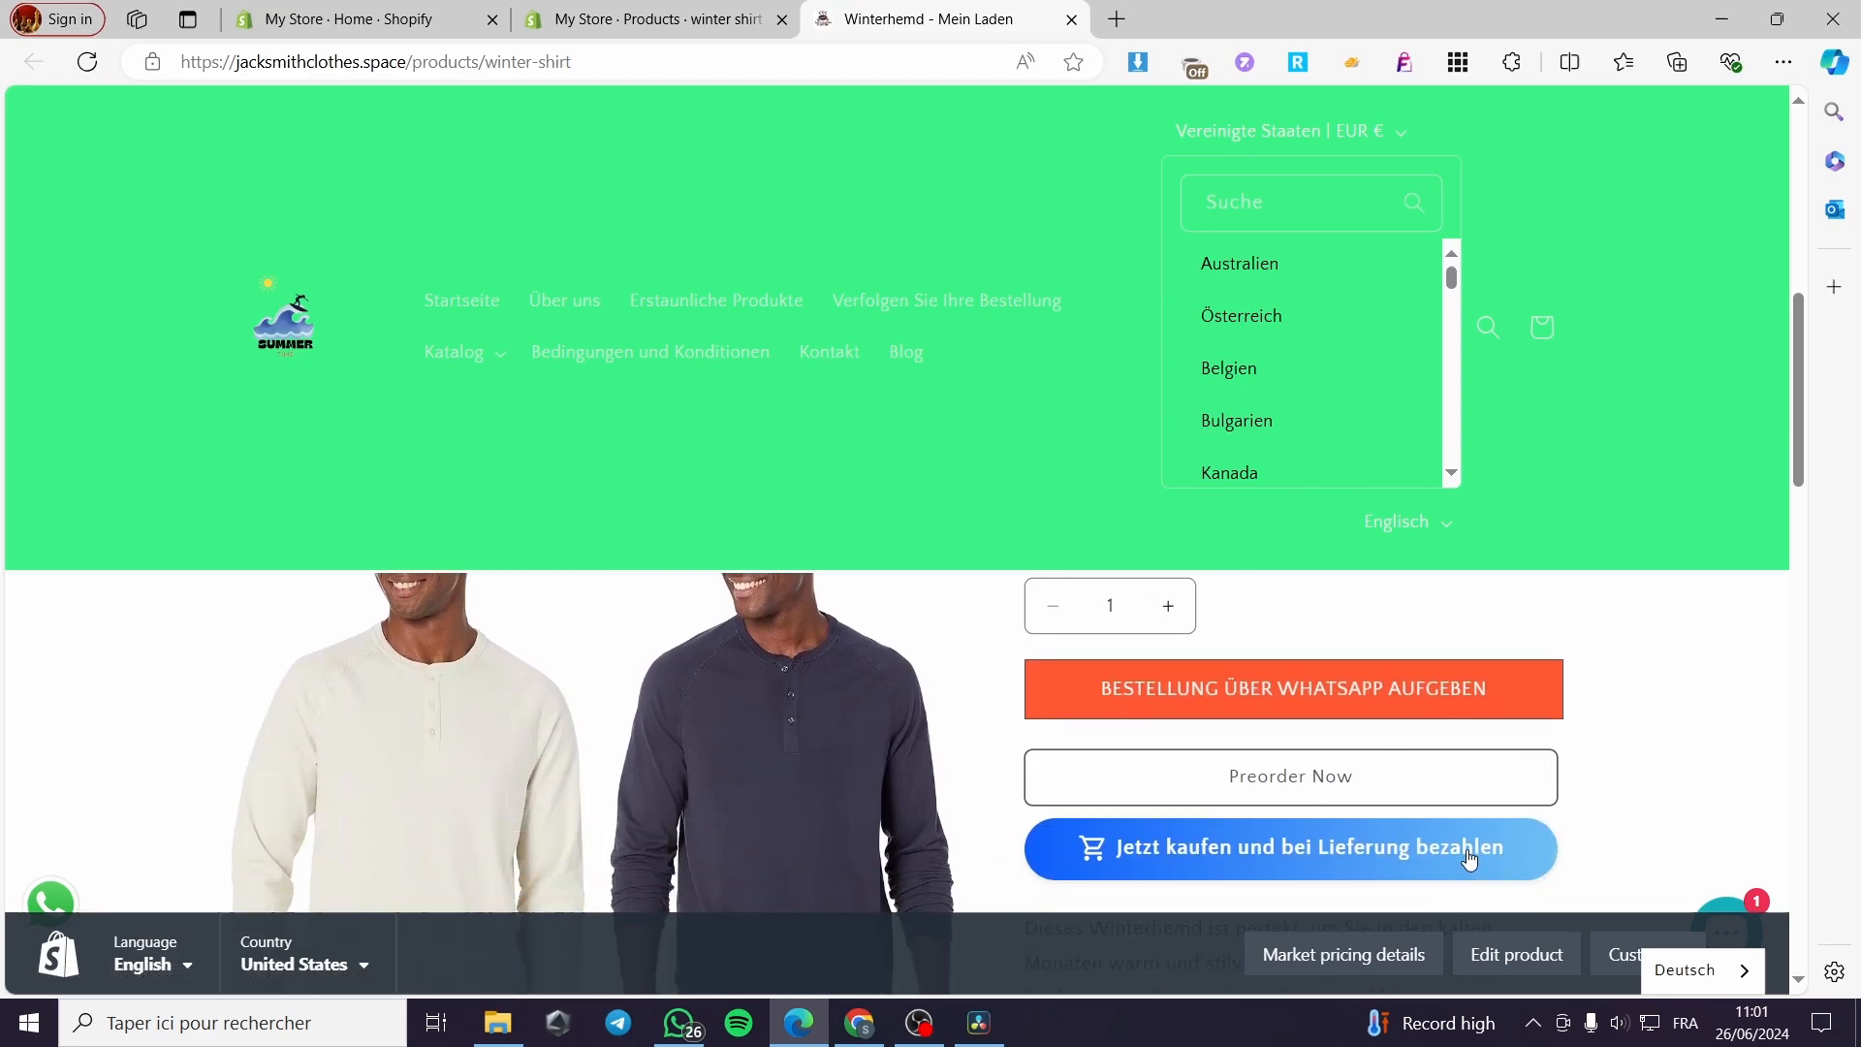
left_click(1401, 133)
scroll(1293, 310, "down", 3)
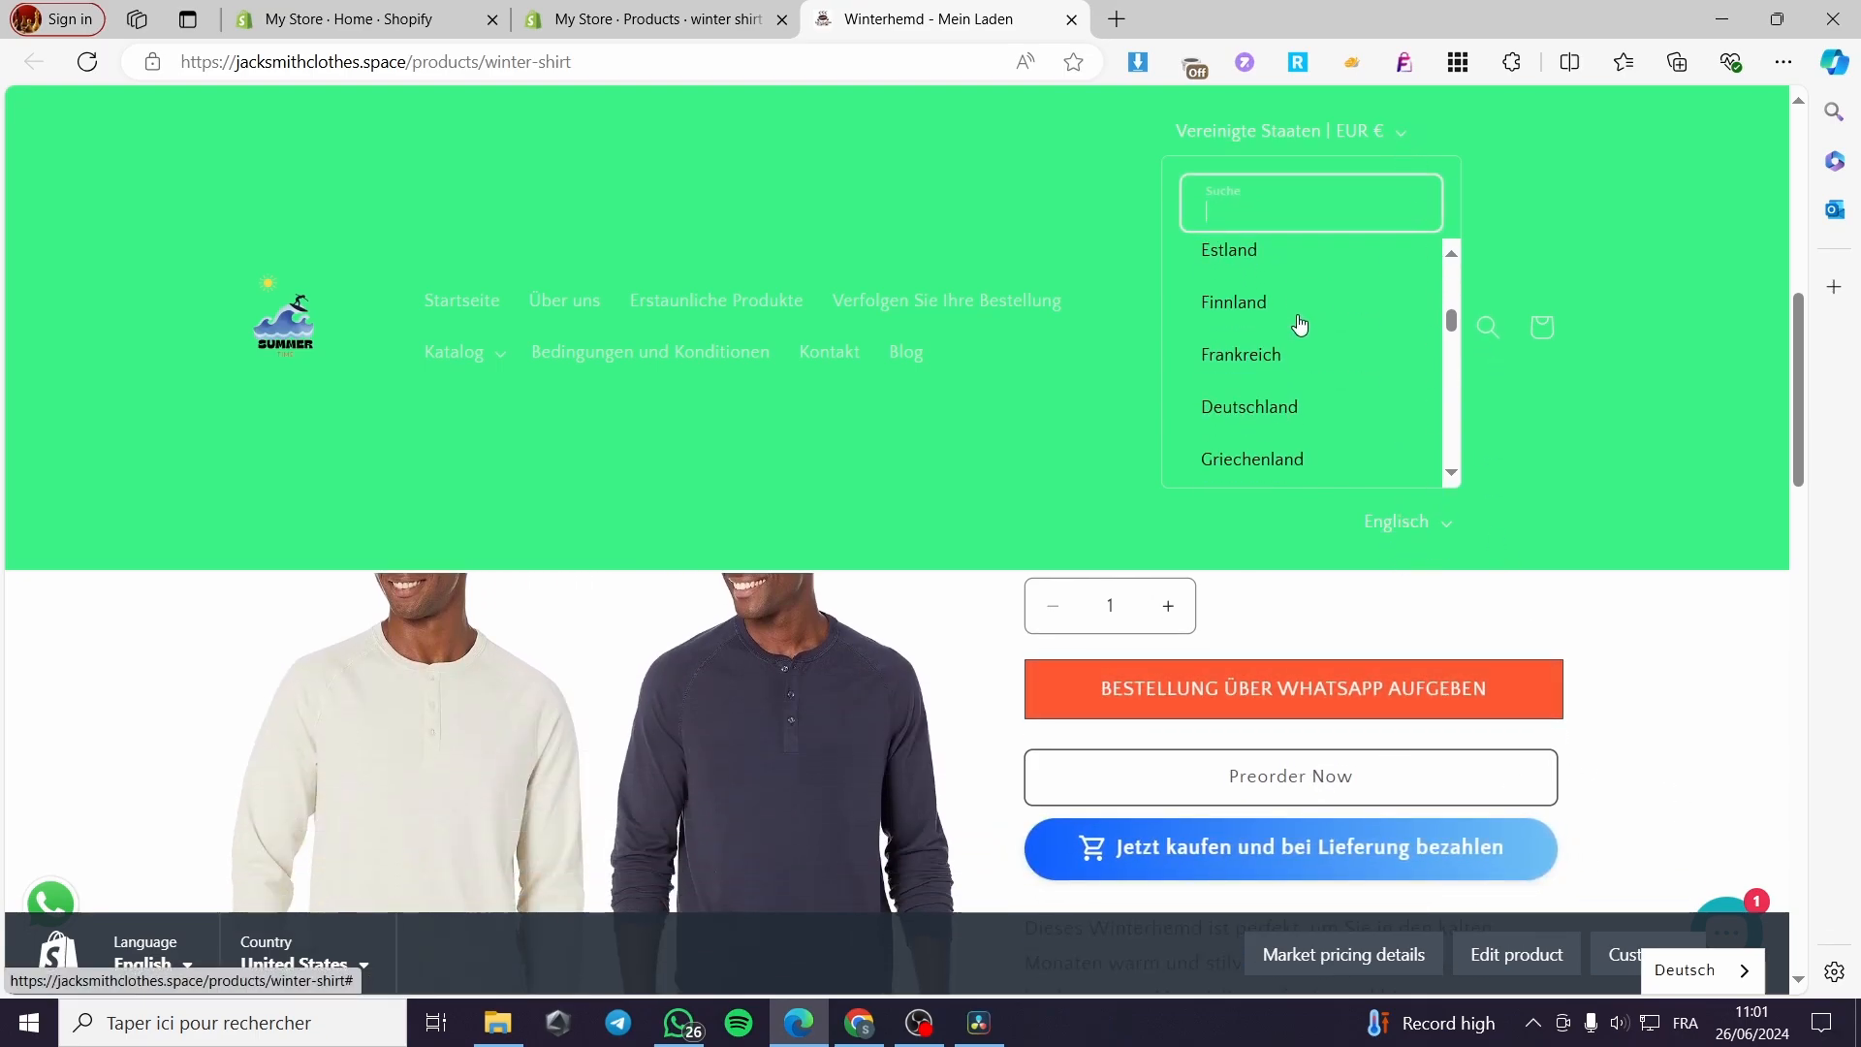
scroll(1299, 426, "down", 4)
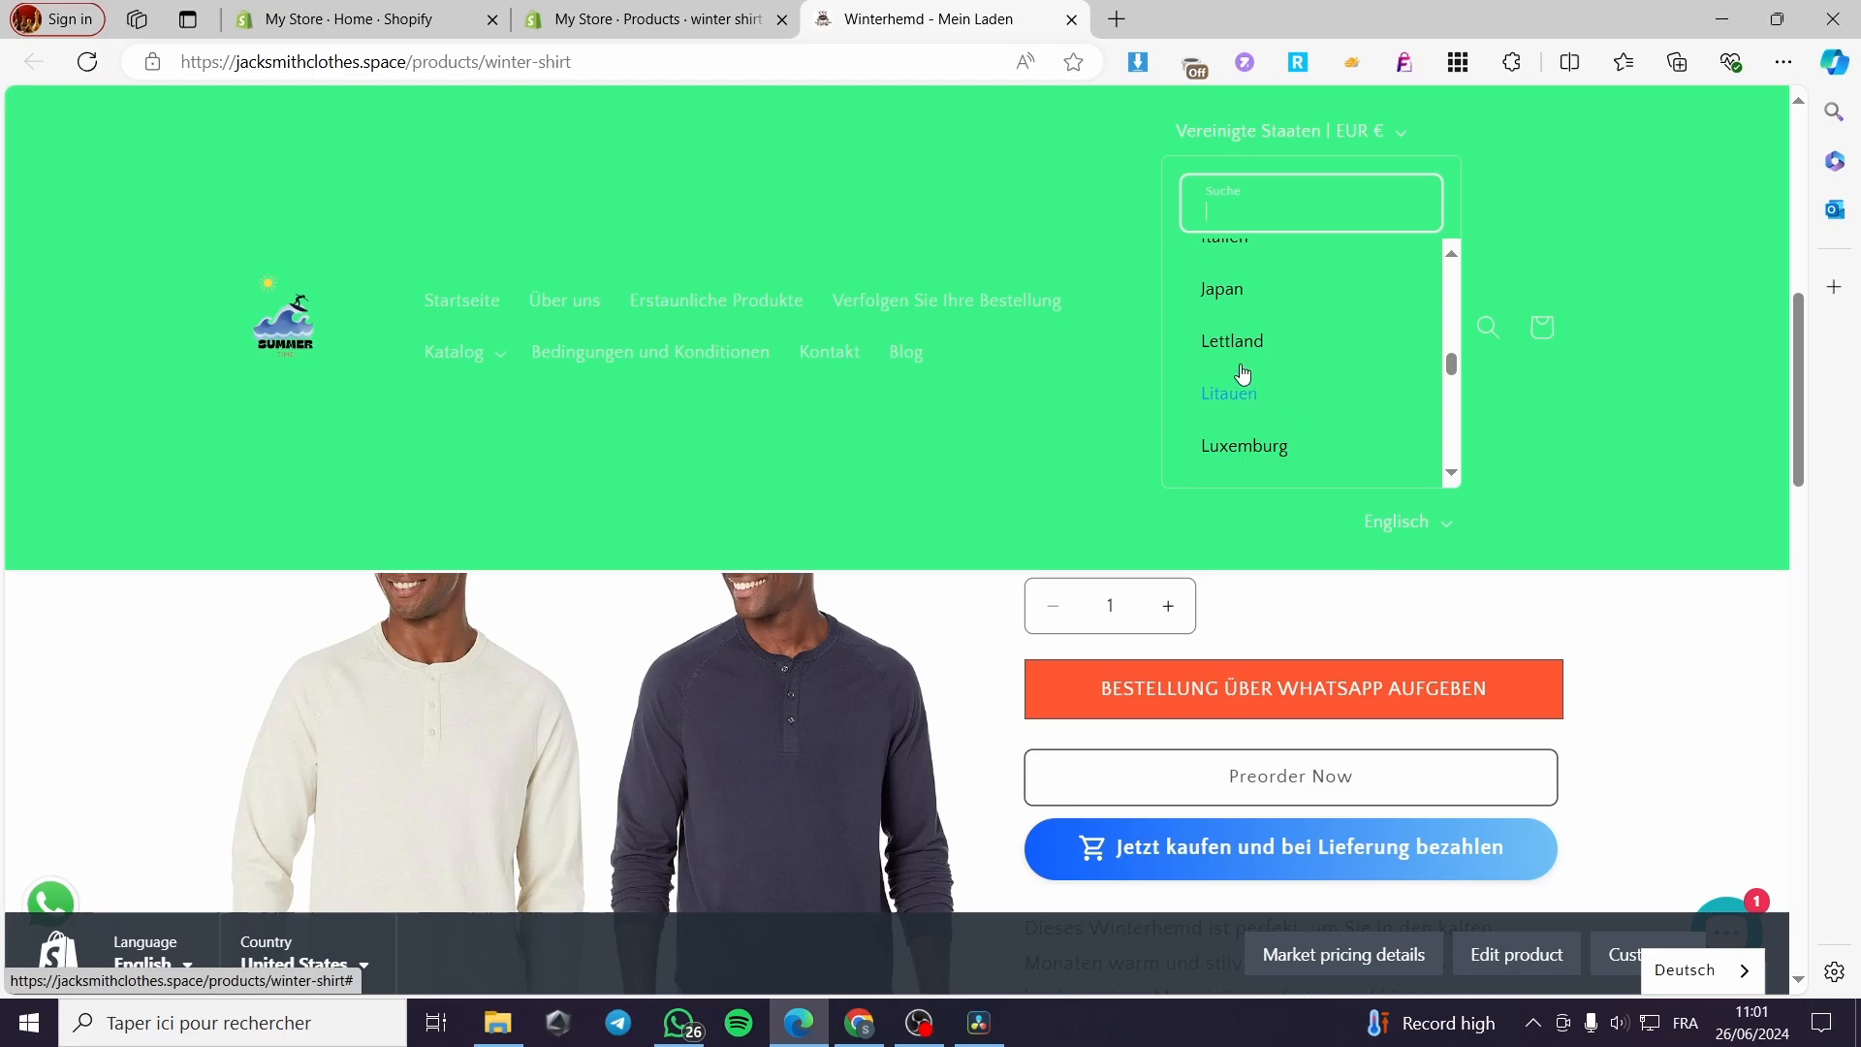
scroll(1239, 764, "down", 1)
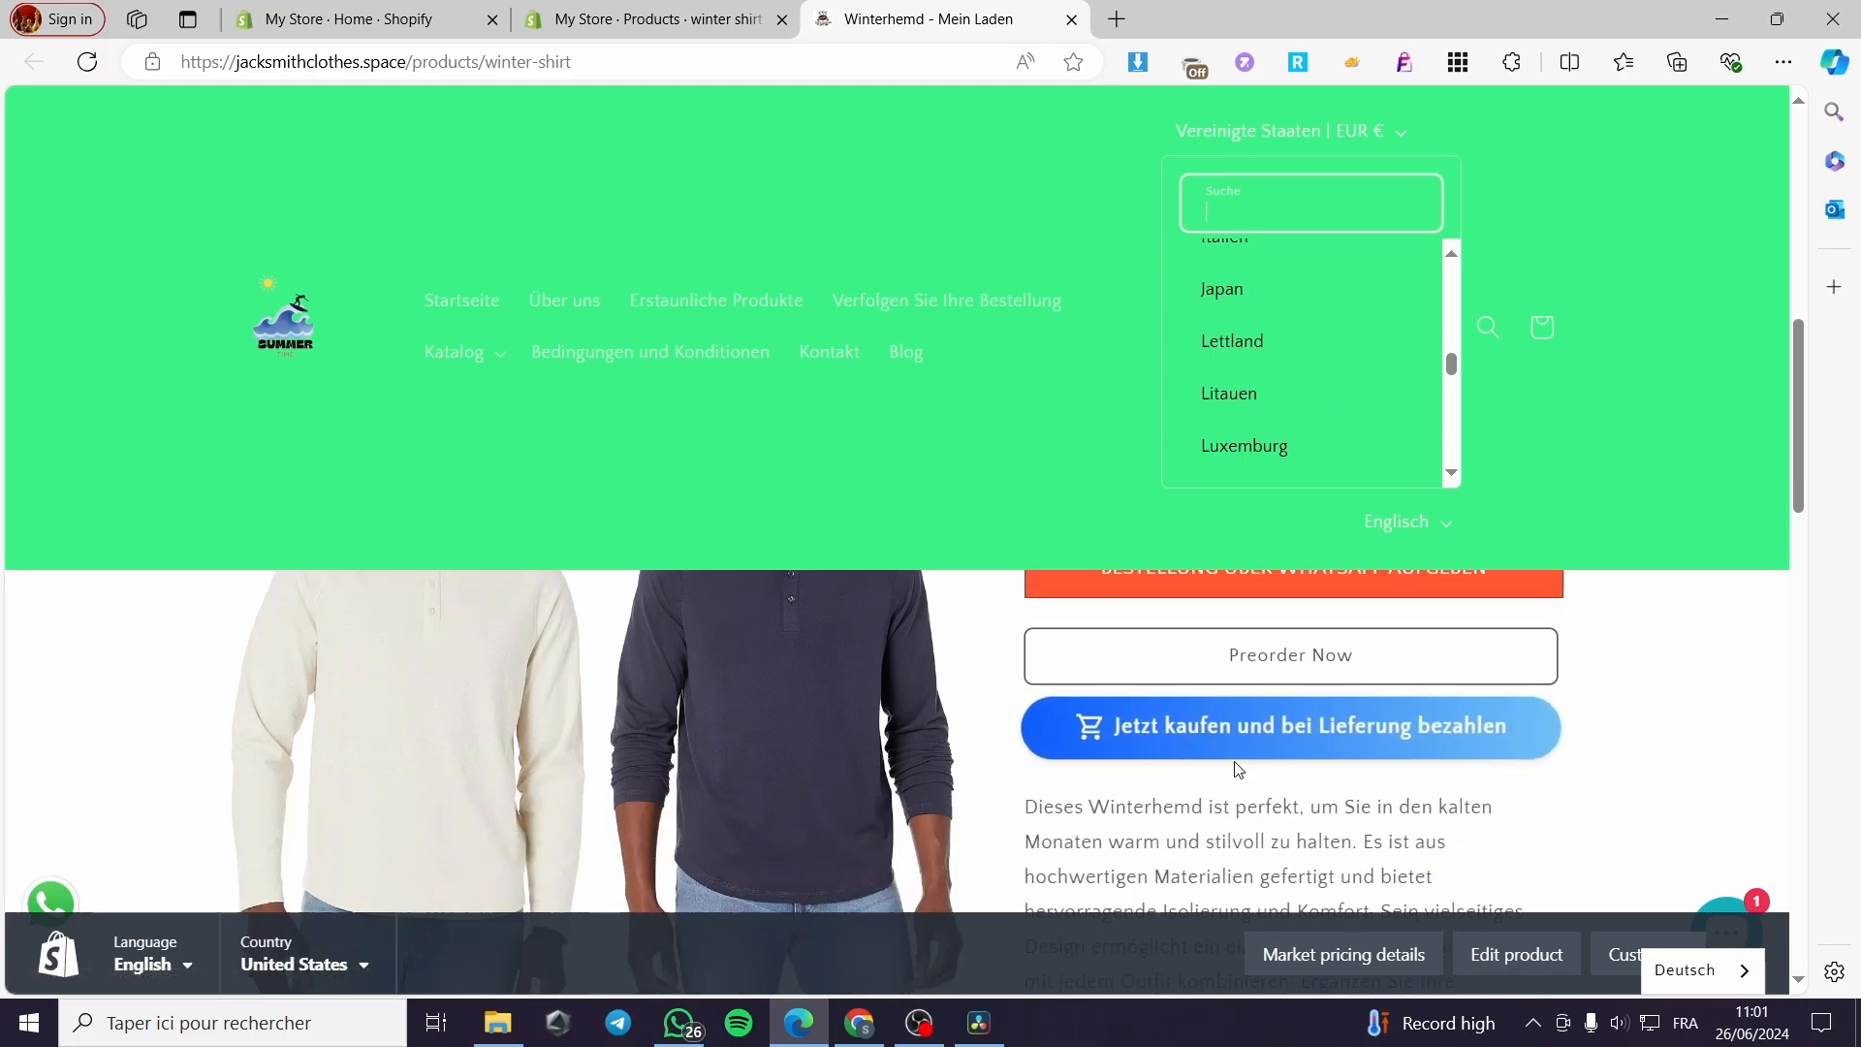
Test pre-ordering the winter shirt on the storefront, dismiss the Frequently Bought Together offer and close the storefront page.
scroll(1213, 715, "up", 1)
left_click(1280, 785)
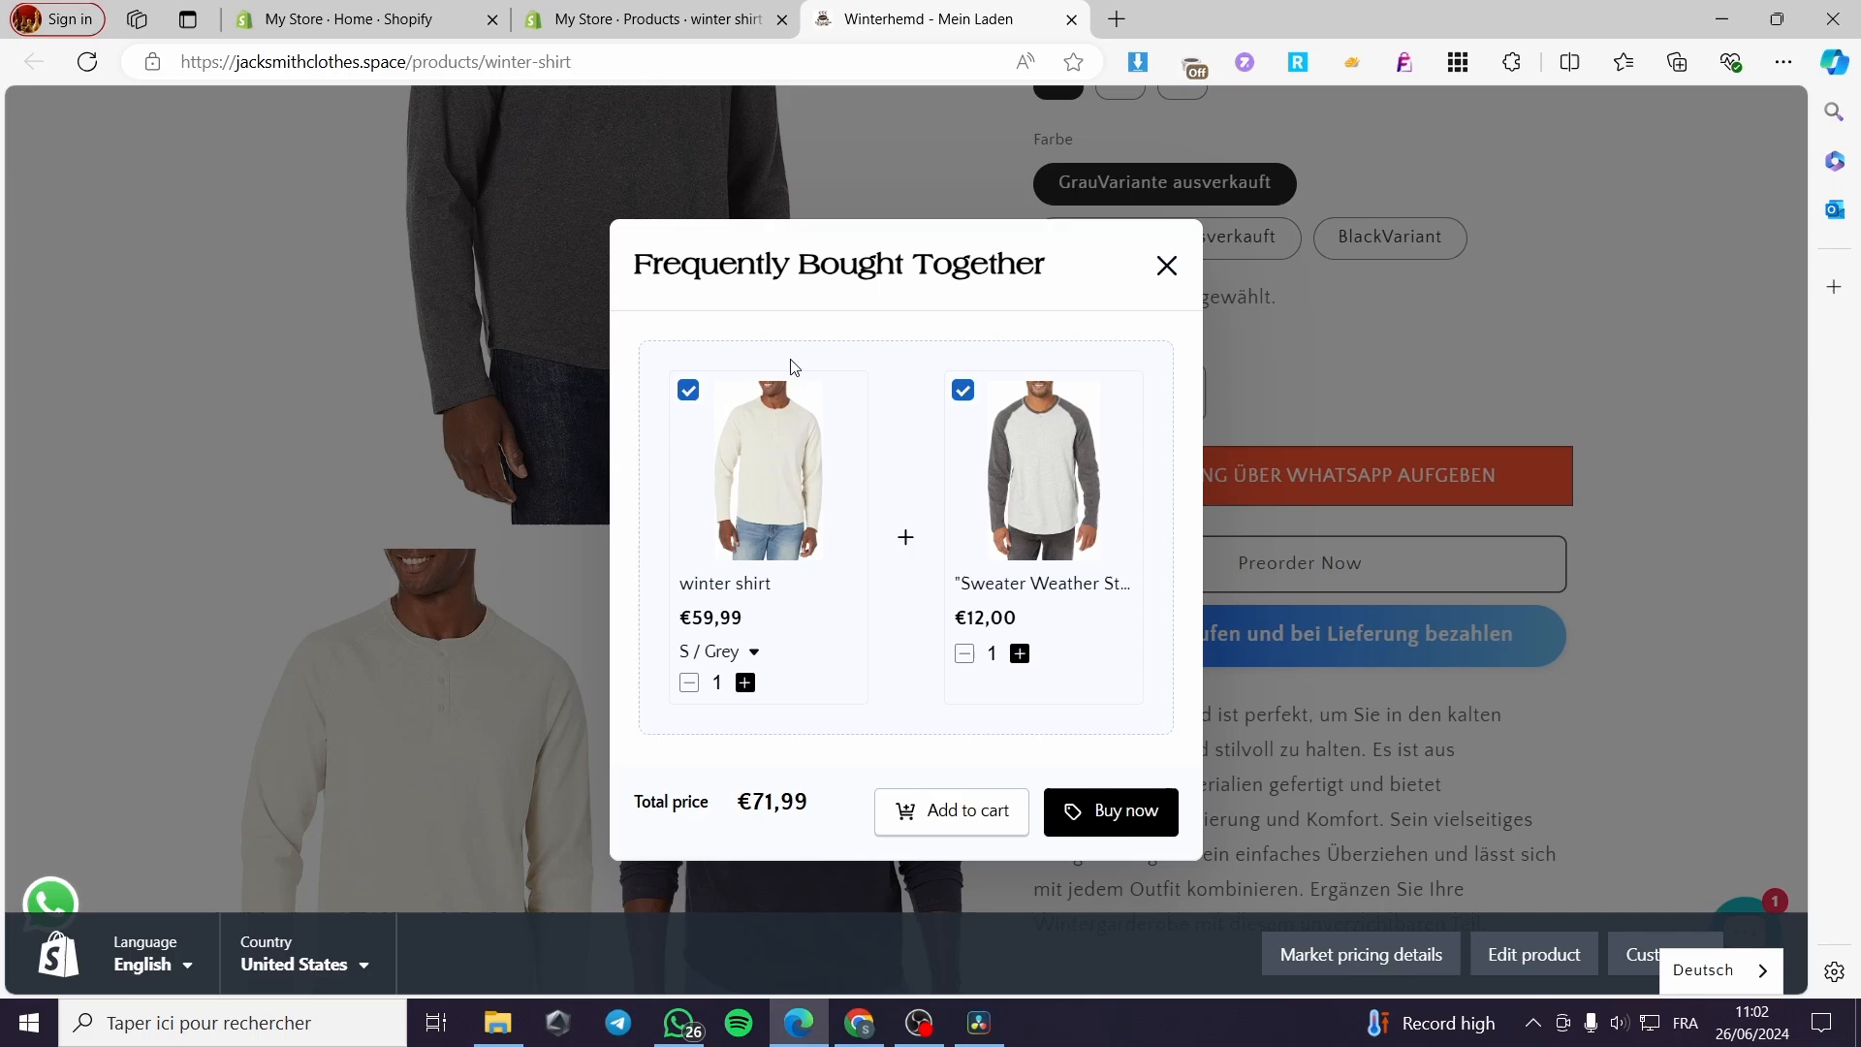
left_click(1167, 266)
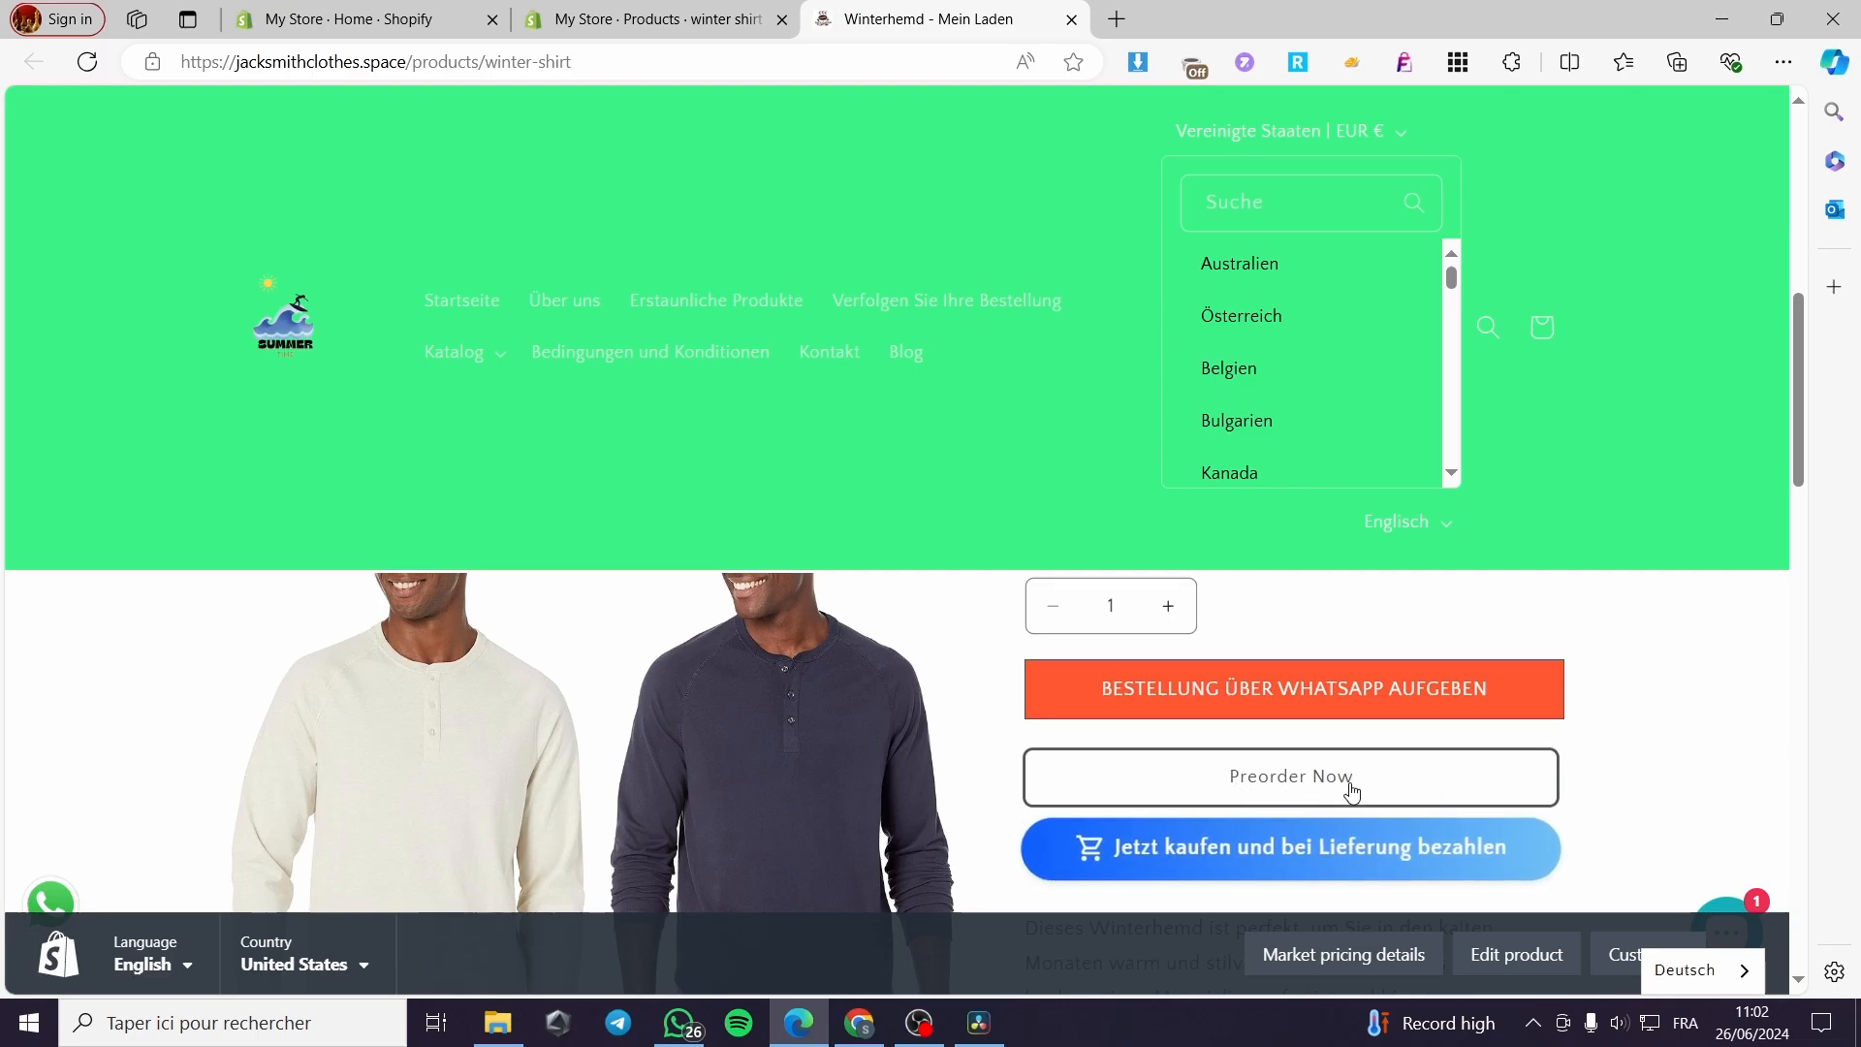
left_click(1071, 19)
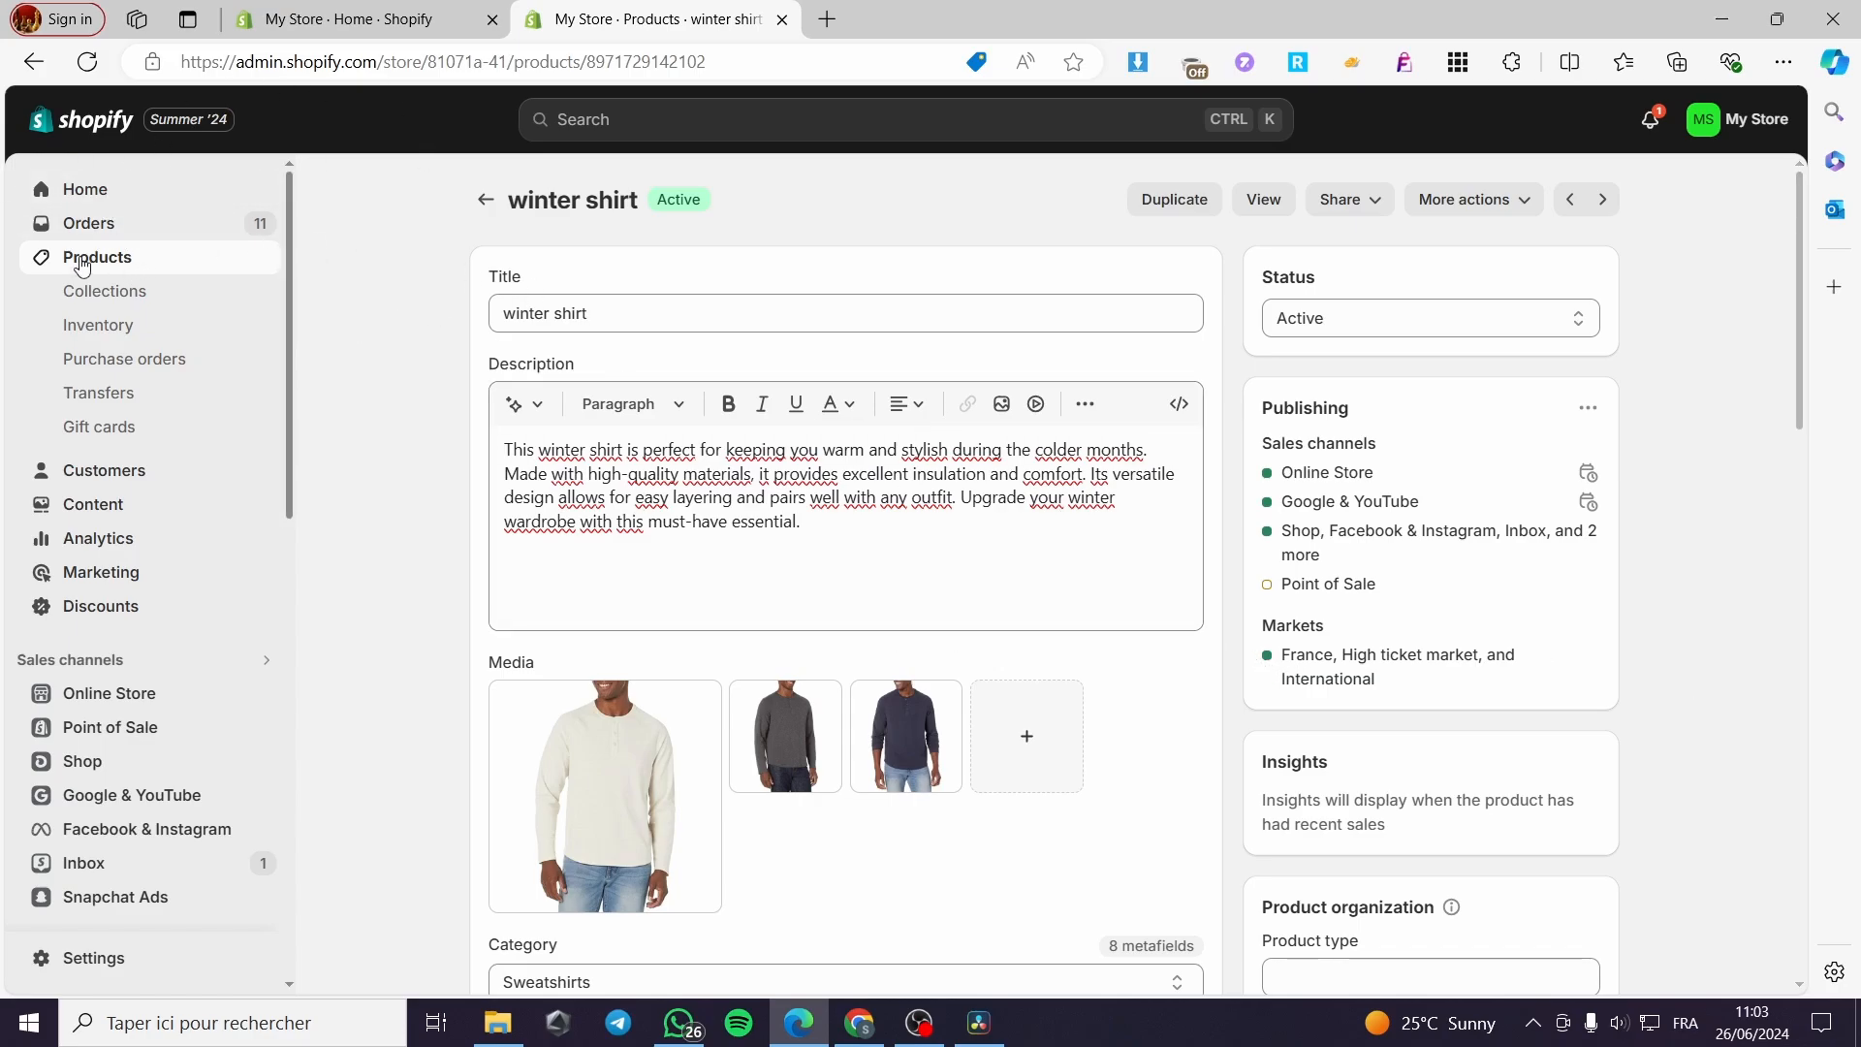
Set the available quantity of all the winter shirt's S, M and L variants to 9999 at cite rym and save the product.
scroll(931, 388, "down", 10)
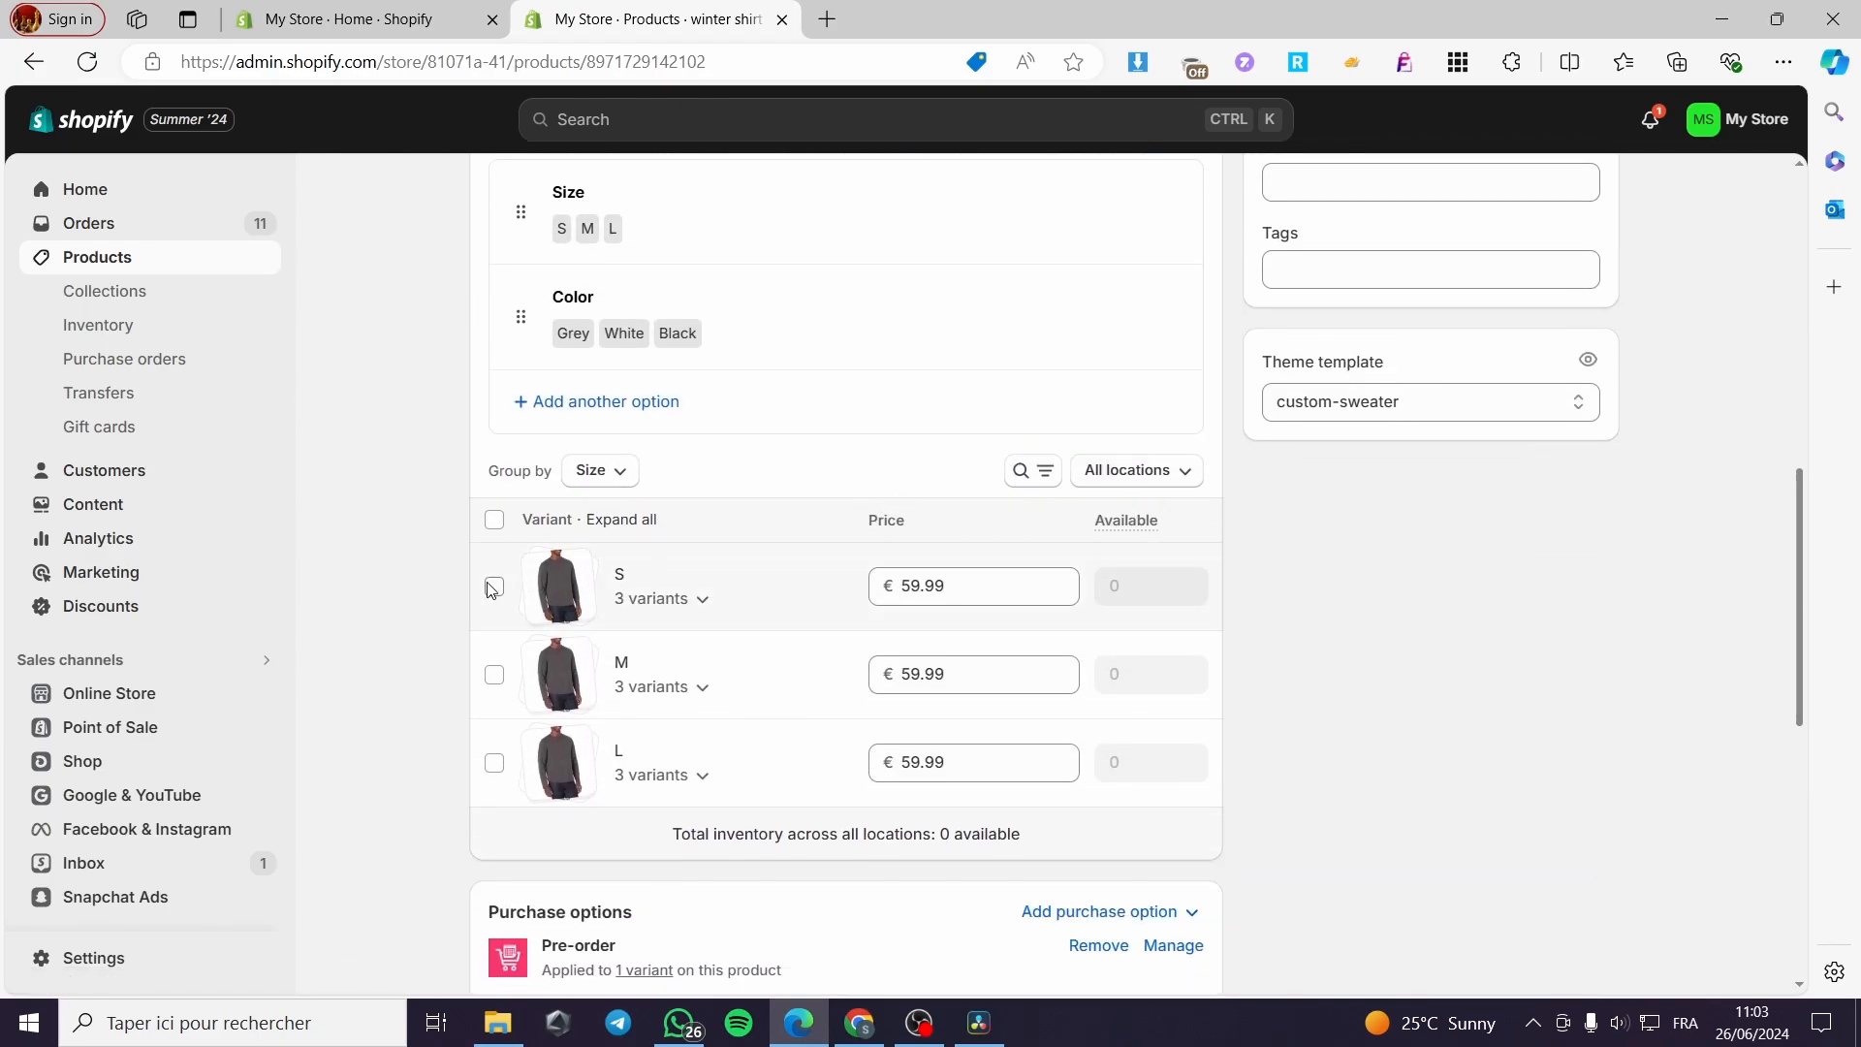
left_click(494, 587)
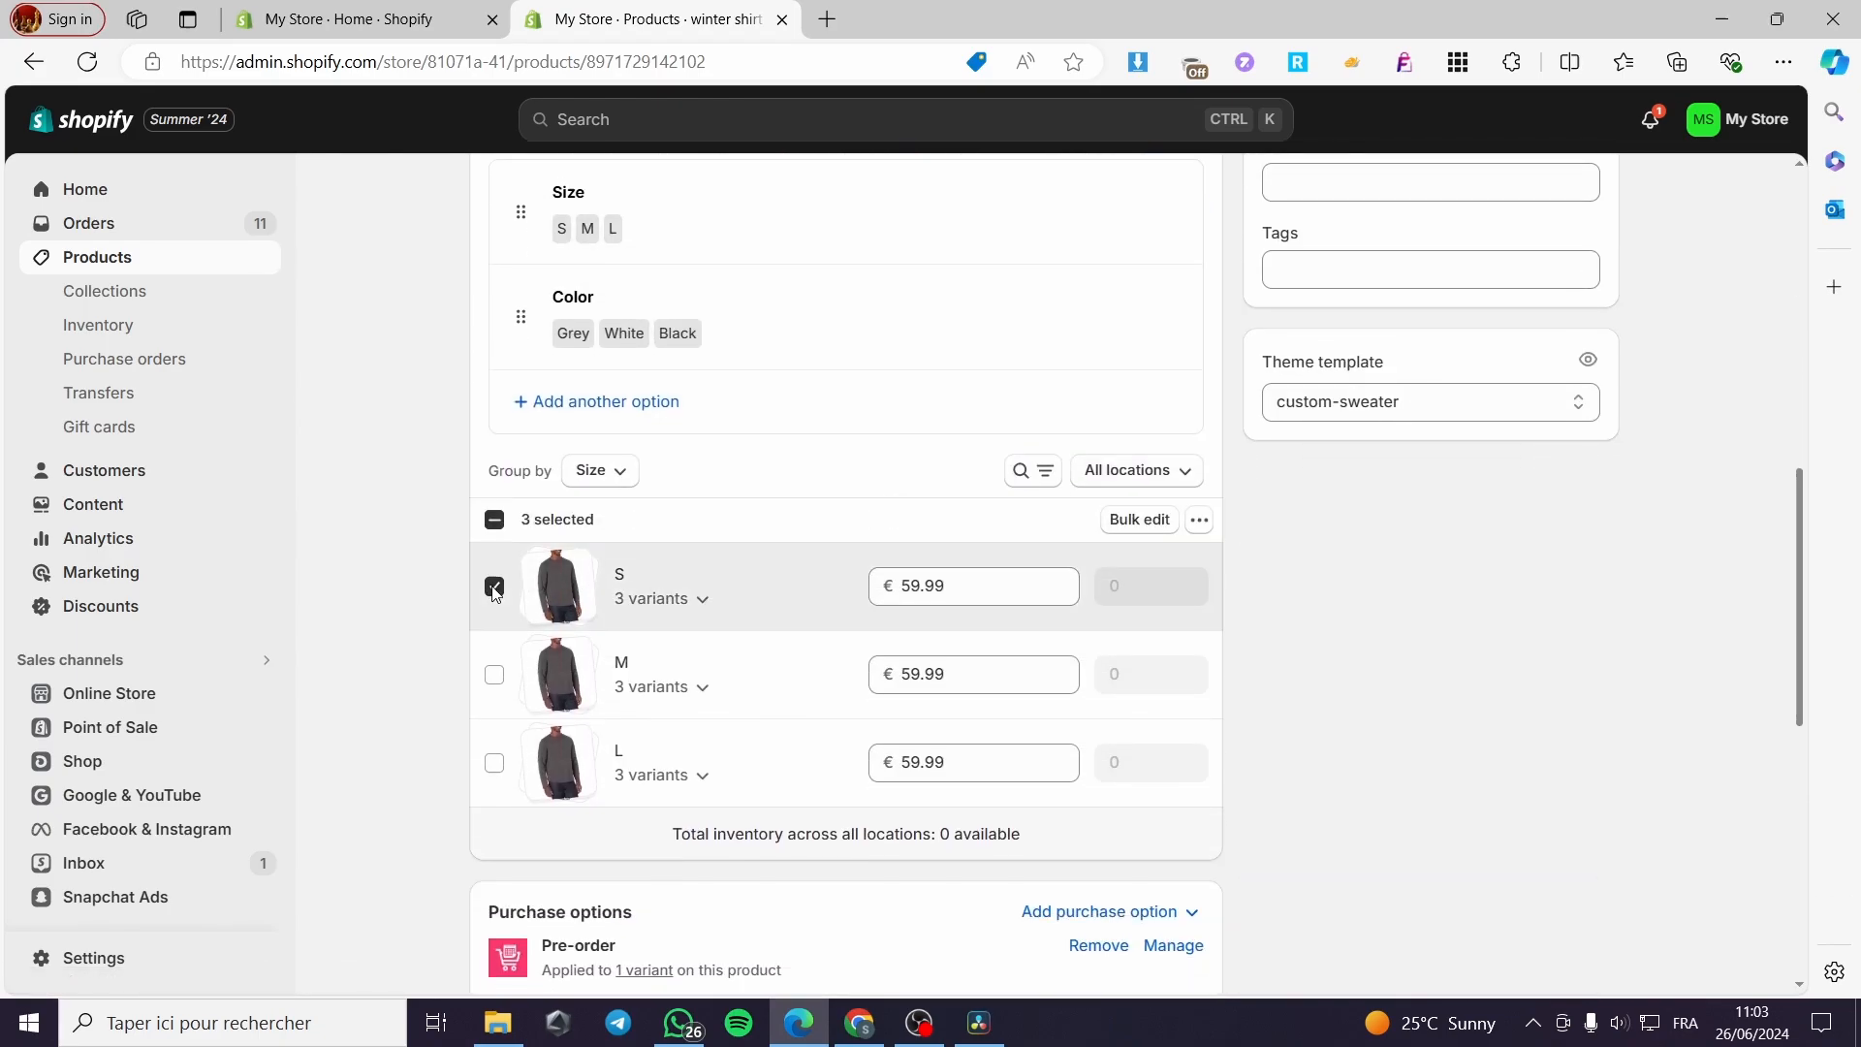
left_click(494, 674)
left_click(494, 763)
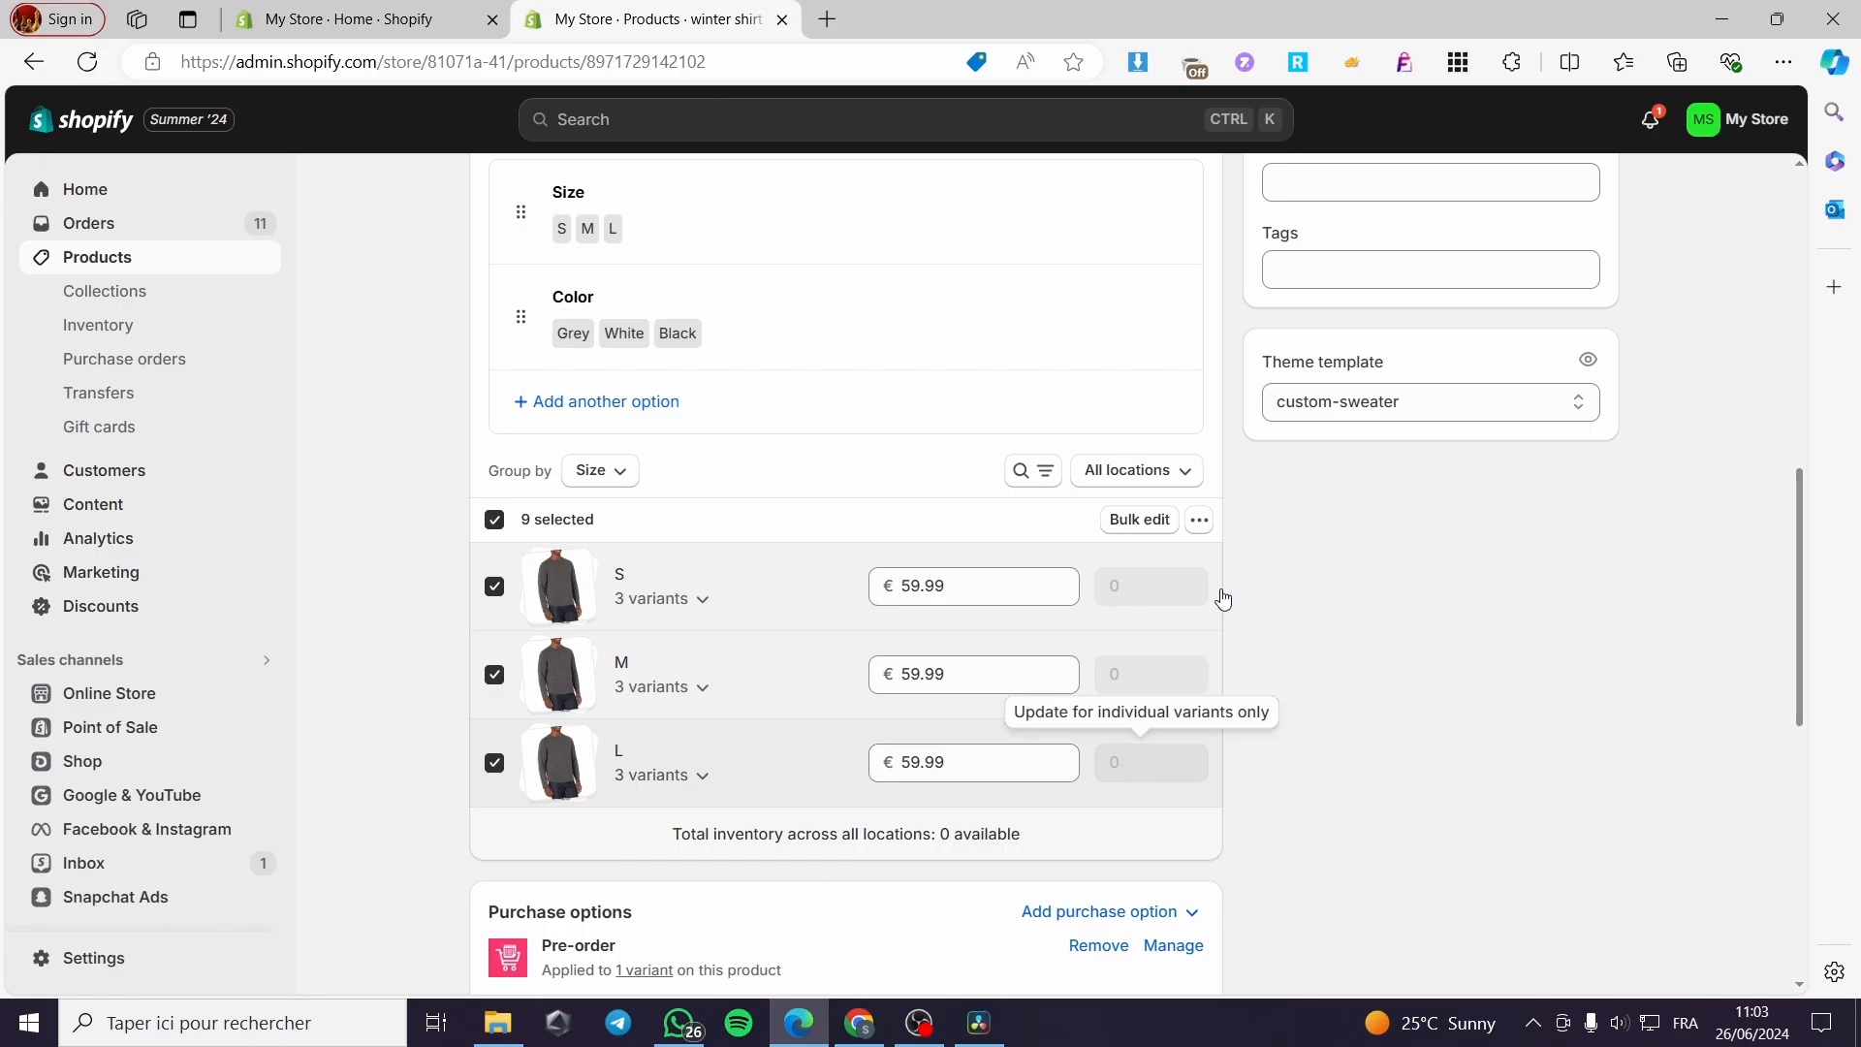
left_click(1202, 521)
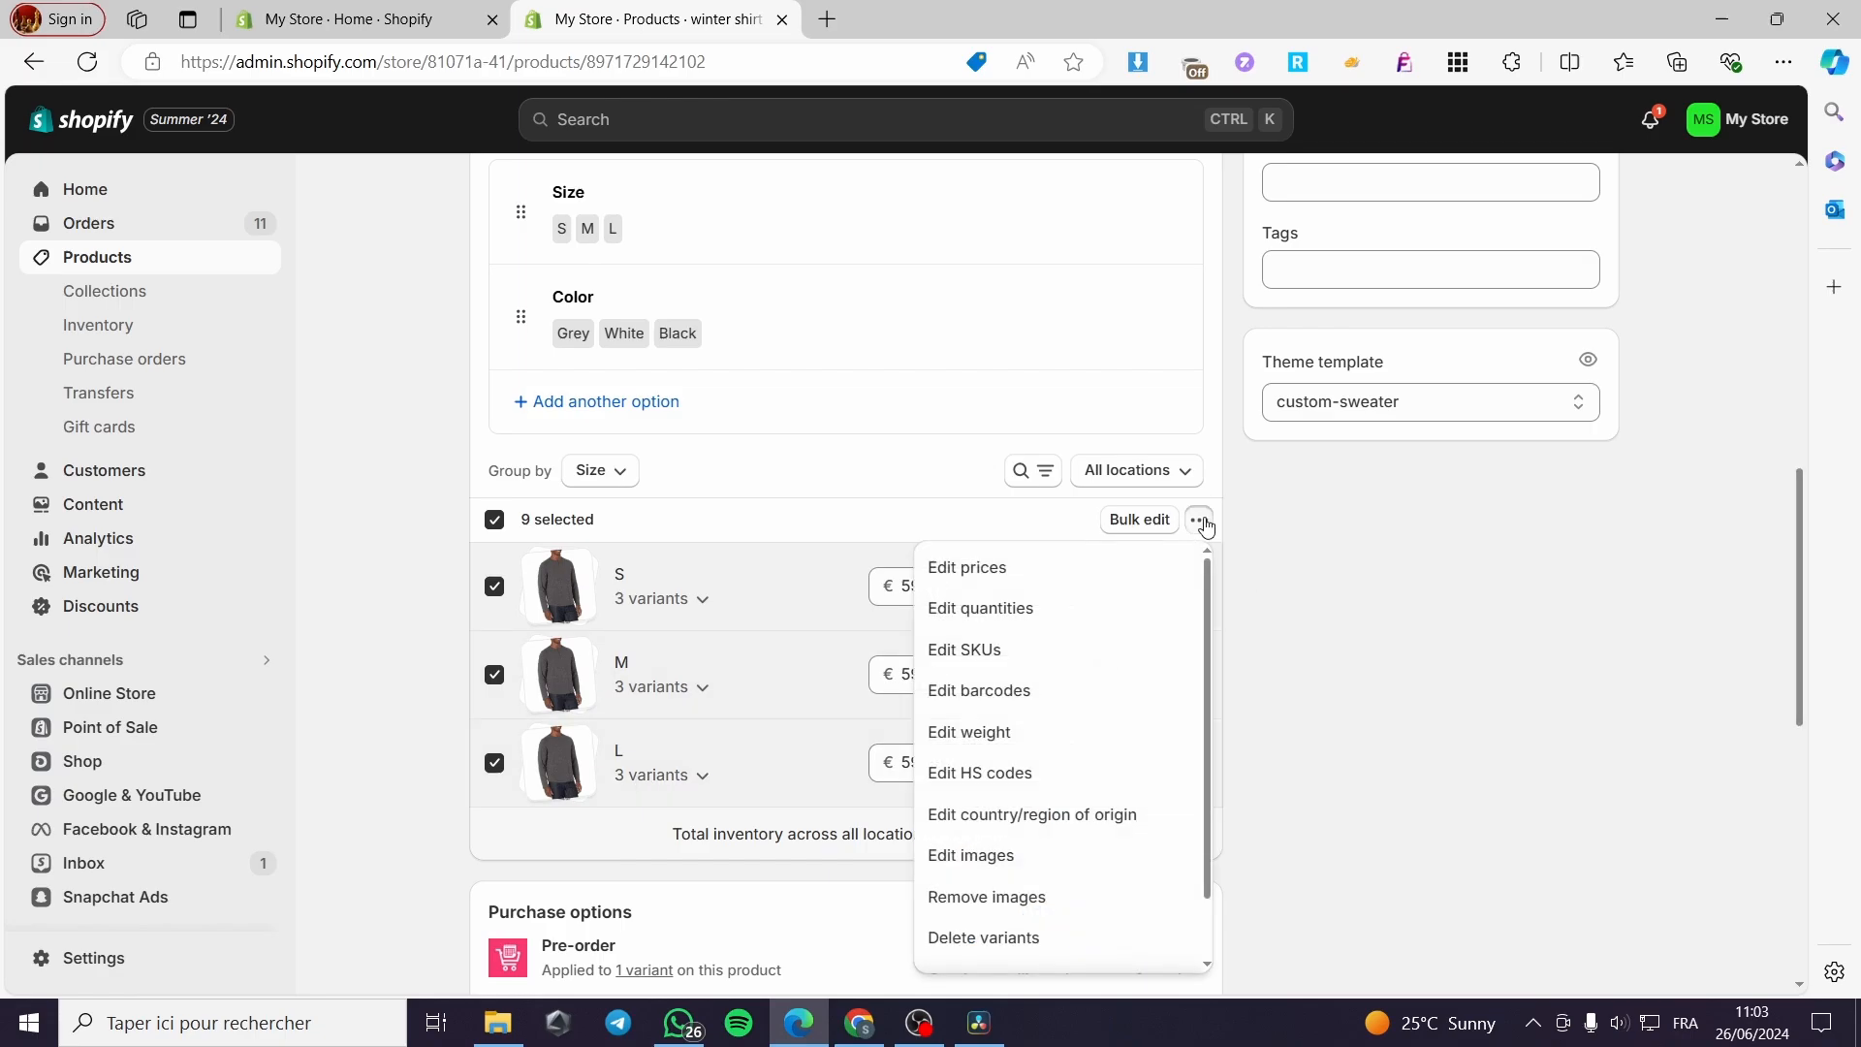
left_click(1056, 607)
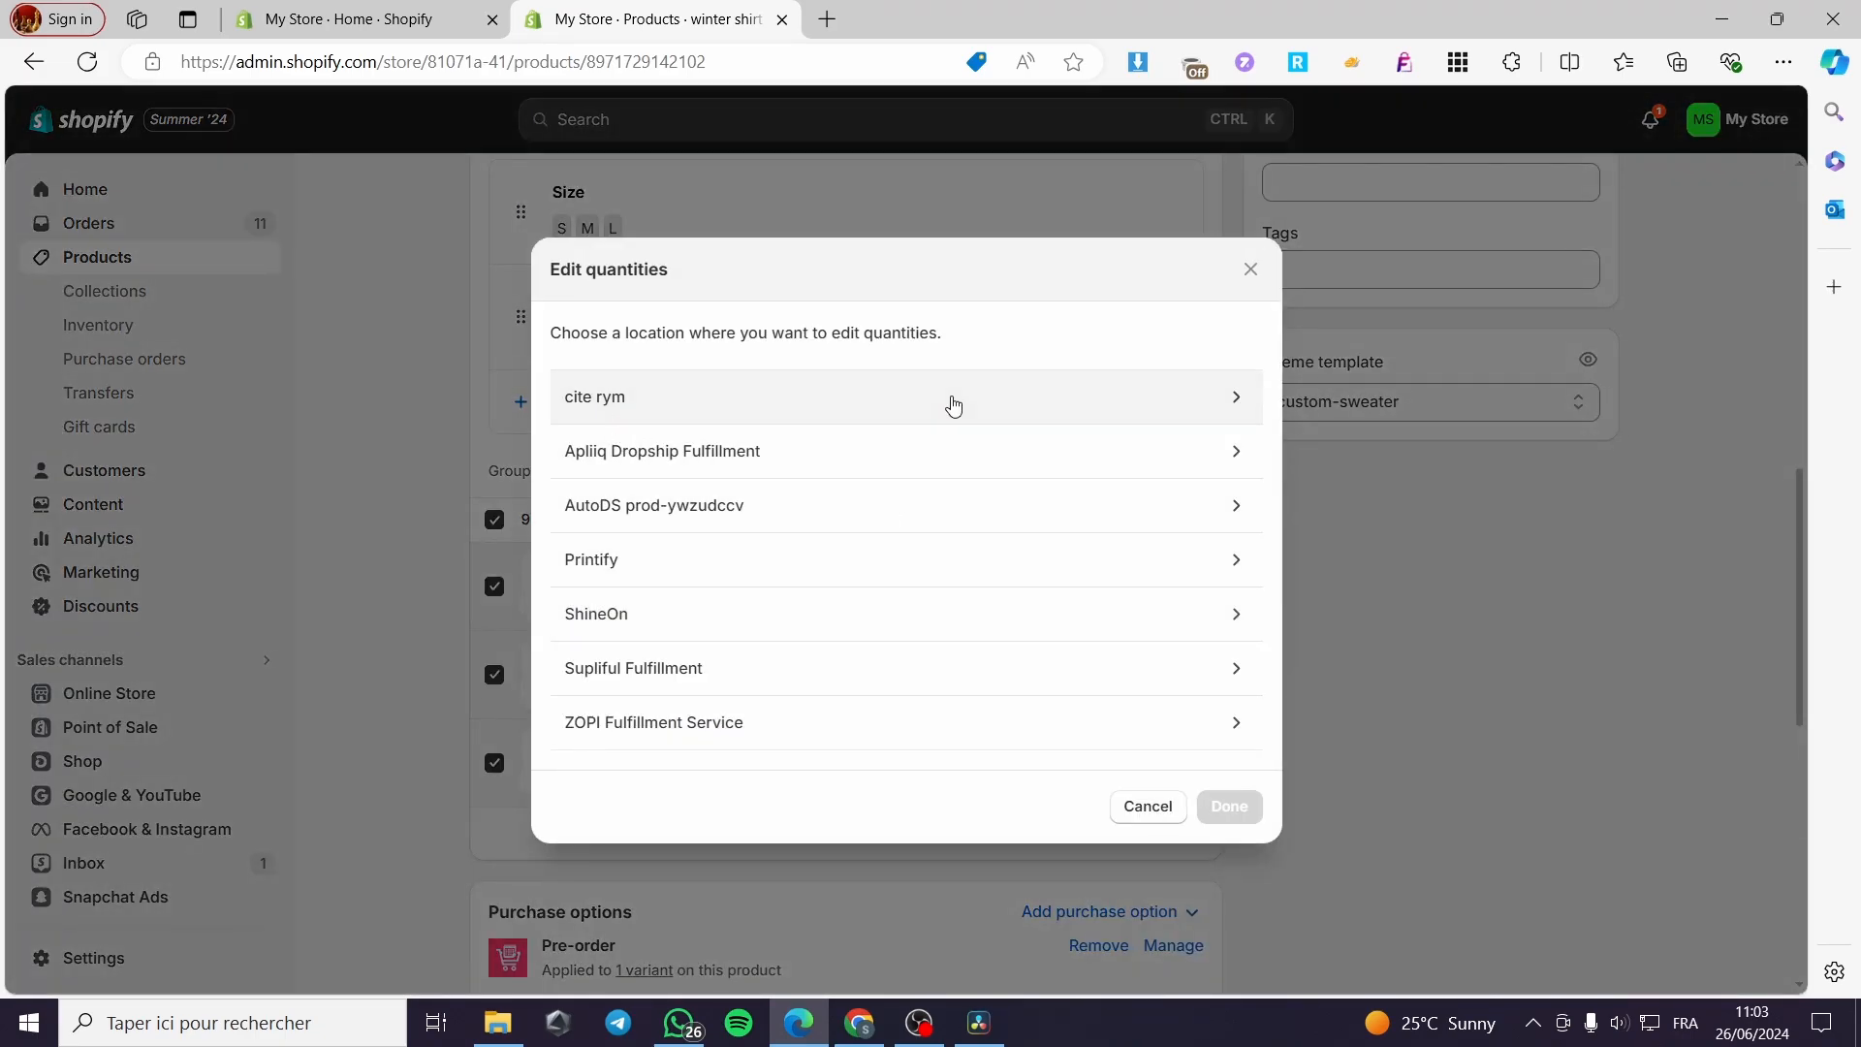
left_click(953, 405)
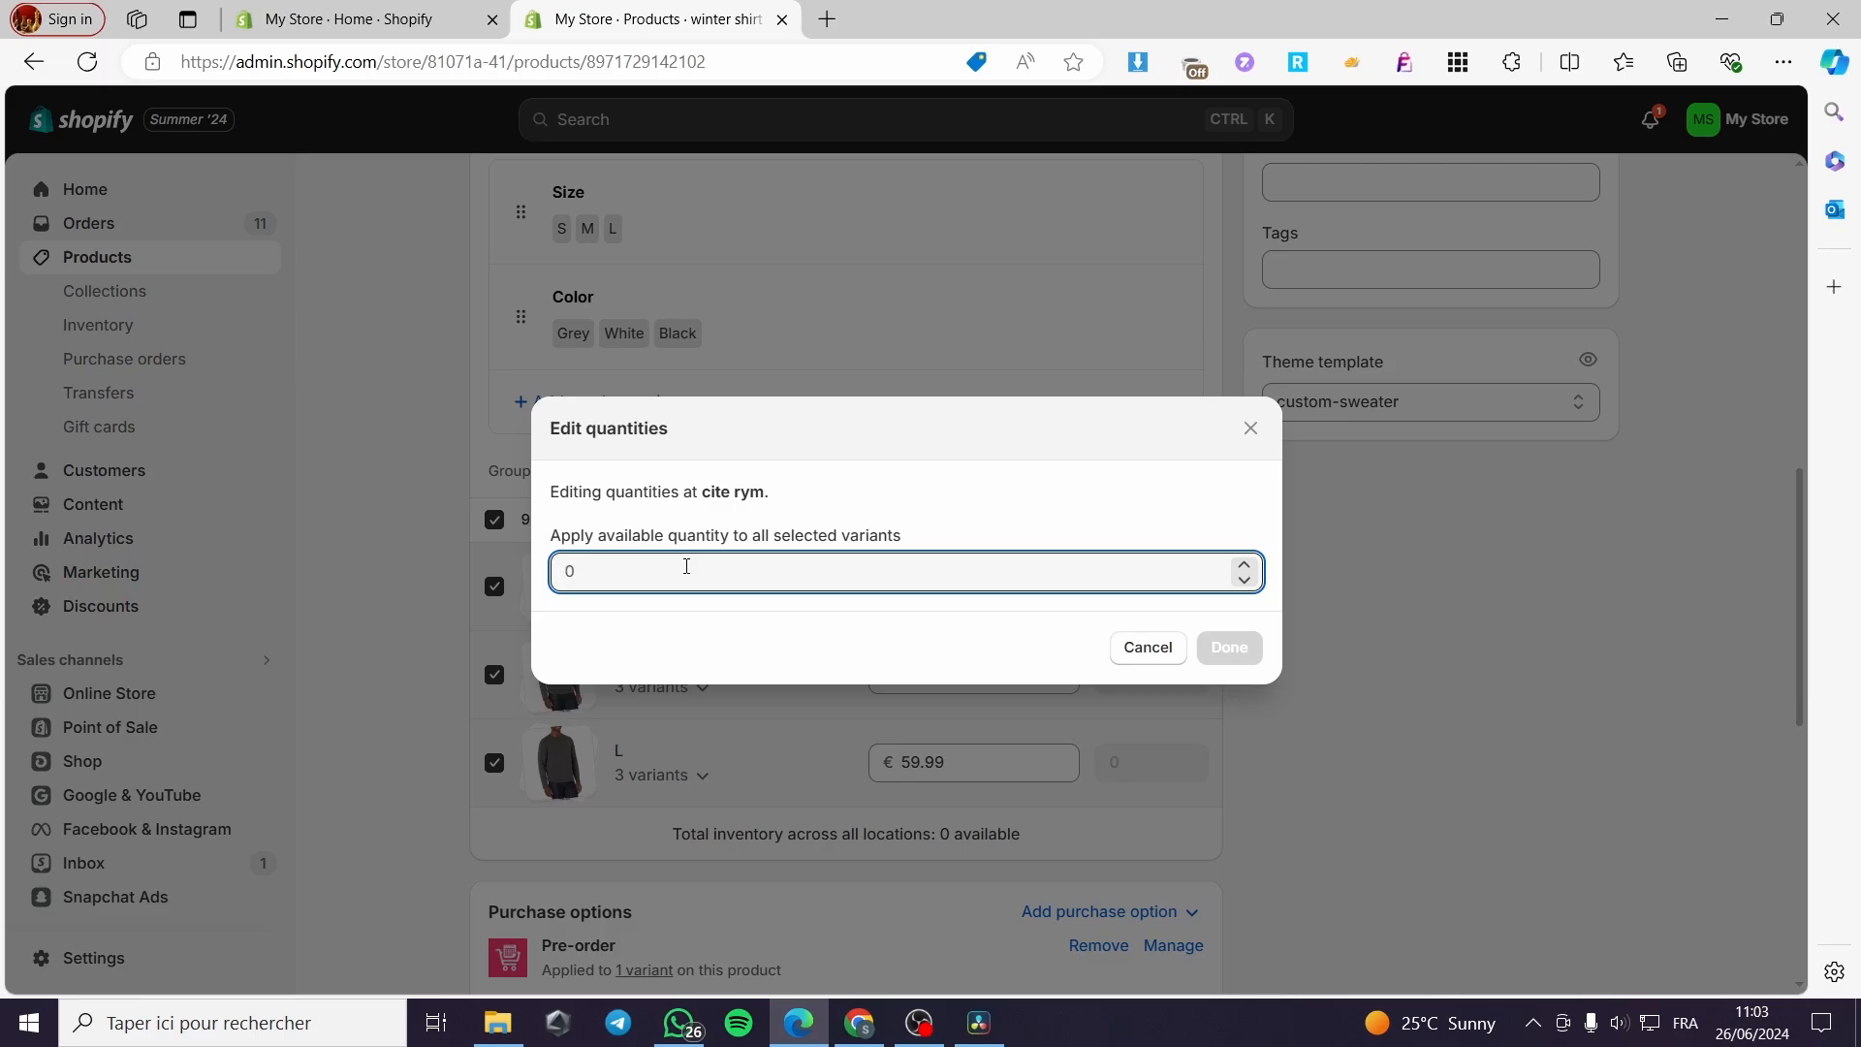
type("9999")
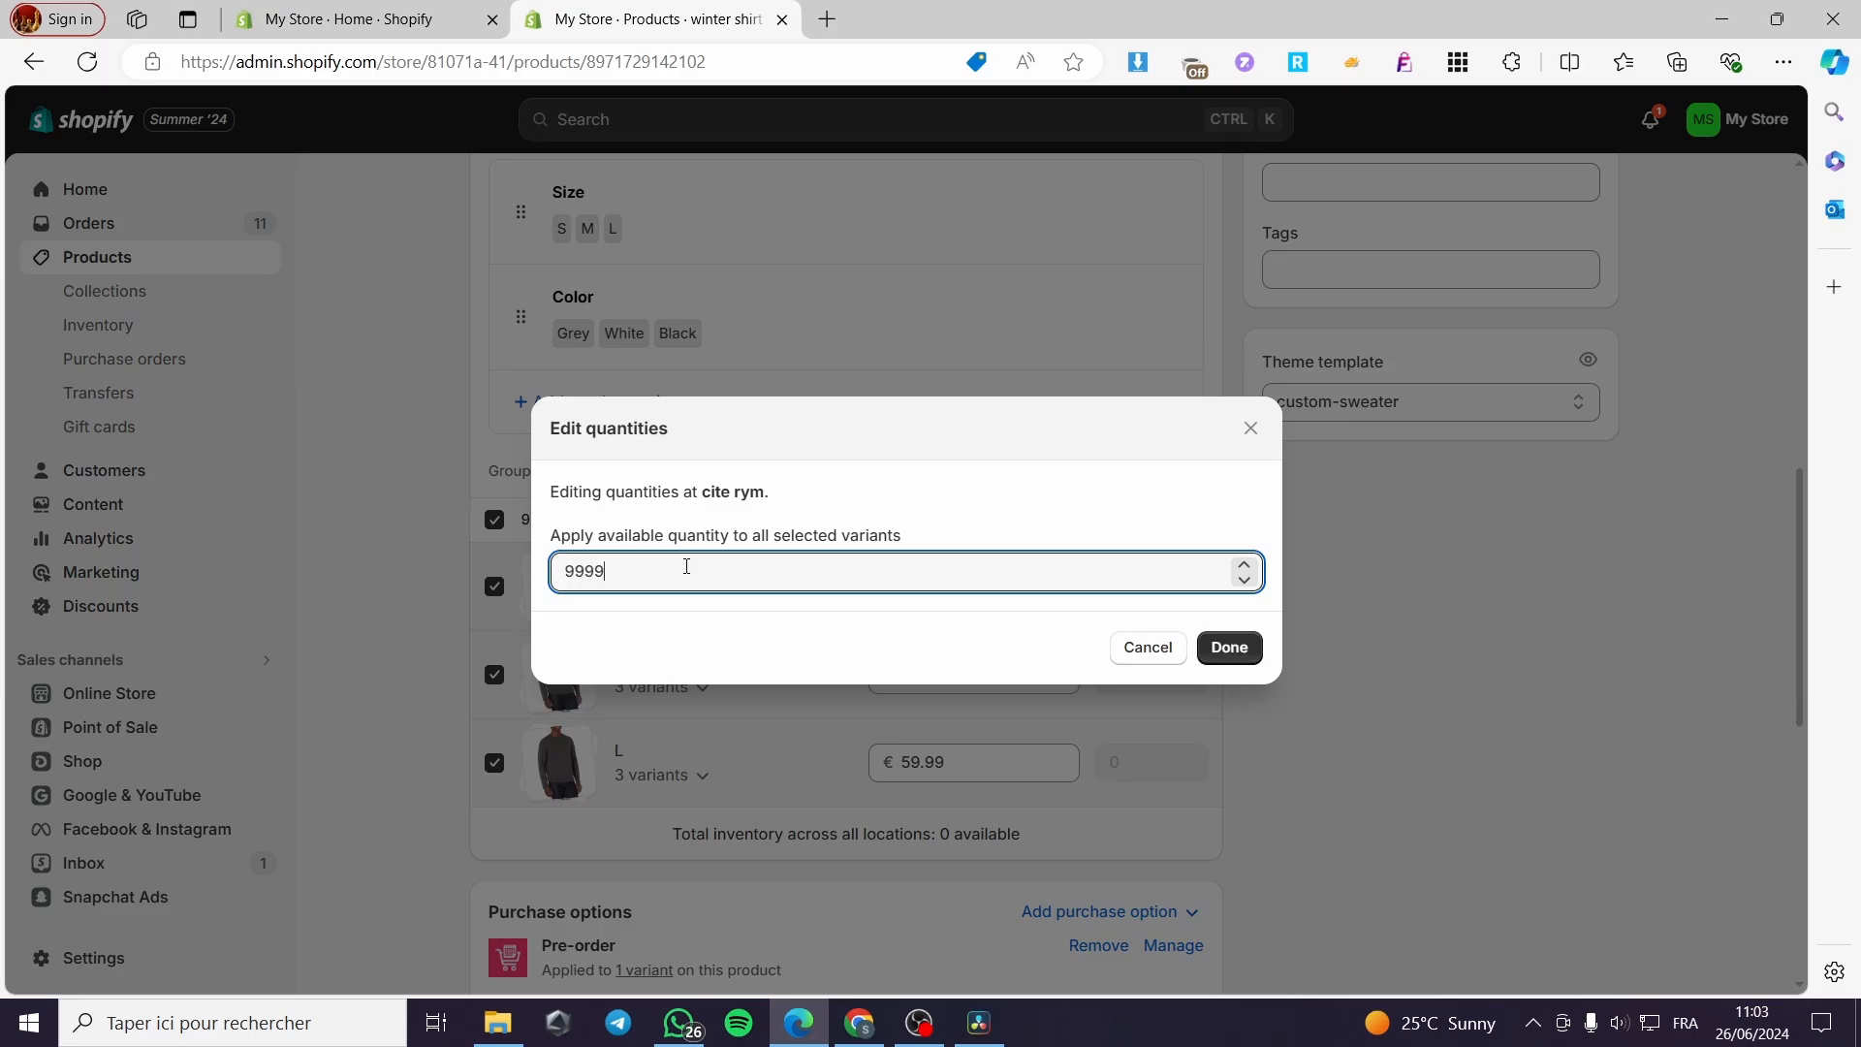
left_click(1229, 646)
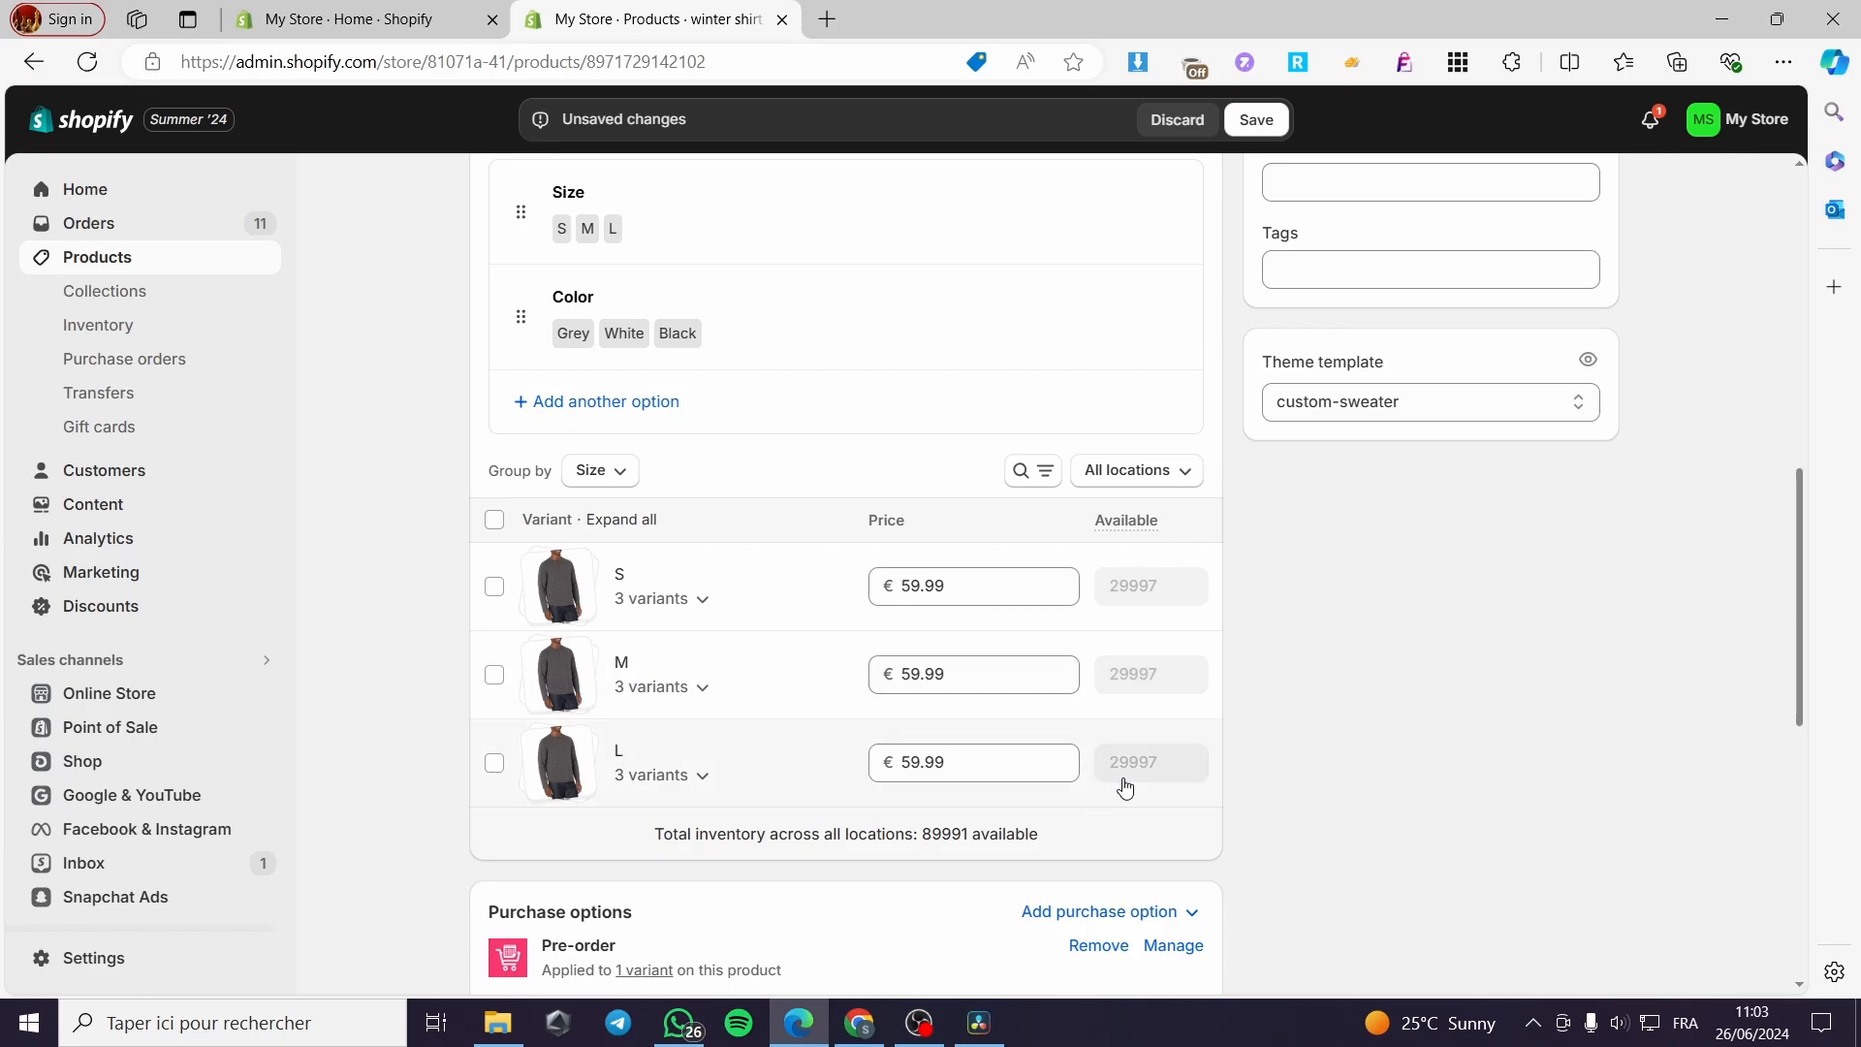
scroll(1121, 746, "down", 1)
scroll(1122, 726, "up", 5)
left_click(1256, 120)
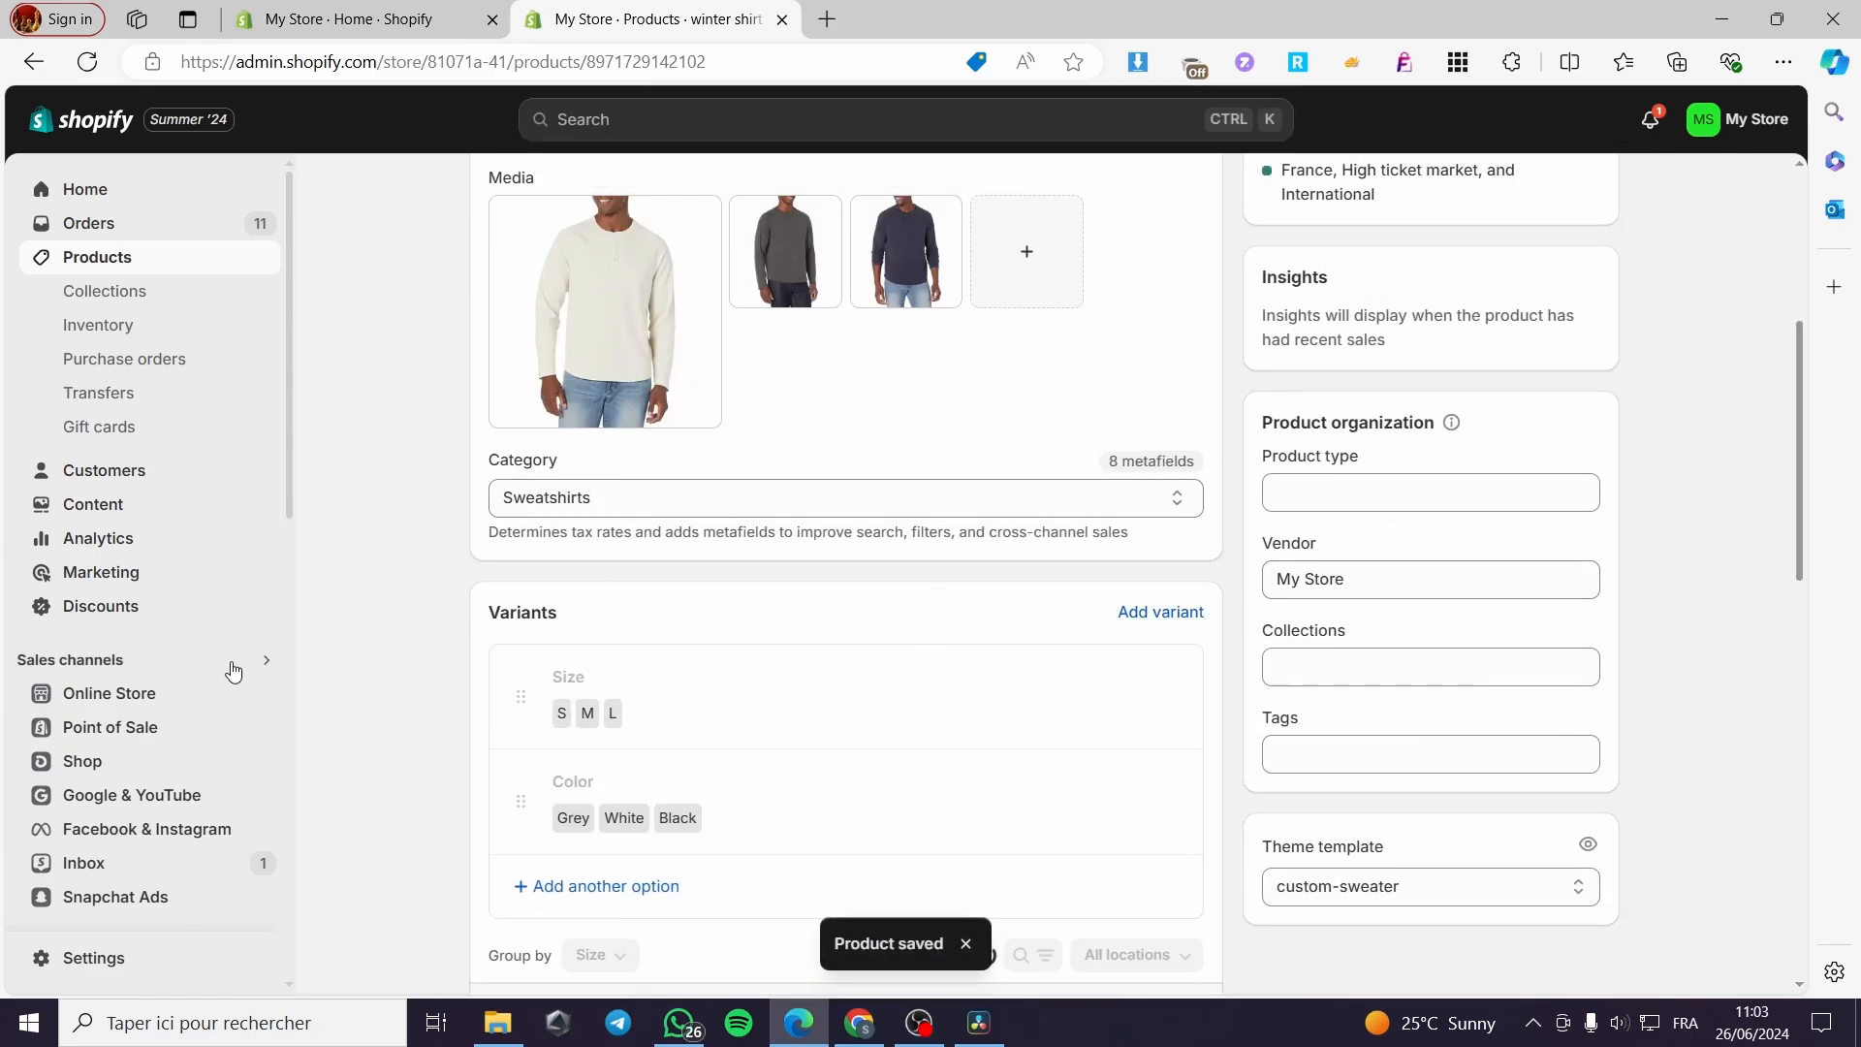
Open the PreOrder Now WOD app and go to its product search for creating a pre-order product.
scroll(194, 673, "down", 5)
scroll(195, 671, "down", 5)
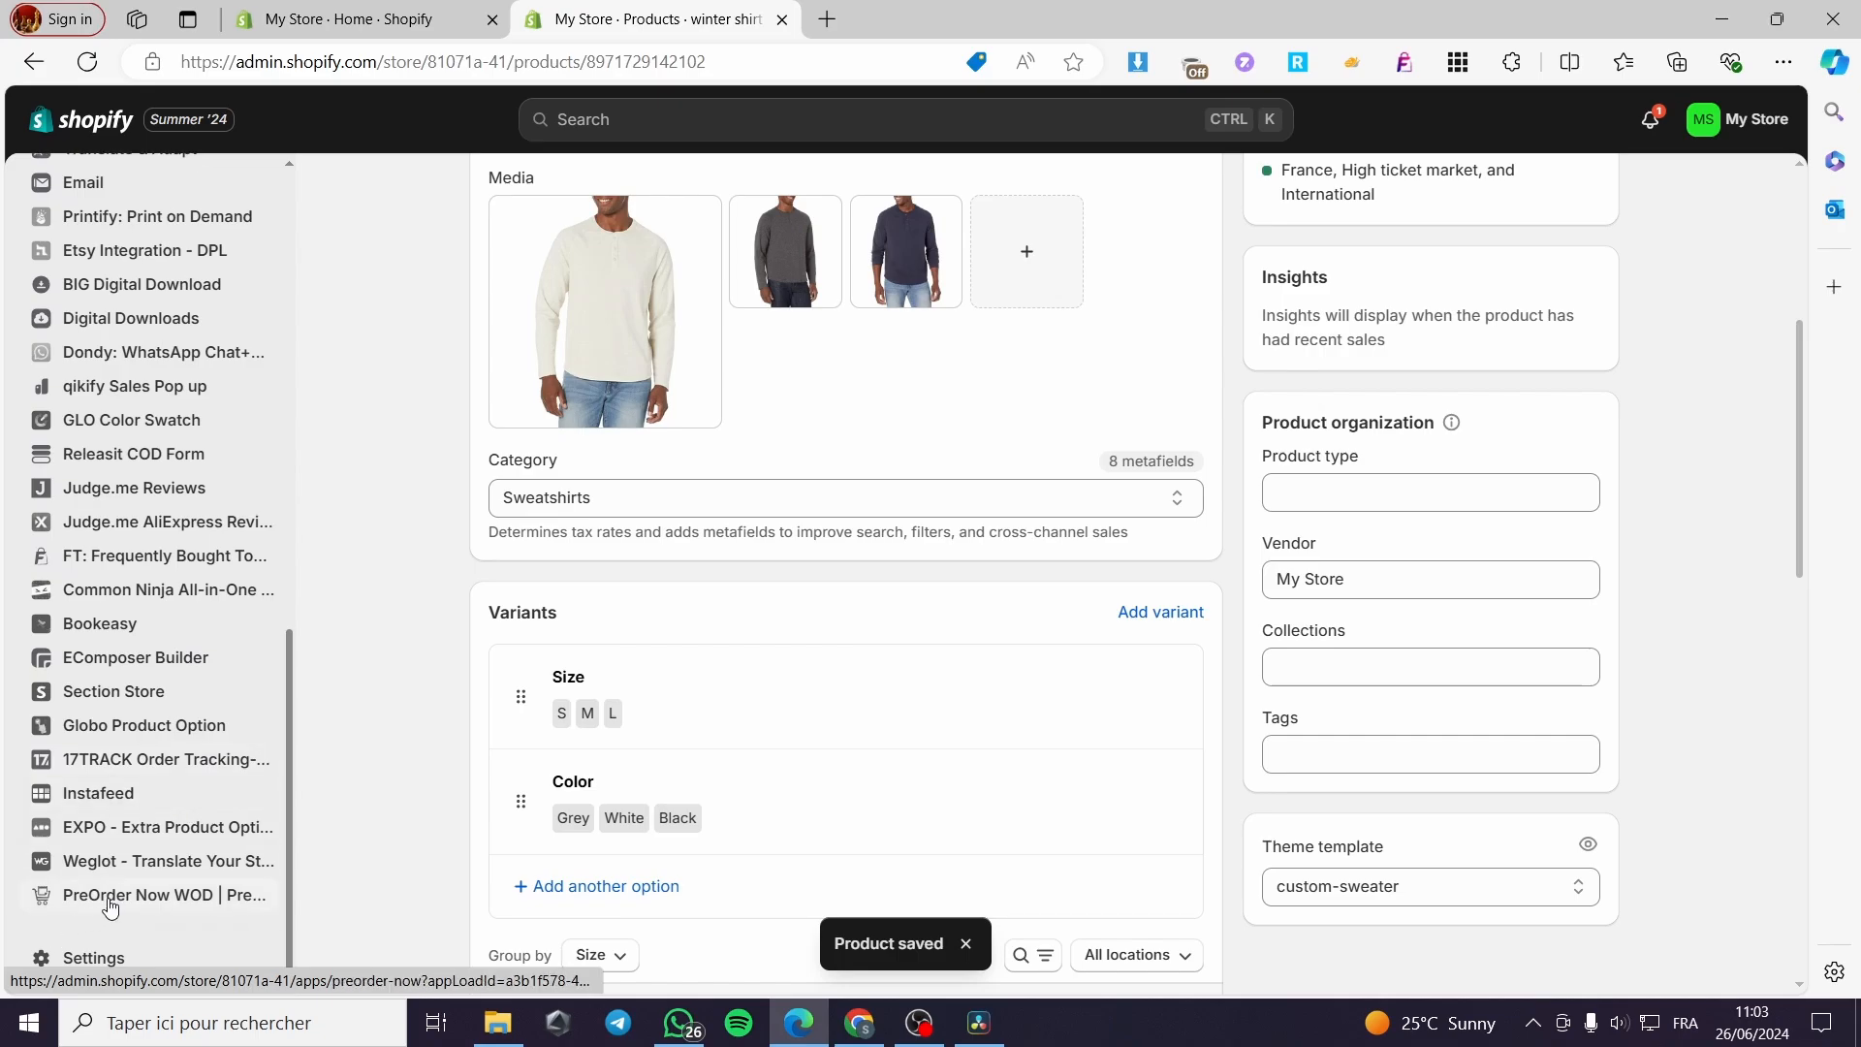
left_click(165, 899)
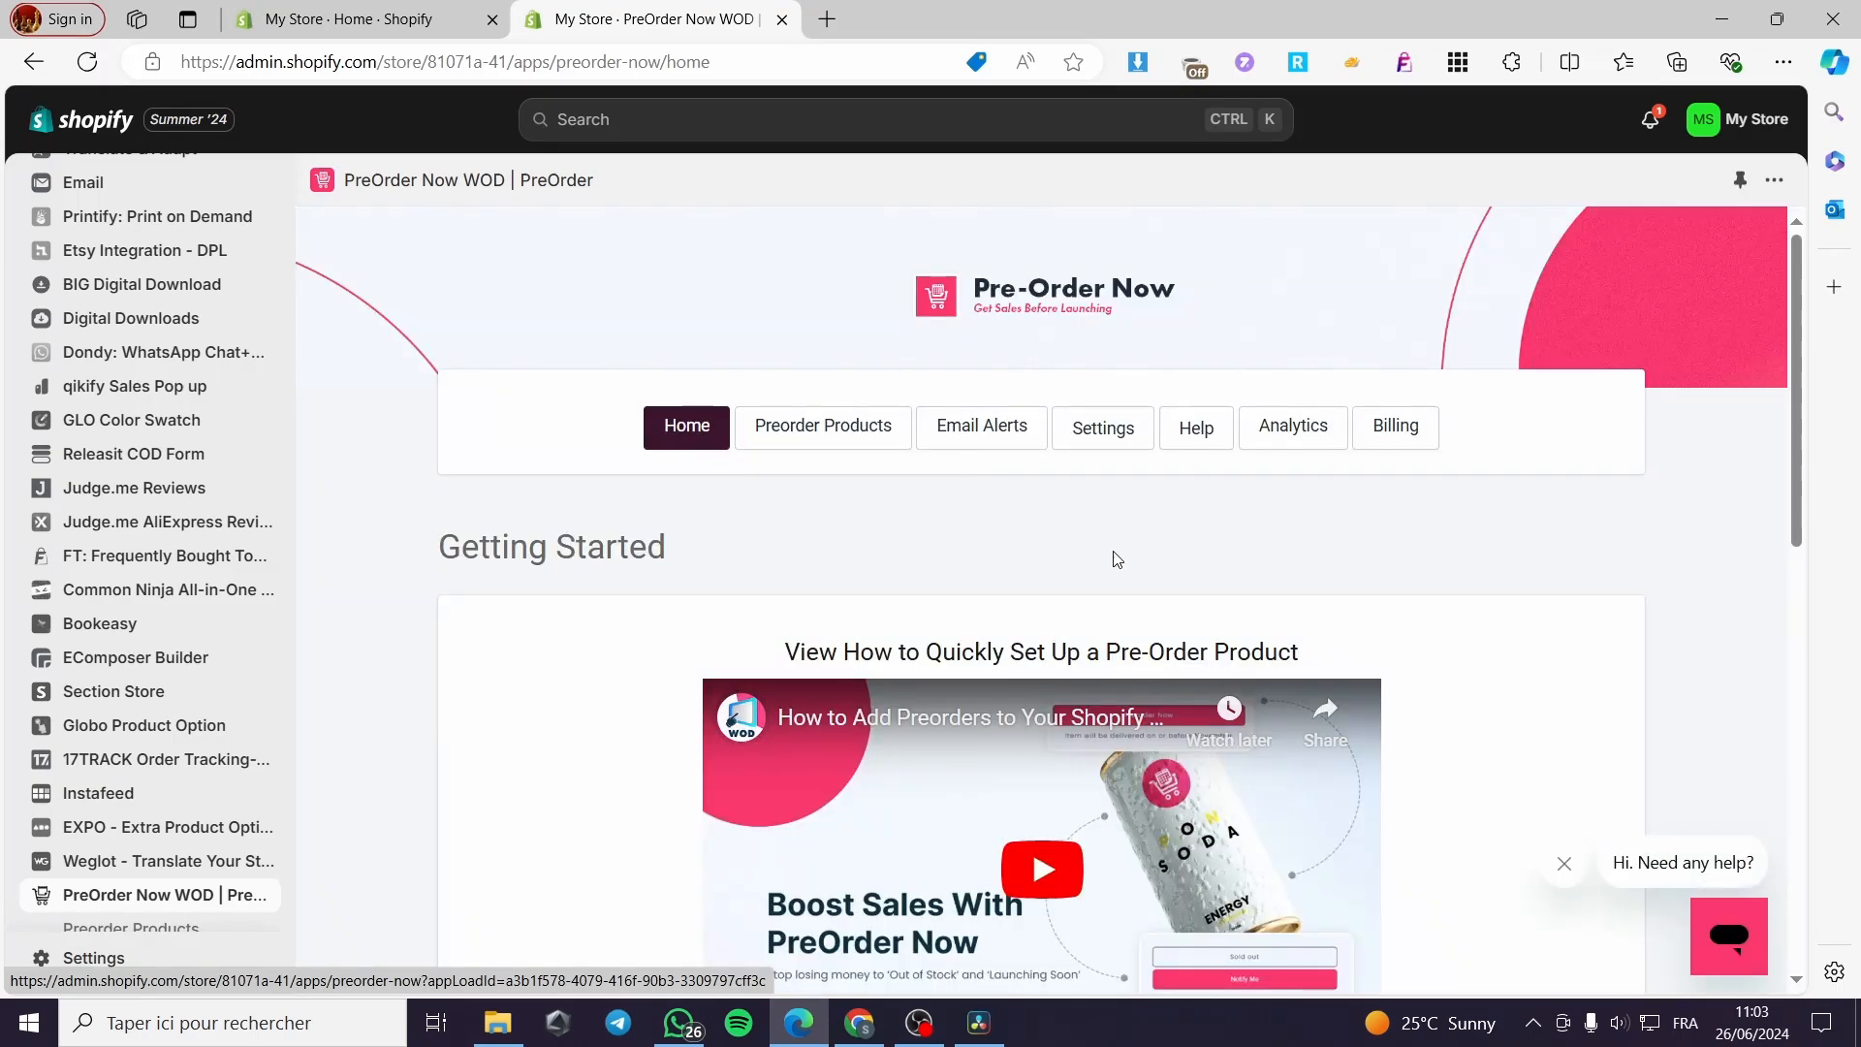
scroll(1114, 543, "down", 10)
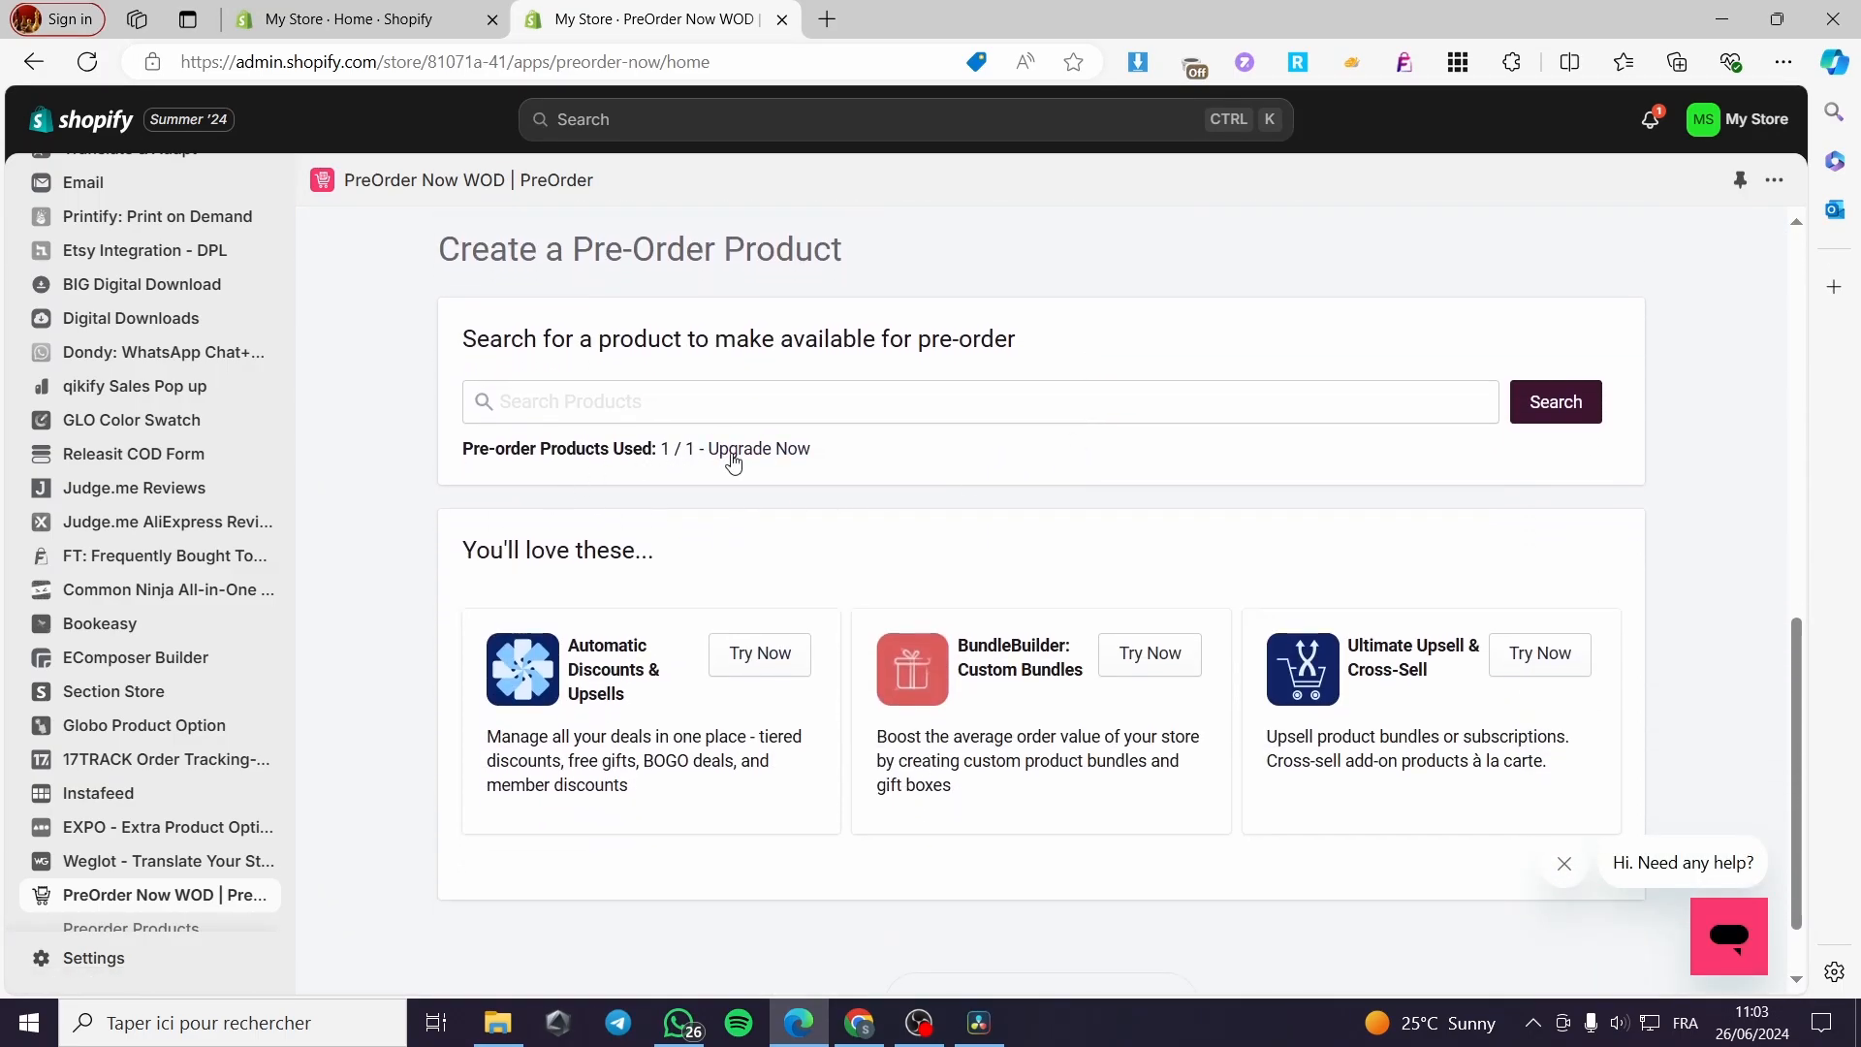
Open the winter shirt's pre-order settings from the app's list of pre-order products.
scroll(742, 452, "up", 1)
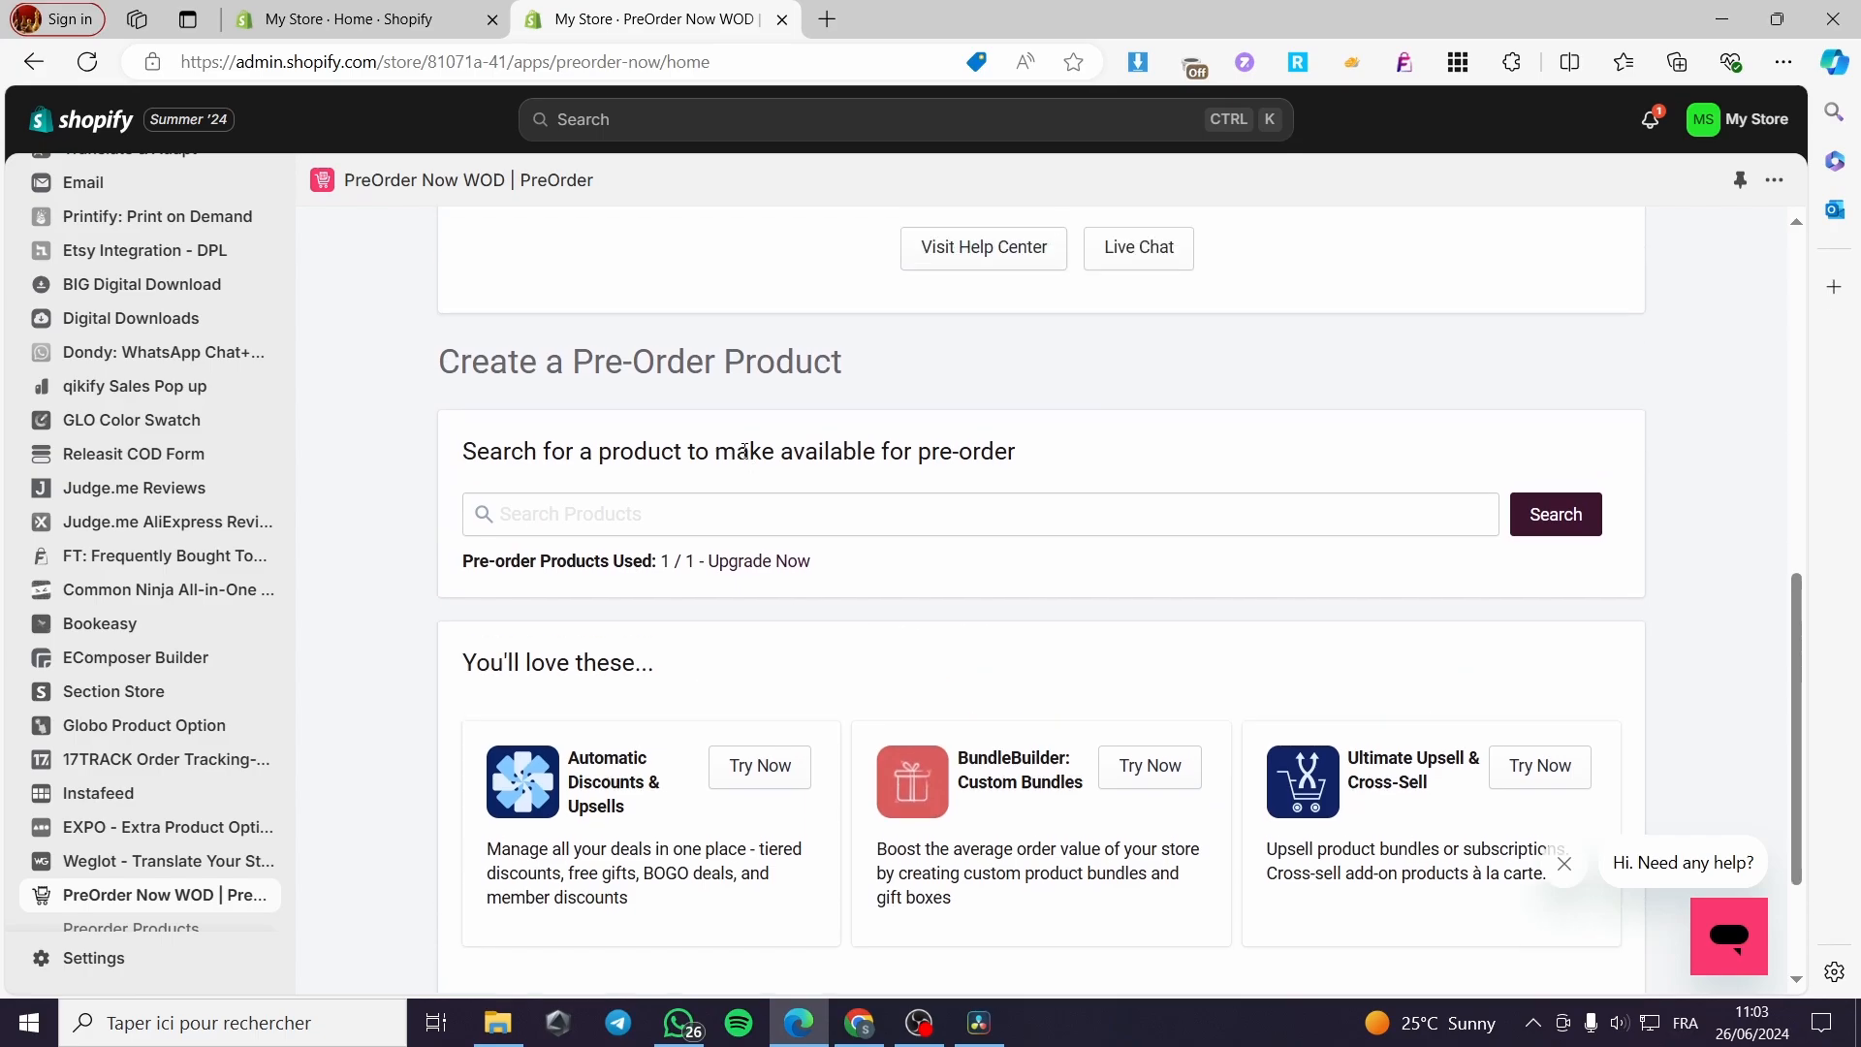
scroll(742, 452, "up", 10)
left_click(830, 441)
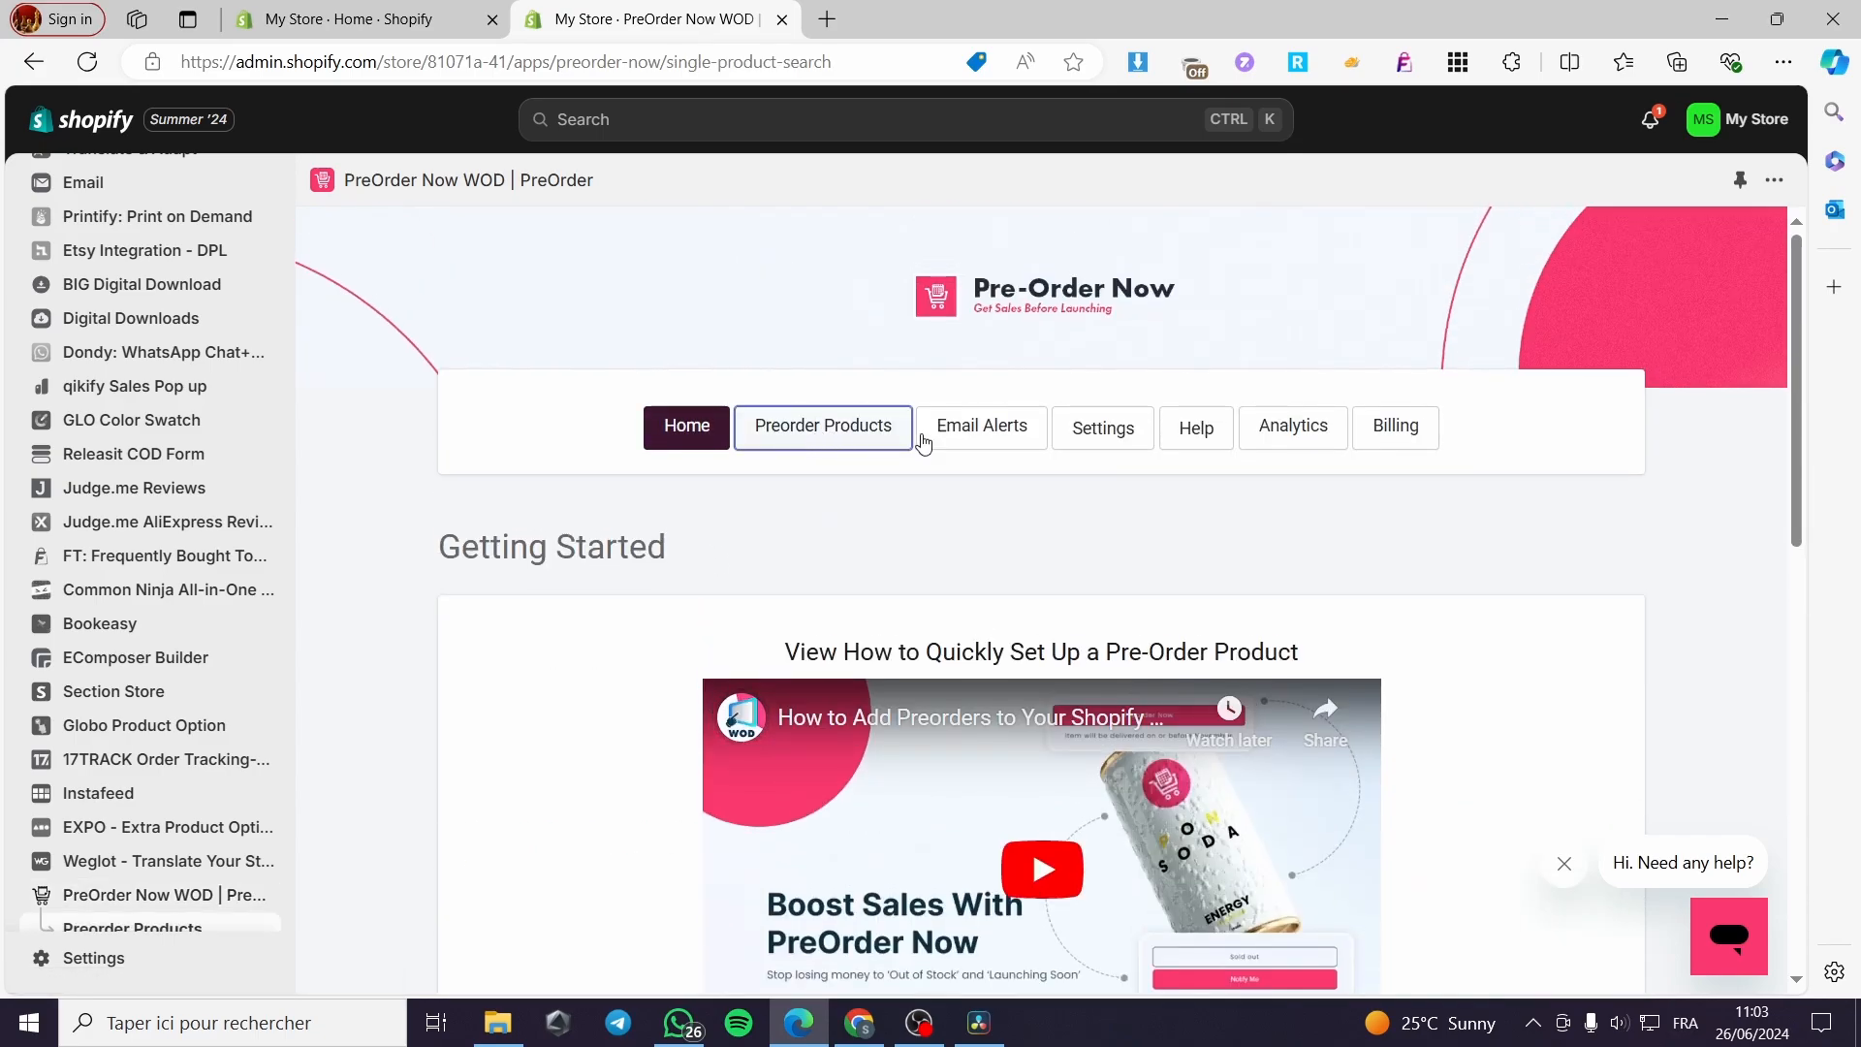
scroll(839, 494, "down", 5)
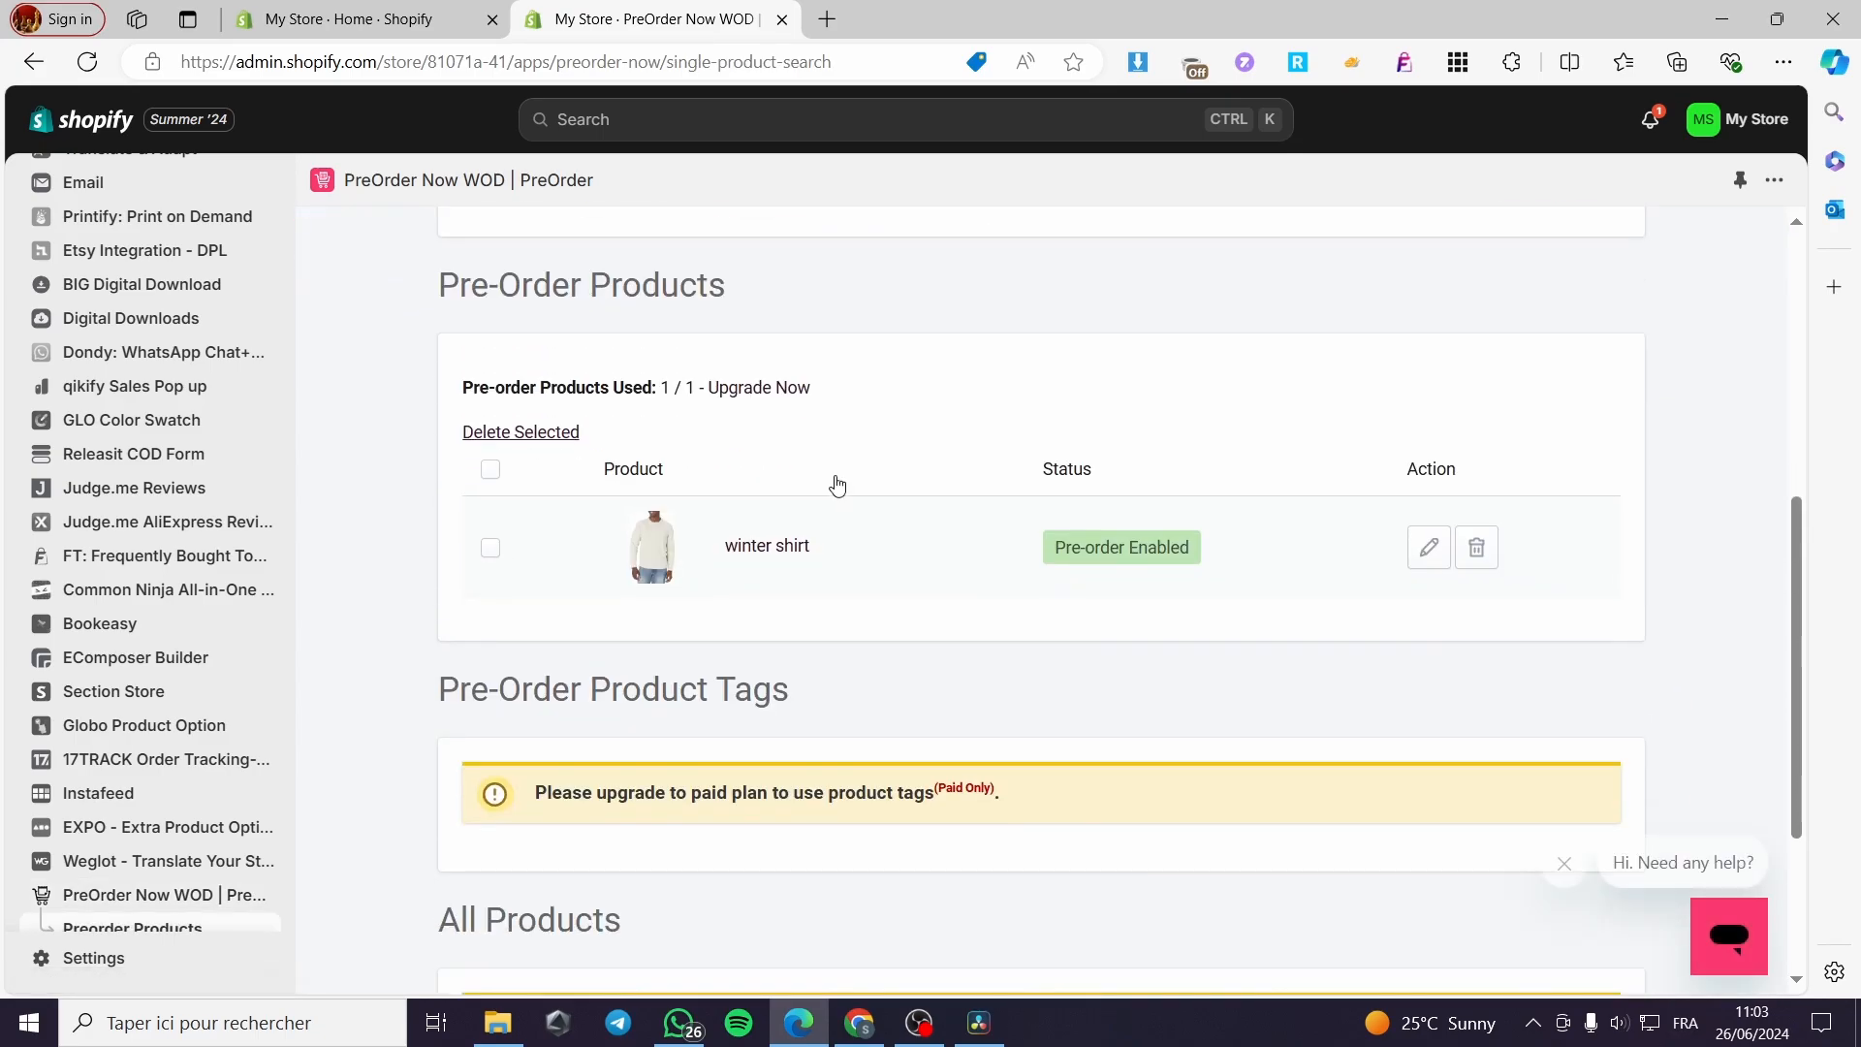
left_click(1428, 549)
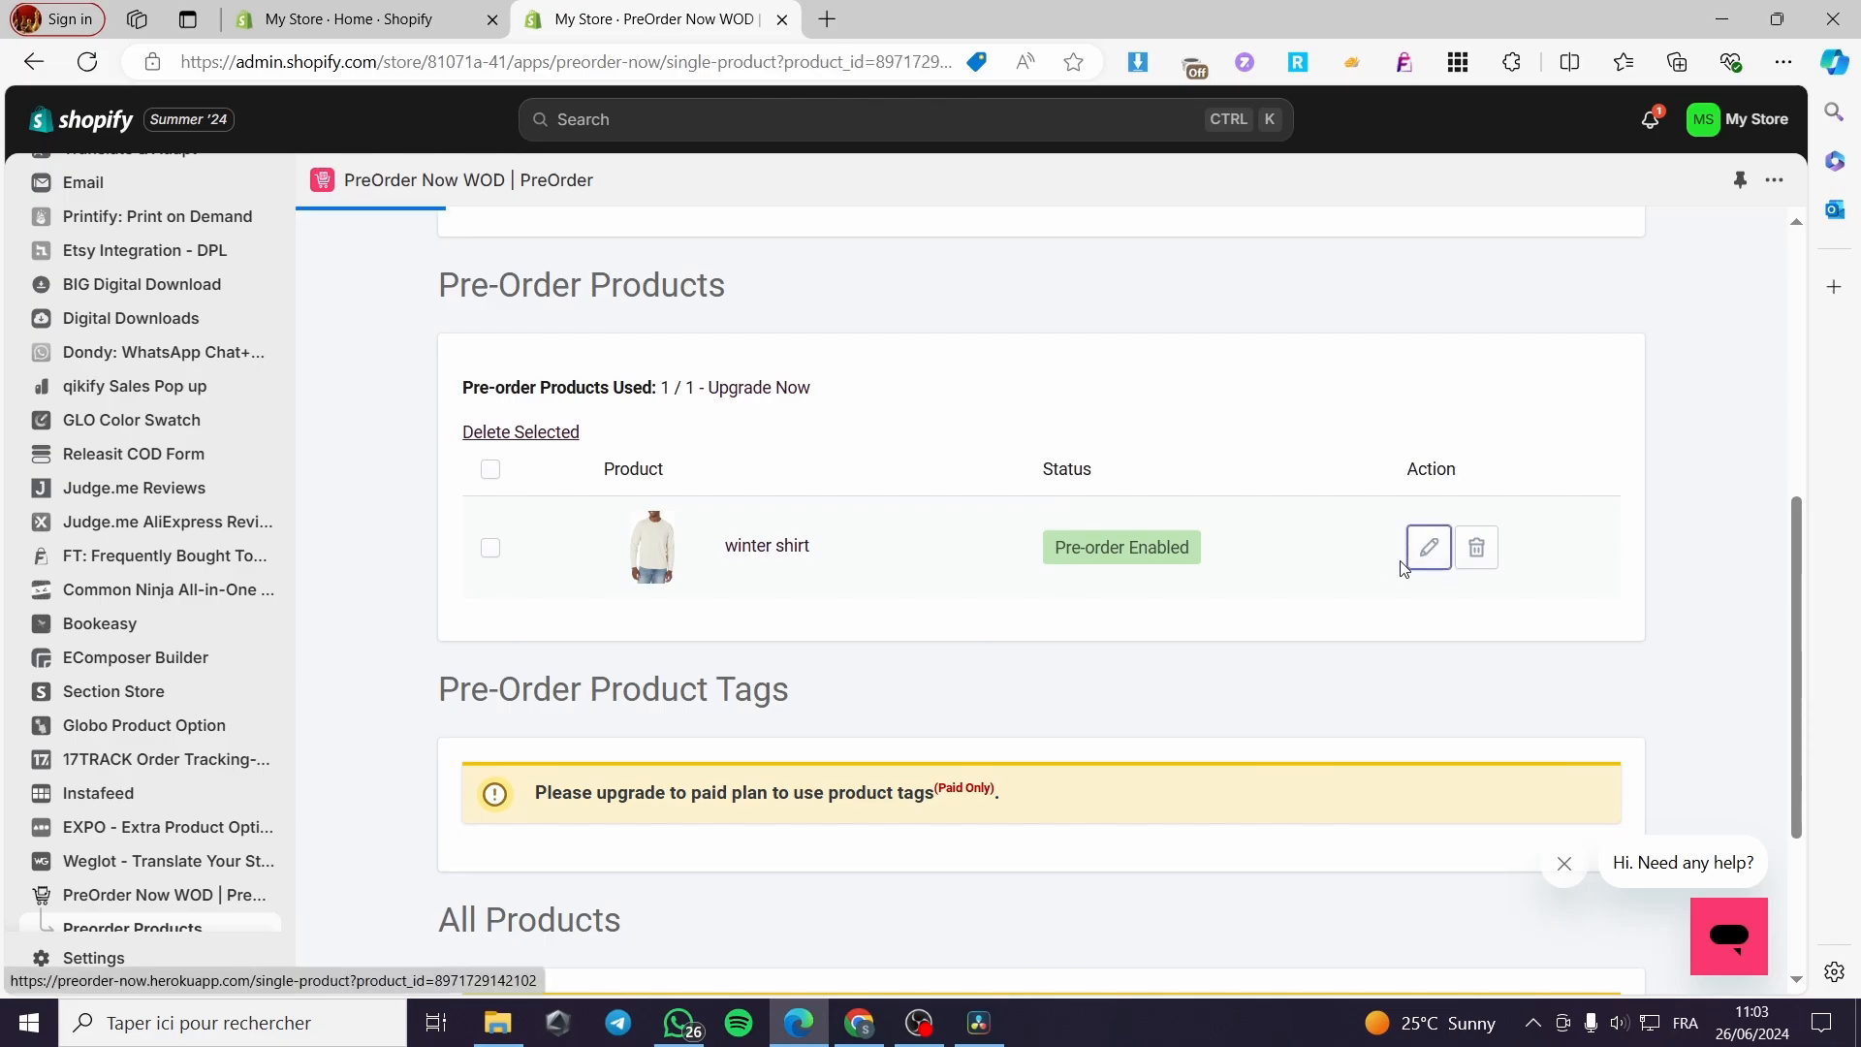
Disable pre-order for the winter shirt's S / Grey variant and save the settings without disabling over-sell.
scroll(1347, 562, "down", 5)
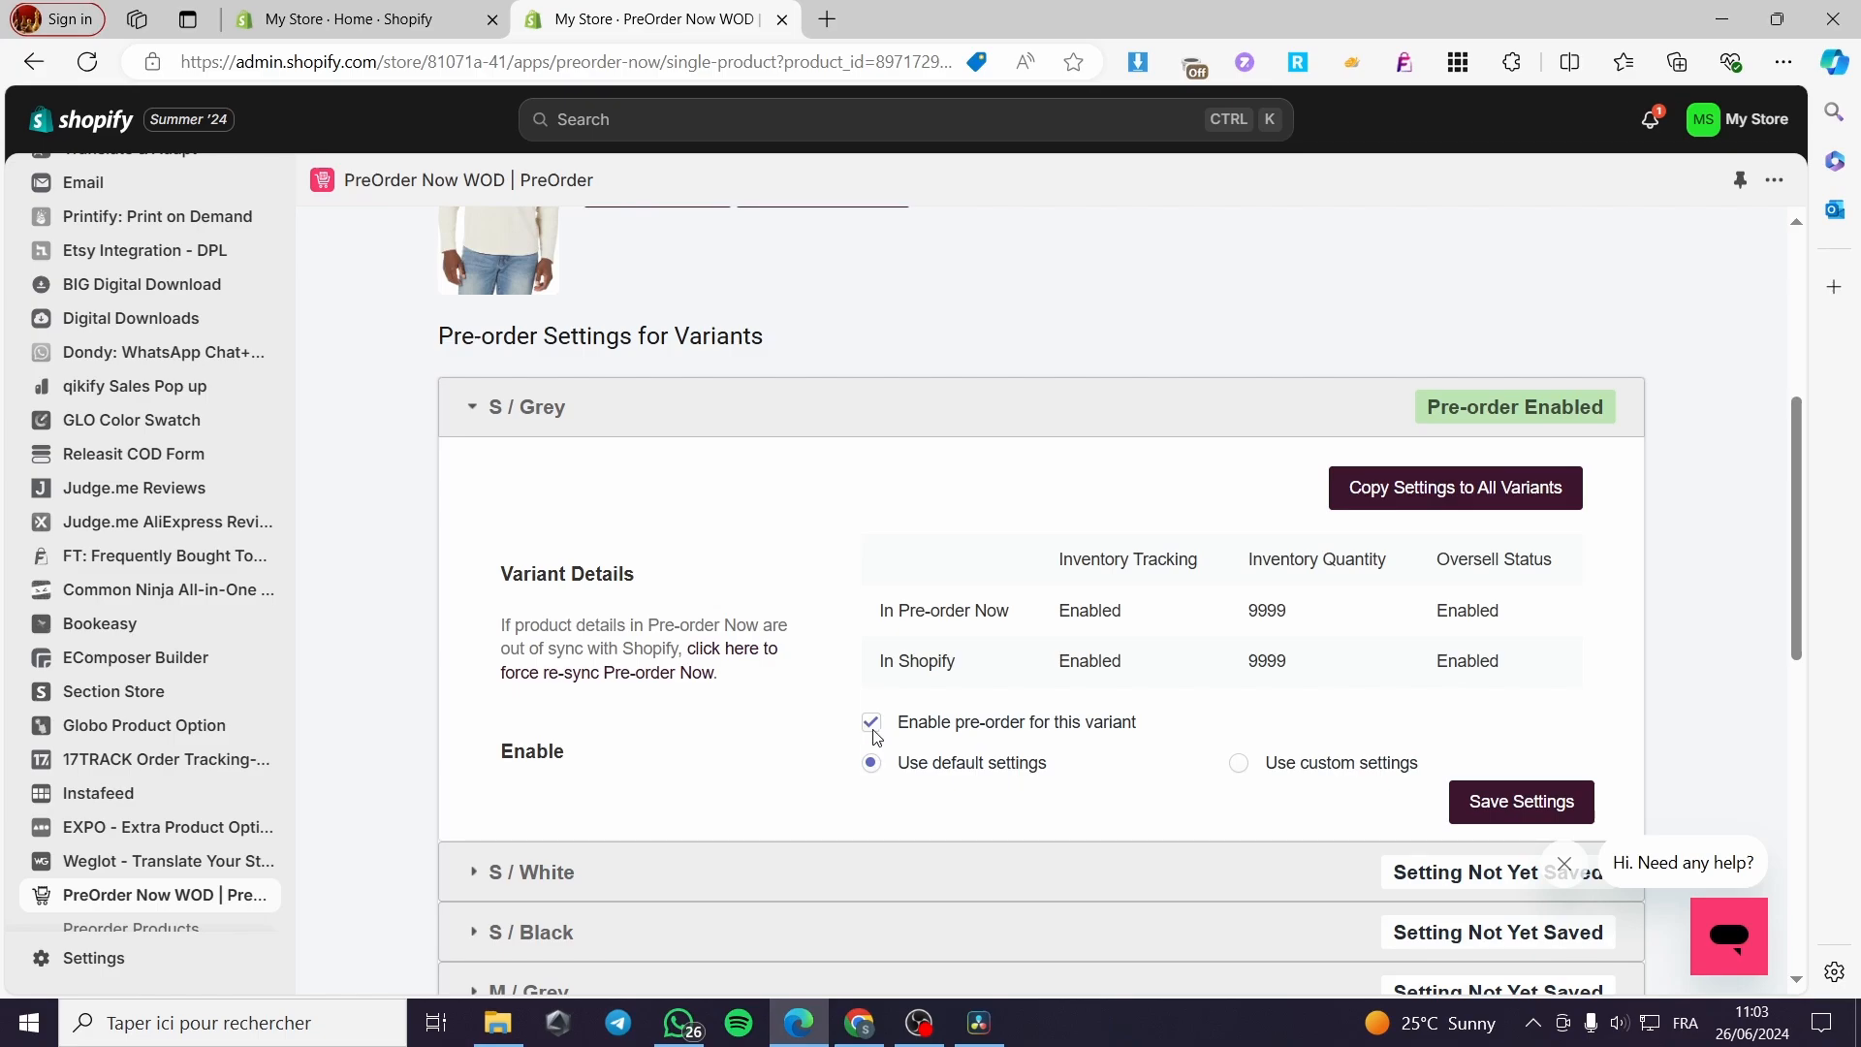
left_click(871, 723)
left_click(1478, 805)
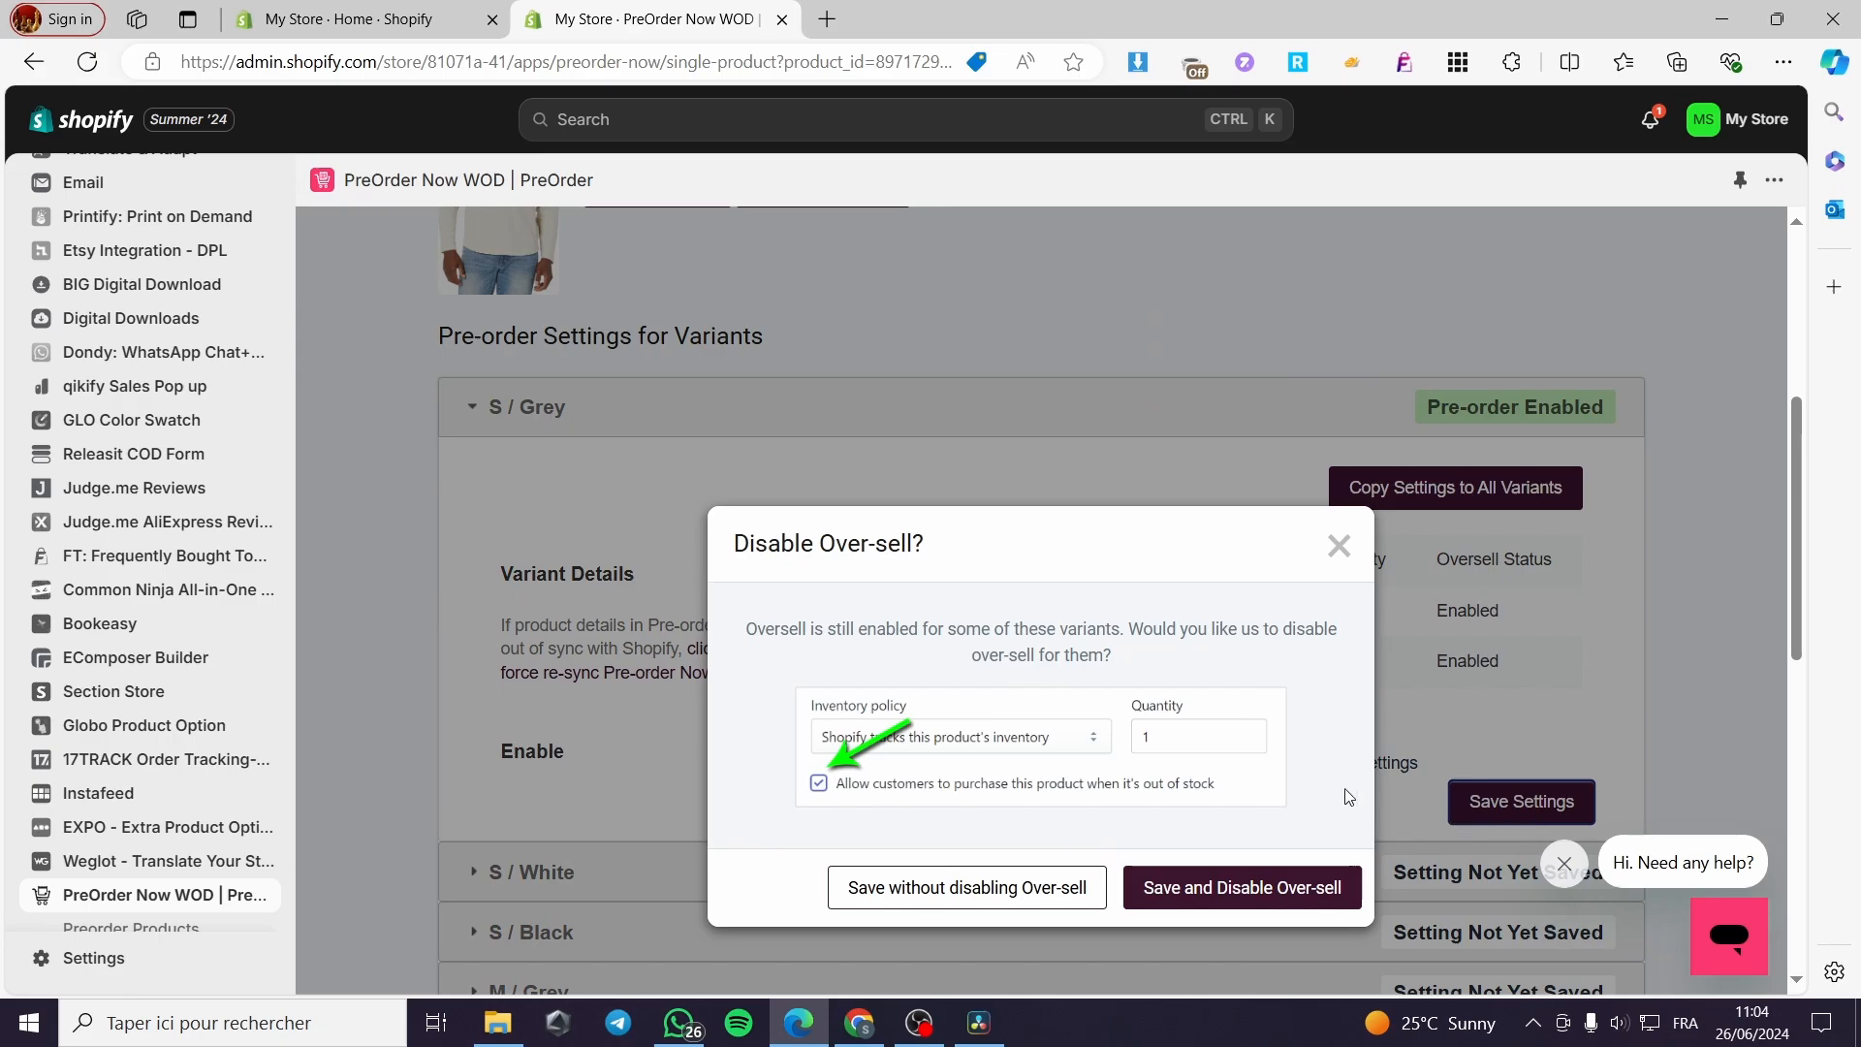
scroll(1347, 796, "down", 2)
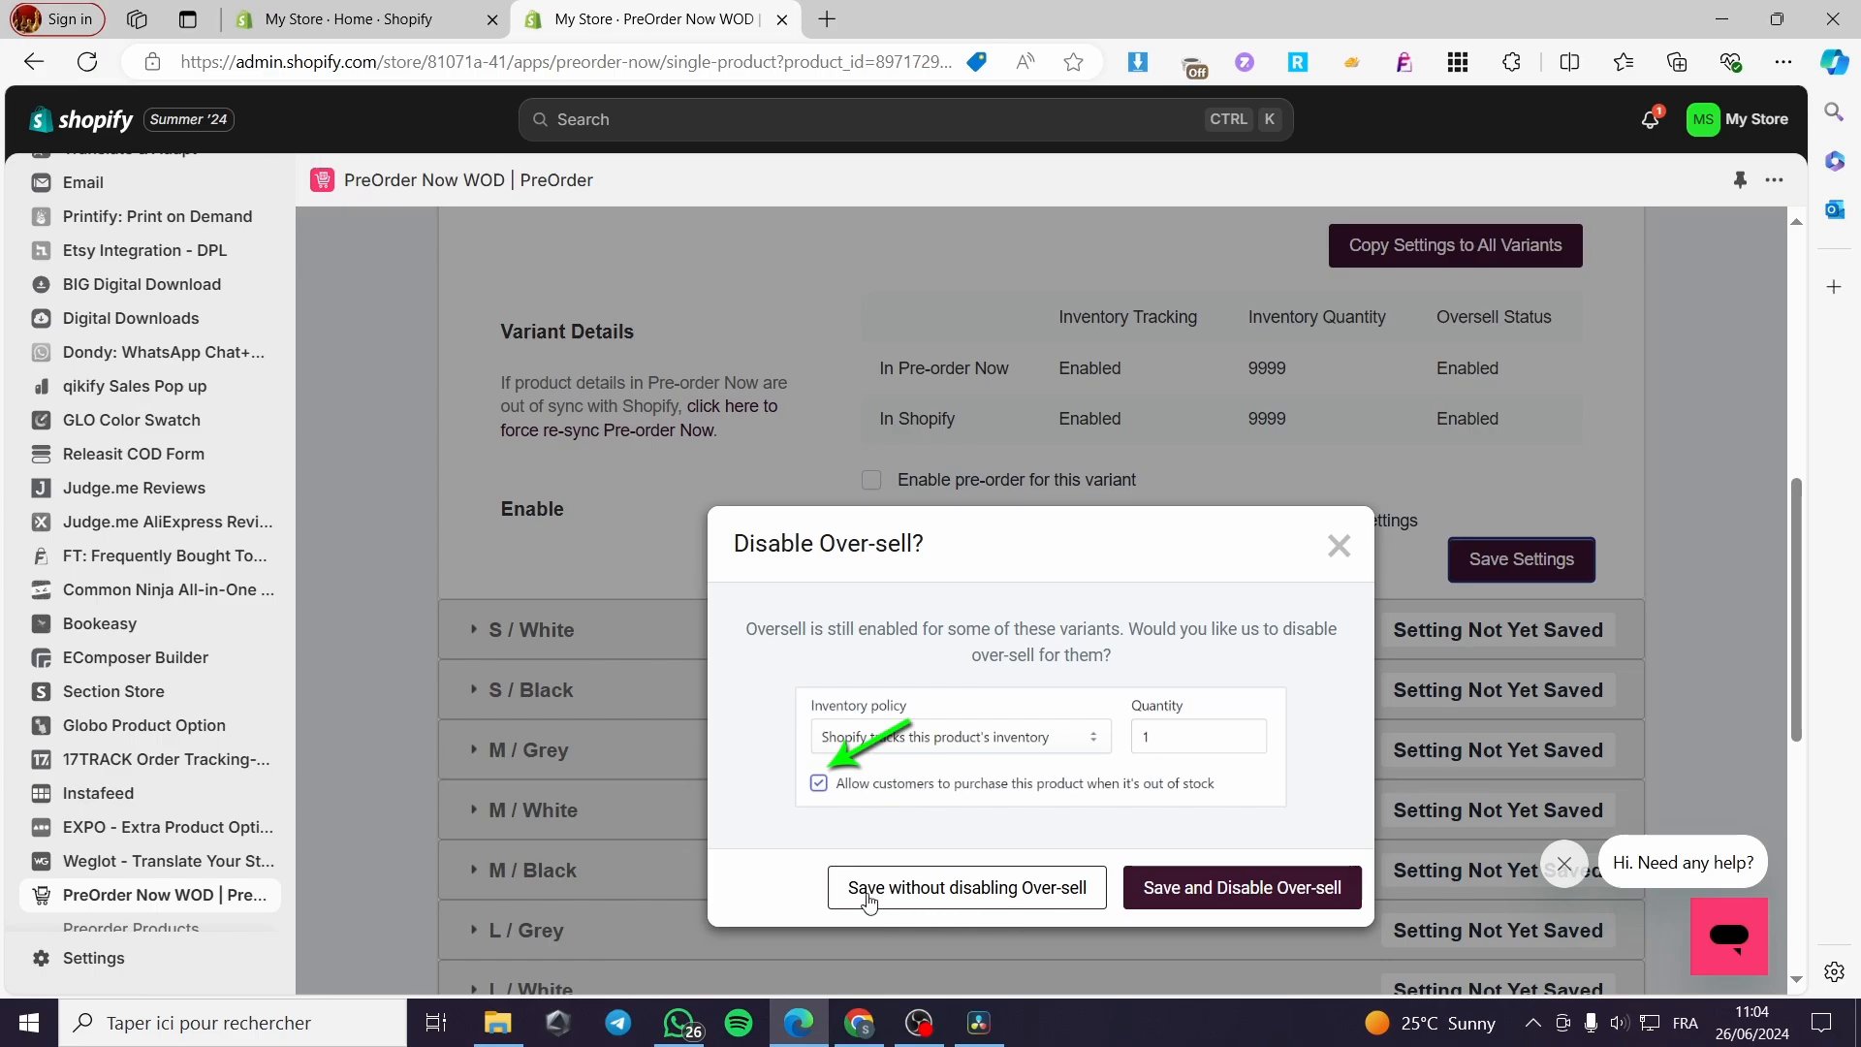
left_click(1038, 888)
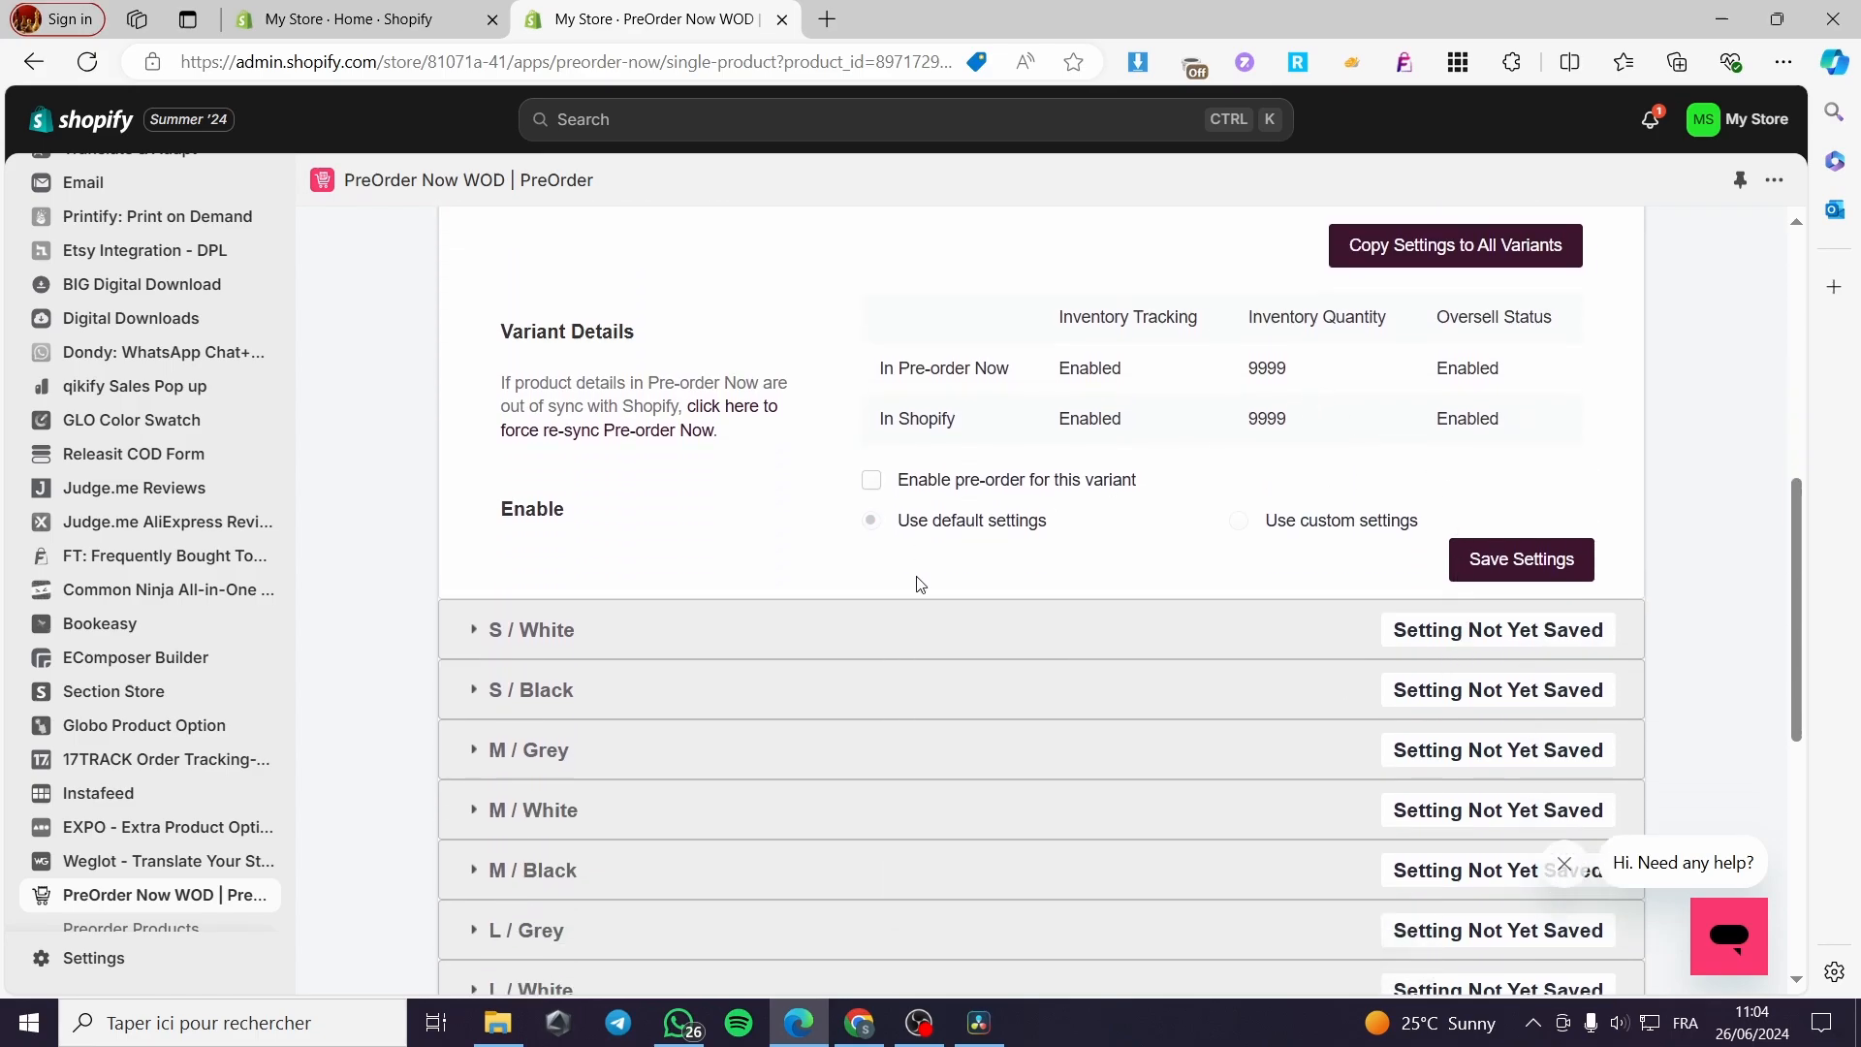
Examine the S / White variant's pre-order settings, the remaining variants and the launch date section of the winter shirt.
left_click(471, 630)
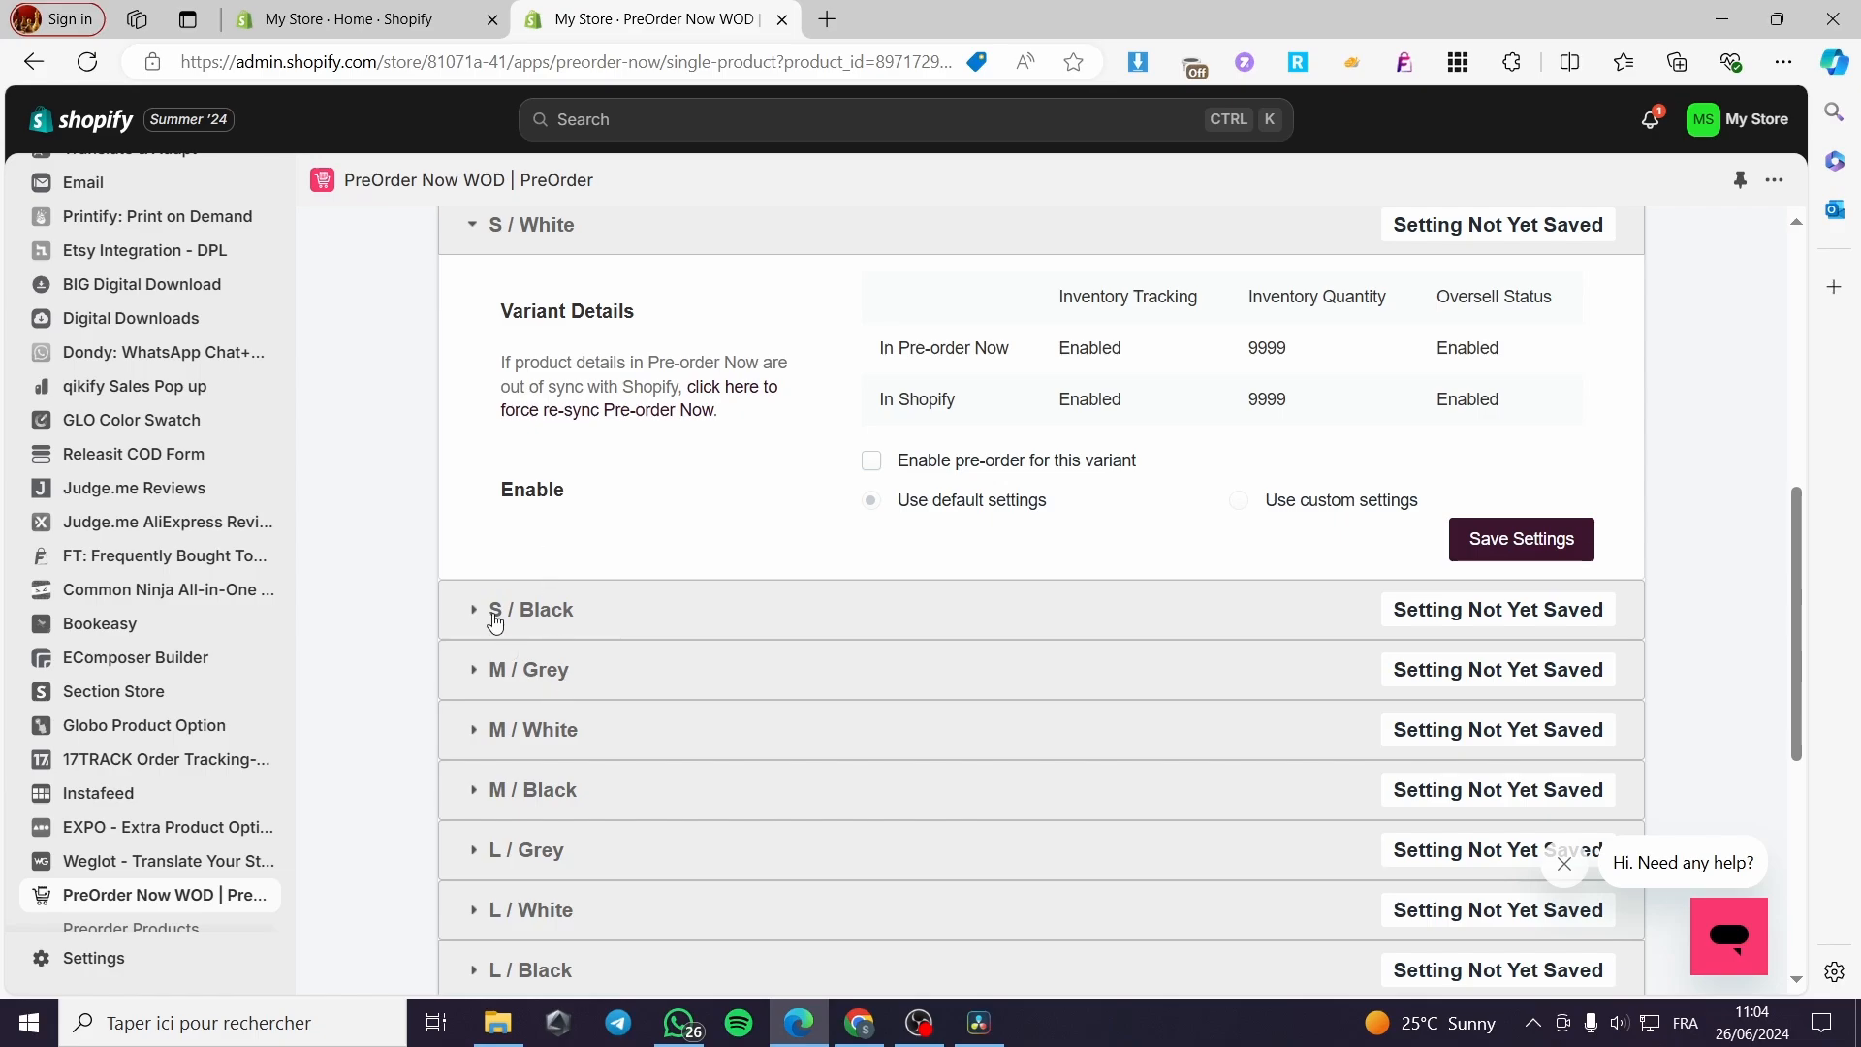
scroll(539, 423, "up", 1)
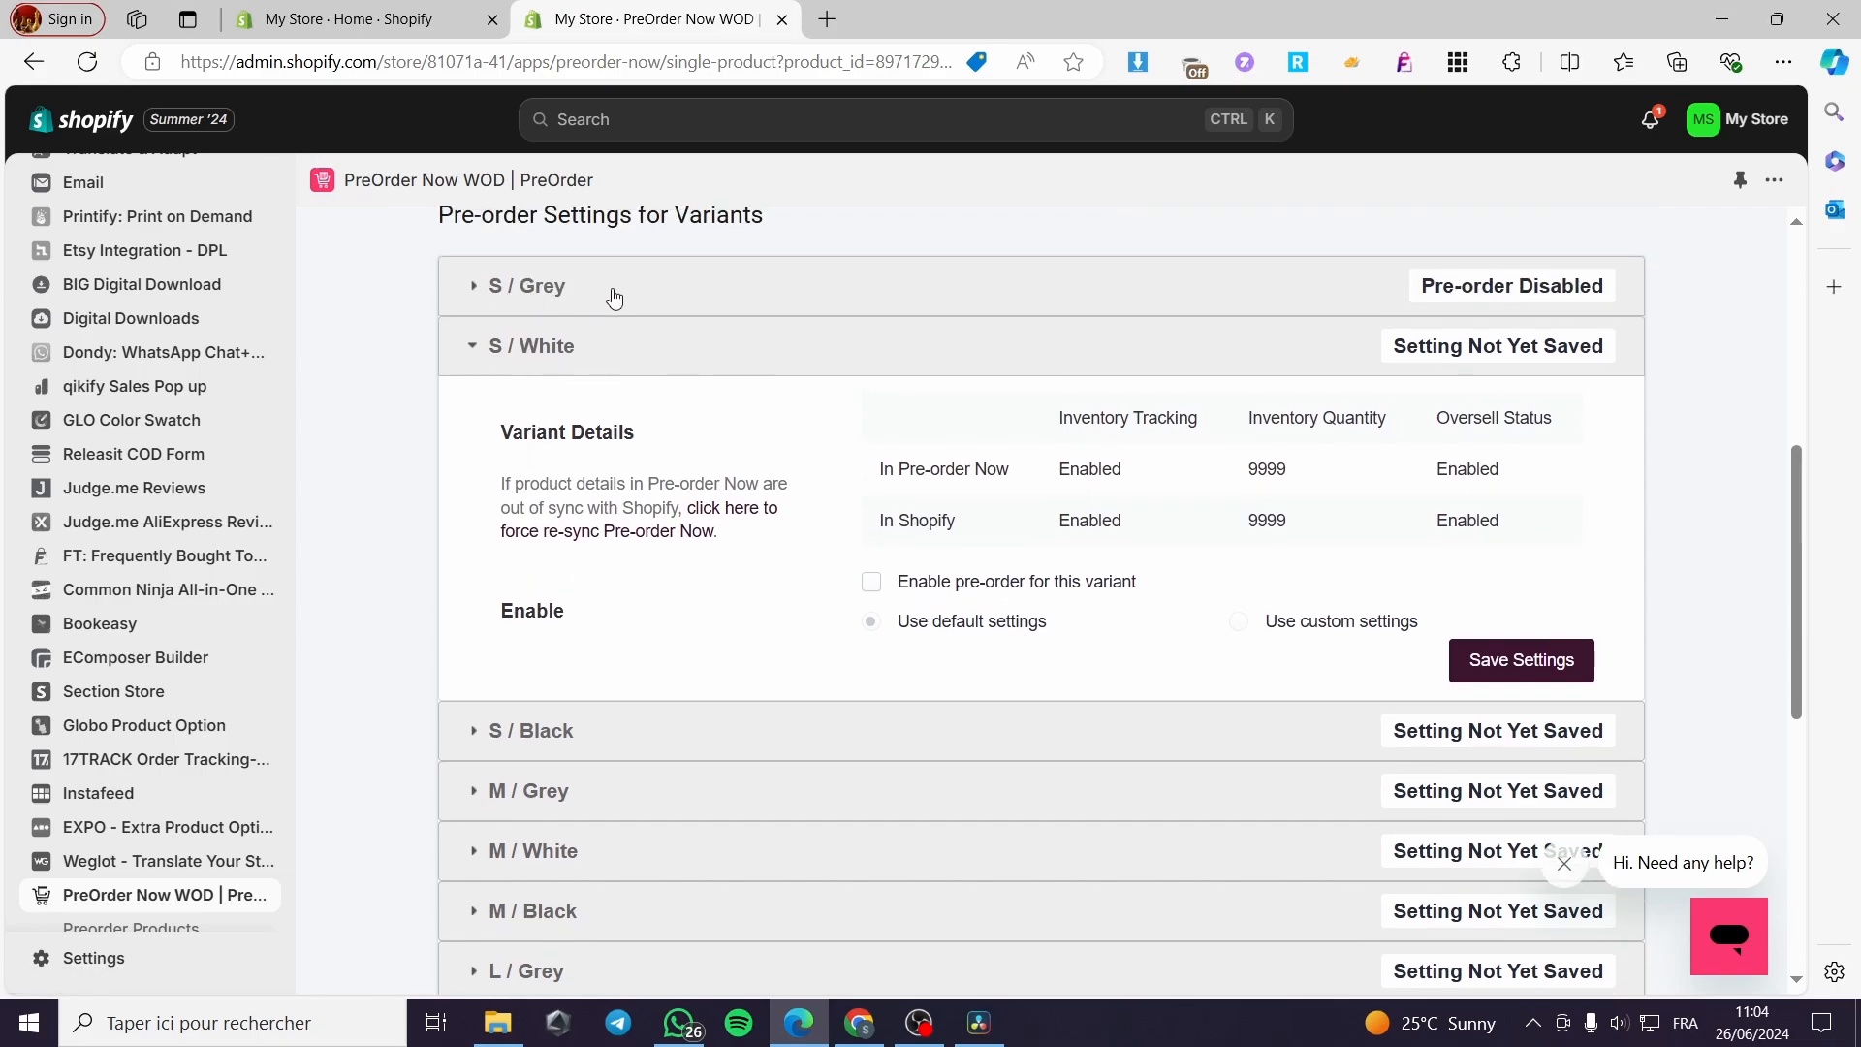
scroll(759, 679, "down", 1)
scroll(759, 678, "down", 4)
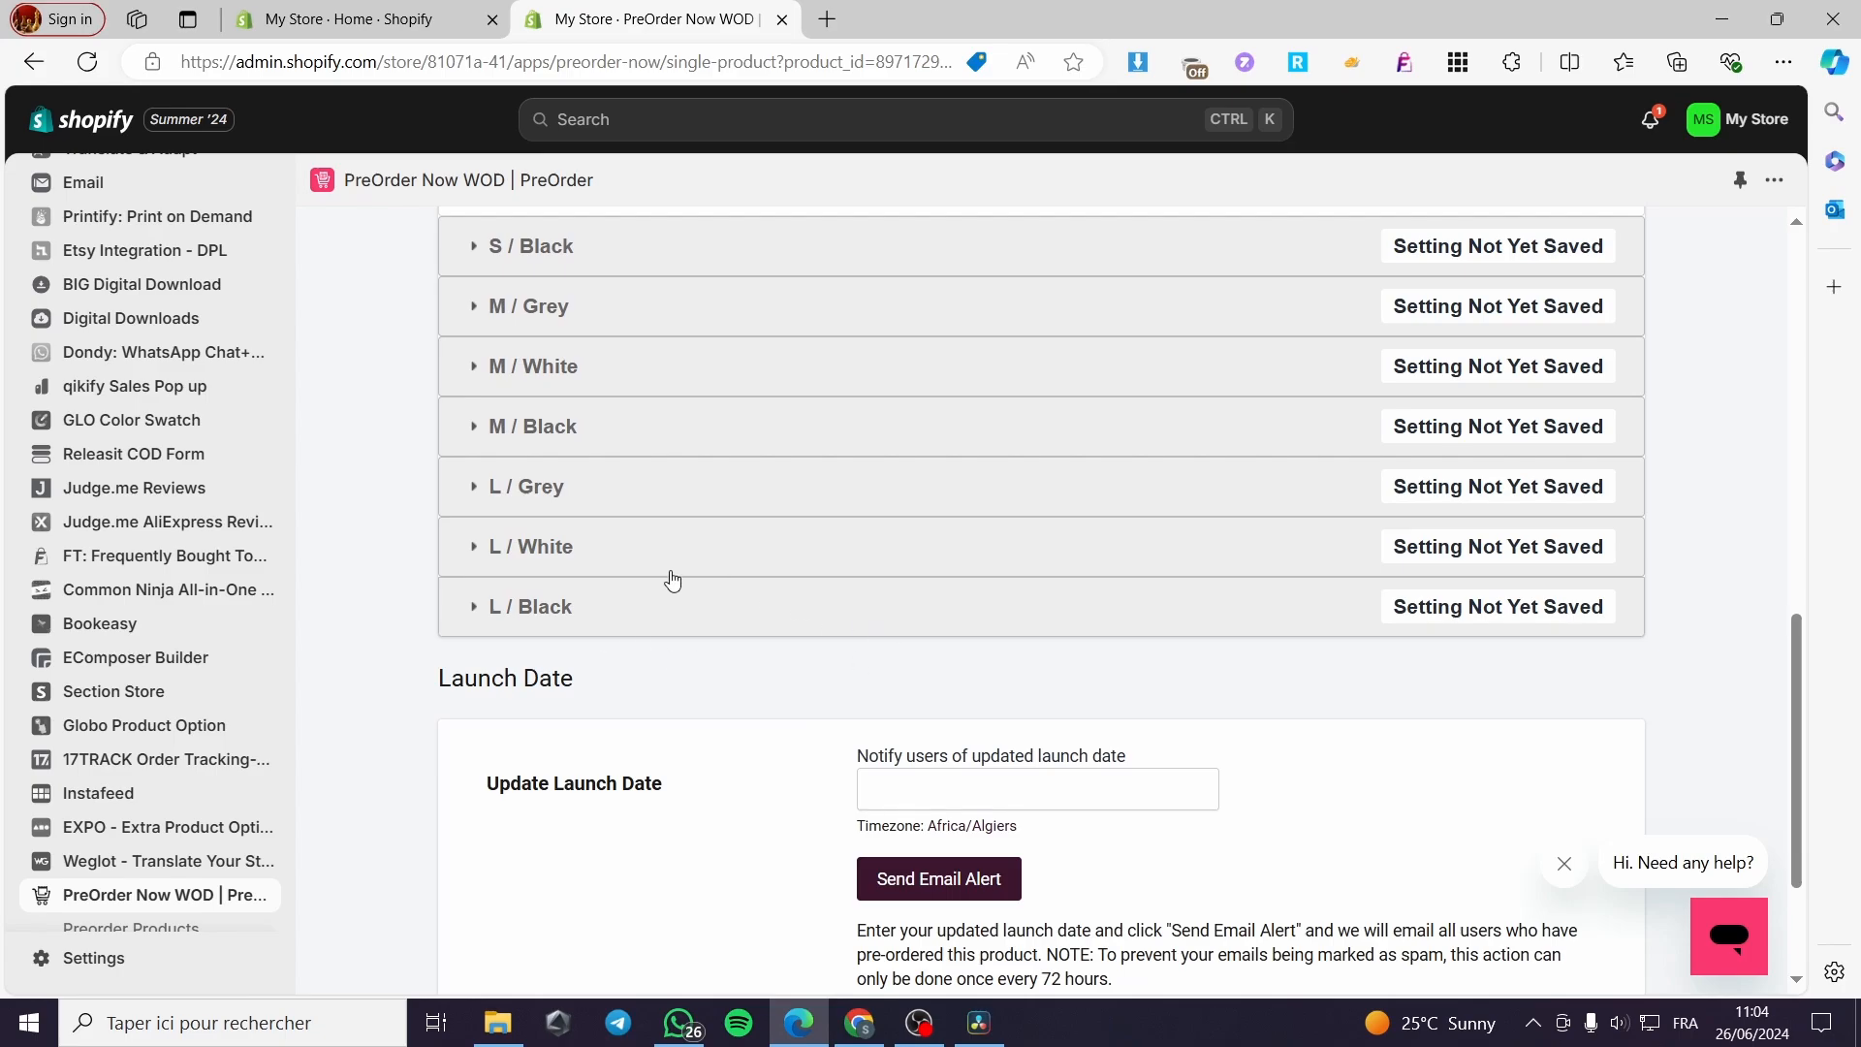
scroll(777, 598, "down", 2)
scroll(776, 596, "down", 2)
scroll(766, 593, "up", 5)
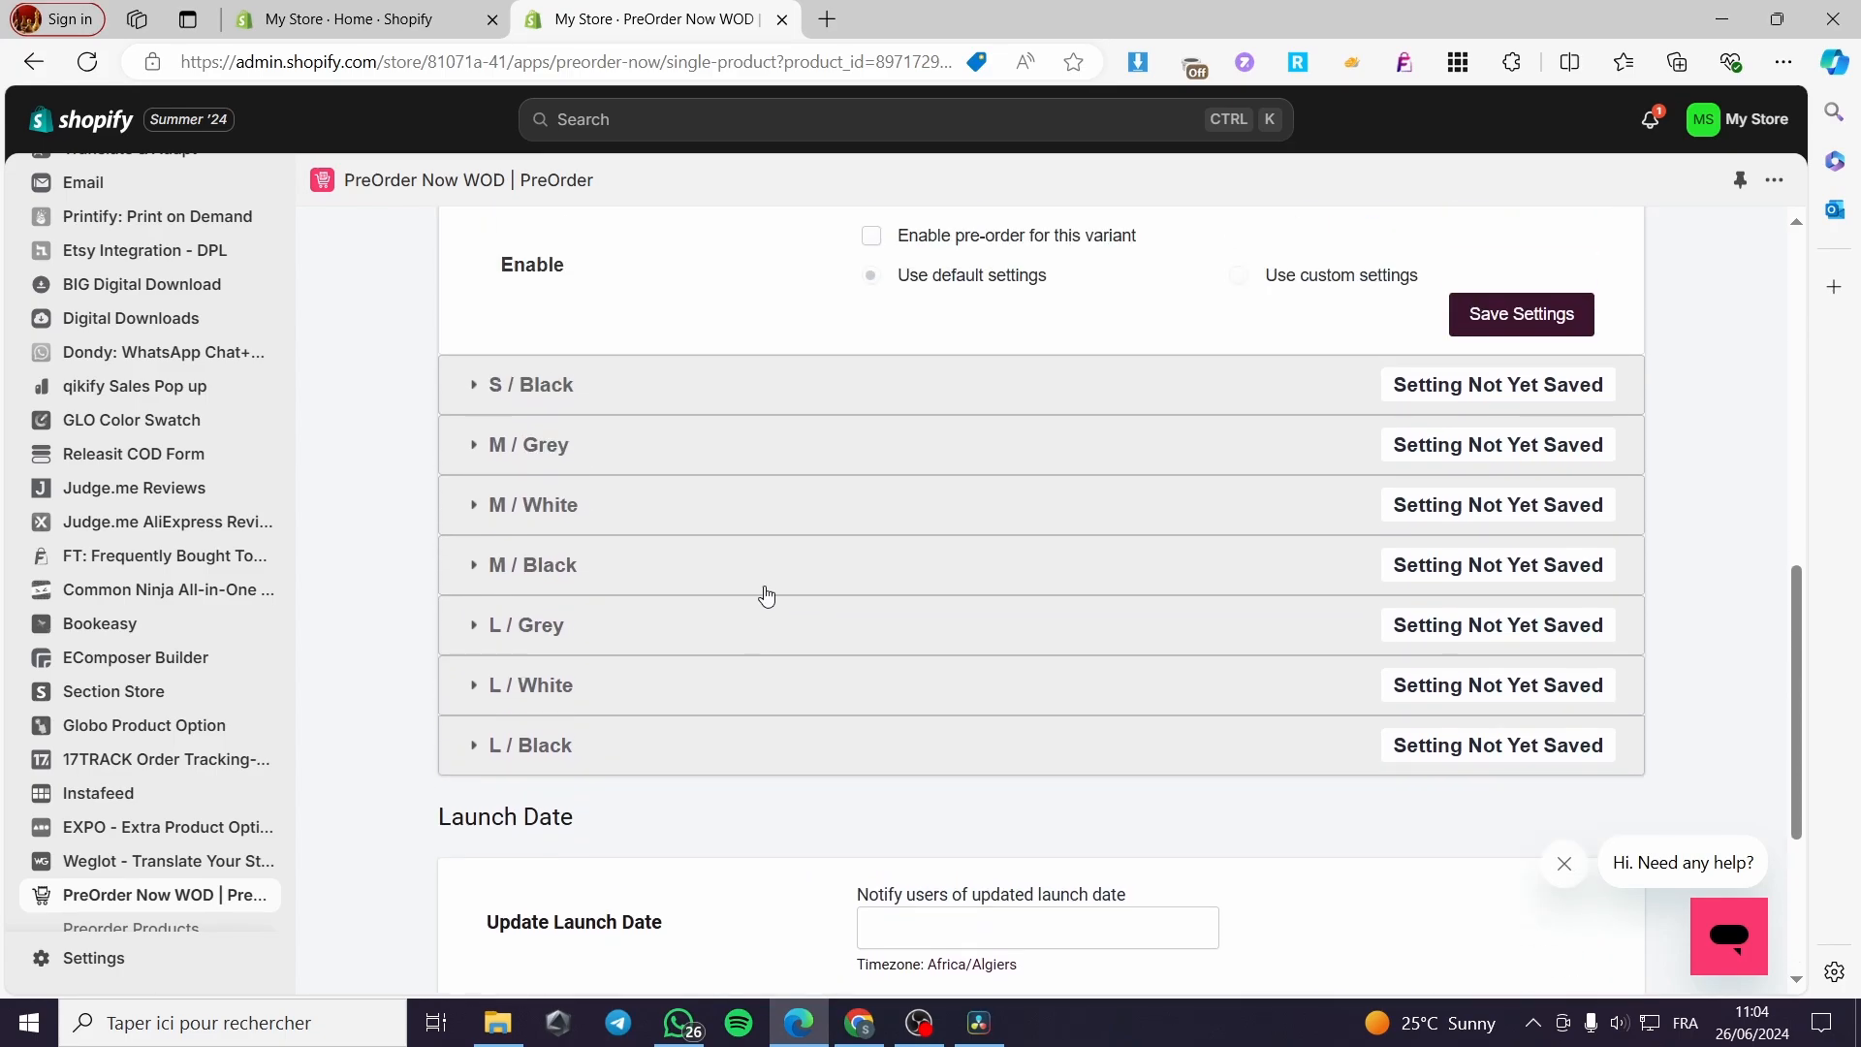
scroll(869, 631, "up", 5)
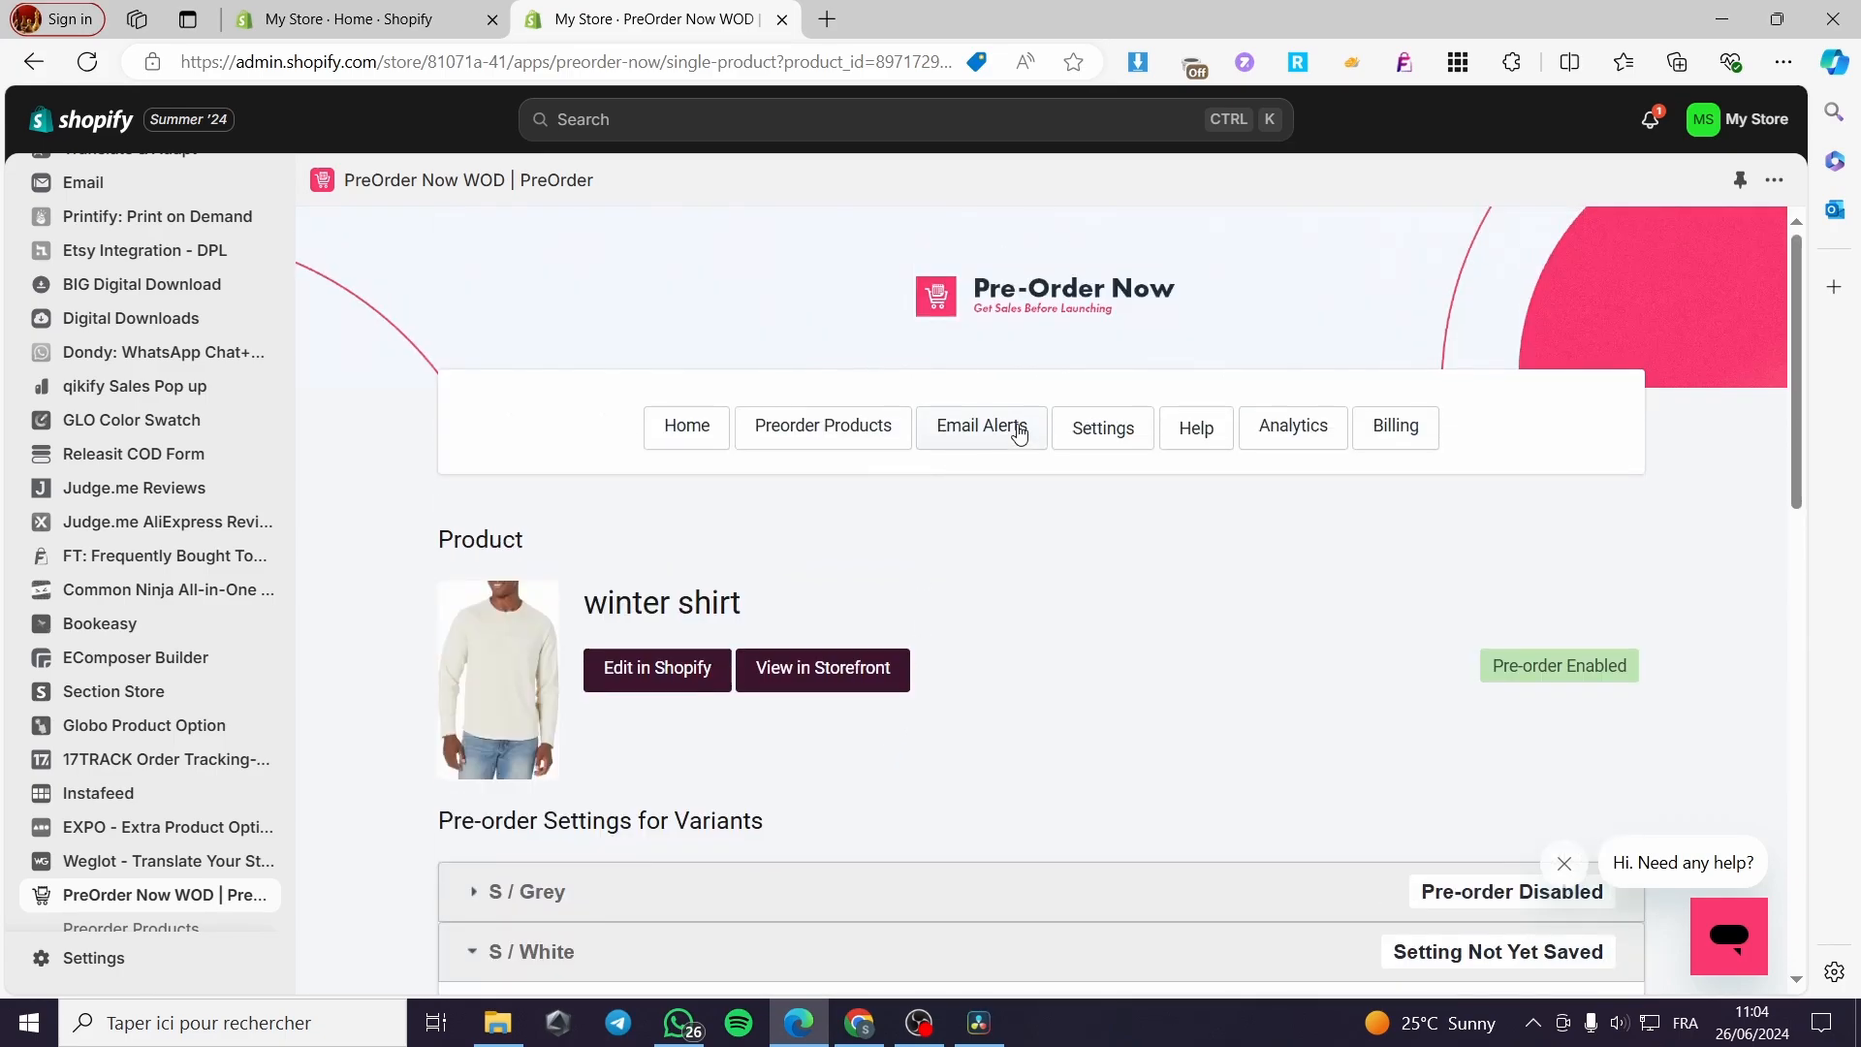
Go to the pre-order email alert settings and check the plans offered for the maximum monthly email charge.
left_click(1018, 433)
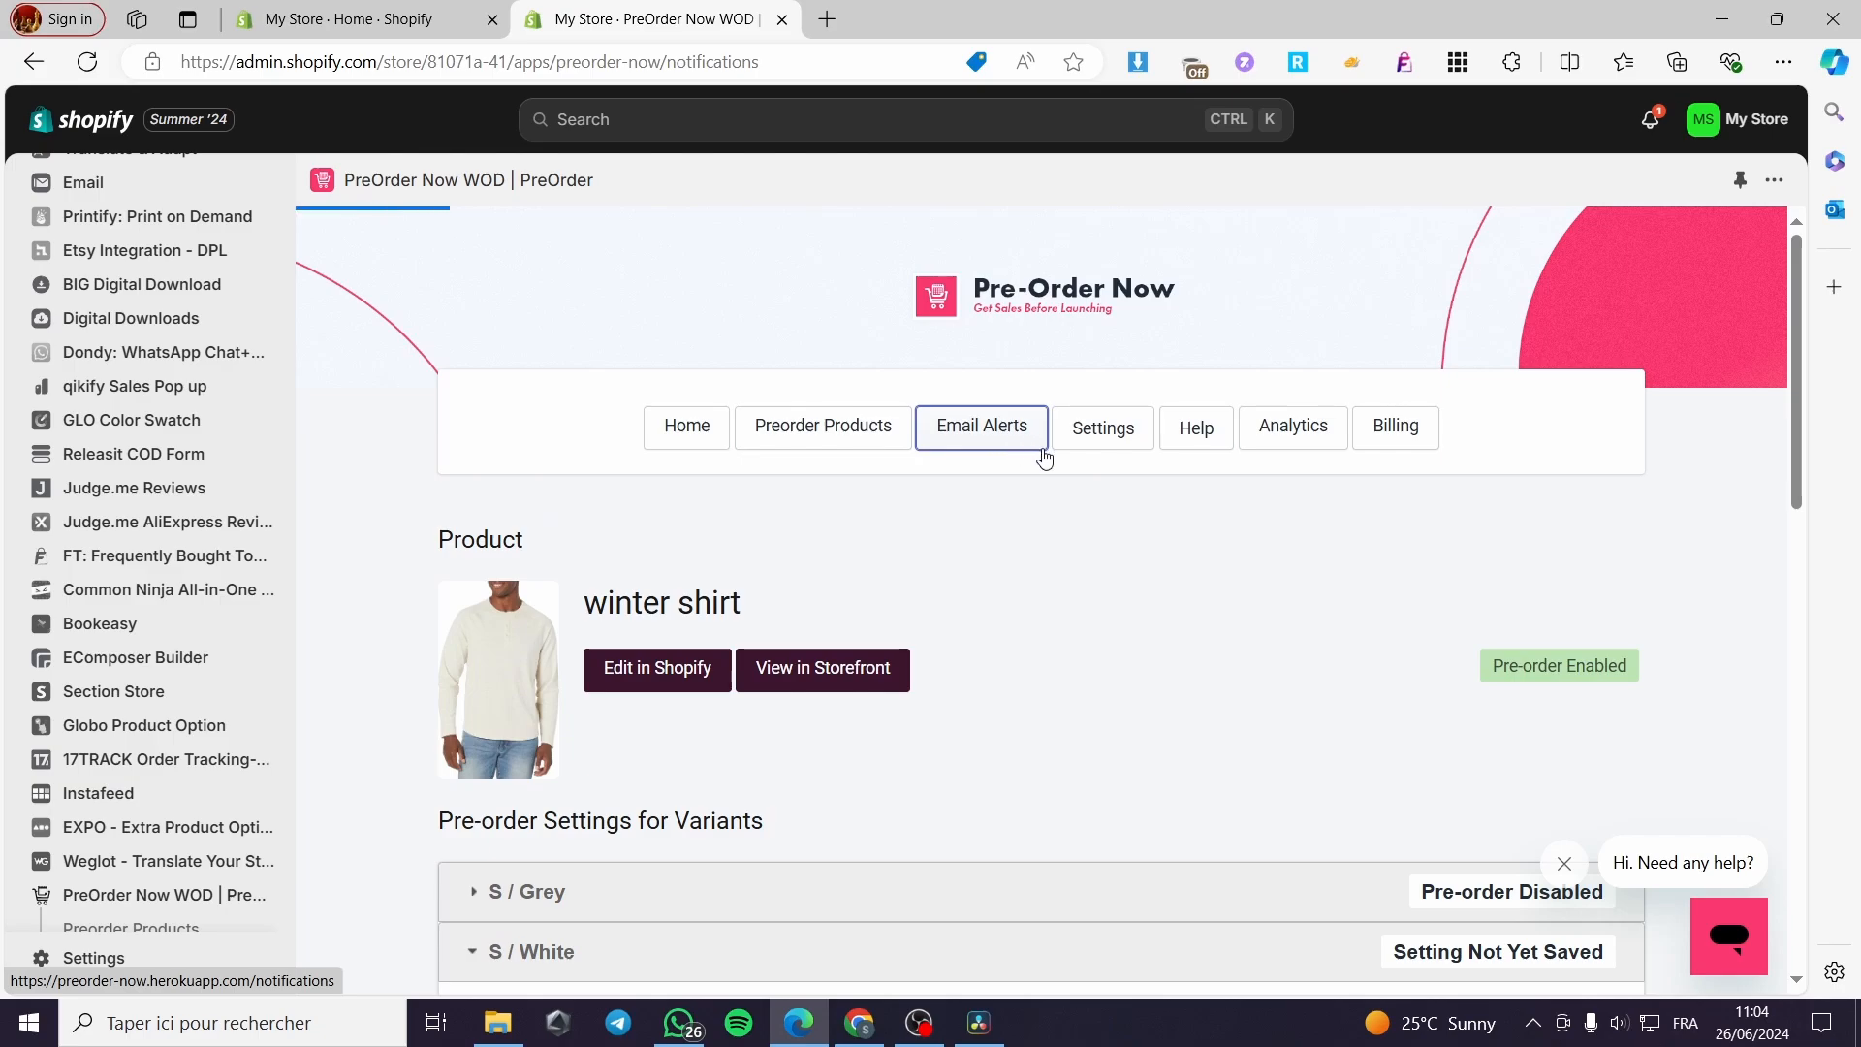
scroll(1066, 466, "down", 3)
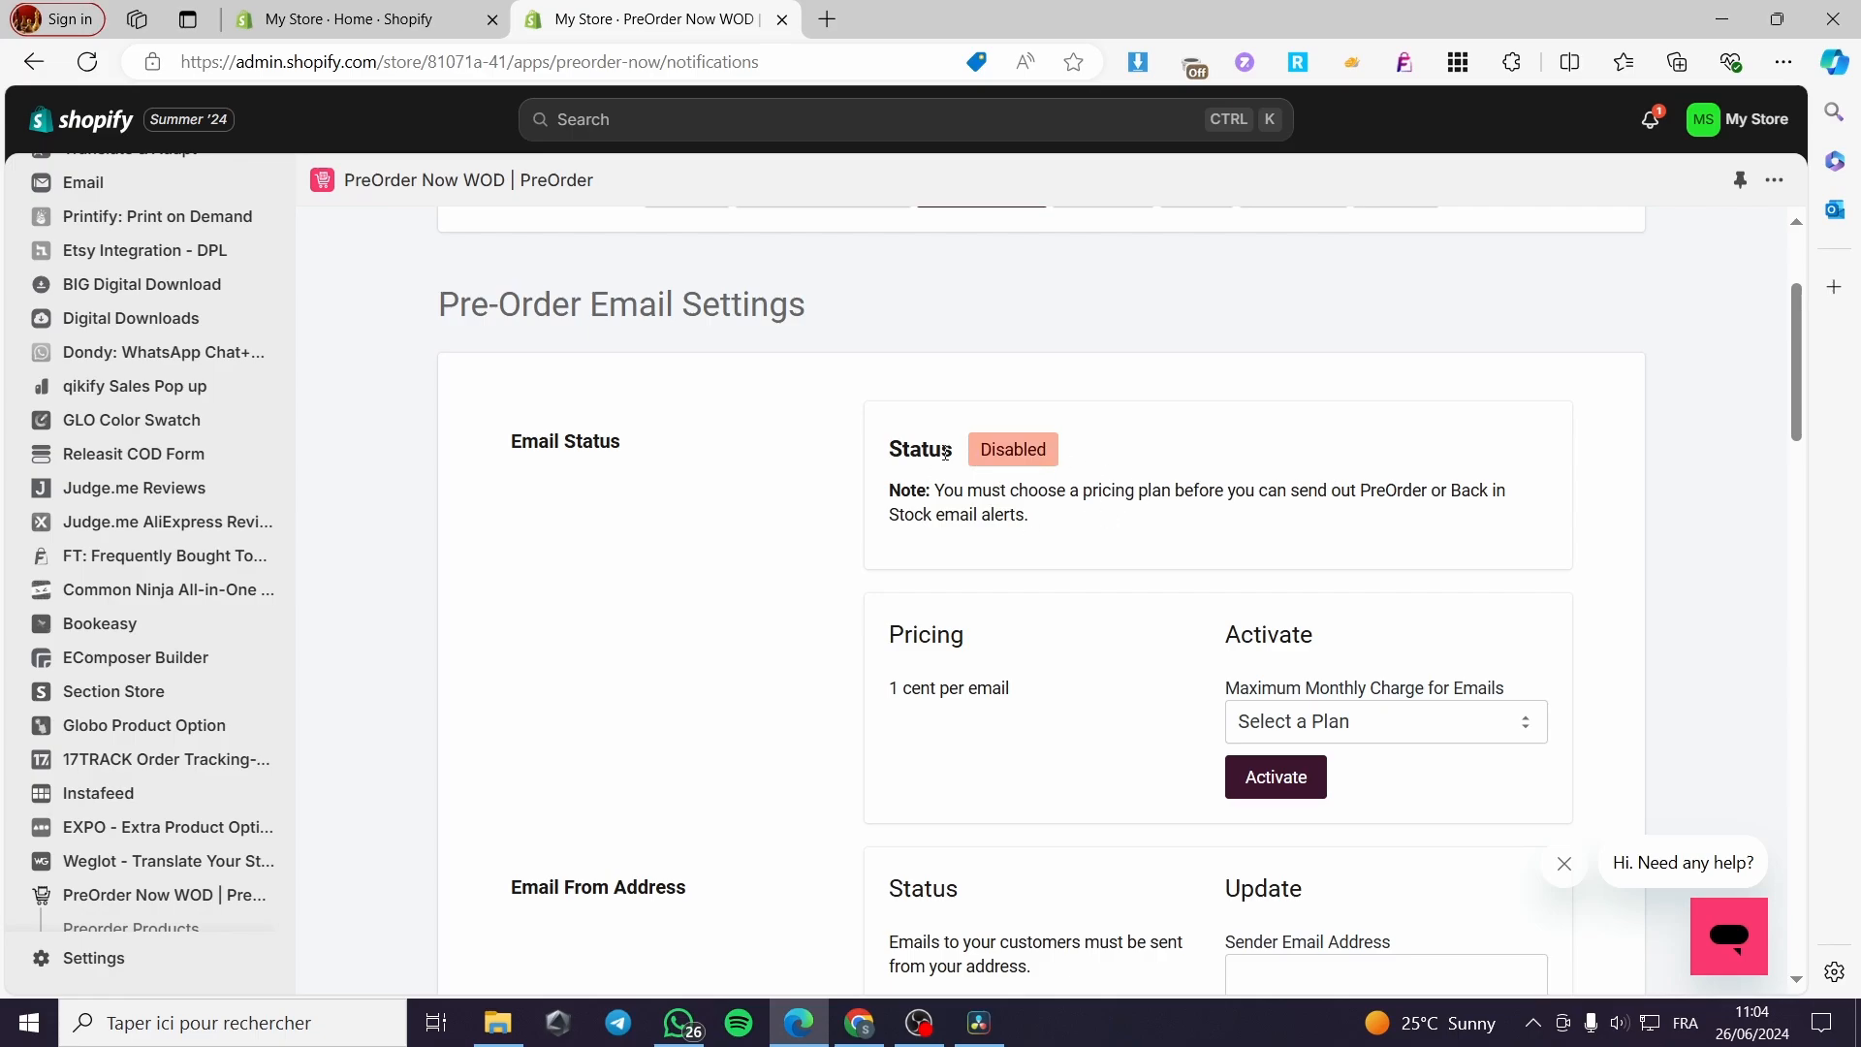
left_click(1399, 714)
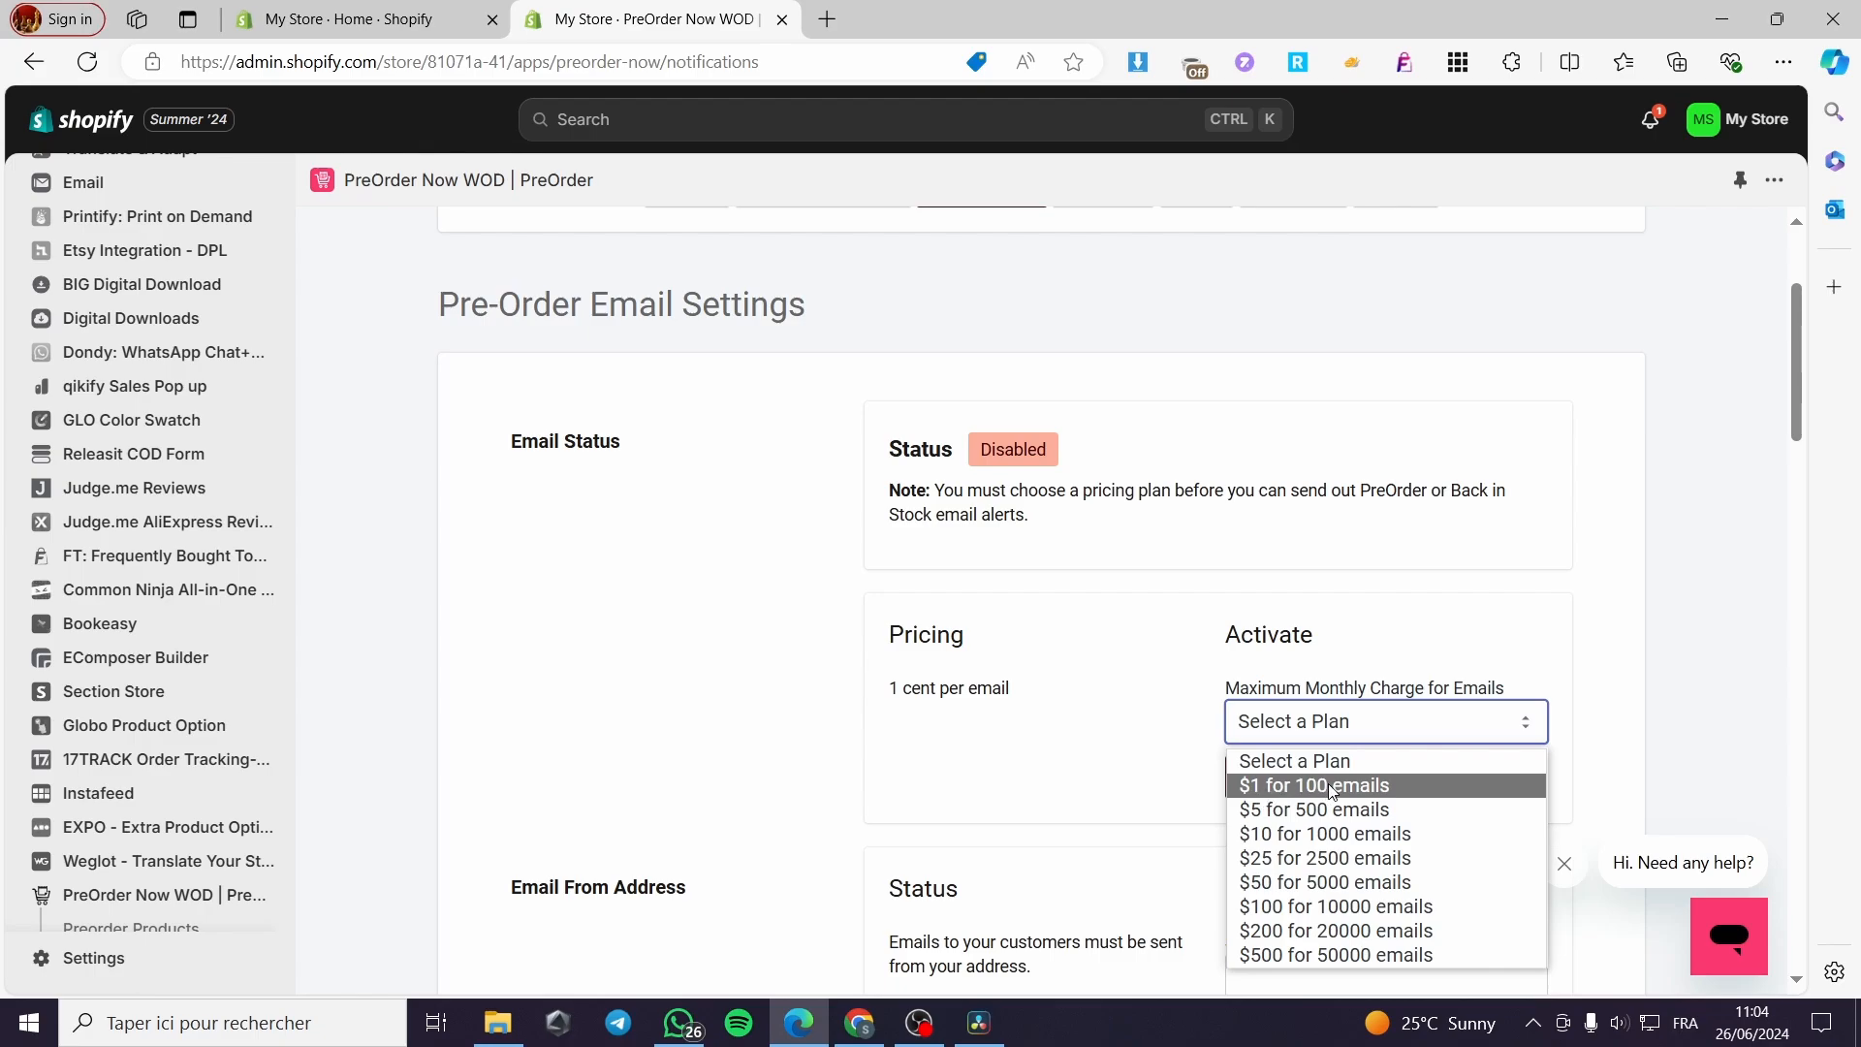
left_click(1474, 762)
Fill in the sender email address and test recipient email address with the first saved email suggestion.
scroll(1357, 581, "down", 5)
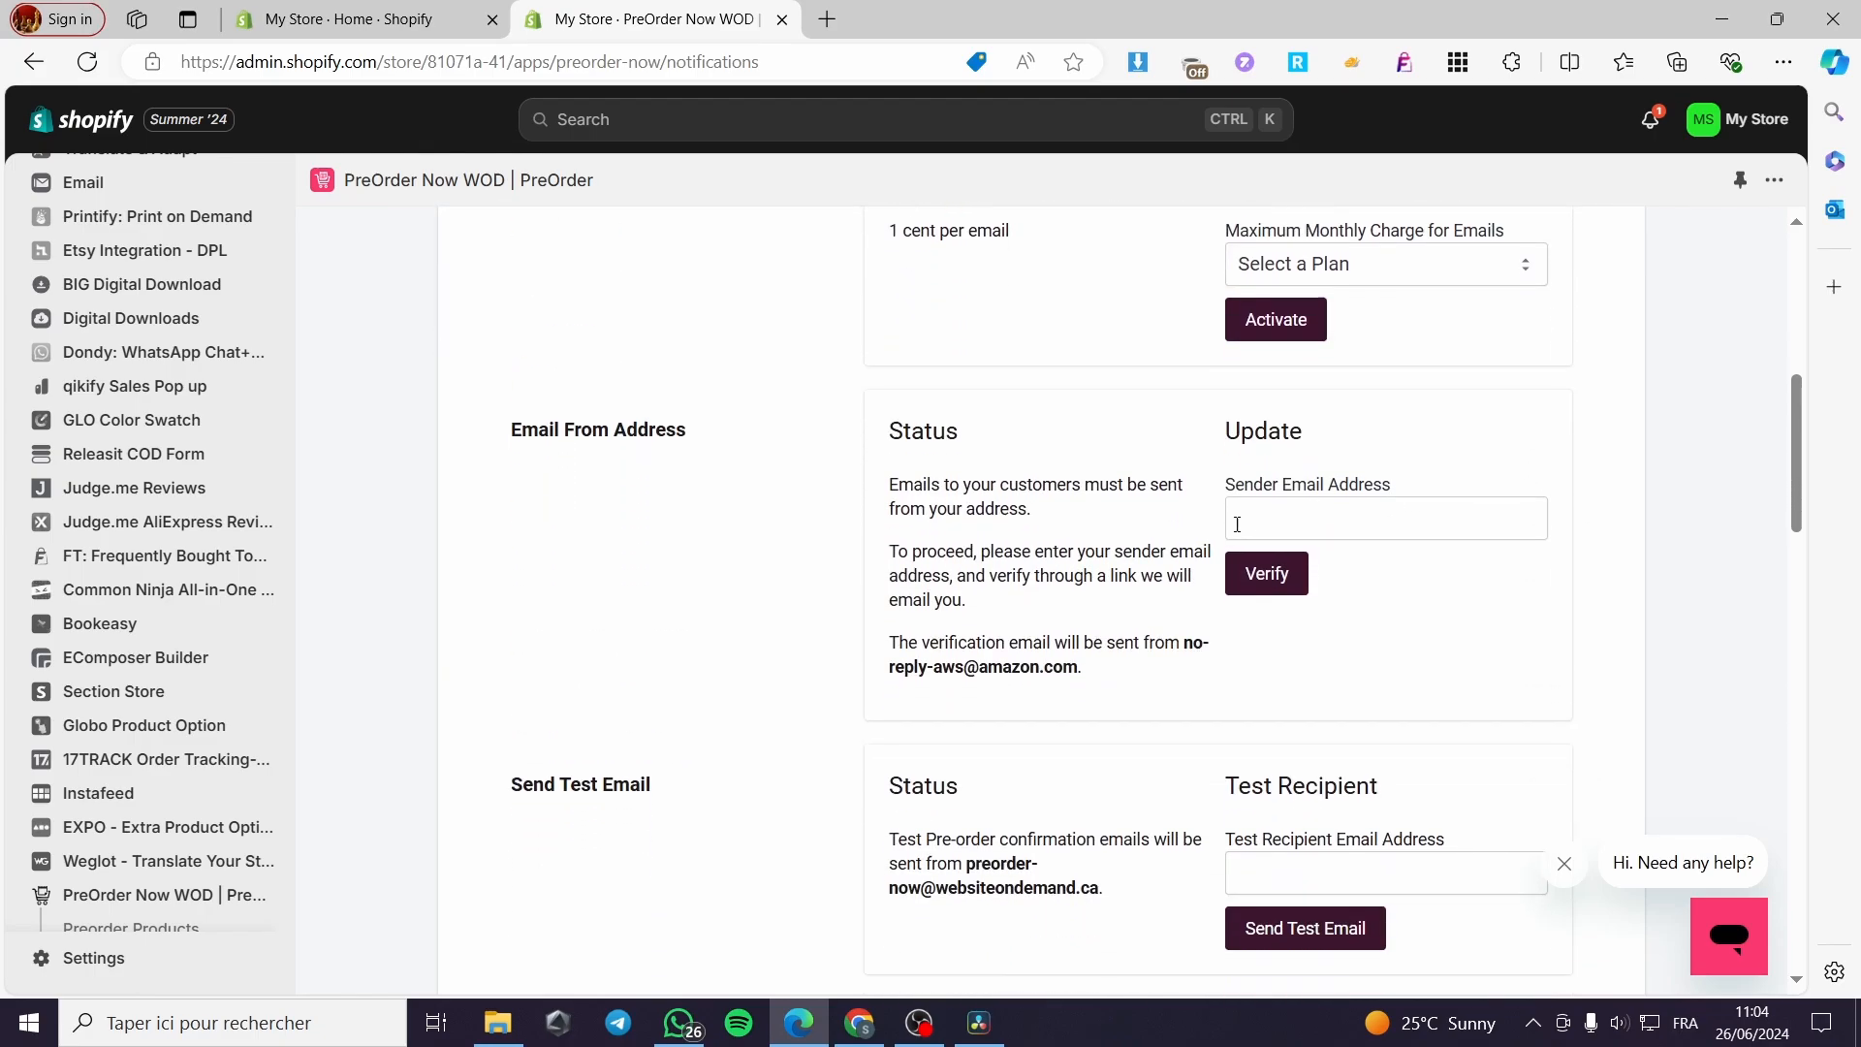
scroll(1236, 524, "down", 2)
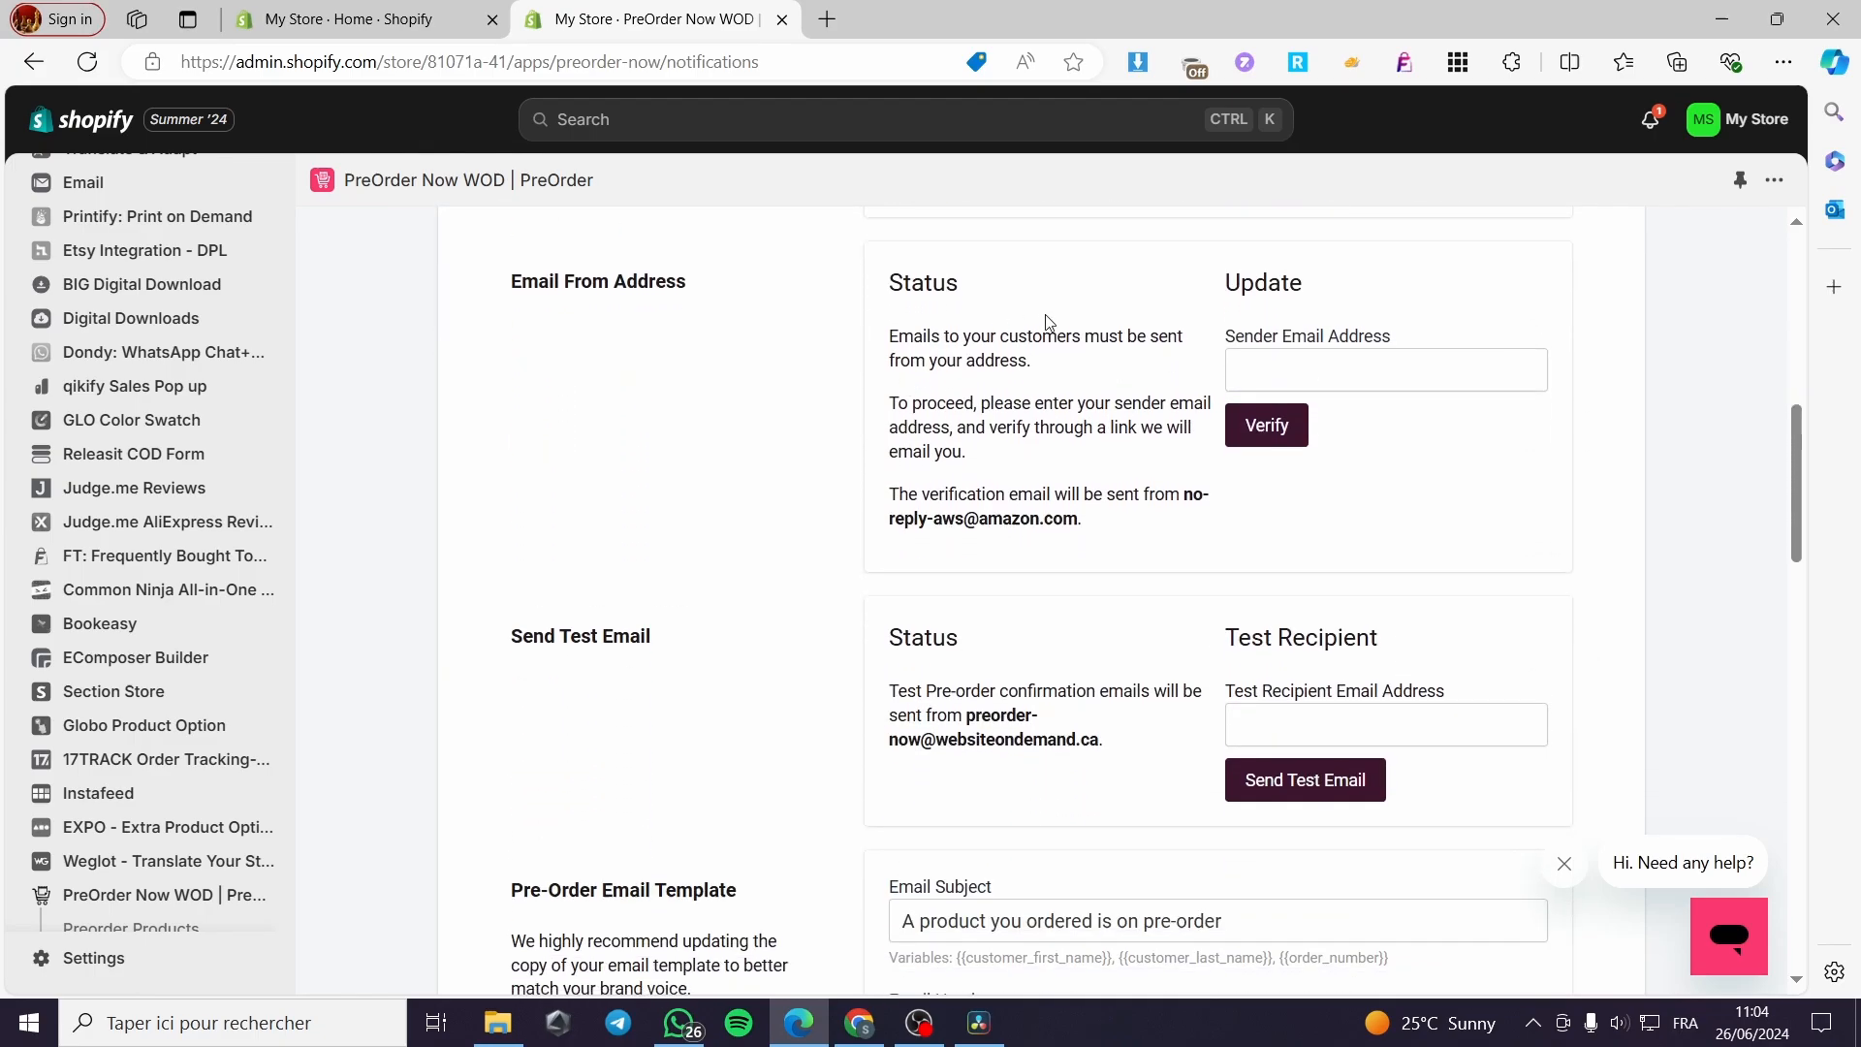
left_click(1365, 373)
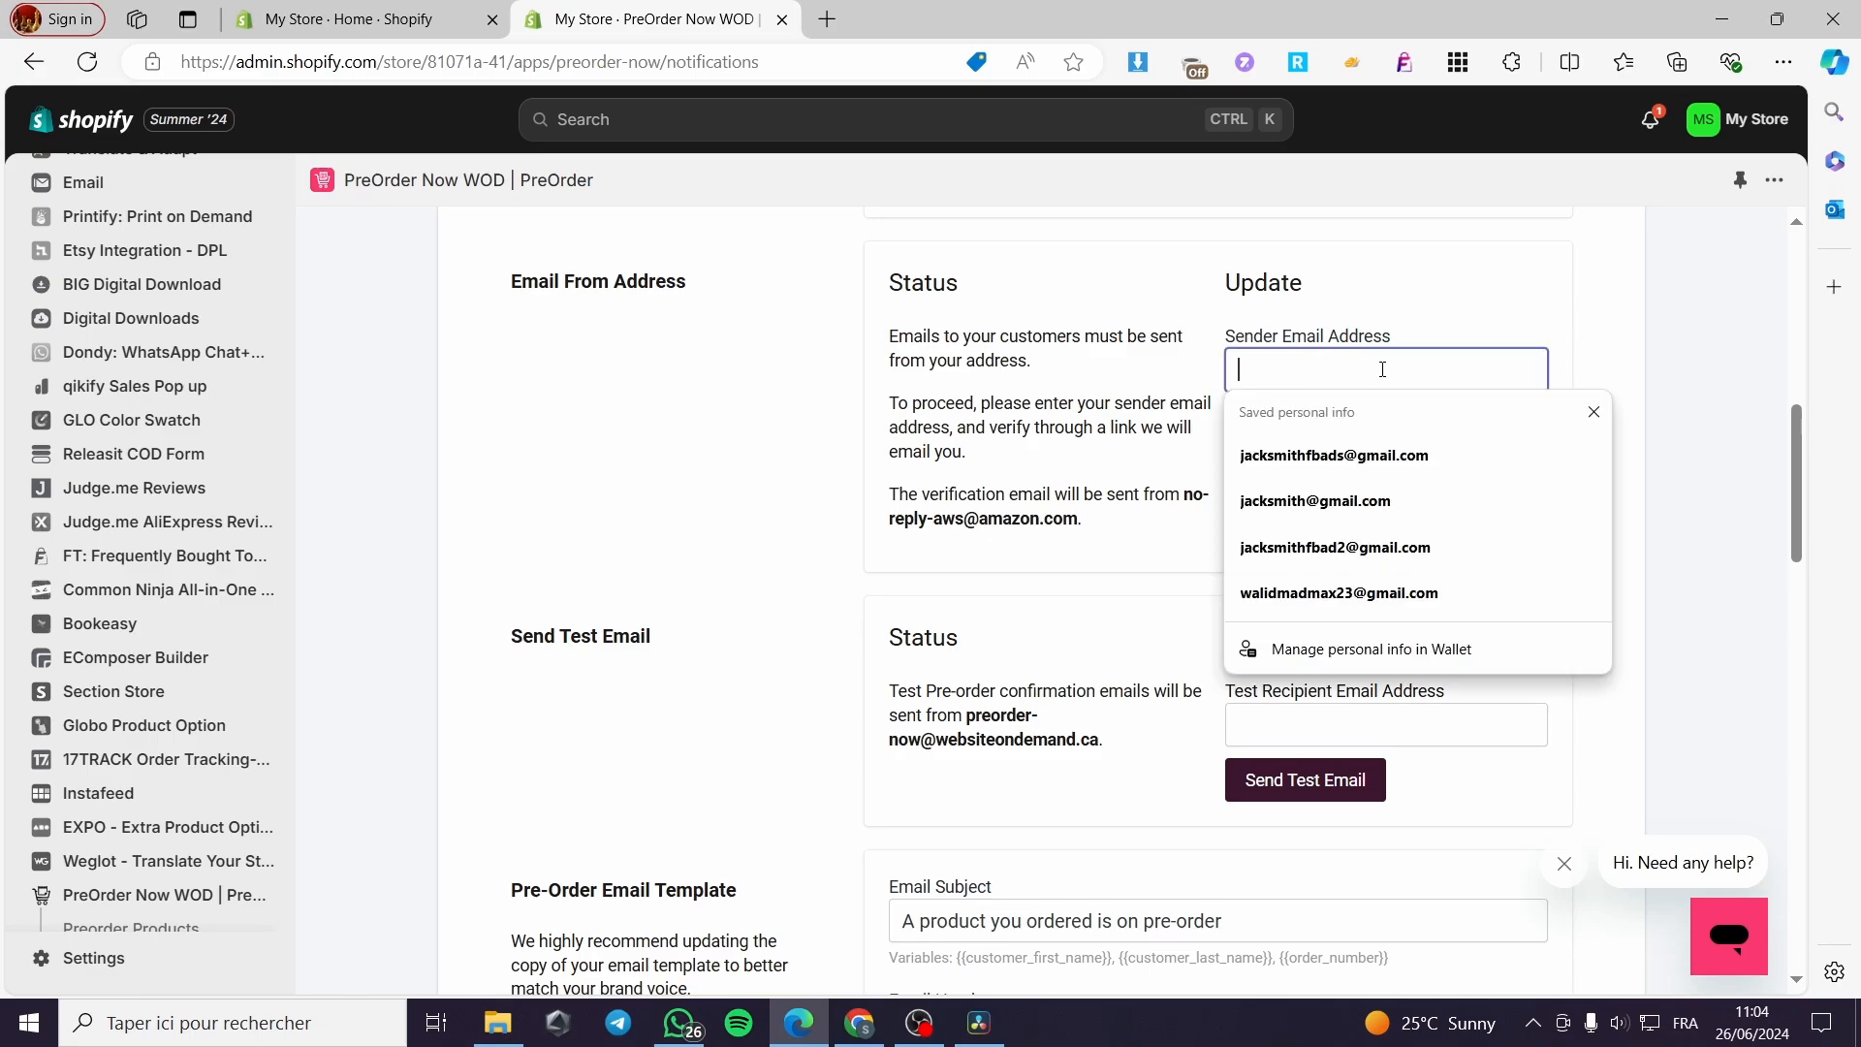
left_click(1308, 456)
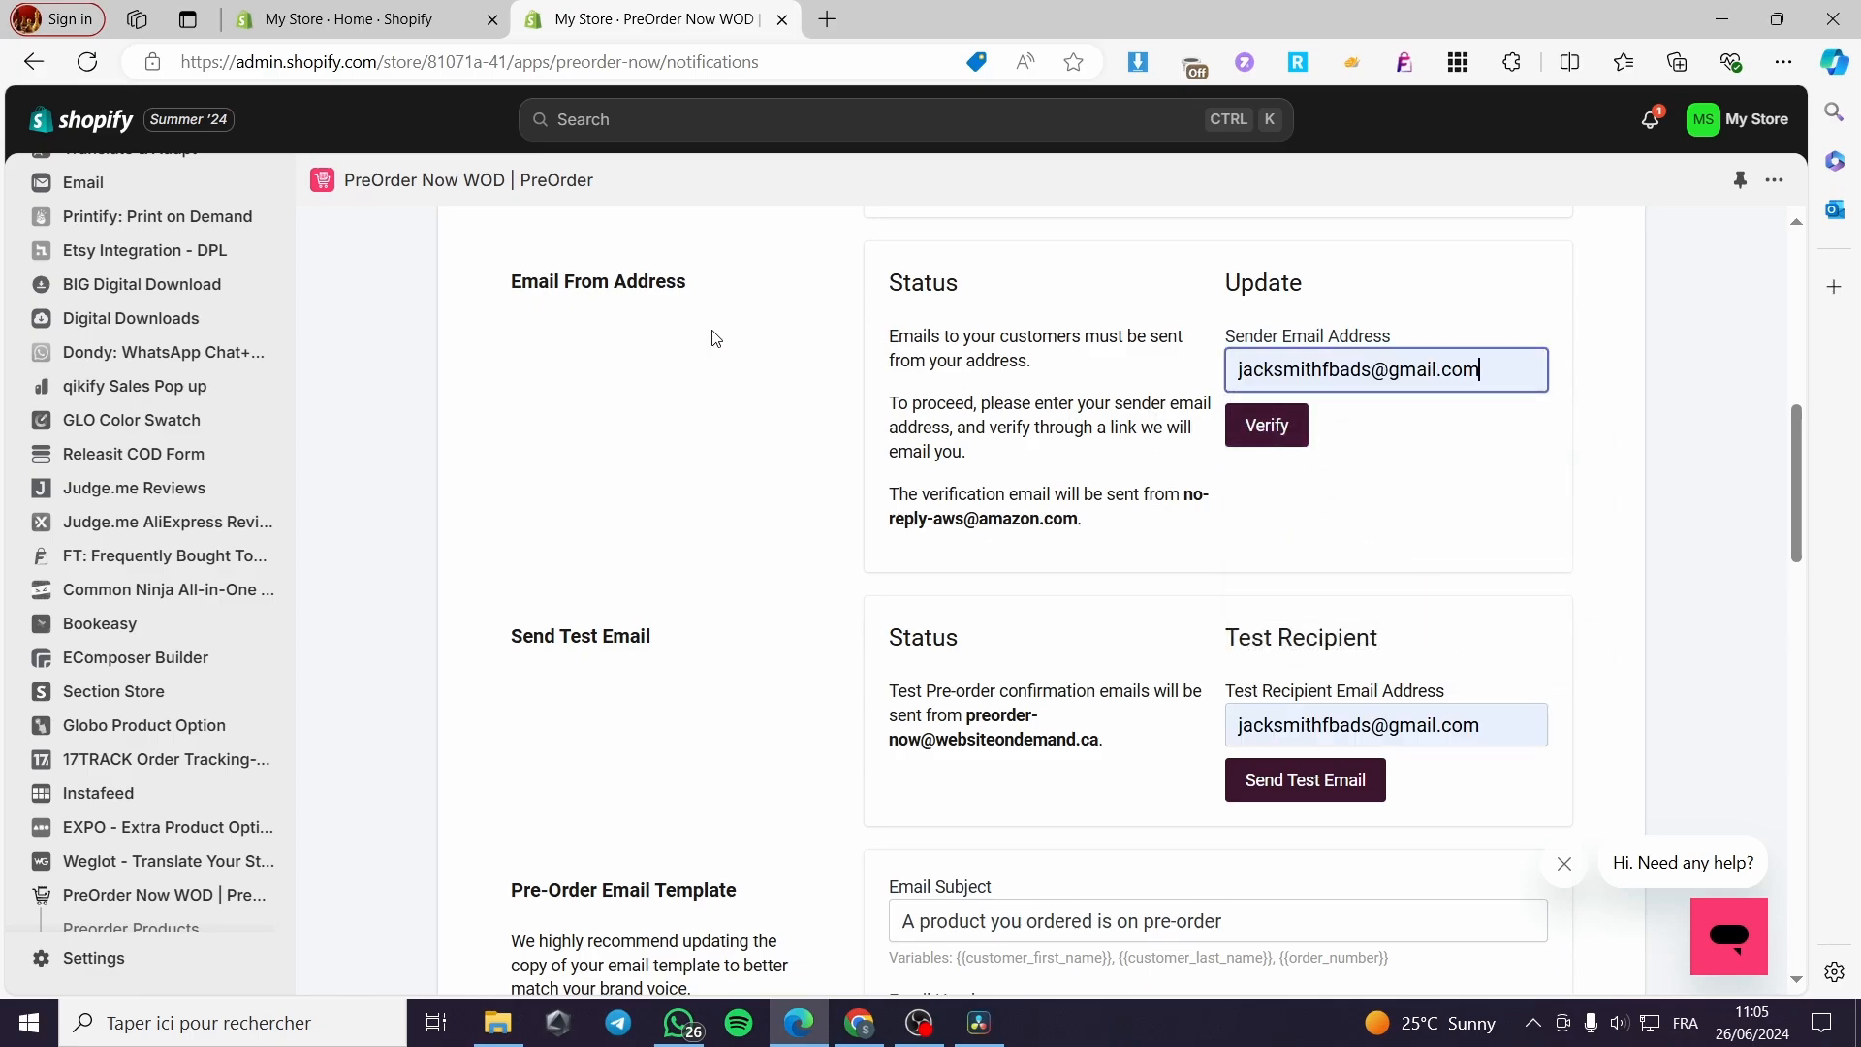
Review the test email section and the pre-order email template's subject, header, line item and footer.
scroll(427, 630, "down", 2)
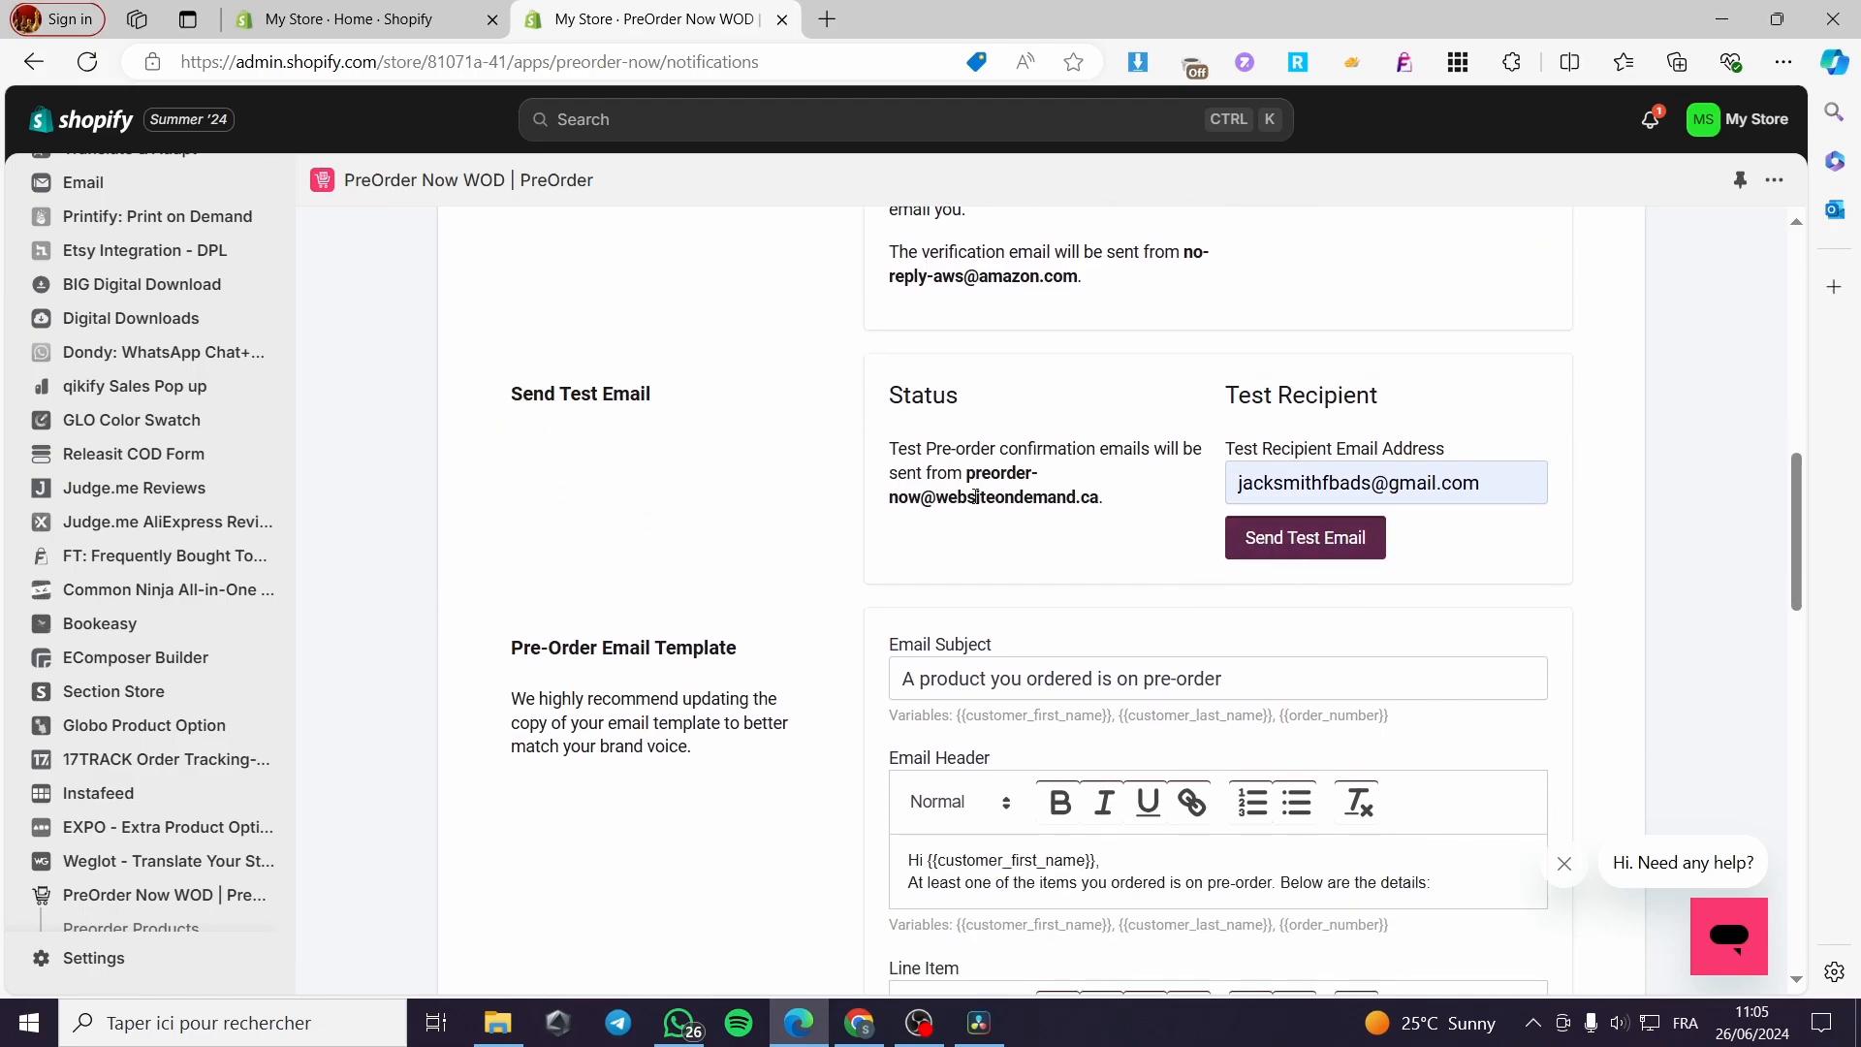
scroll(1225, 427, "down", 2)
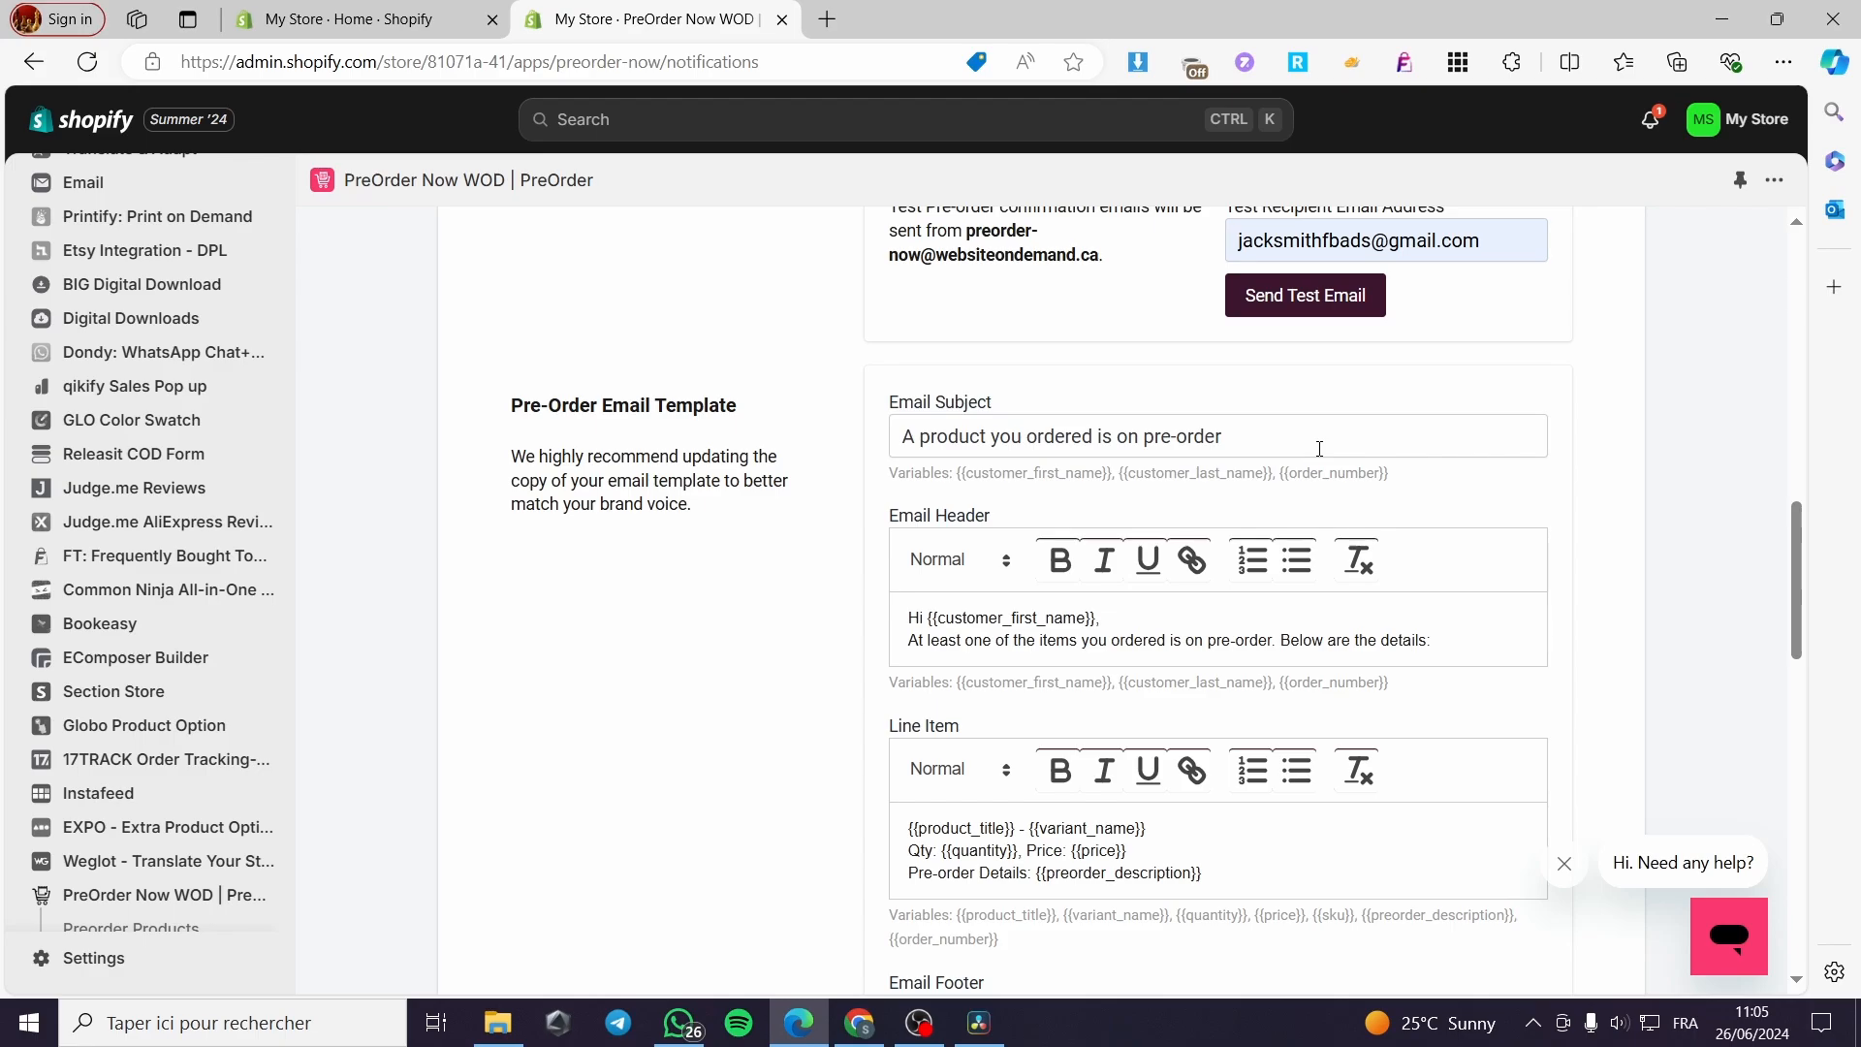
scroll(1158, 446, "down", 3)
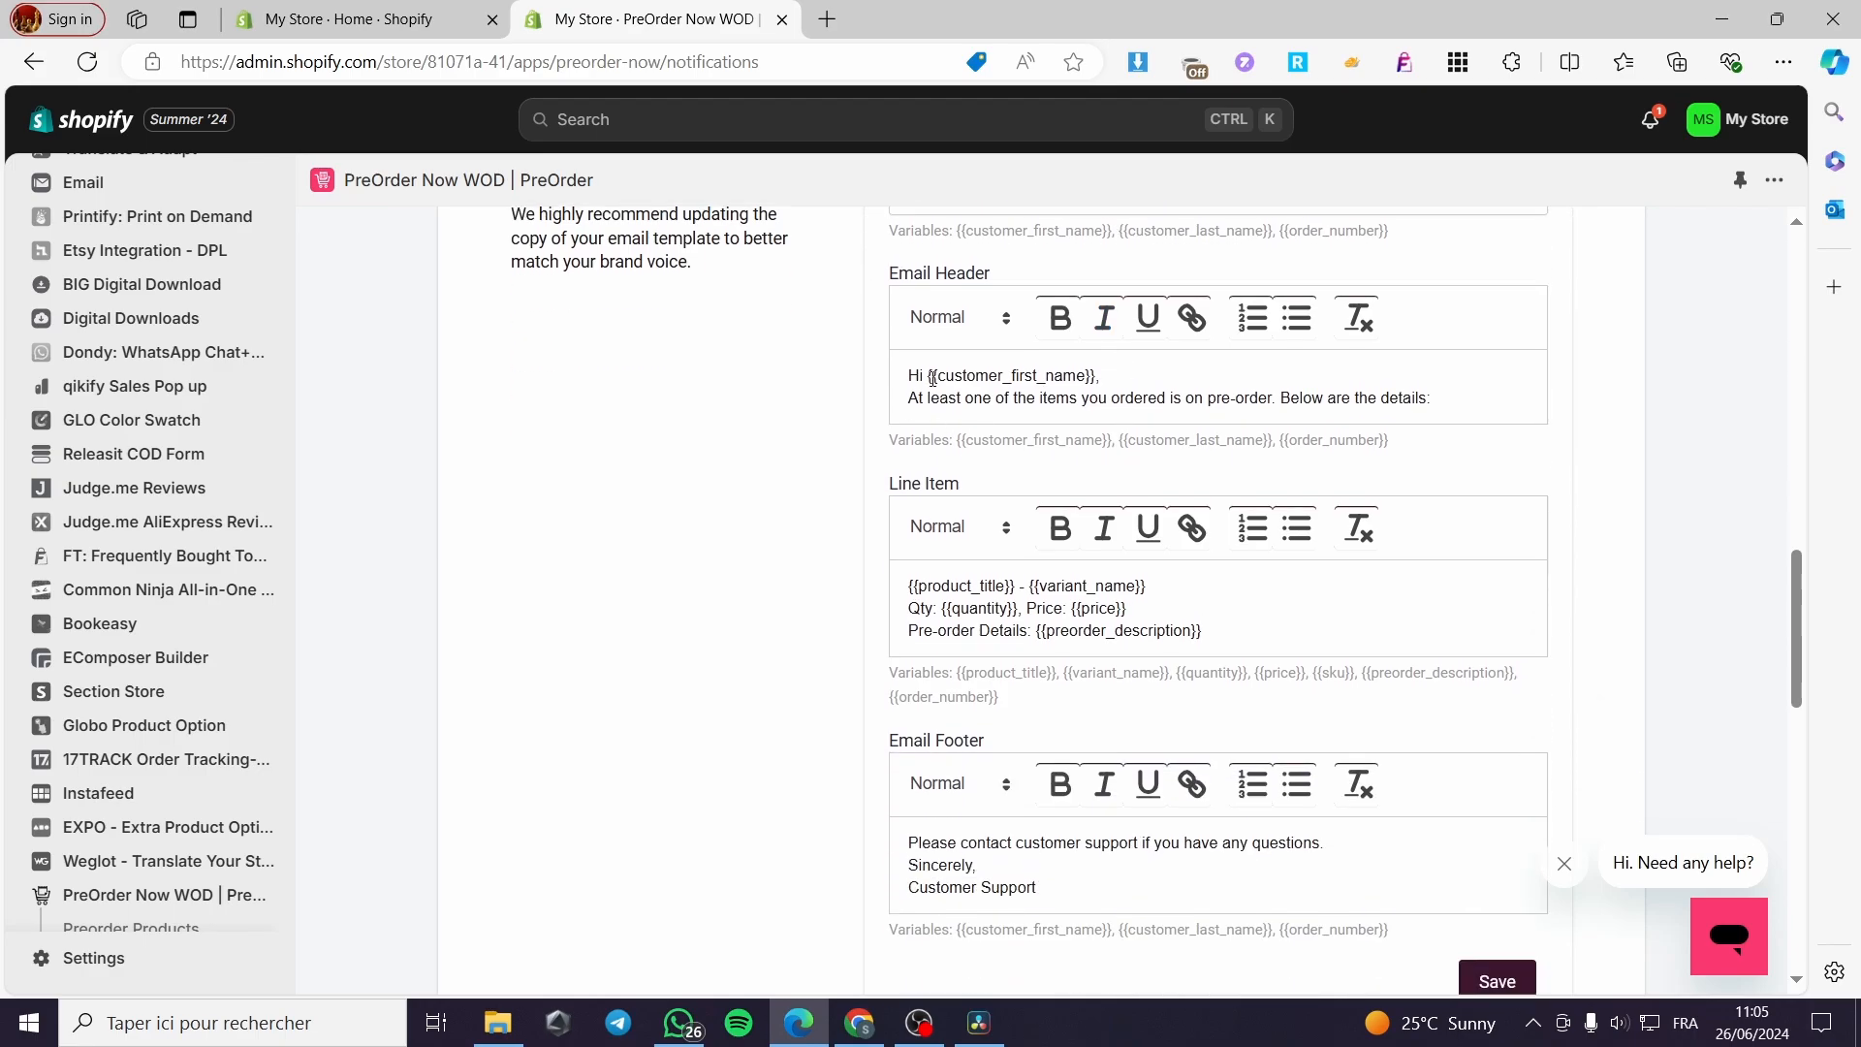
scroll(1163, 547, "down", 5)
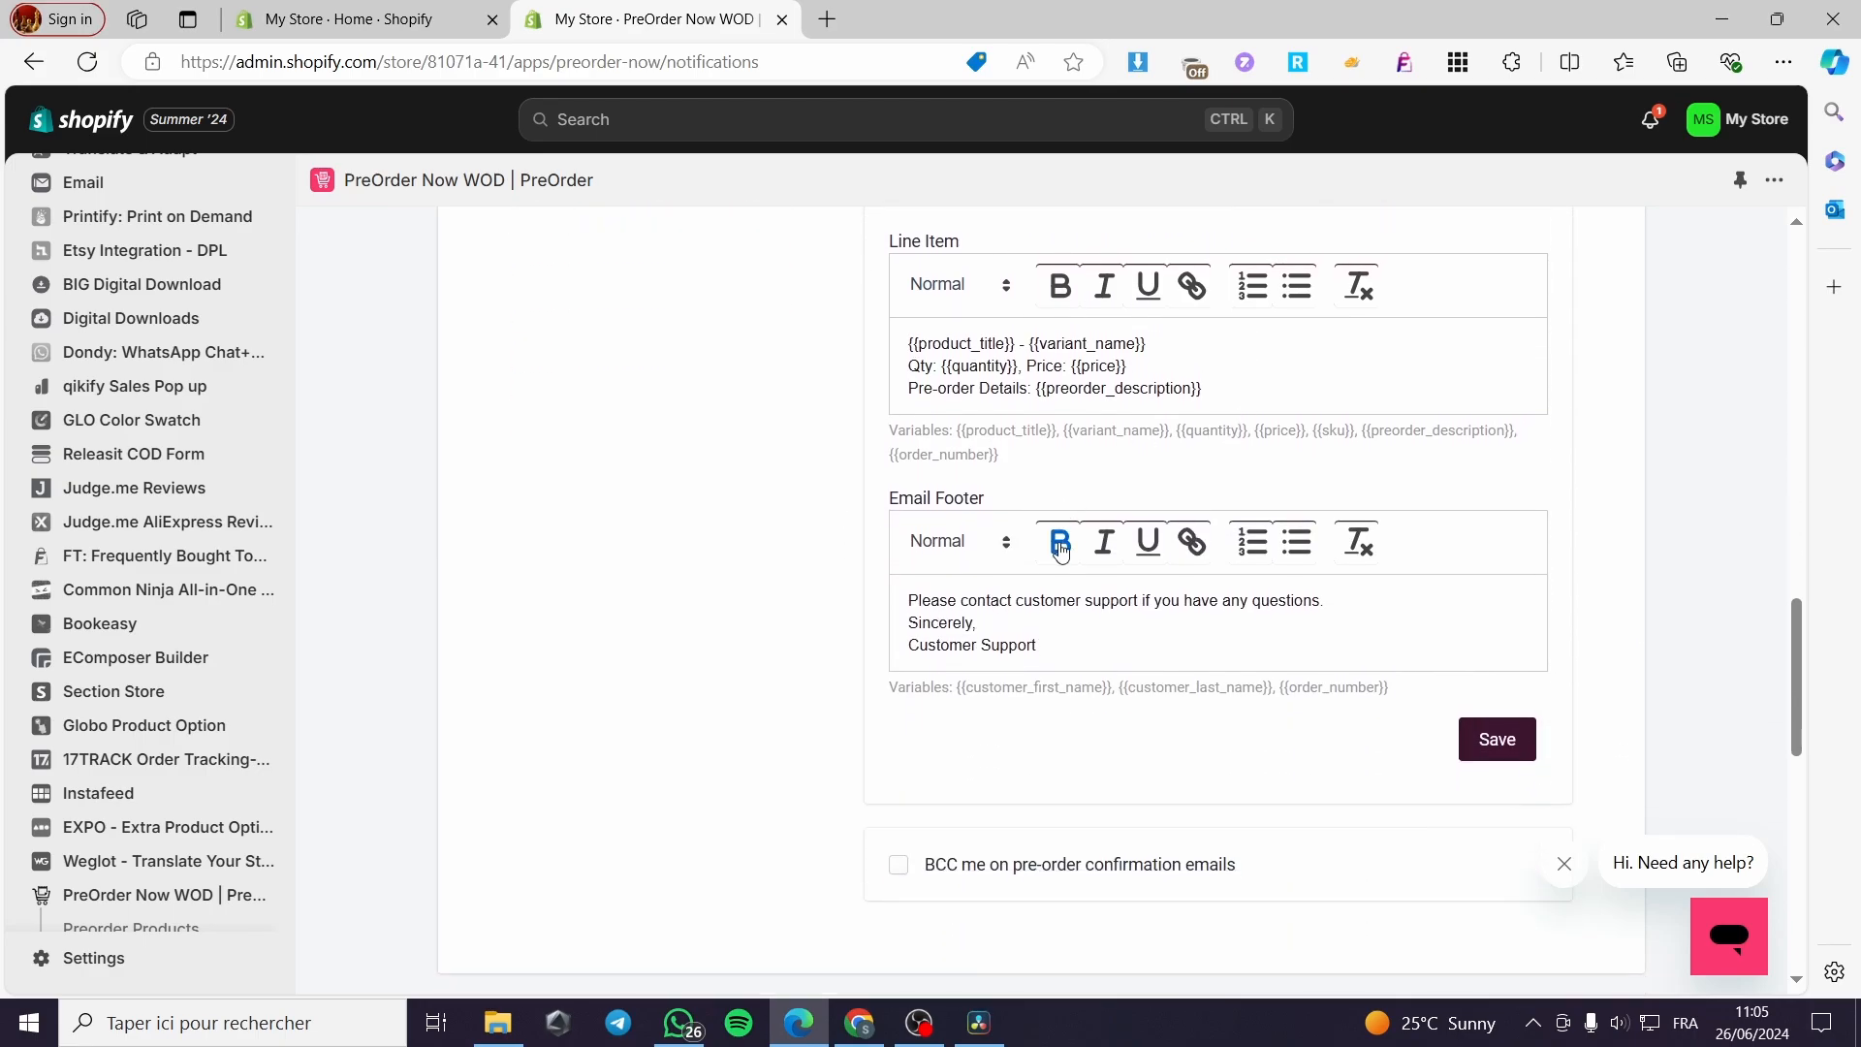